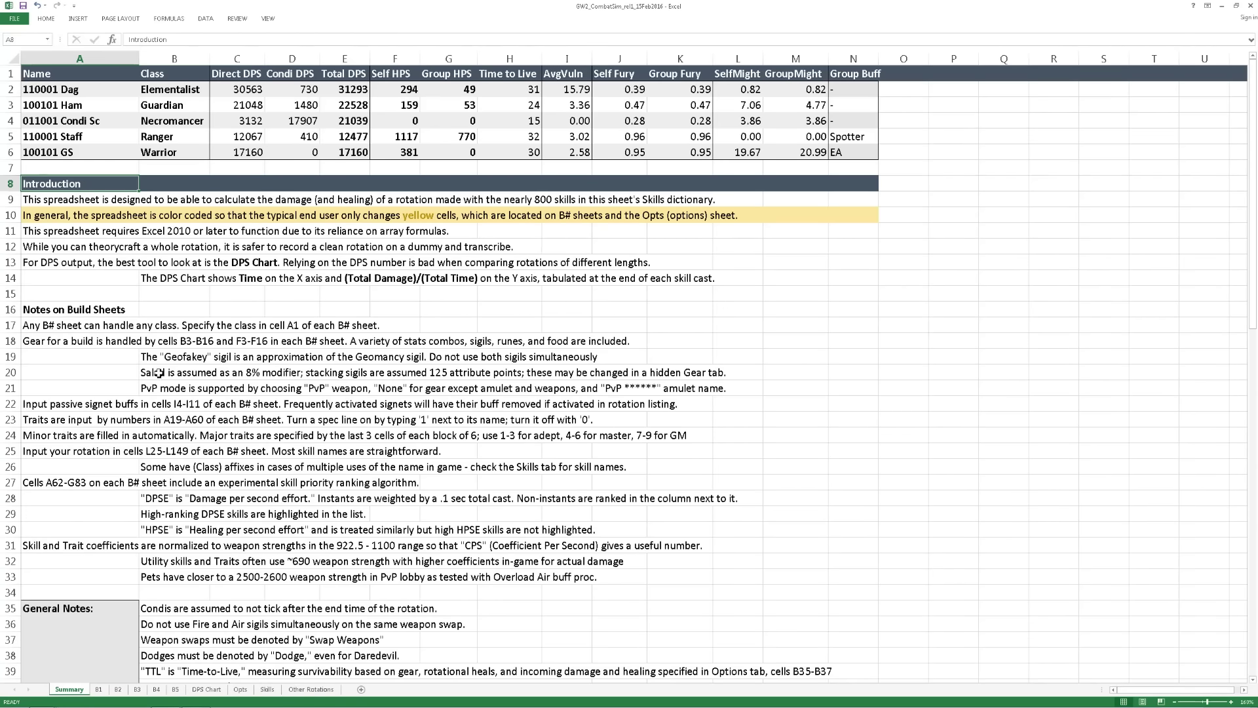
Read through the Summary sheet's introduction, build sheet notes, general notes and class quirks, and return to the build results table.
{"action": "scroll", "coordinate": [159, 373], "scroll_direction": "down", "scroll_amount": 5}
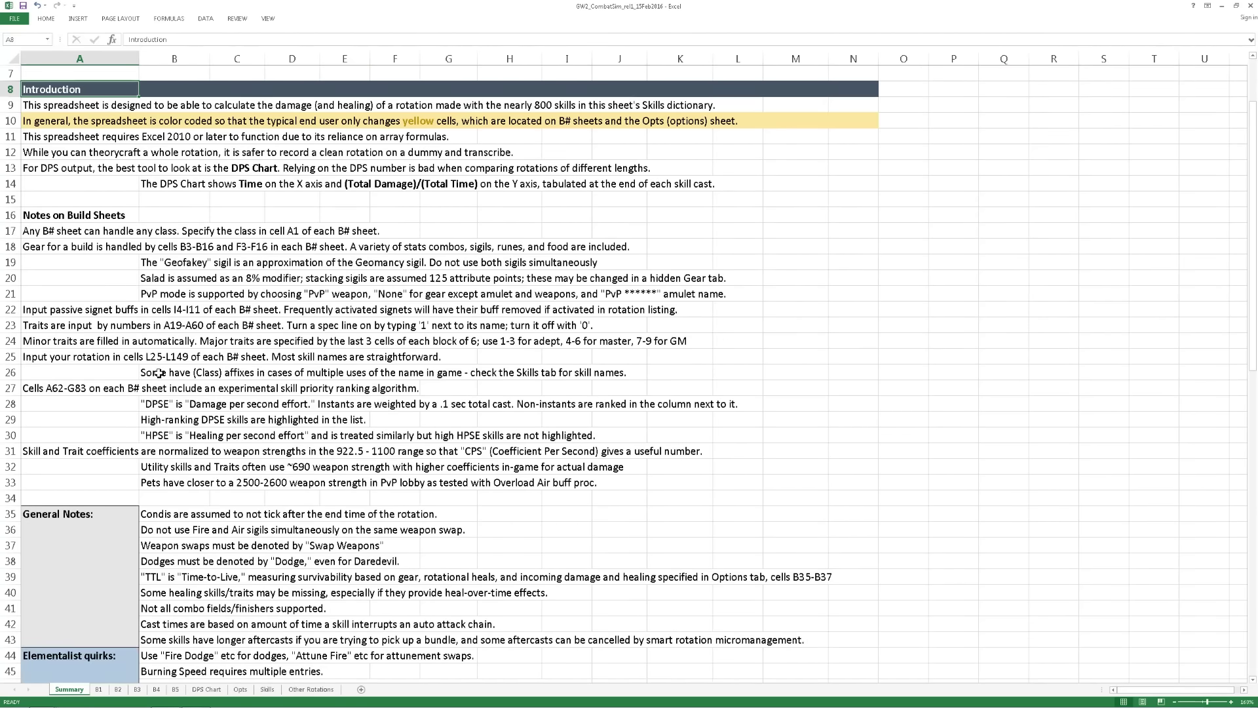
{"action": "scroll", "coordinate": [159, 372], "scroll_direction": "down", "scroll_amount": 4}
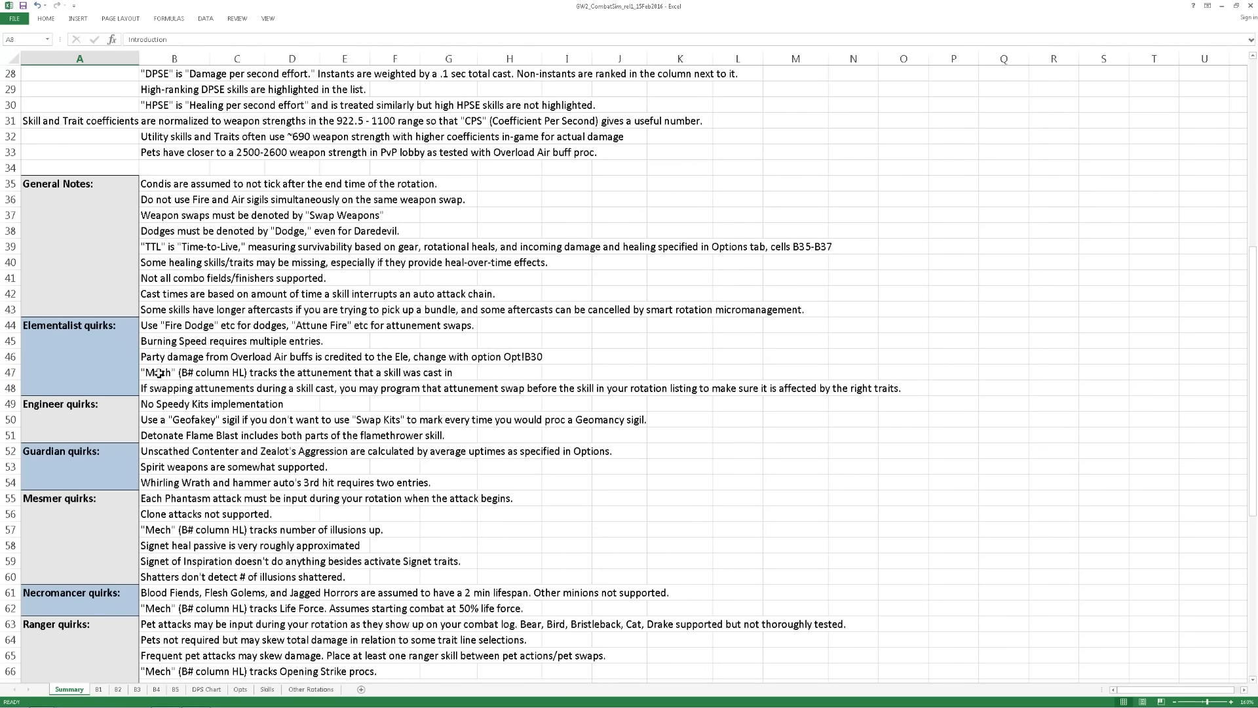
{"action": "scroll", "coordinate": [159, 372], "scroll_direction": "down", "scroll_amount": 2}
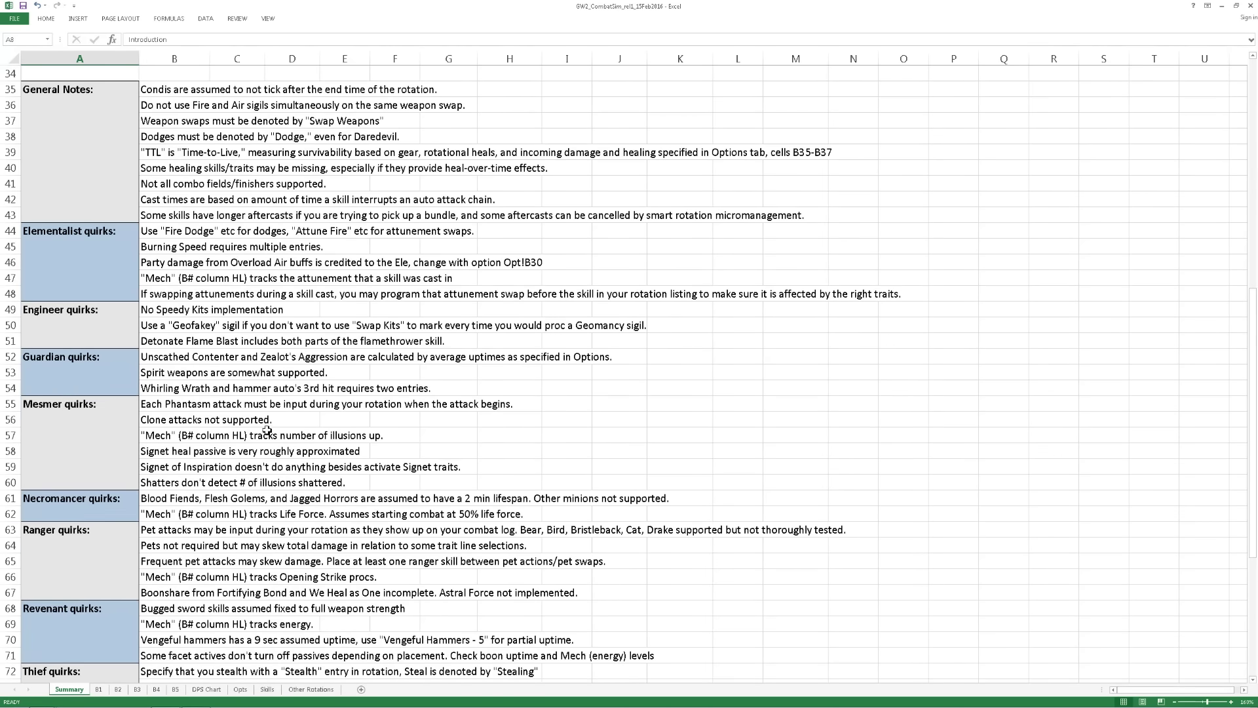
{"action": "scroll", "coordinate": [268, 431], "scroll_direction": "down", "scroll_amount": 1}
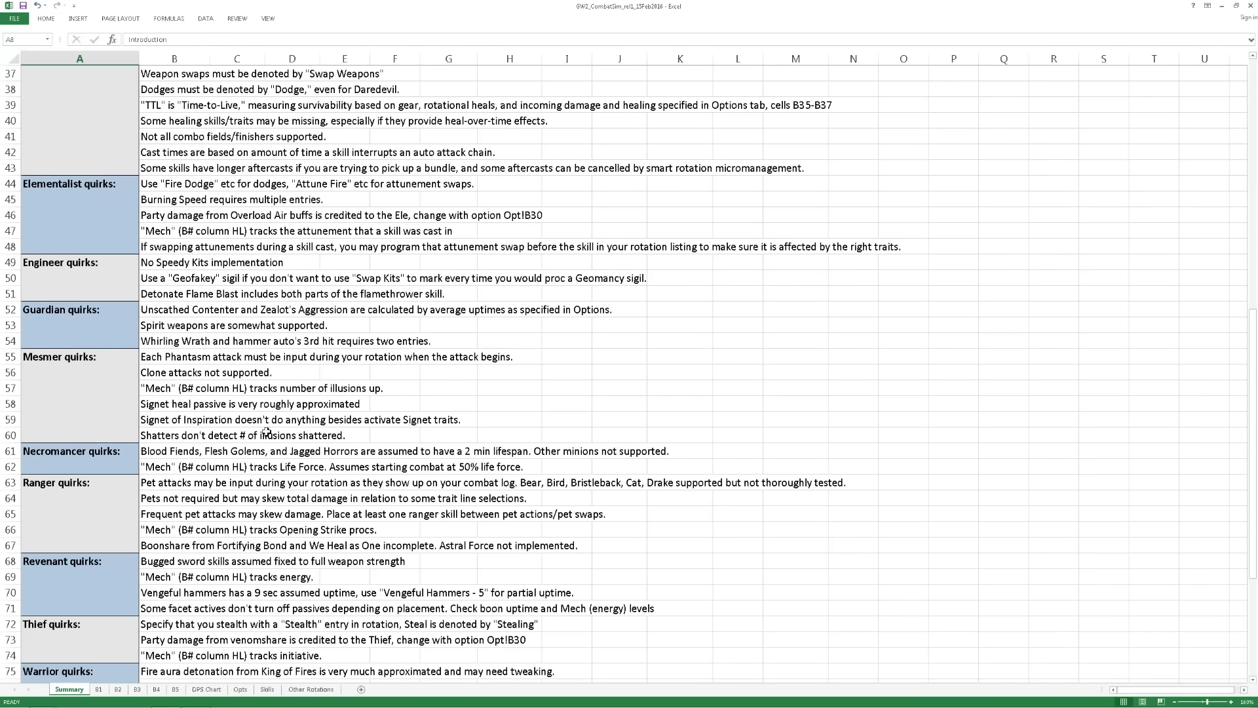
{"action": "scroll", "coordinate": [267, 432], "scroll_direction": "up", "scroll_amount": 7}
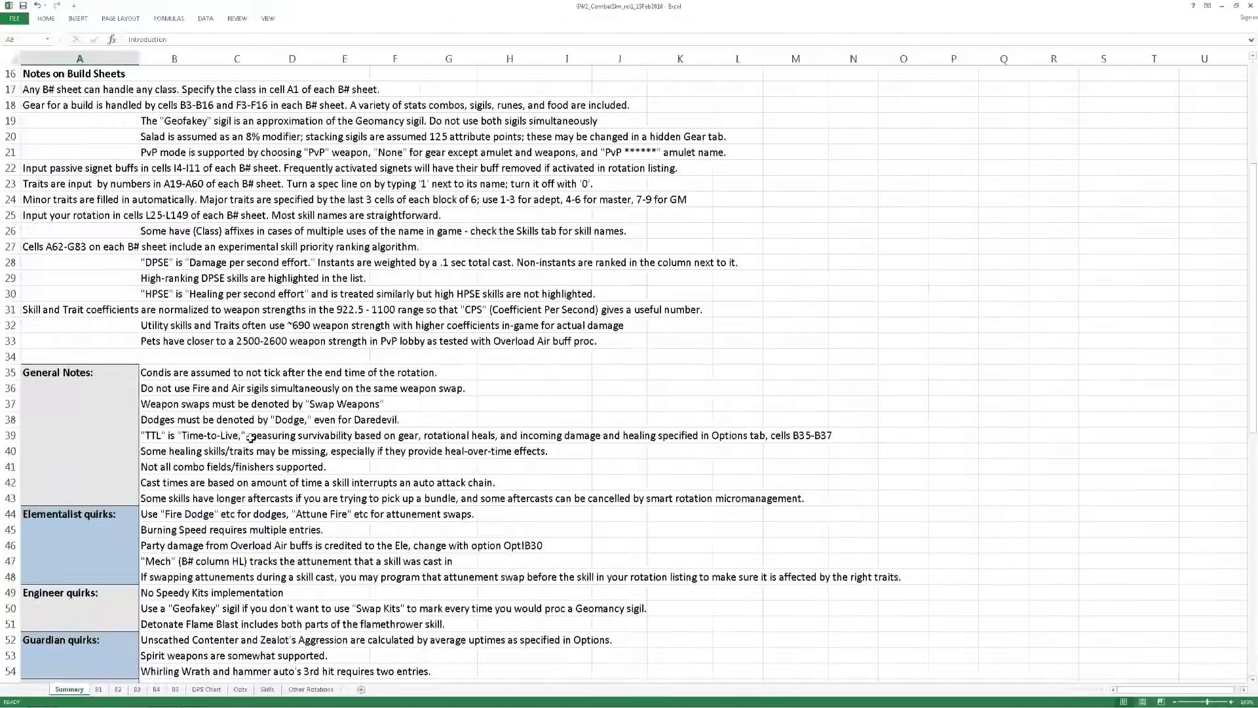
{"action": "scroll", "coordinate": [220, 287], "scroll_direction": "up", "scroll_amount": 5}
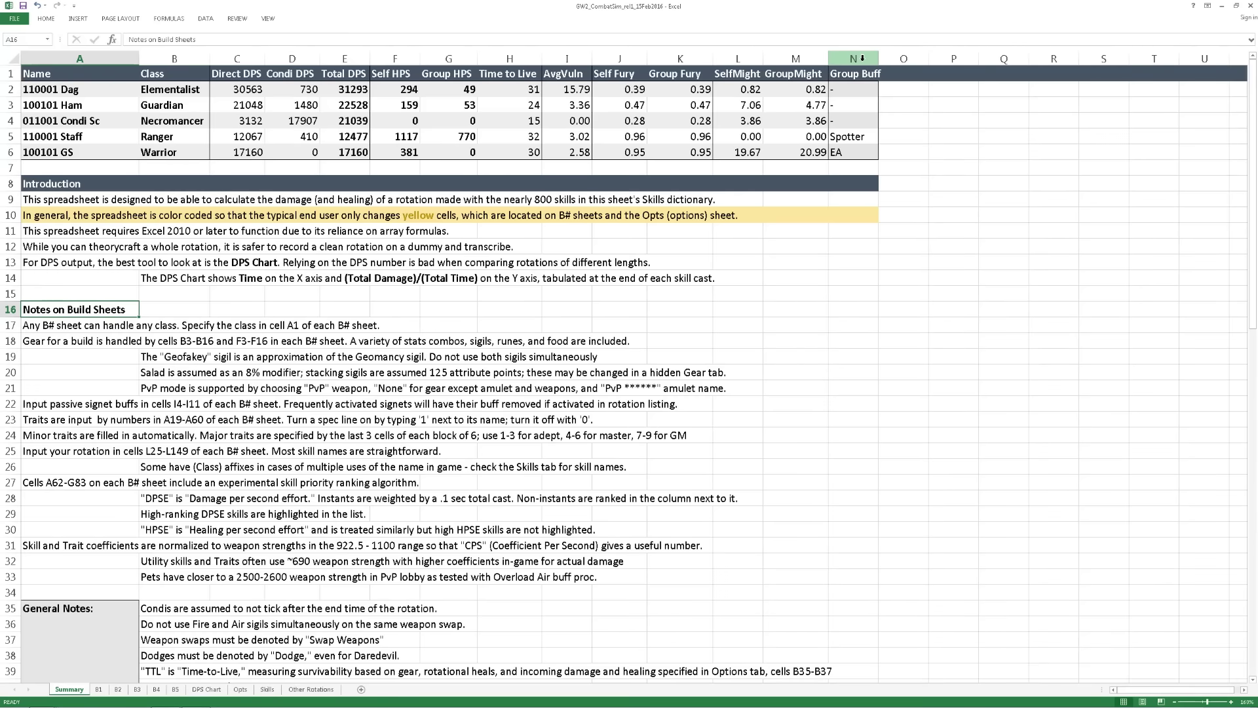
Open build sheet B1 and review the selectable classes in cell A1, keeping the current class.
{"action": "left_click", "coordinate": [99, 688]}
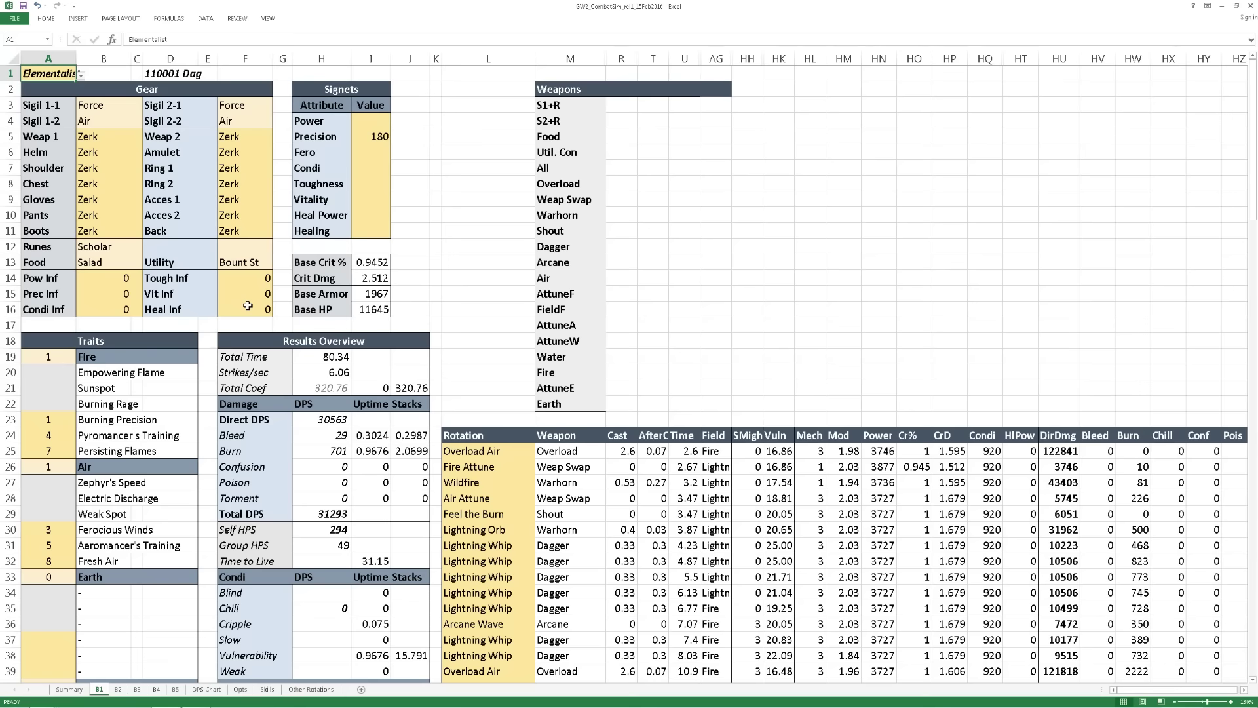
{"action": "left_click", "coordinate": [82, 76]}
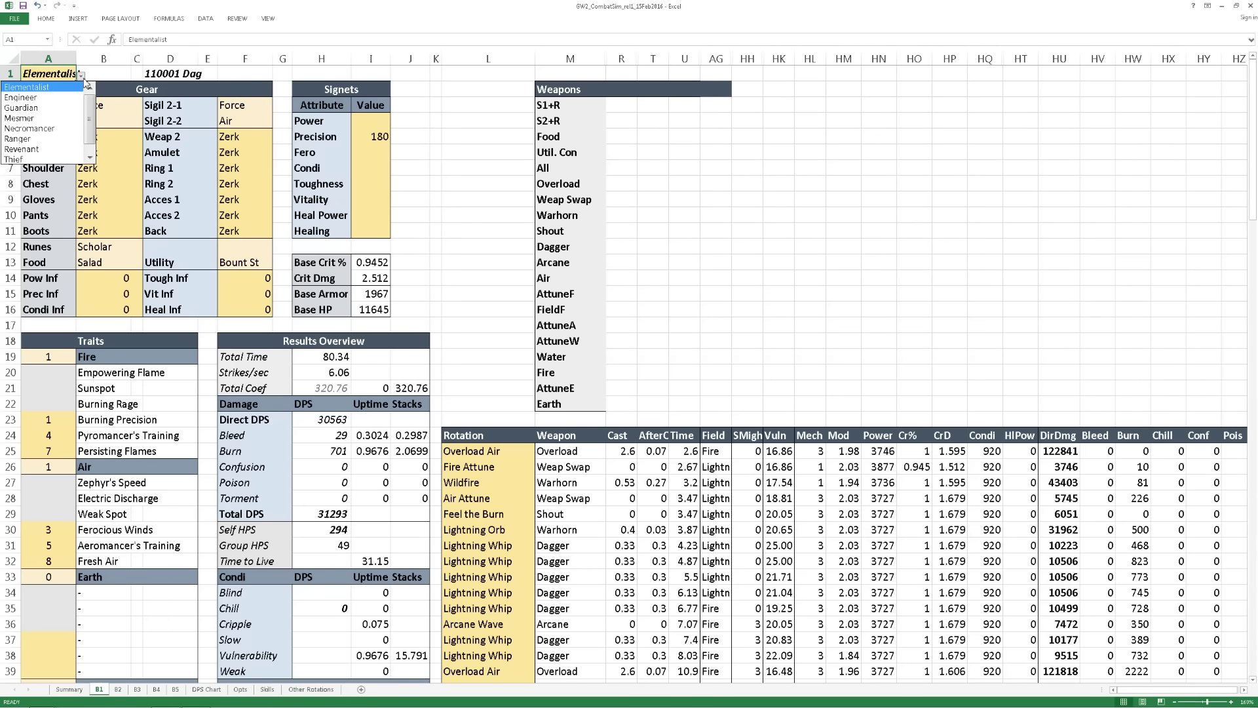
{"action": "scroll", "coordinate": [96, 143], "scroll_direction": "down", "scroll_amount": 1}
{"action": "scroll", "coordinate": [97, 143], "scroll_direction": "up", "scroll_amount": 1}
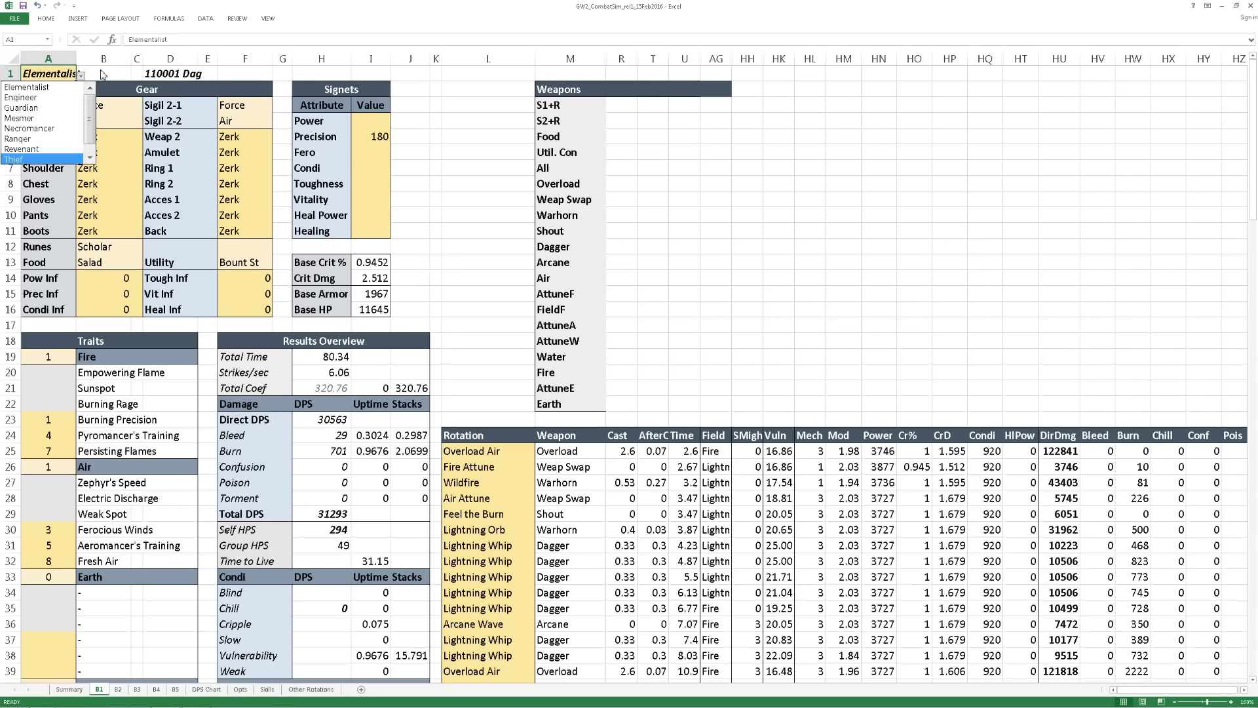
{"action": "key", "text": "Escape"}
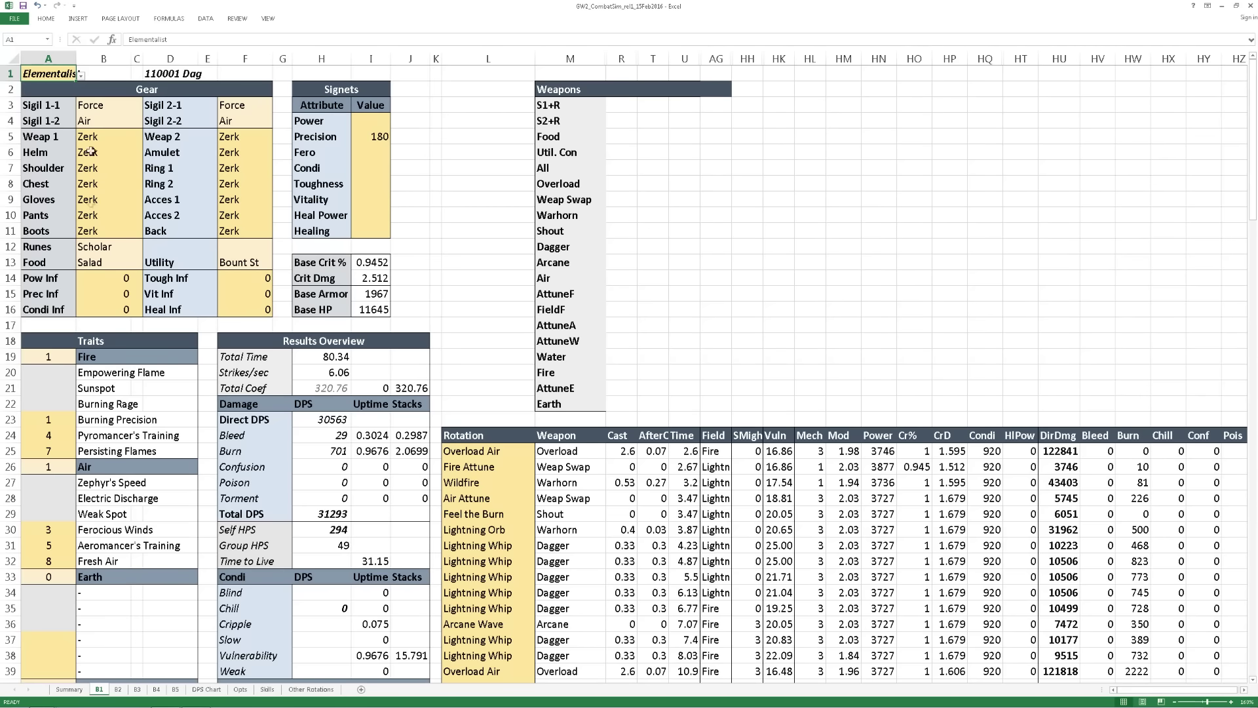
Review the sigils available for Sigil 1-1 in the Gear table without changing the selection.
{"action": "left_click", "coordinate": [92, 107]}
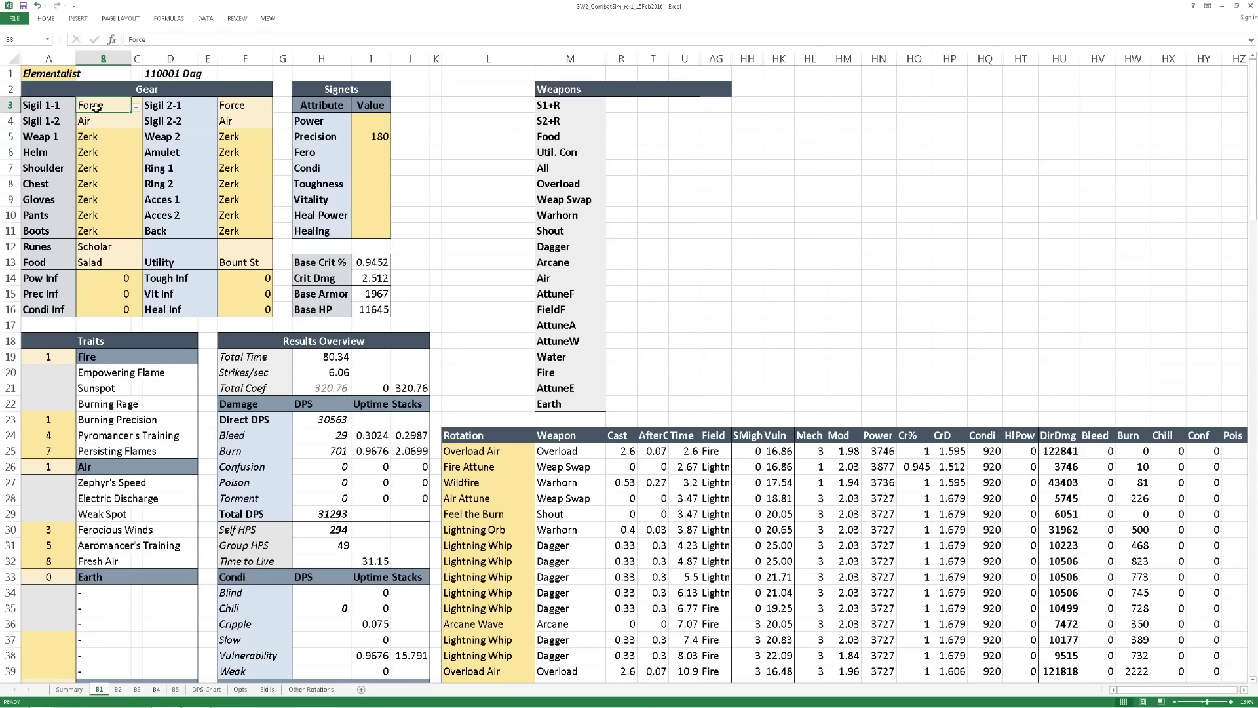
{"action": "left_click", "coordinate": [135, 108]}
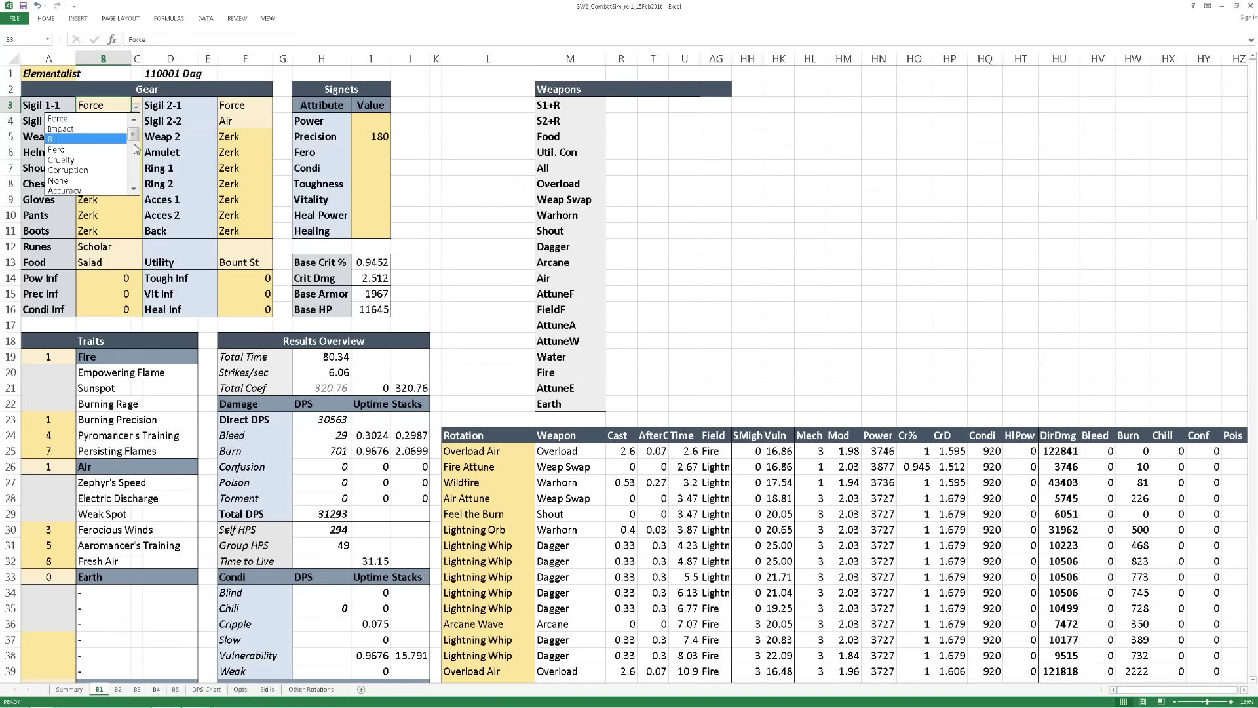
{"action": "scroll", "coordinate": [135, 131], "scroll_direction": "down", "scroll_amount": 5}
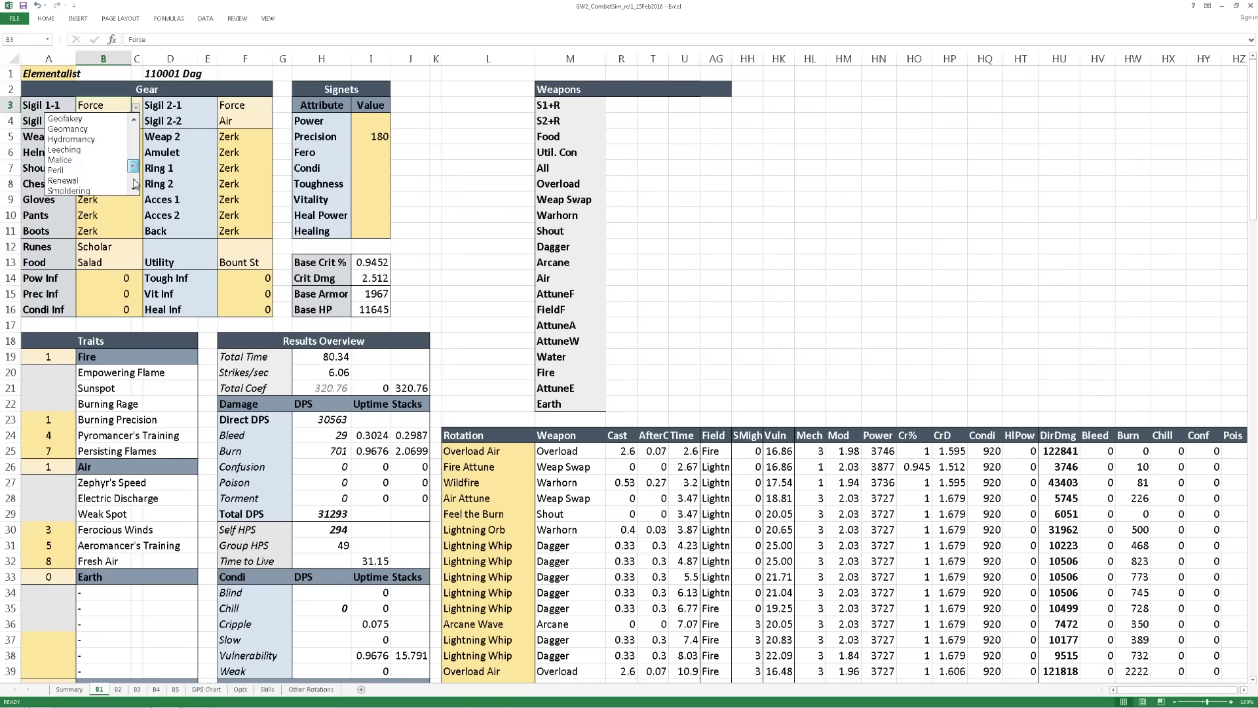
{"action": "left_click", "coordinate": [136, 108]}
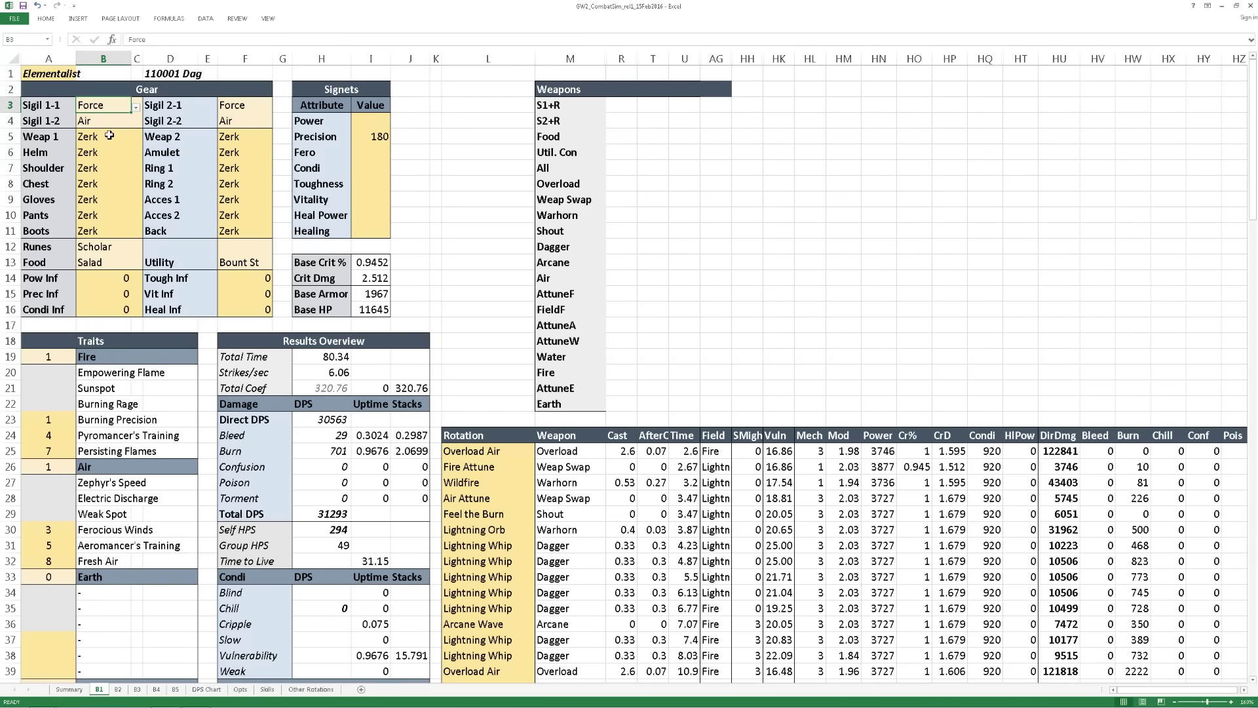
Review the Amulet options in the Gear table, including the PvP amulets, without changing the selection.
{"action": "left_click", "coordinate": [230, 152]}
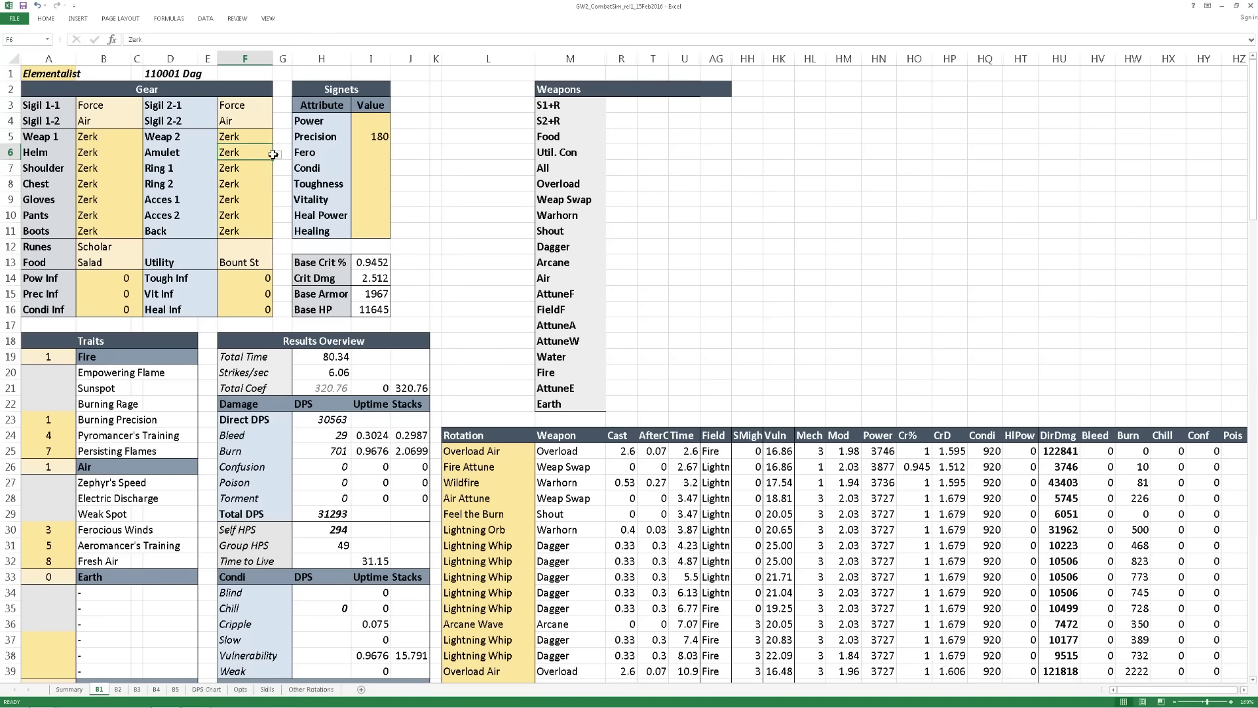
{"action": "left_click", "coordinate": [277, 155]}
{"action": "scroll", "coordinate": [226, 234], "scroll_direction": "down", "scroll_amount": 10}
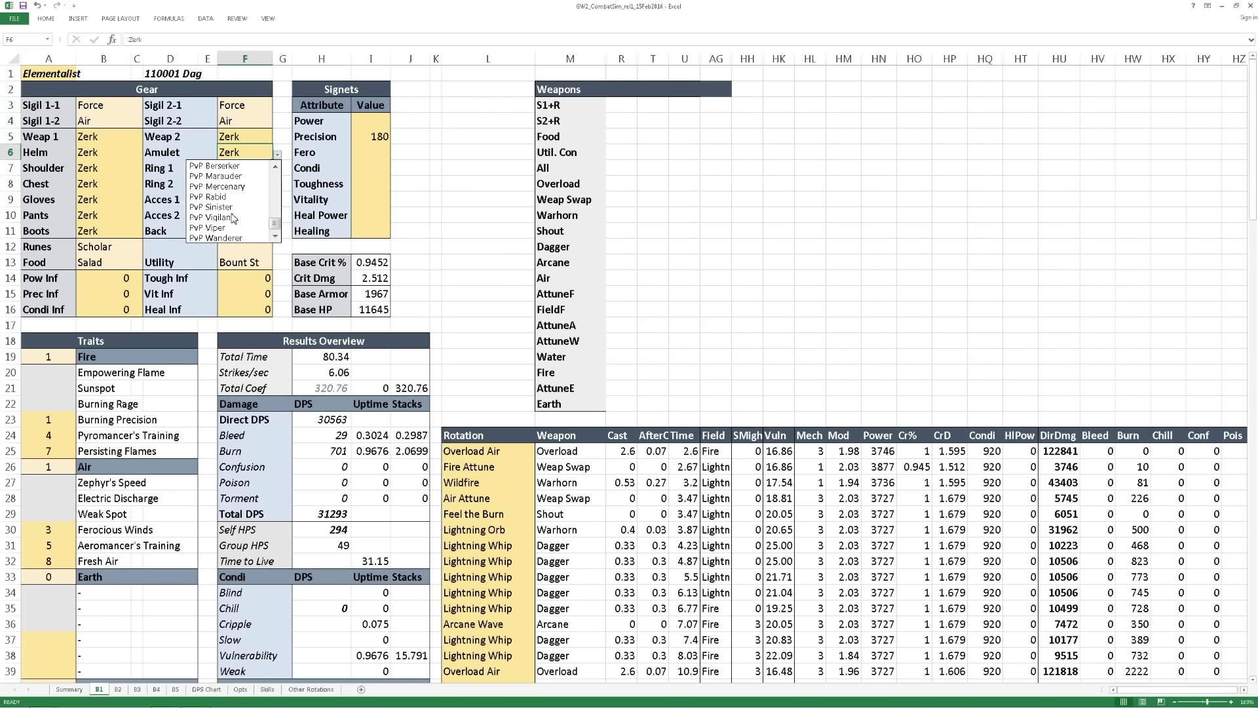
{"action": "left_click", "coordinate": [99, 155]}
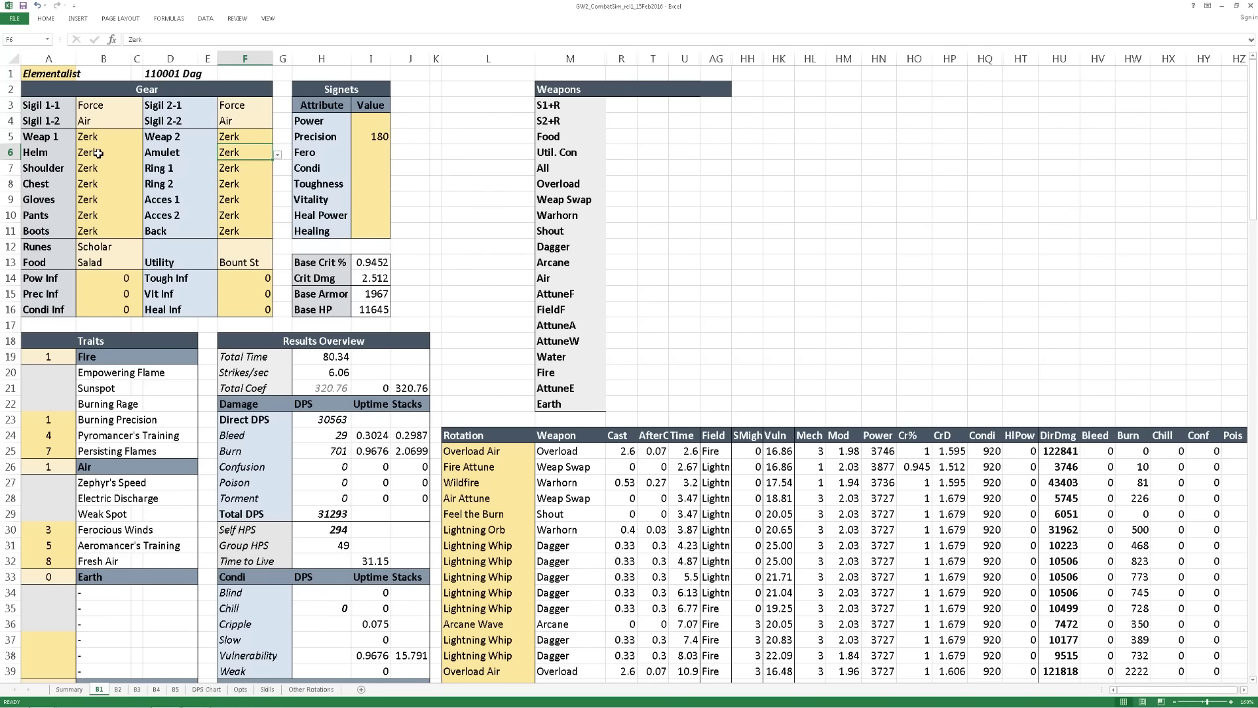
Review the stat combinations available for the Helm in the Gear table, keeping the current choice.
{"action": "left_click", "coordinate": [99, 155]}
{"action": "left_click", "coordinate": [136, 156]}
{"action": "left_click", "coordinate": [136, 208]}
{"action": "left_click_drag", "start_coordinate": [136, 208], "coordinate": [135, 212]}
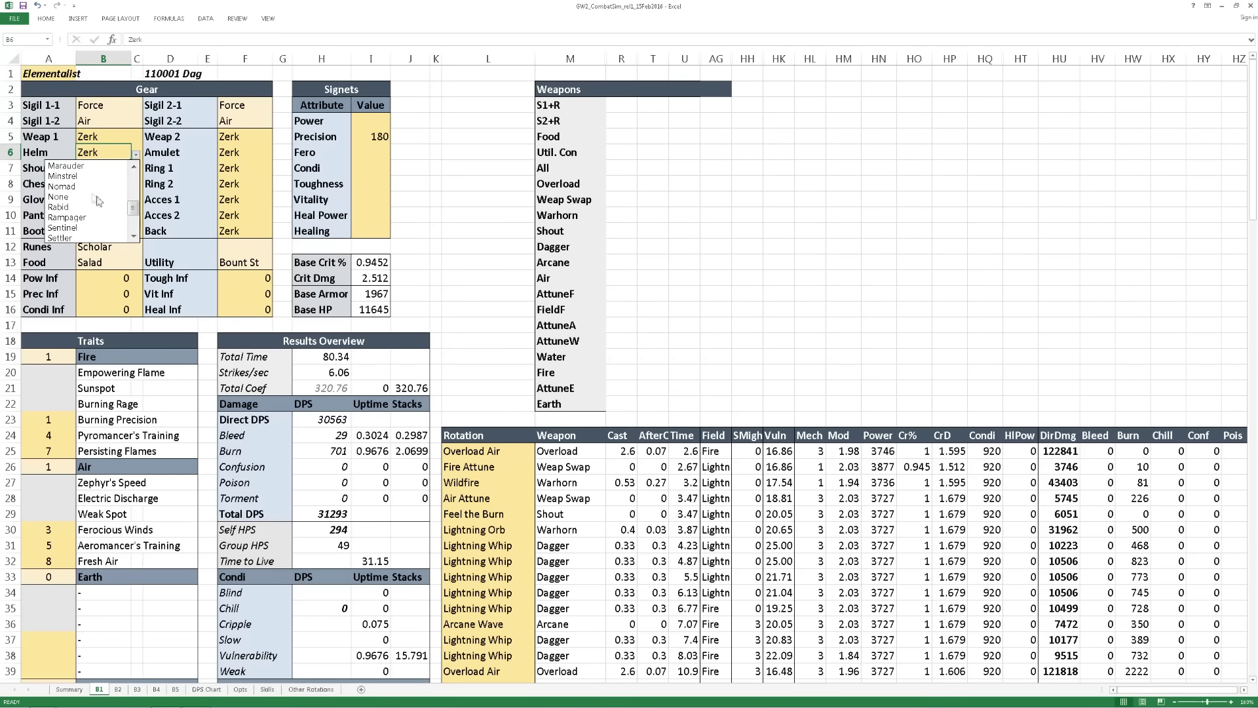
{"action": "left_click", "coordinate": [122, 135]}
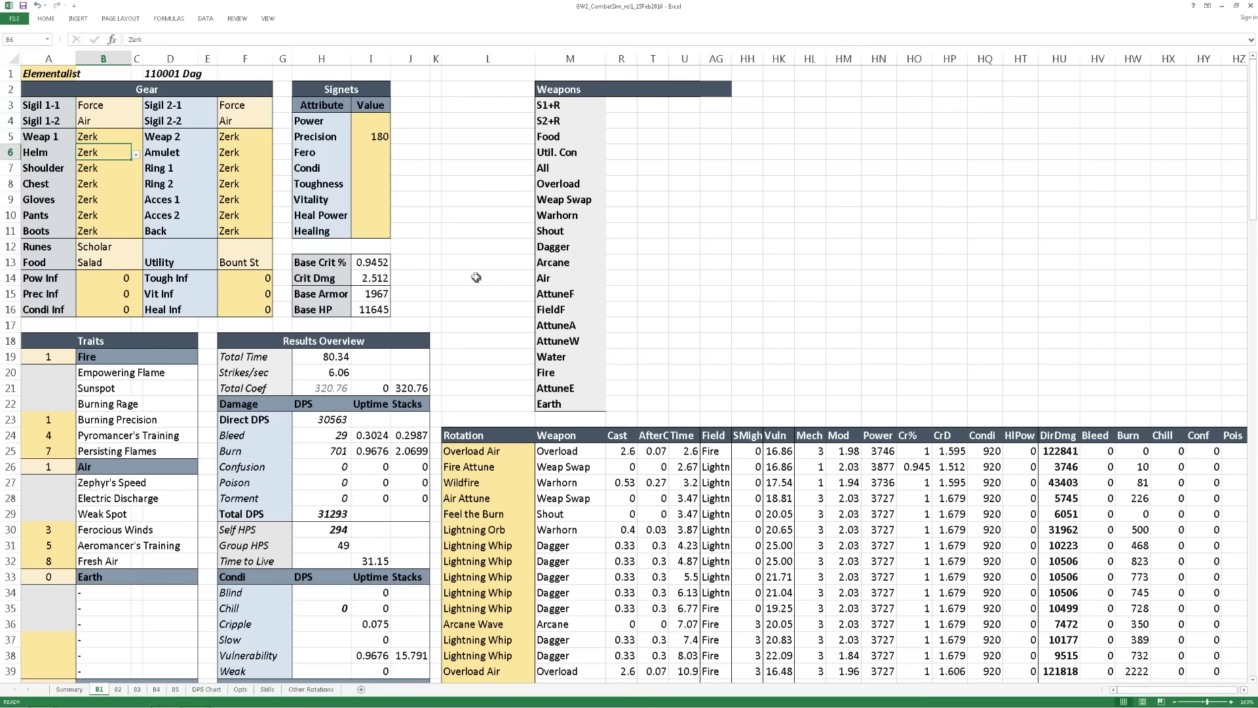
Look at the Runes cell, review the Food options without changing the selection, and select the power infusion cell.
{"action": "left_click", "coordinate": [105, 246]}
{"action": "left_click", "coordinate": [105, 262]}
{"action": "left_click", "coordinate": [135, 264]}
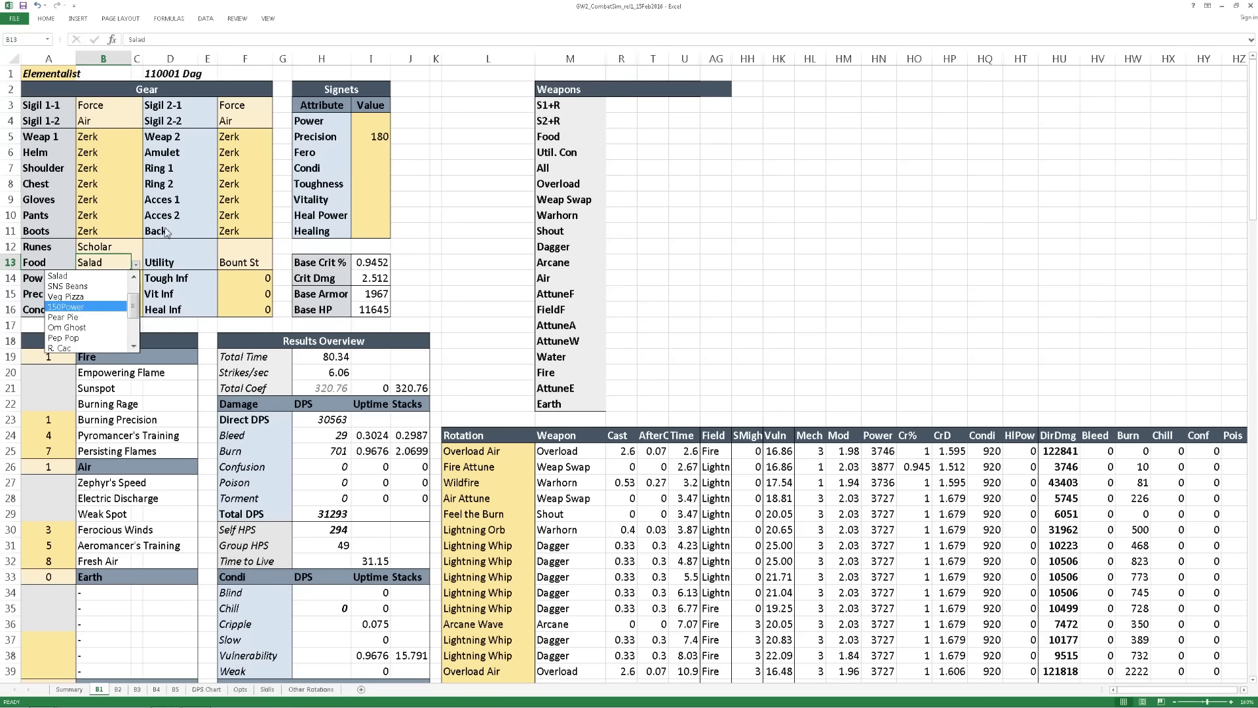
{"action": "key", "text": "Escape"}
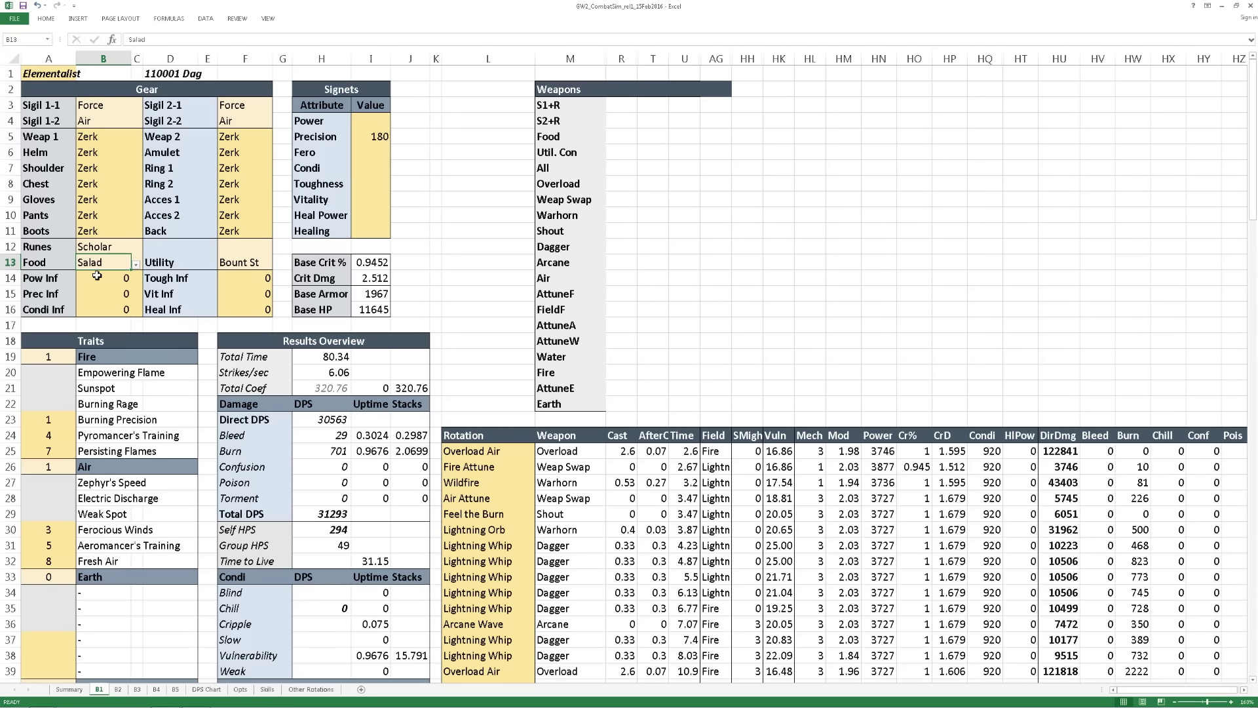
{"action": "left_click", "coordinate": [97, 276]}
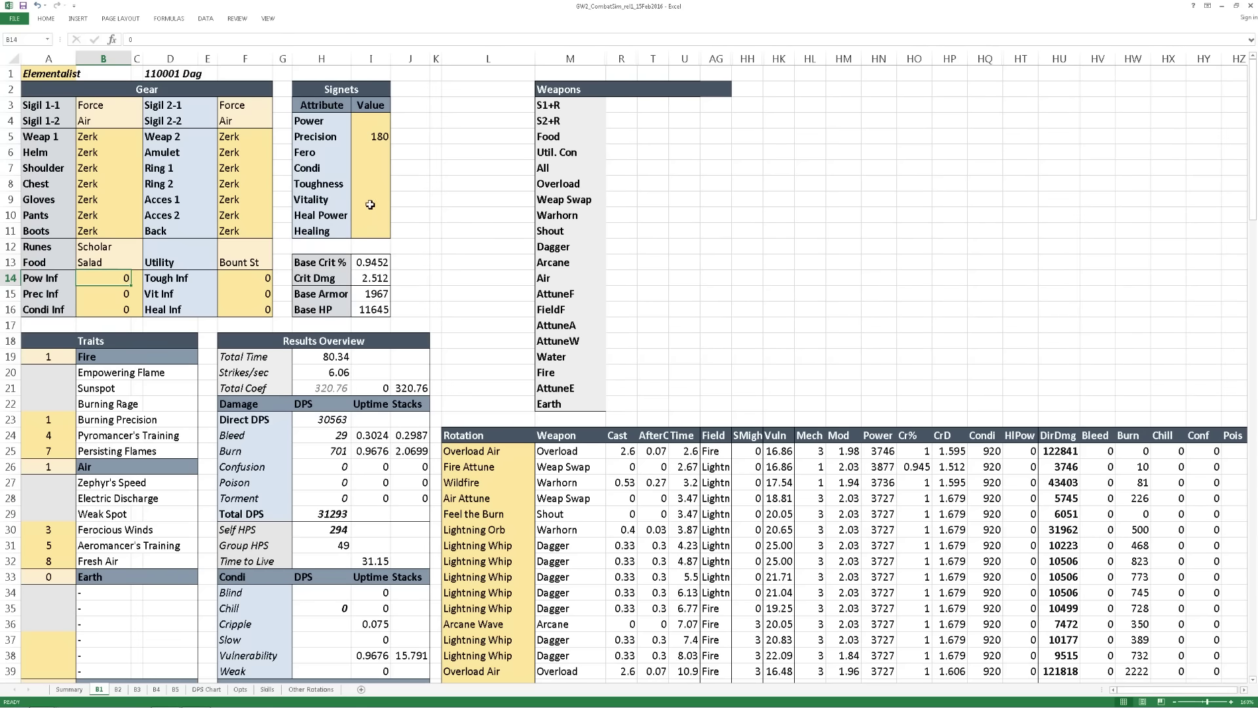
Enter a trial value of 1 for Healing in the Signets table and clear it again.
{"action": "left_click", "coordinate": [370, 135]}
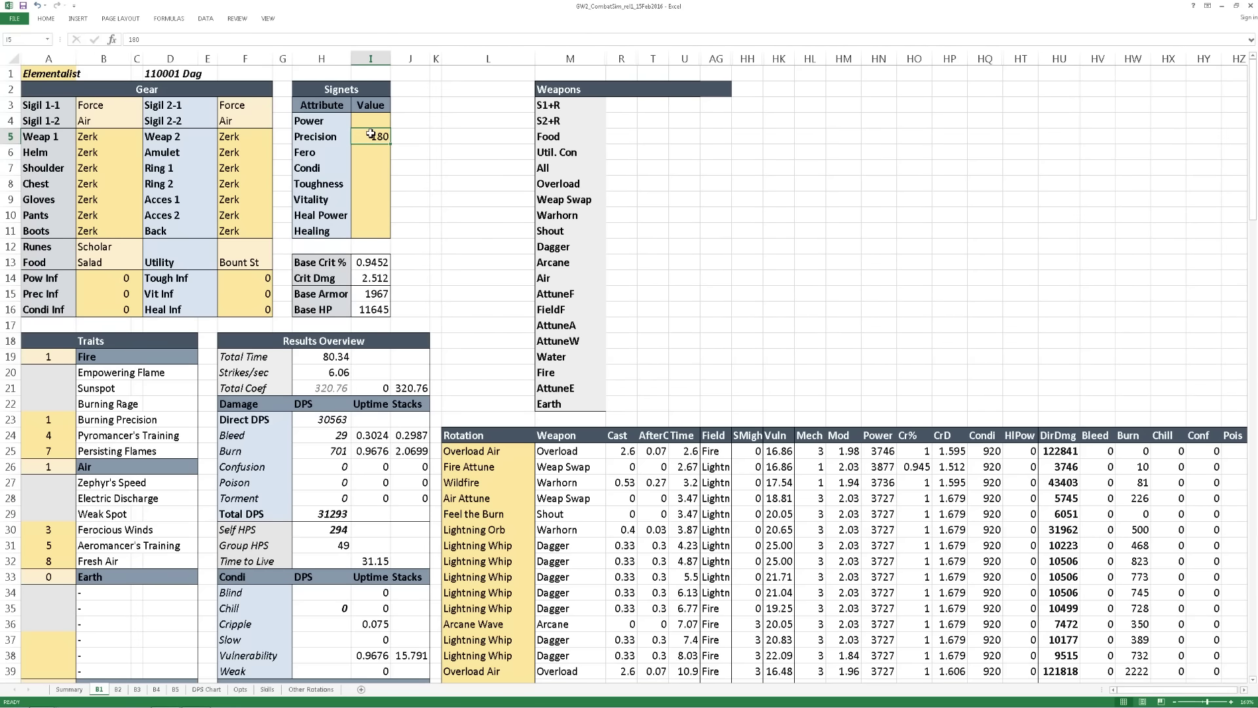
{"action": "left_click", "coordinate": [353, 236]}
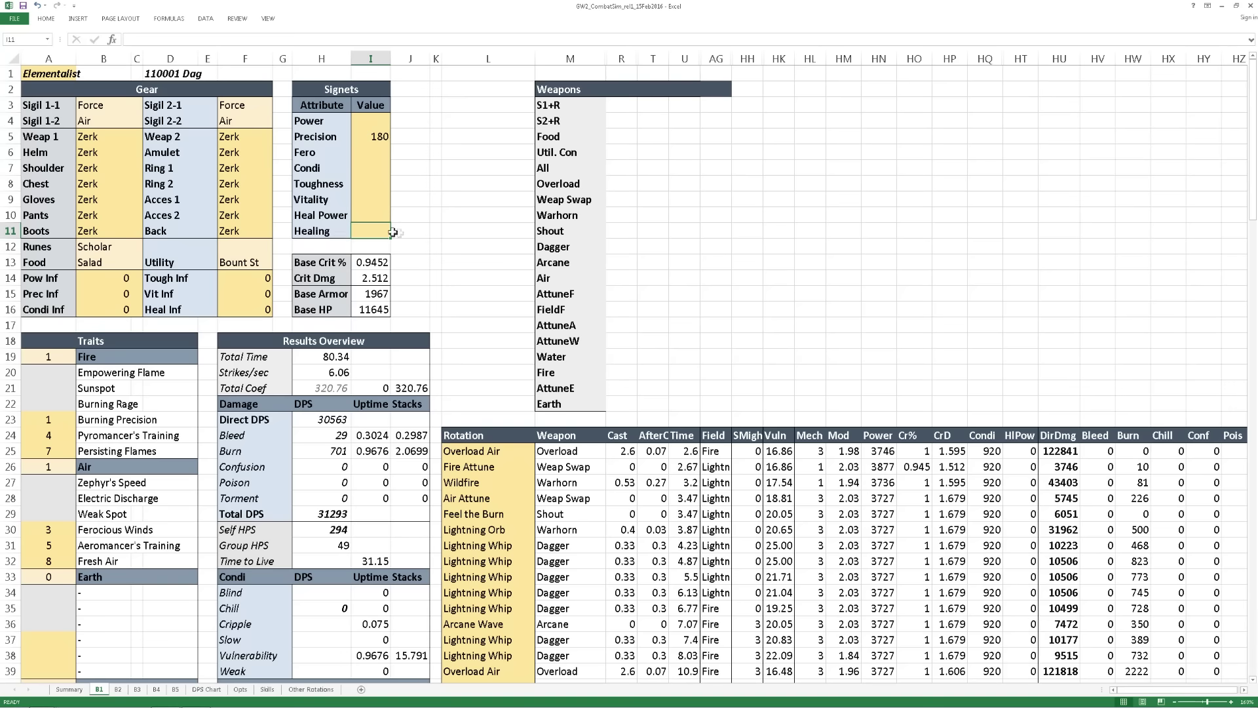
{"action": "type", "text": "1"}
{"action": "key", "text": "Return"}
{"action": "left_click", "coordinate": [374, 233]}
{"action": "key", "text": "BackSpace"}
{"action": "key", "text": "Return"}
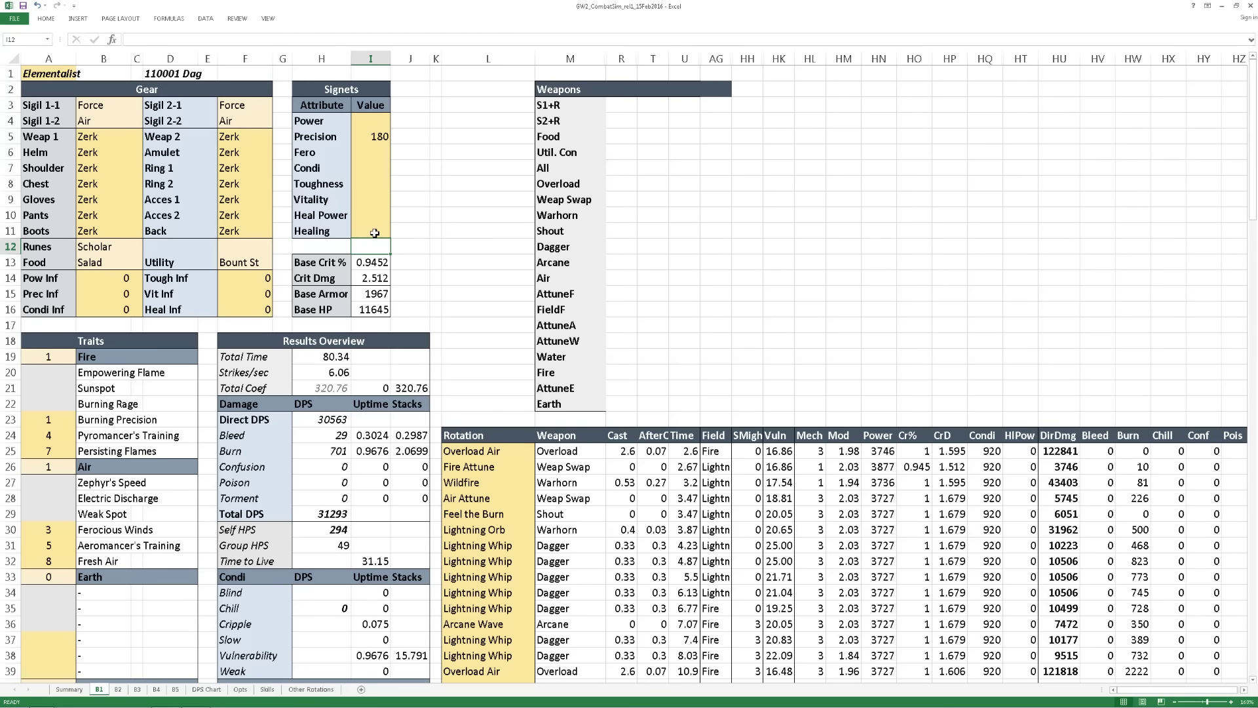
Turn the Fire trait line off with 0 in A19 and back on with 1.
{"action": "left_click", "coordinate": [59, 360]}
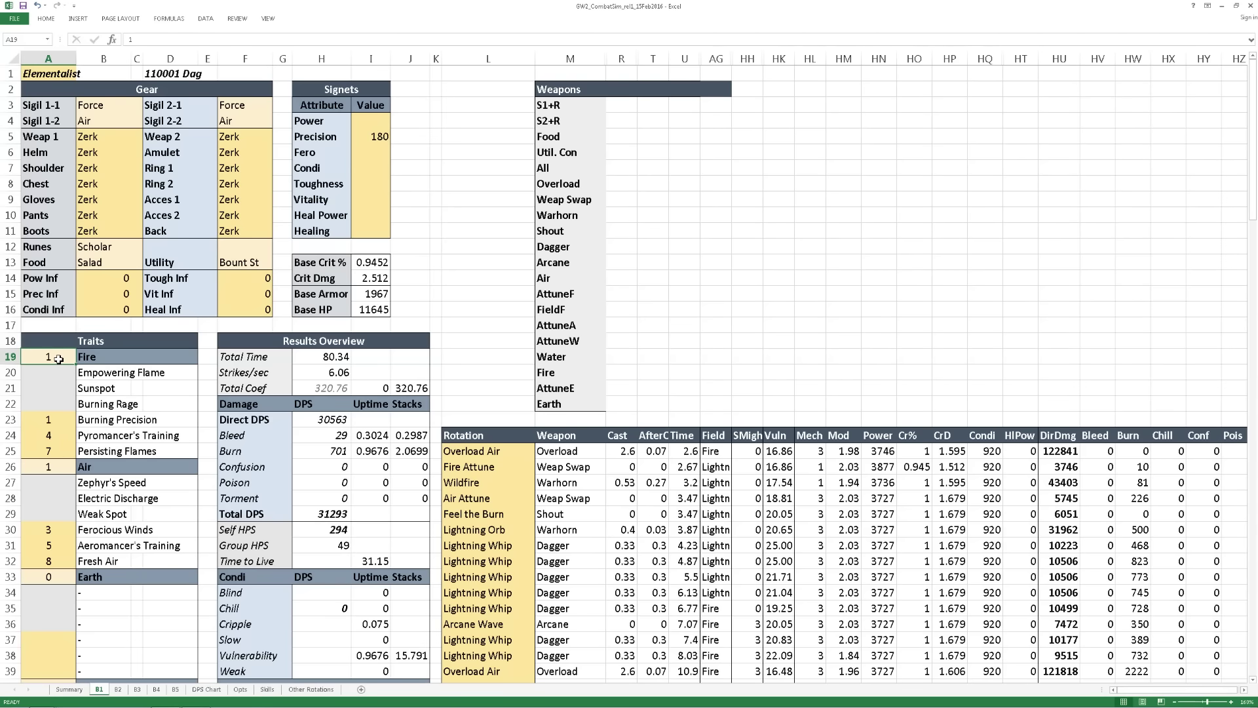
{"action": "type", "text": "0"}
{"action": "key", "text": "Return"}
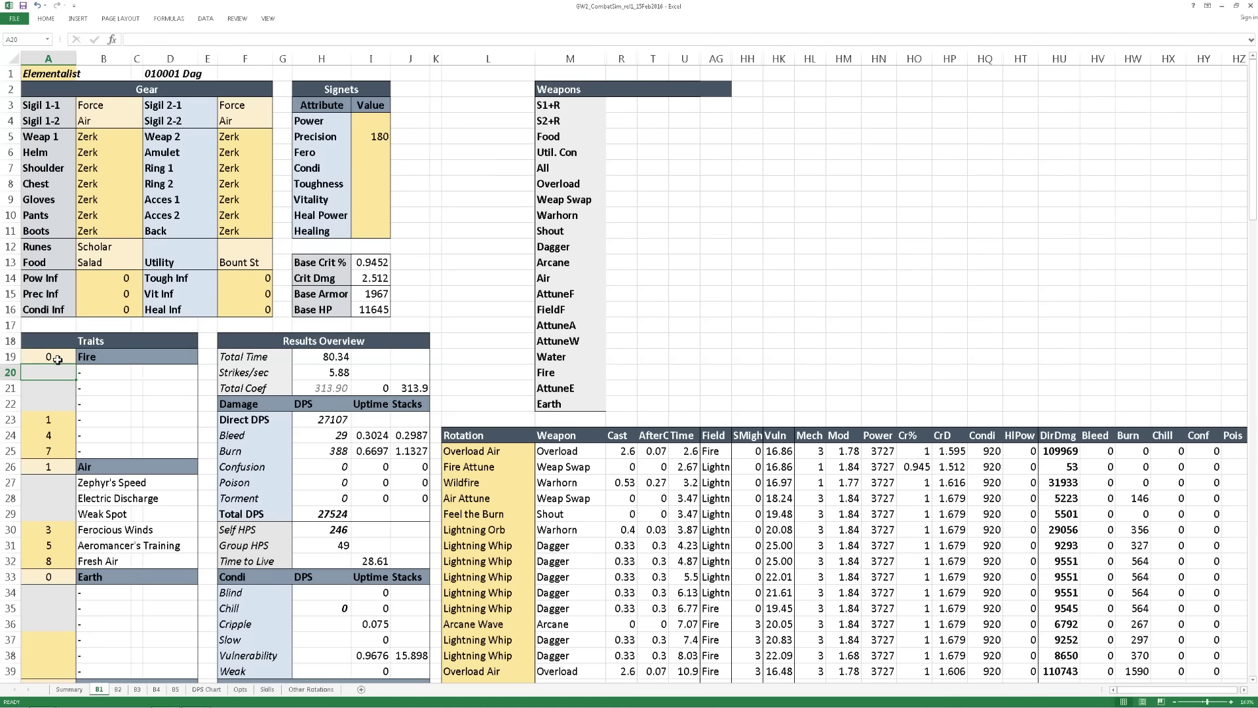
{"action": "left_click", "coordinate": [58, 359]}
{"action": "type", "text": "1"}
{"action": "key", "text": "Return"}
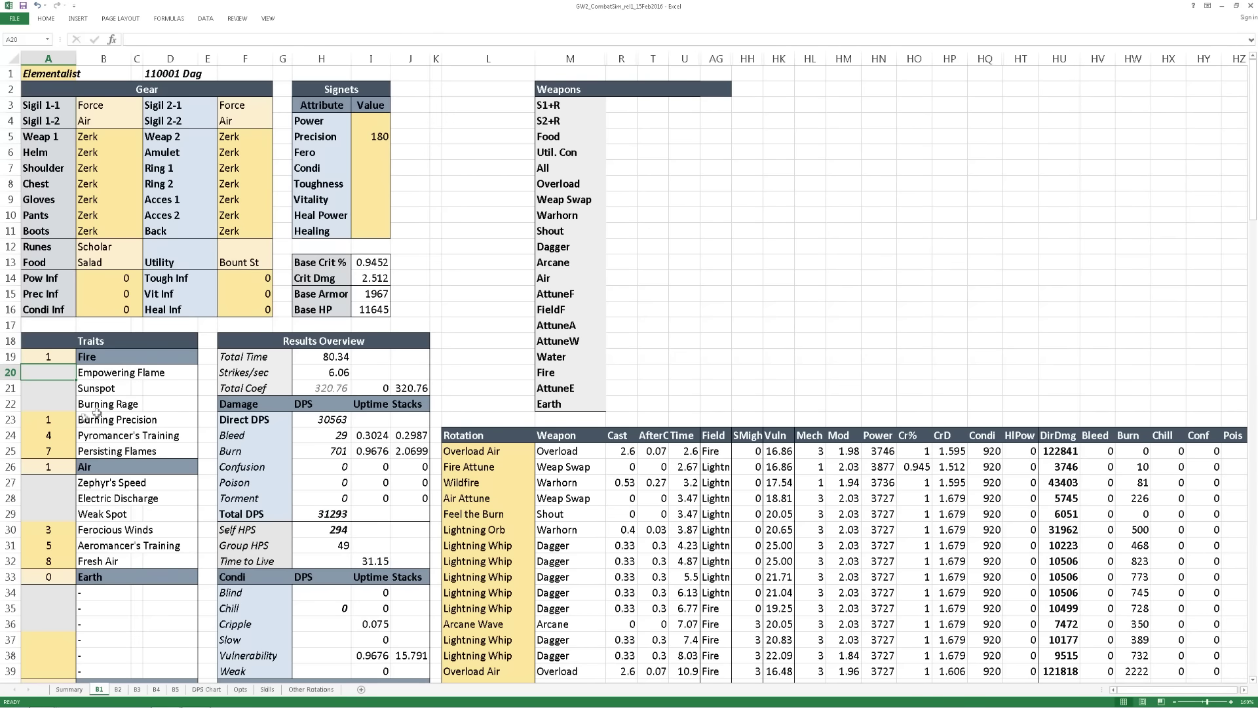
Try 2 and 3 for the Fire line's adept trait in A23, and set it back to 1.
{"action": "left_click", "coordinate": [59, 420]}
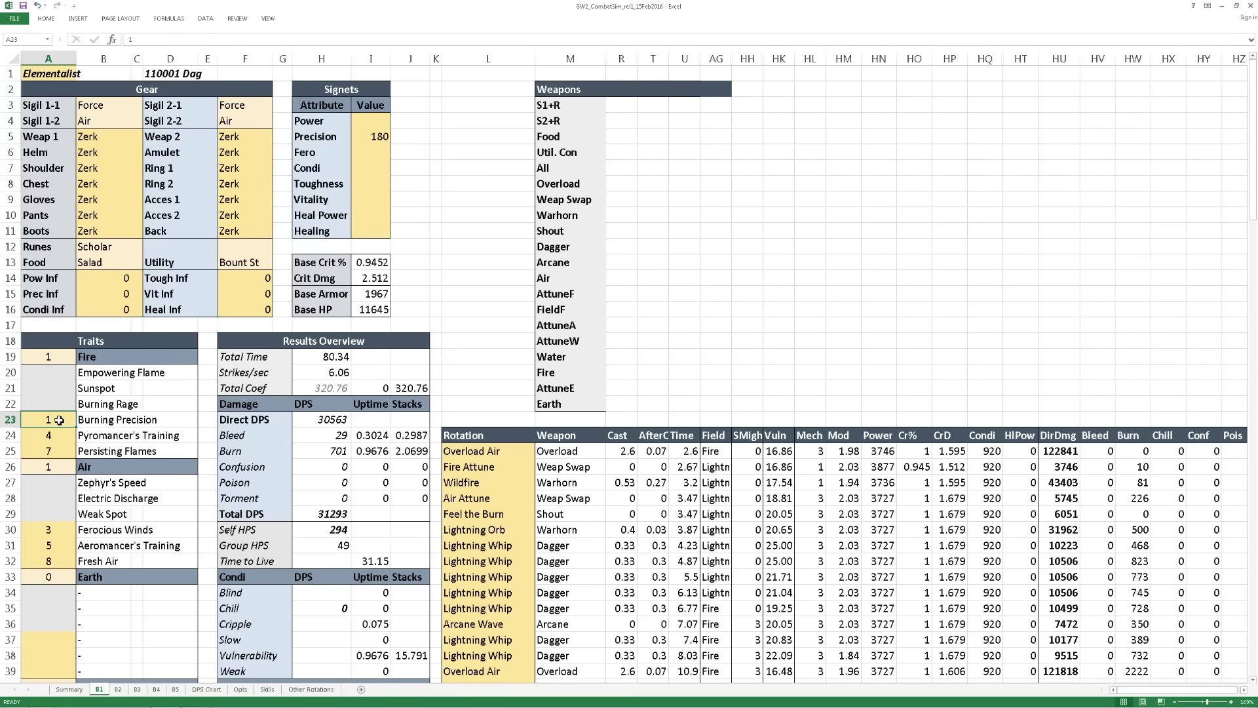
{"action": "type", "text": "2"}
{"action": "key", "text": "Return"}
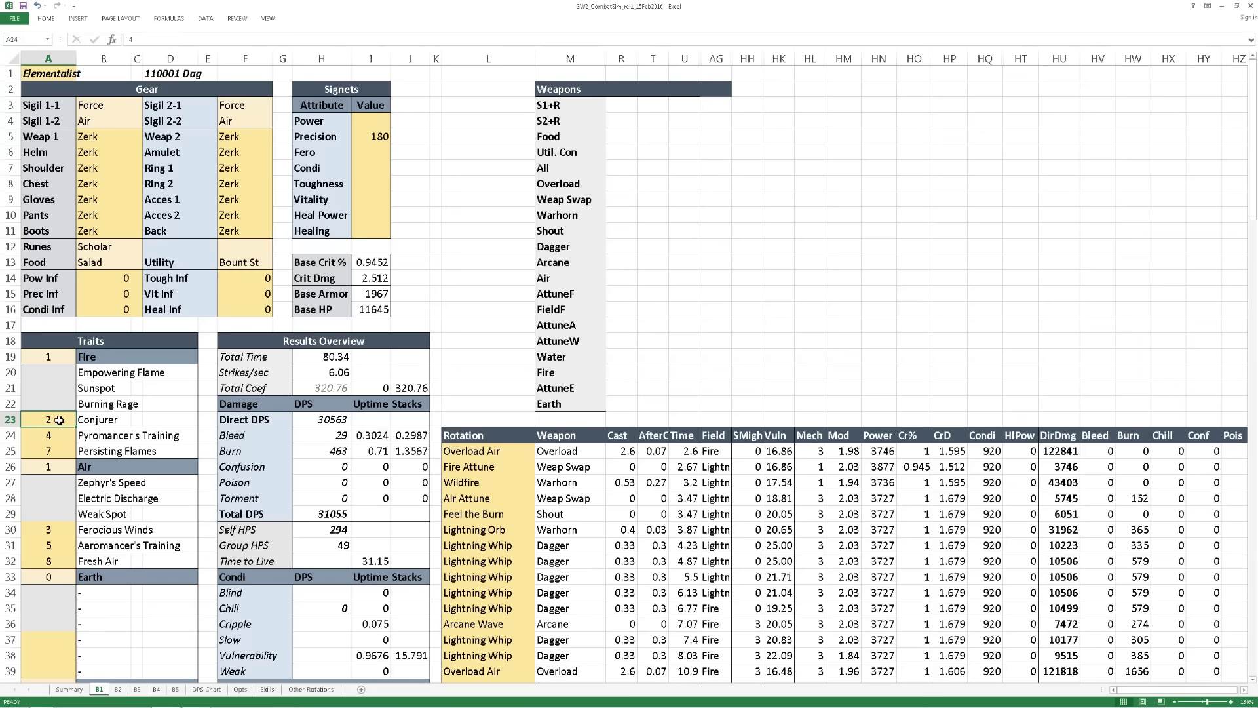
{"action": "type", "text": "3"}
{"action": "key", "text": "Return"}
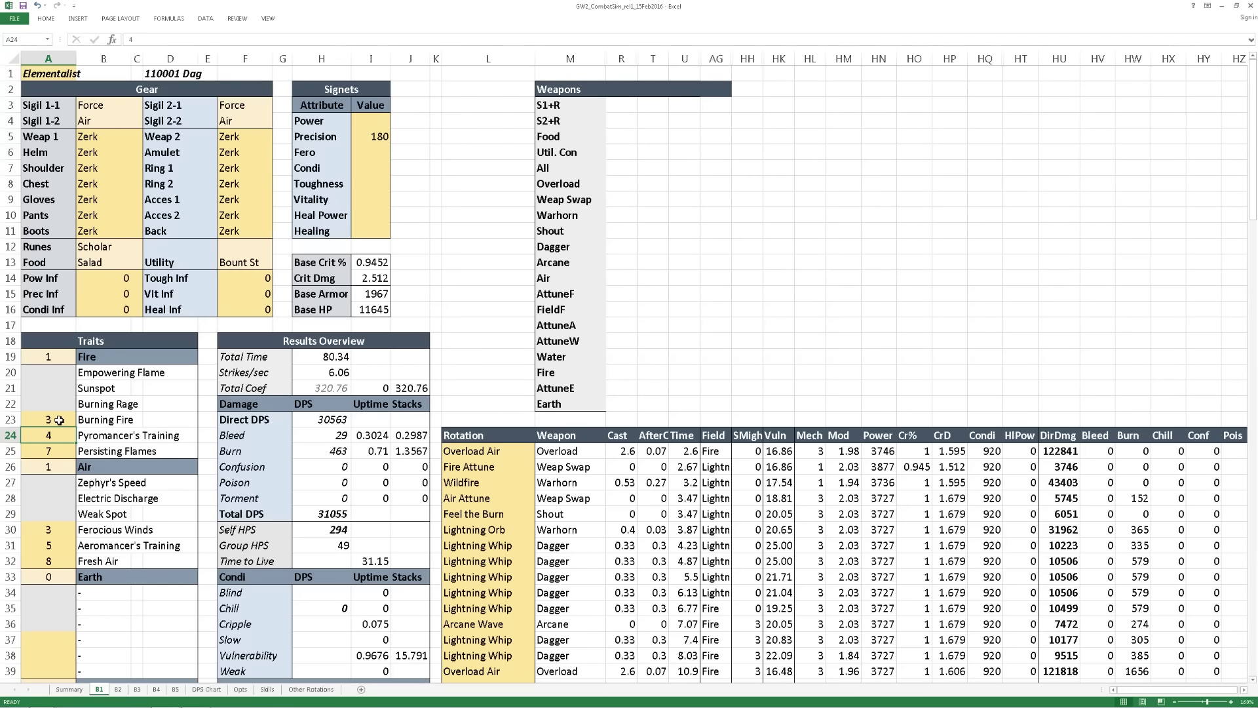
{"action": "left_click", "coordinate": [59, 420]}
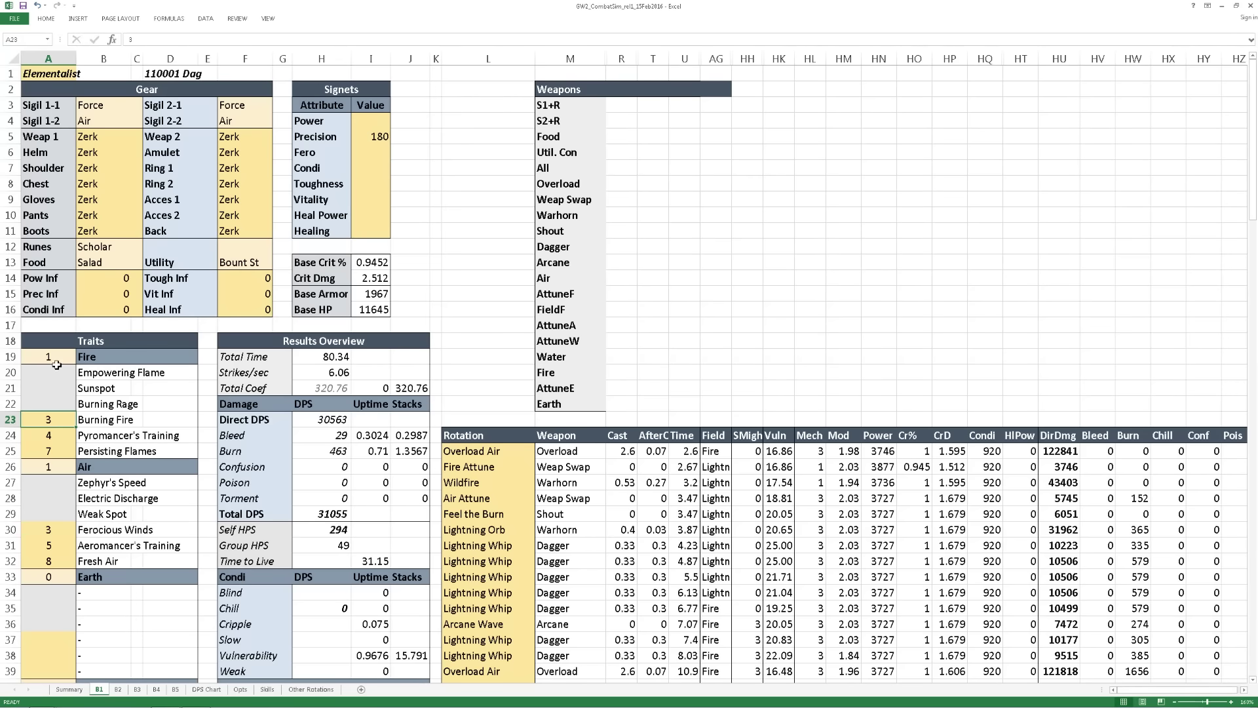
{"action": "type", "text": "1"}
{"action": "key", "text": "Return"}
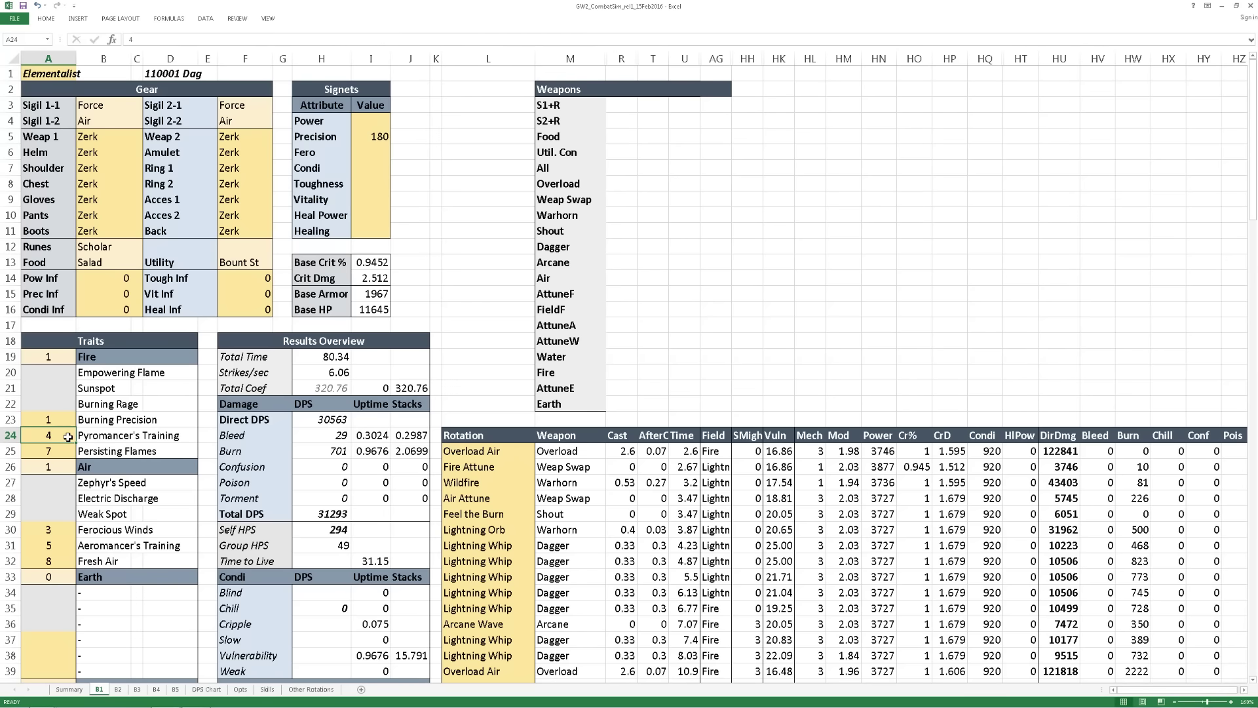
Try 5 and 6 for the Fire line's master trait in A24, and set it back to 4.
{"action": "type", "text": "5"}
{"action": "key", "text": "Return"}
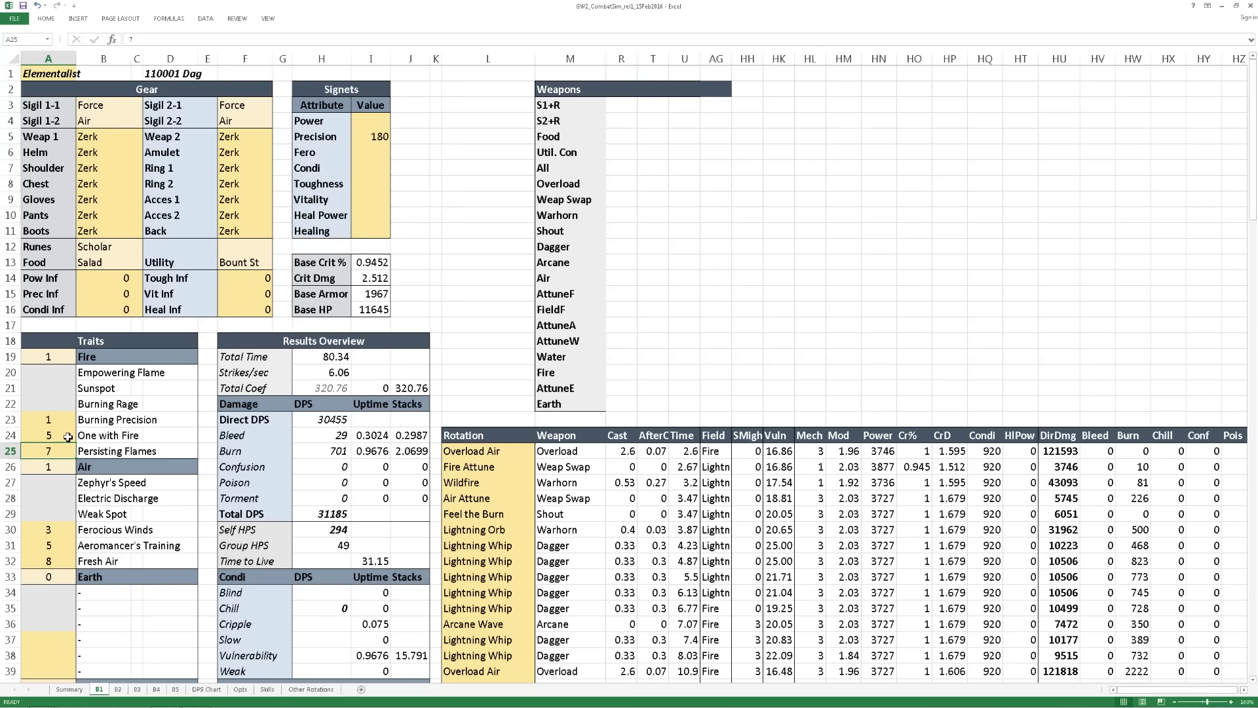
{"action": "left_click", "coordinate": [67, 437]}
{"action": "type", "text": "6"}
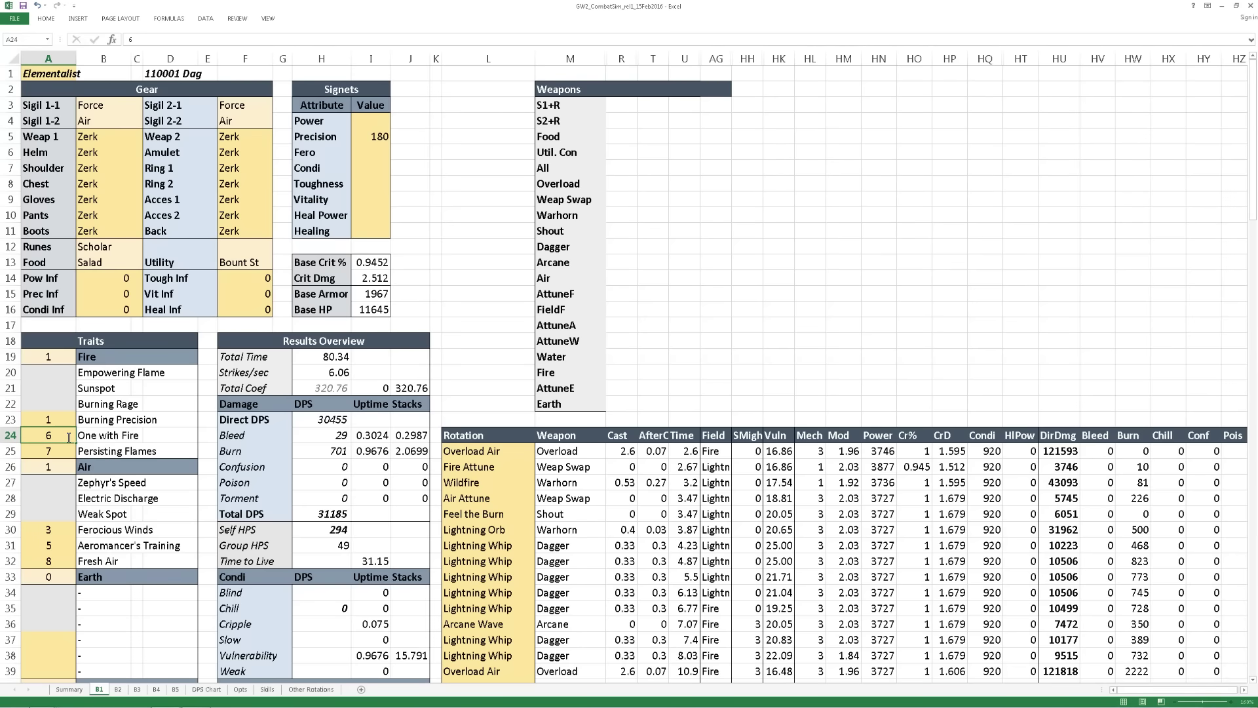
{"action": "key", "text": "Return"}
{"action": "left_click", "coordinate": [68, 437]}
{"action": "type", "text": "4"}
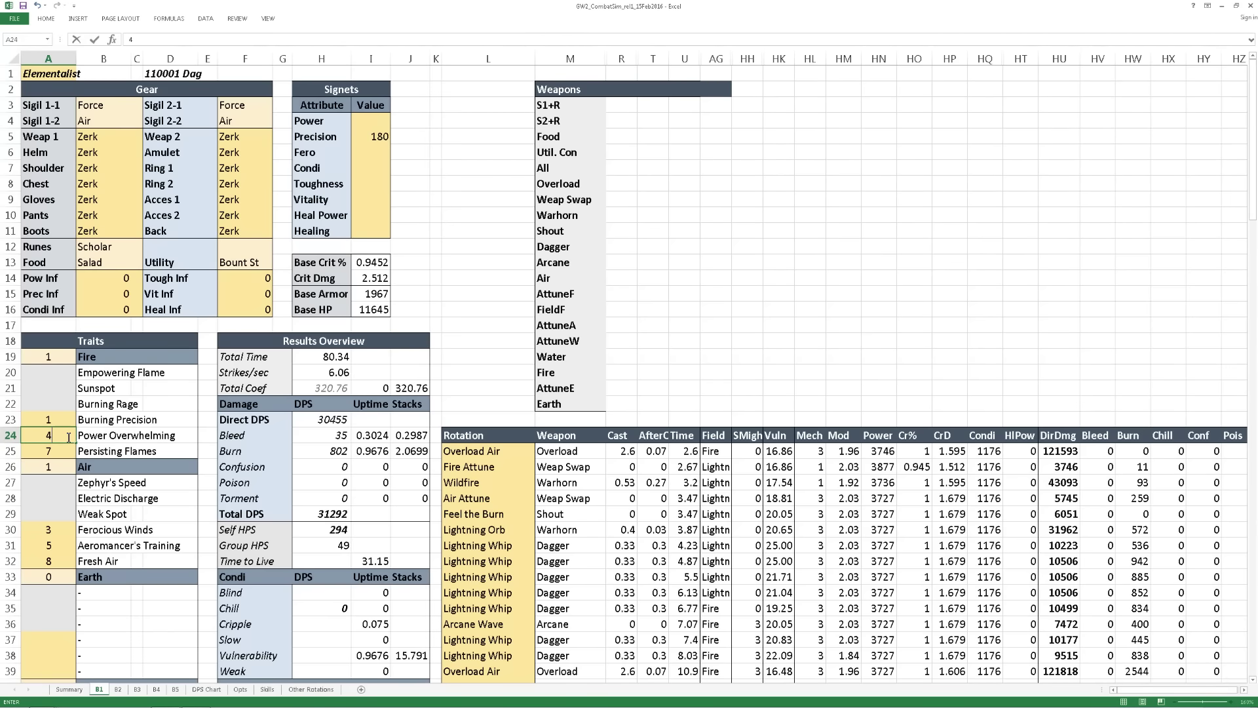
{"action": "key", "text": "Return"}
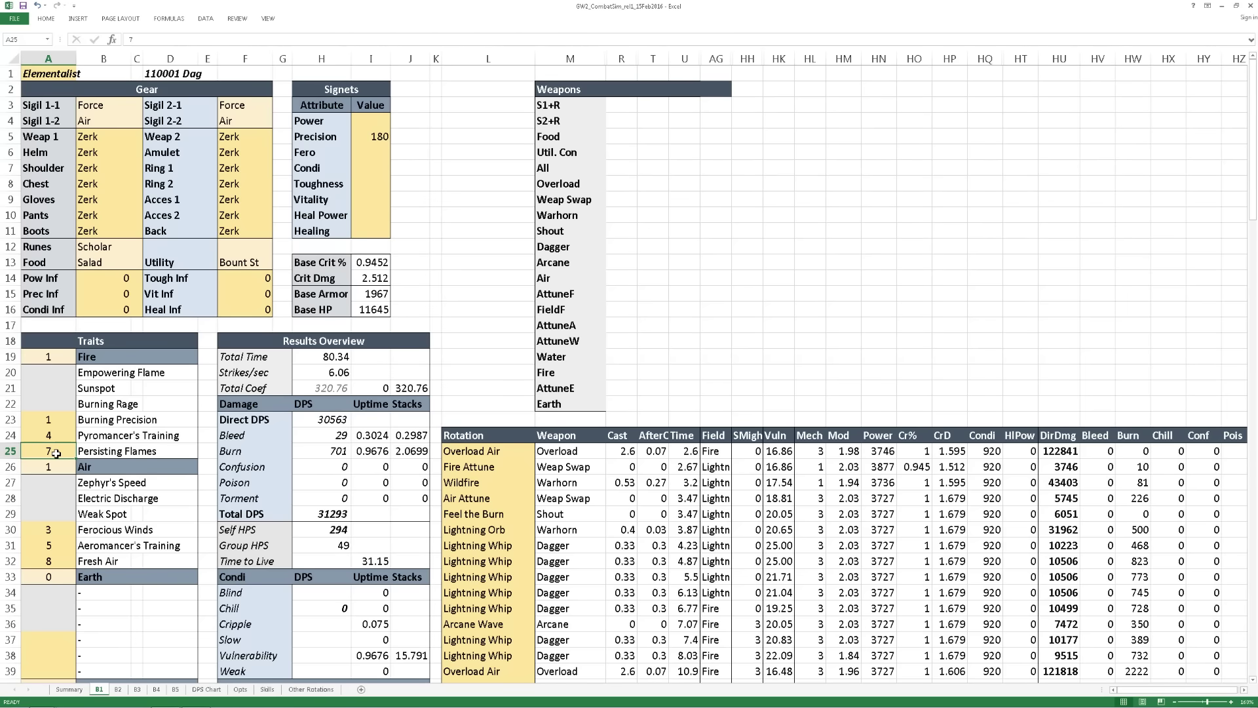
Try 8 and 9 for the Fire line's grandmaster trait in A25, and set it back to 7.
{"action": "type", "text": "8"}
{"action": "key", "text": "Return"}
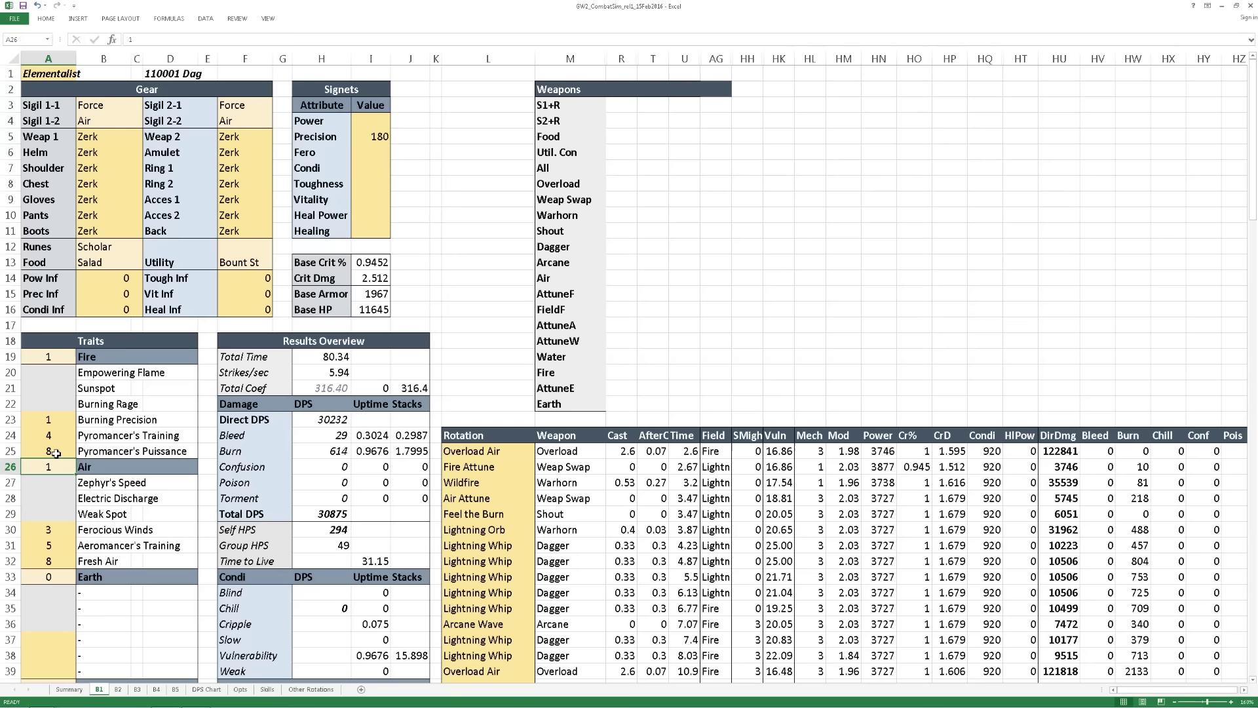
{"action": "left_click", "coordinate": [56, 453]}
{"action": "type", "text": "9"}
{"action": "key", "text": "Return"}
{"action": "left_click", "coordinate": [57, 453]}
{"action": "type", "text": "7"}
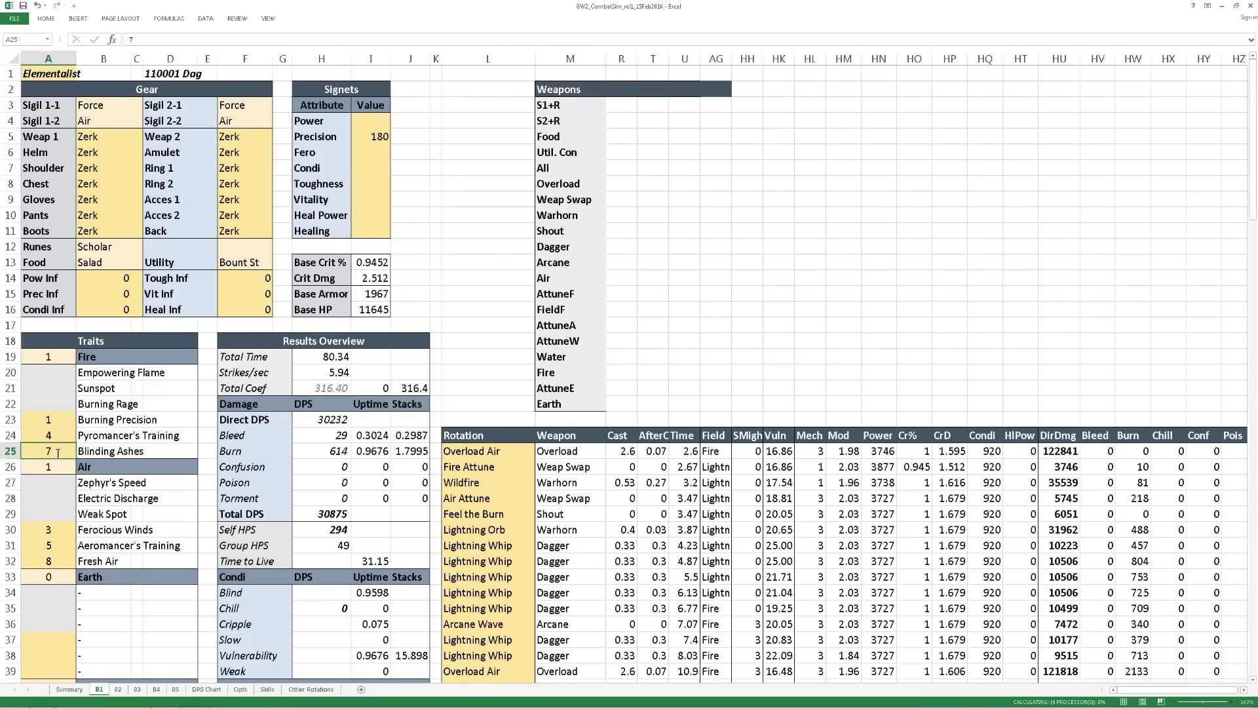
{"action": "key", "text": "Return"}
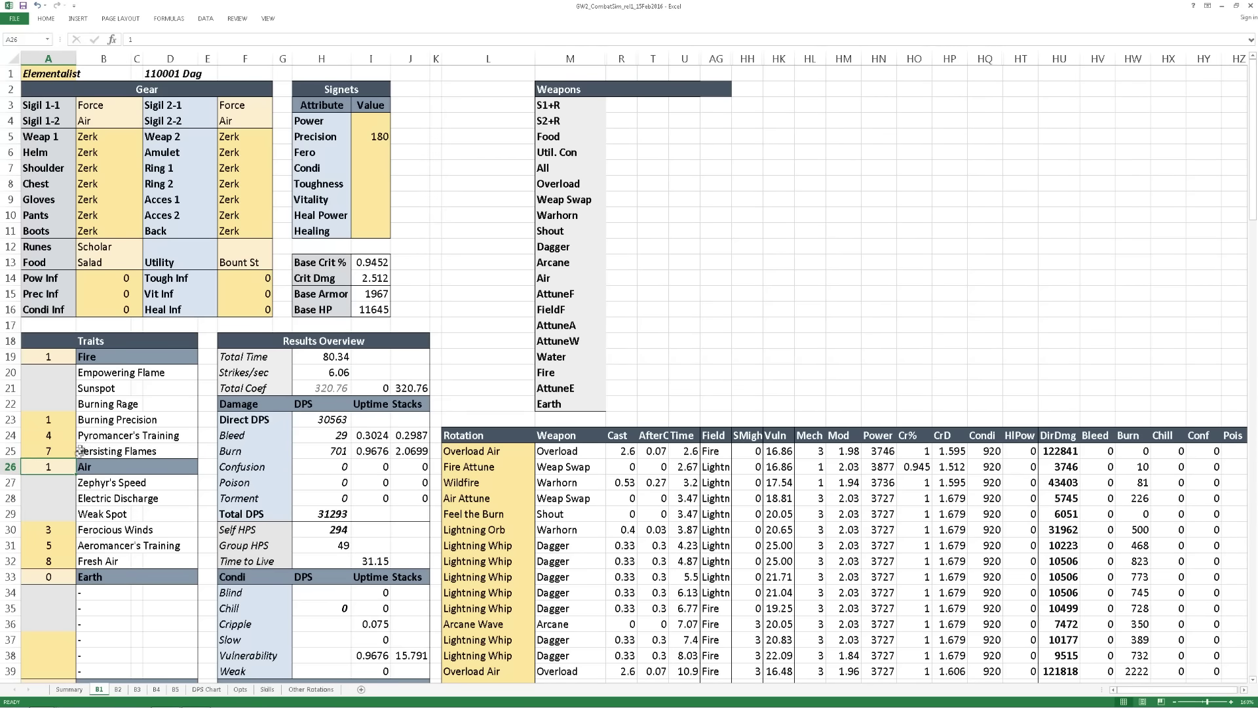
Try 7 for the Air line's grandmaster trait in A32, and set it back to 8.
{"action": "scroll", "coordinate": [79, 457], "scroll_direction": "down", "scroll_amount": 3}
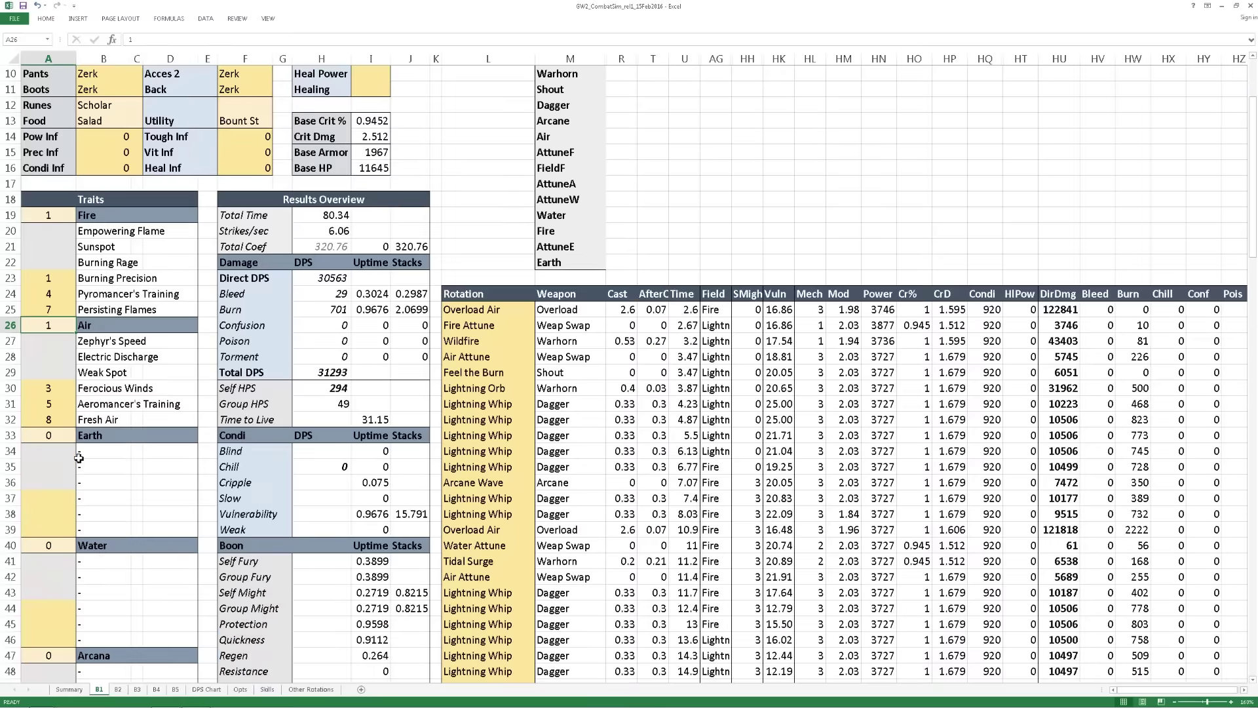
{"action": "scroll", "coordinate": [79, 458], "scroll_direction": "down", "scroll_amount": 1}
{"action": "left_click", "coordinate": [50, 389]}
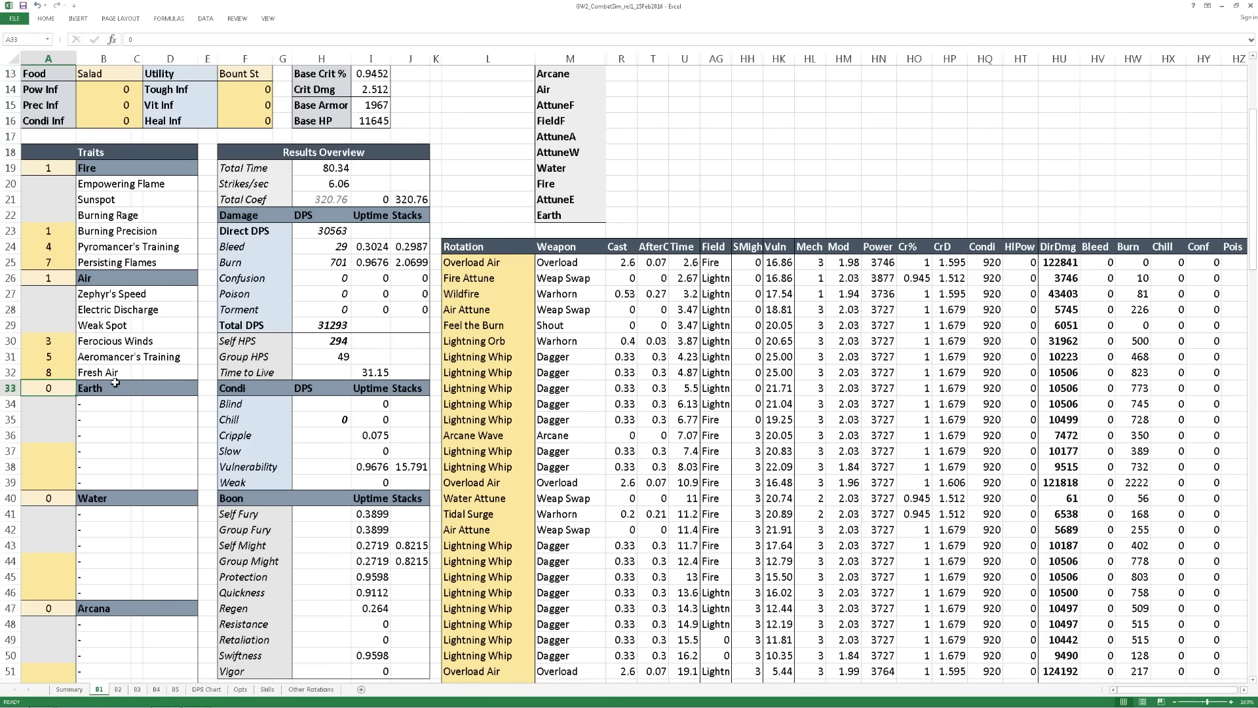
{"action": "left_click", "coordinate": [57, 371]}
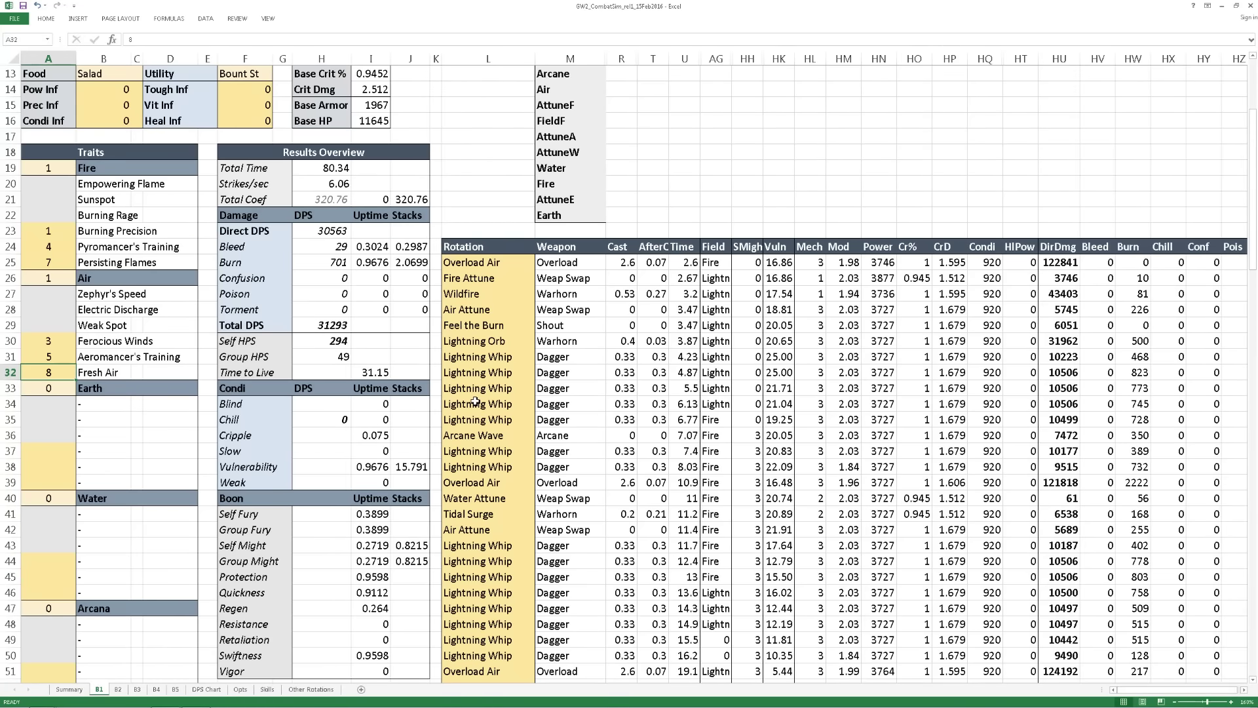
{"action": "type", "text": "7"}
{"action": "key", "text": "Return"}
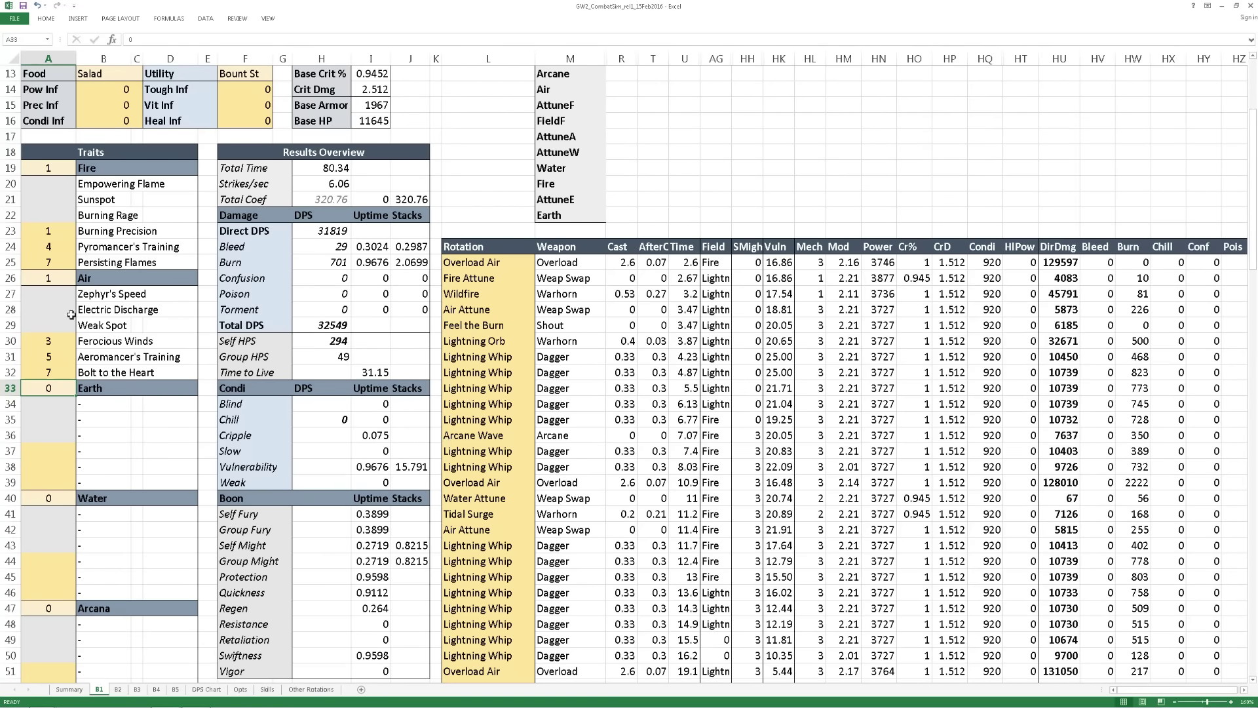
{"action": "left_click", "coordinate": [44, 370]}
{"action": "type", "text": "8"}
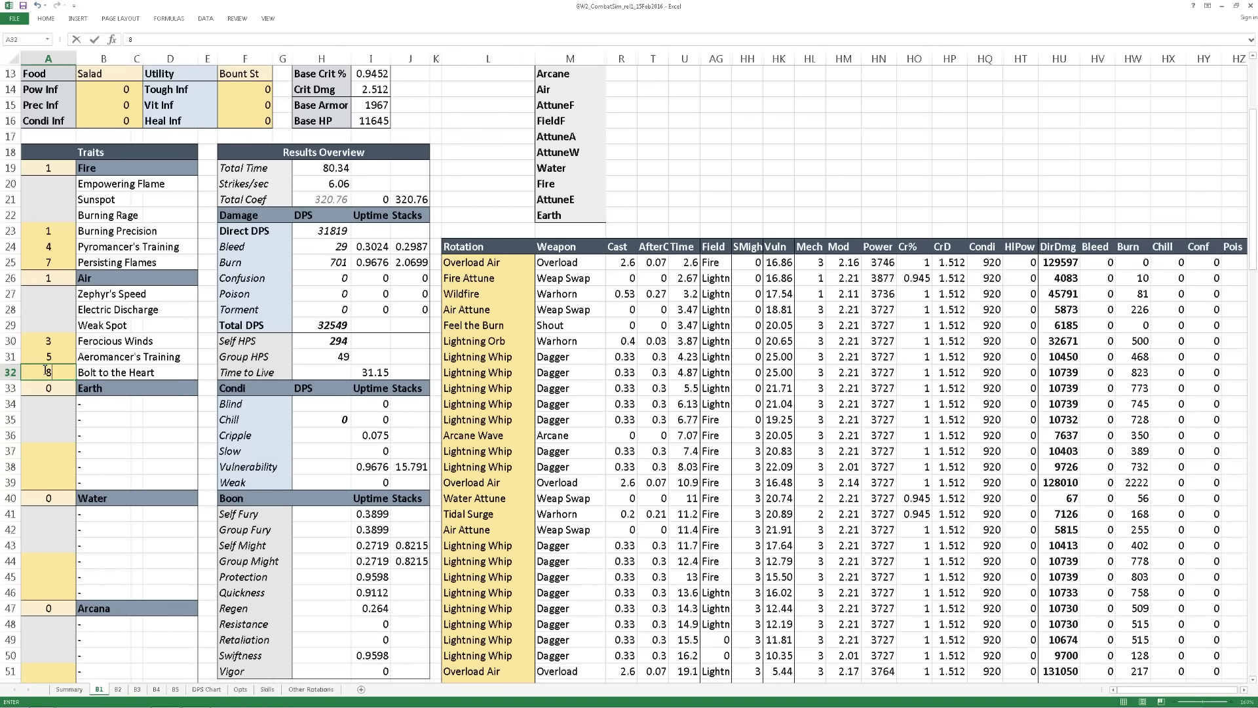
{"action": "key", "text": "Return"}
Turn on the Water trait line with 1 in A40 and enter 2, 6 and 8 as its traits in A44:A46.
{"action": "left_click", "coordinate": [46, 497]}
{"action": "type", "text": "1"}
{"action": "key", "text": "Return"}
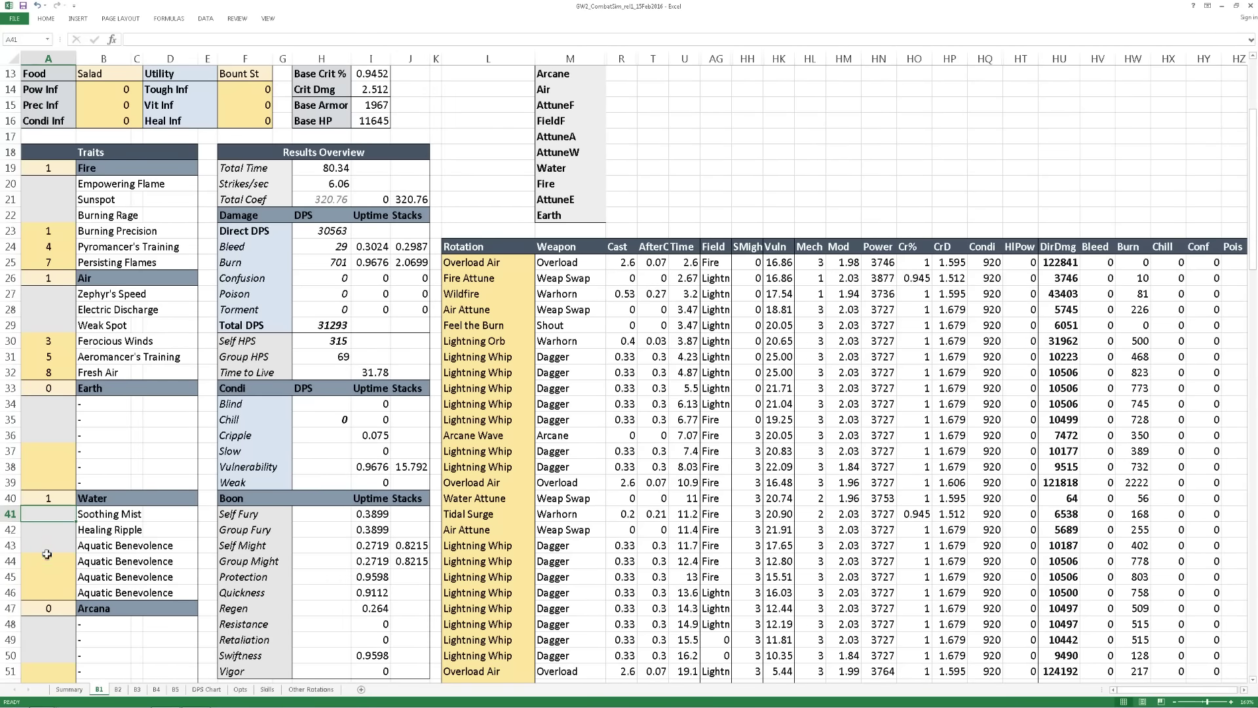
{"action": "left_click", "coordinate": [46, 561]}
{"action": "type", "text": "2"}
{"action": "key", "text": "Return"}
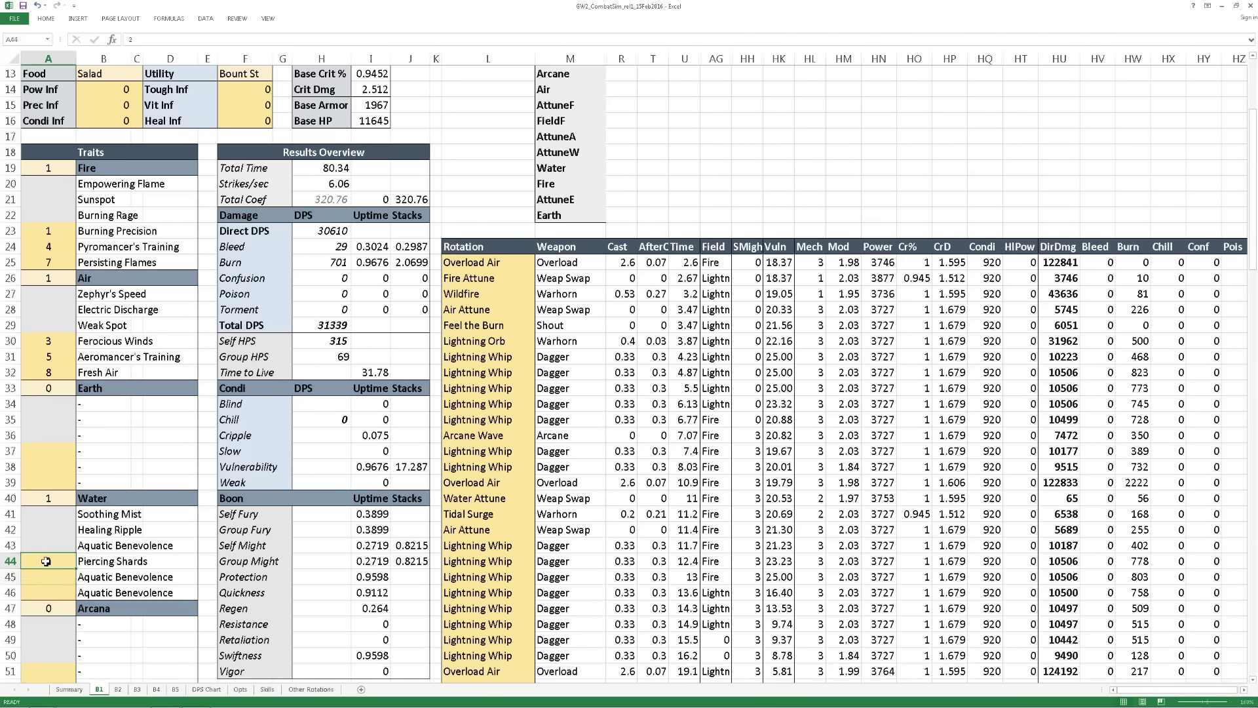
{"action": "type", "text": "6"}
{"action": "key", "text": "Return"}
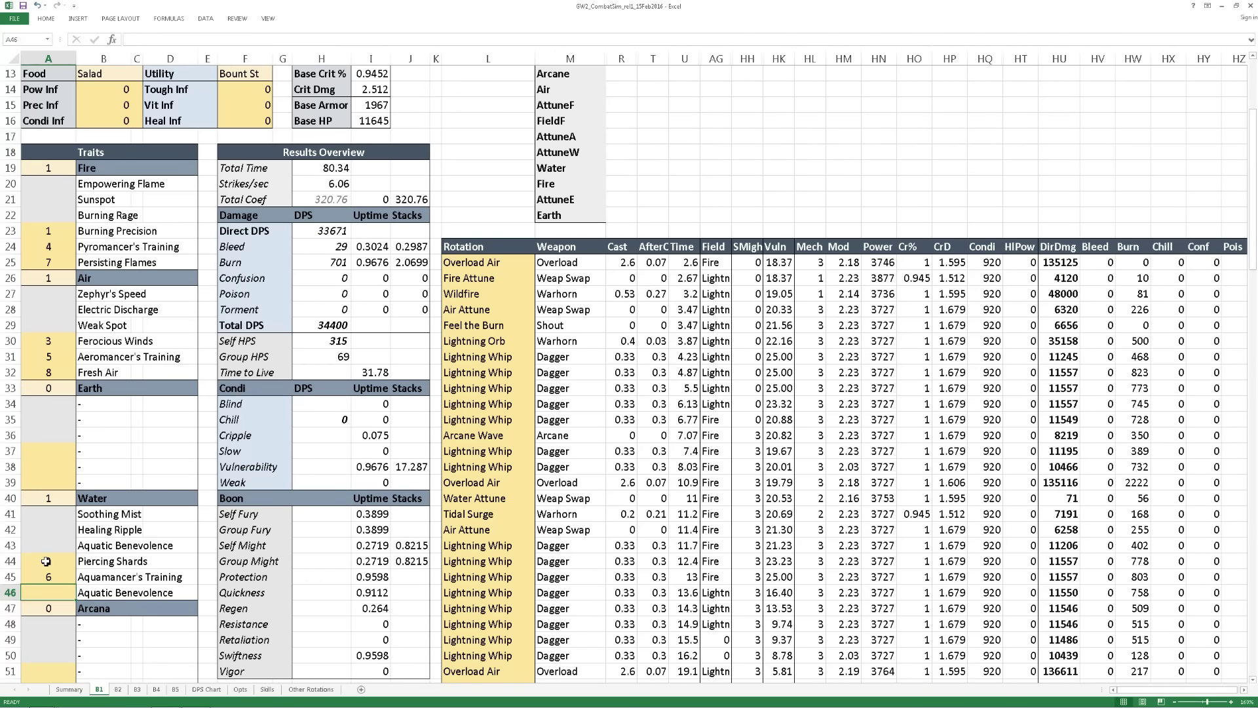
{"action": "type", "text": "8"}
{"action": "key", "text": "Return"}
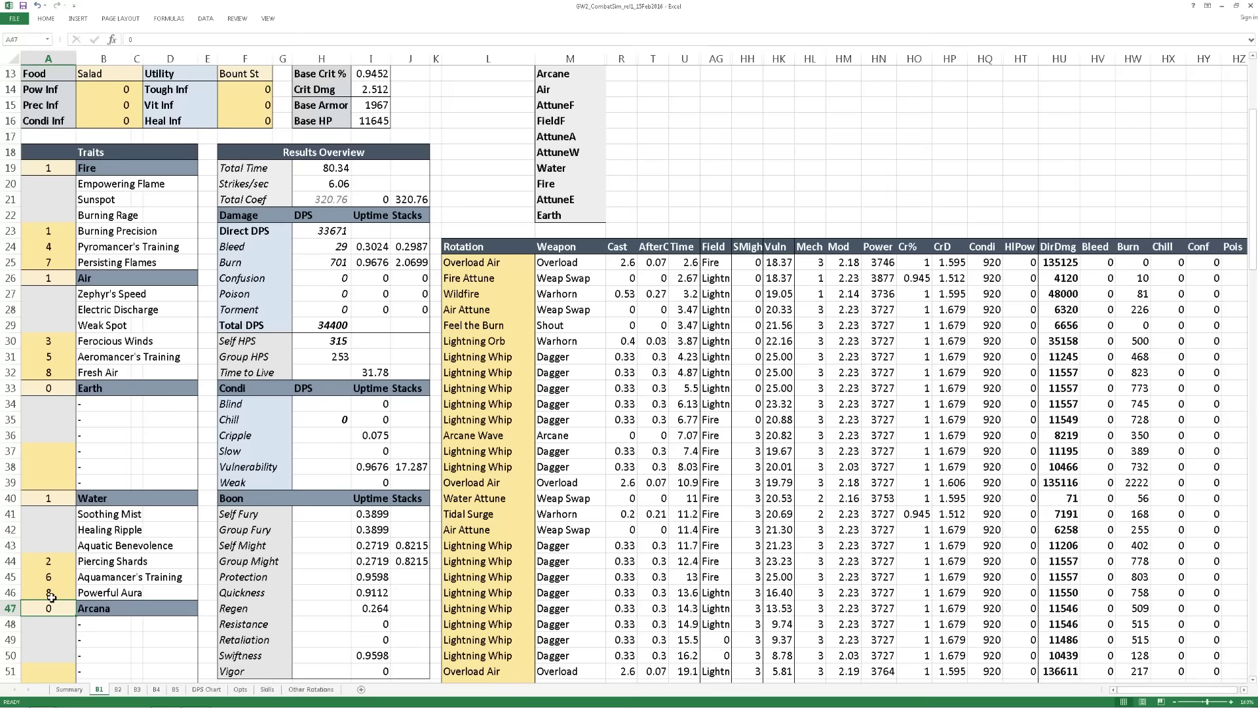
Turn the Water trait line off with 0 in A40 and clear its trait choices in A44:A46.
{"action": "left_click", "coordinate": [51, 499]}
{"action": "type", "text": "0"}
{"action": "key", "text": "Return"}
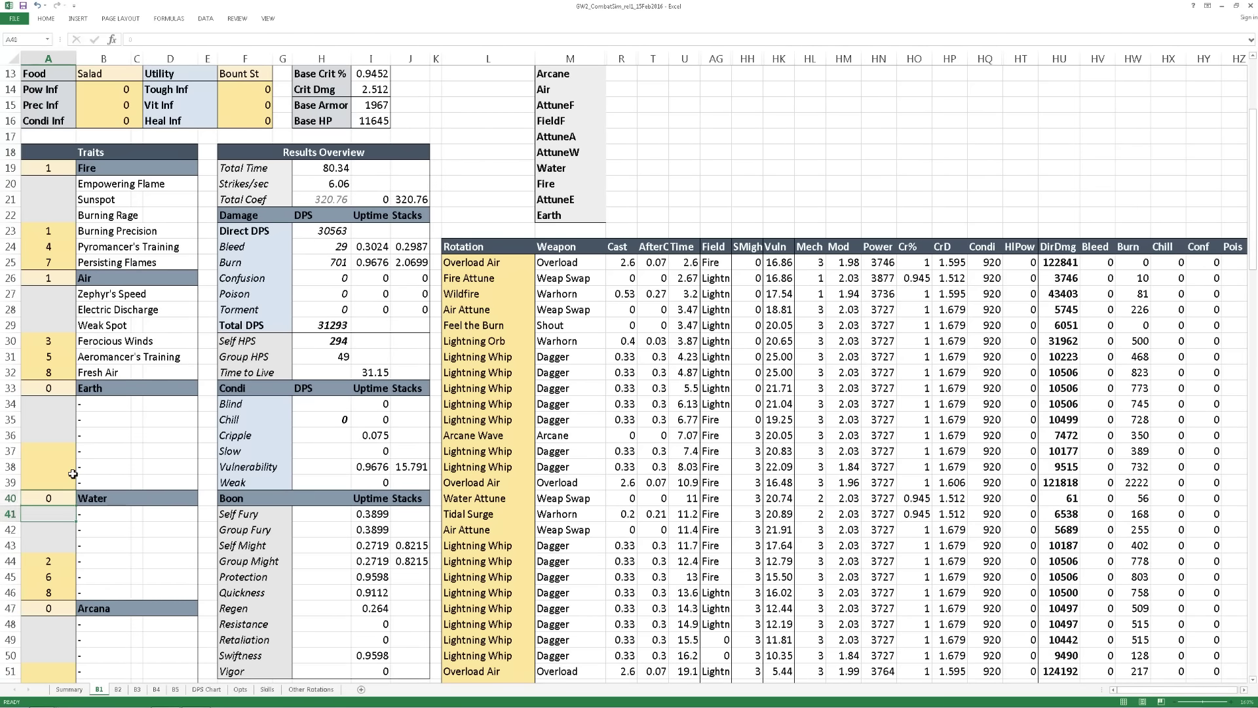
{"action": "left_click", "coordinate": [67, 560]}
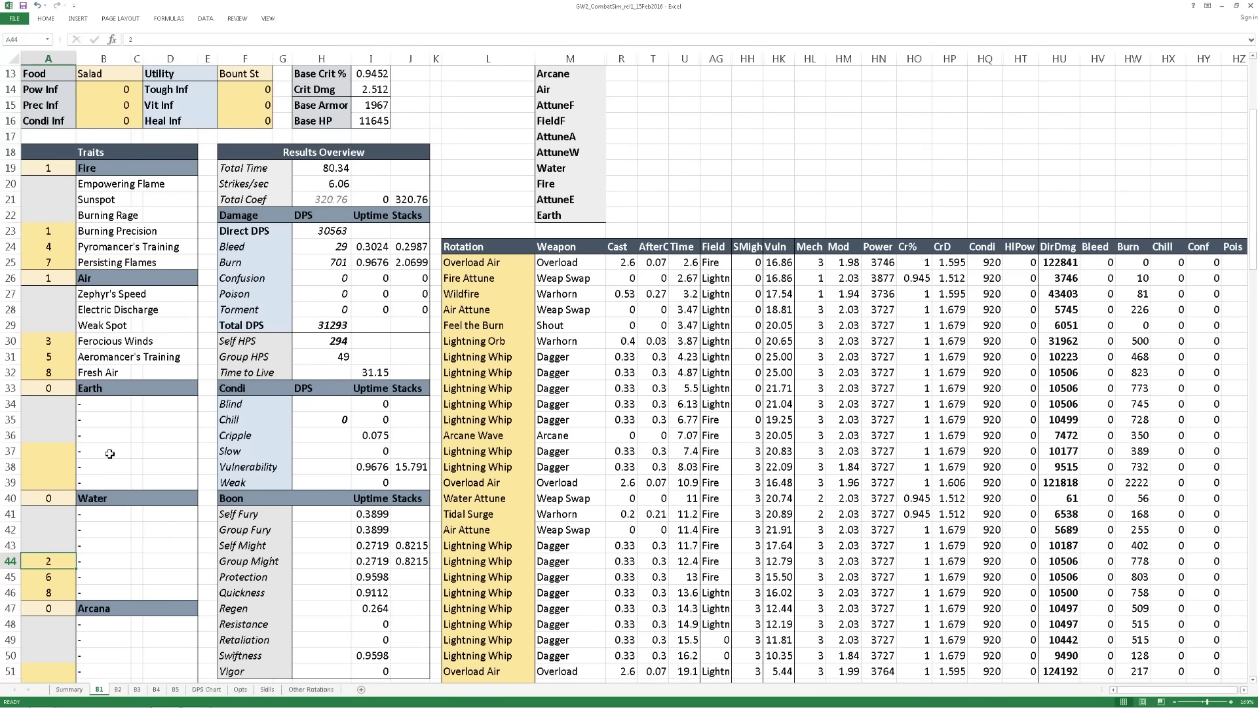
{"action": "key", "text": "Delete"}
{"action": "key", "text": "Down"}
{"action": "key", "text": "Delete"}
{"action": "key", "text": "Down"}
{"action": "key", "text": "Delete"}
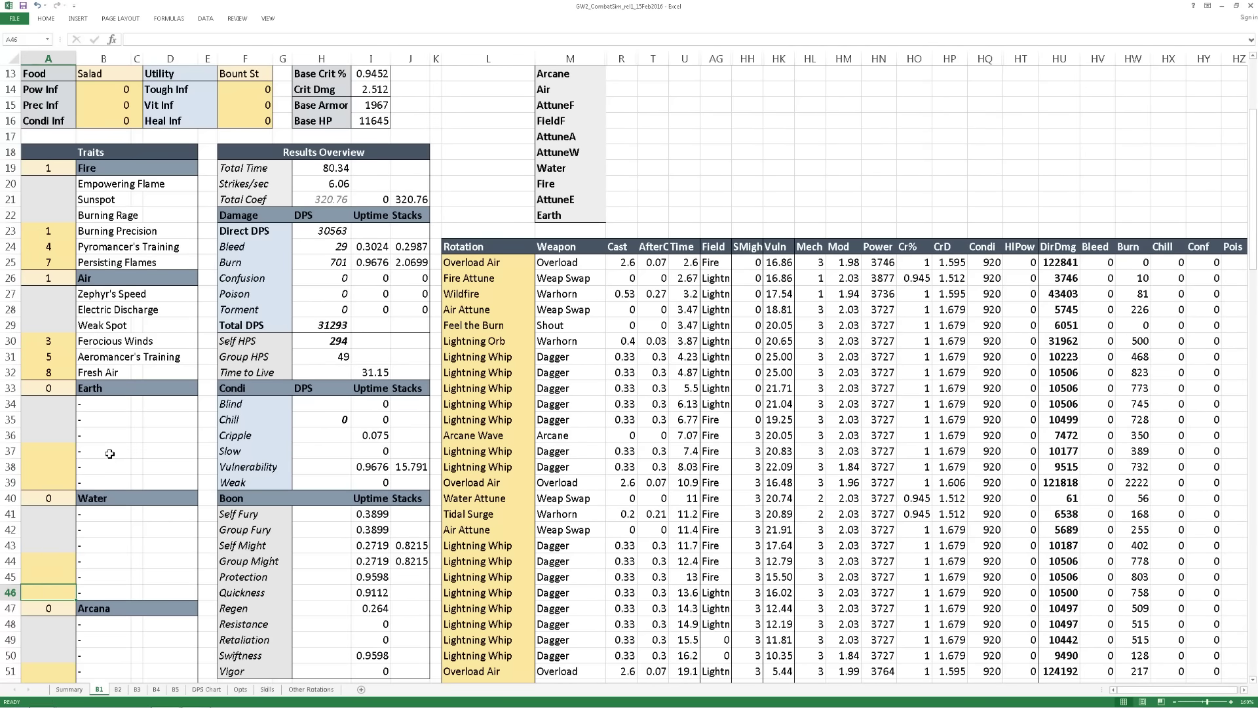
Examine the Rotation column's skill sequence from L25 down to its last entry and return to the start of the list.
{"action": "left_click", "coordinate": [204, 551]}
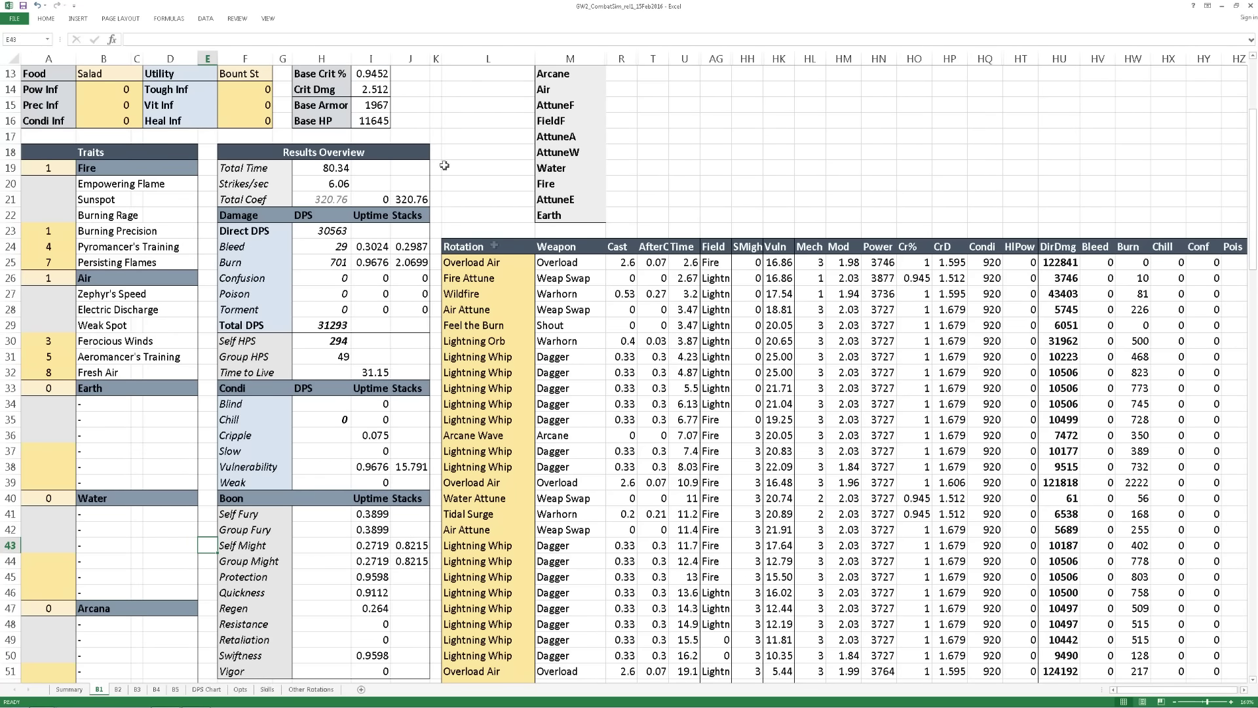
{"action": "scroll", "coordinate": [155, 483], "scroll_direction": "up", "scroll_amount": 4}
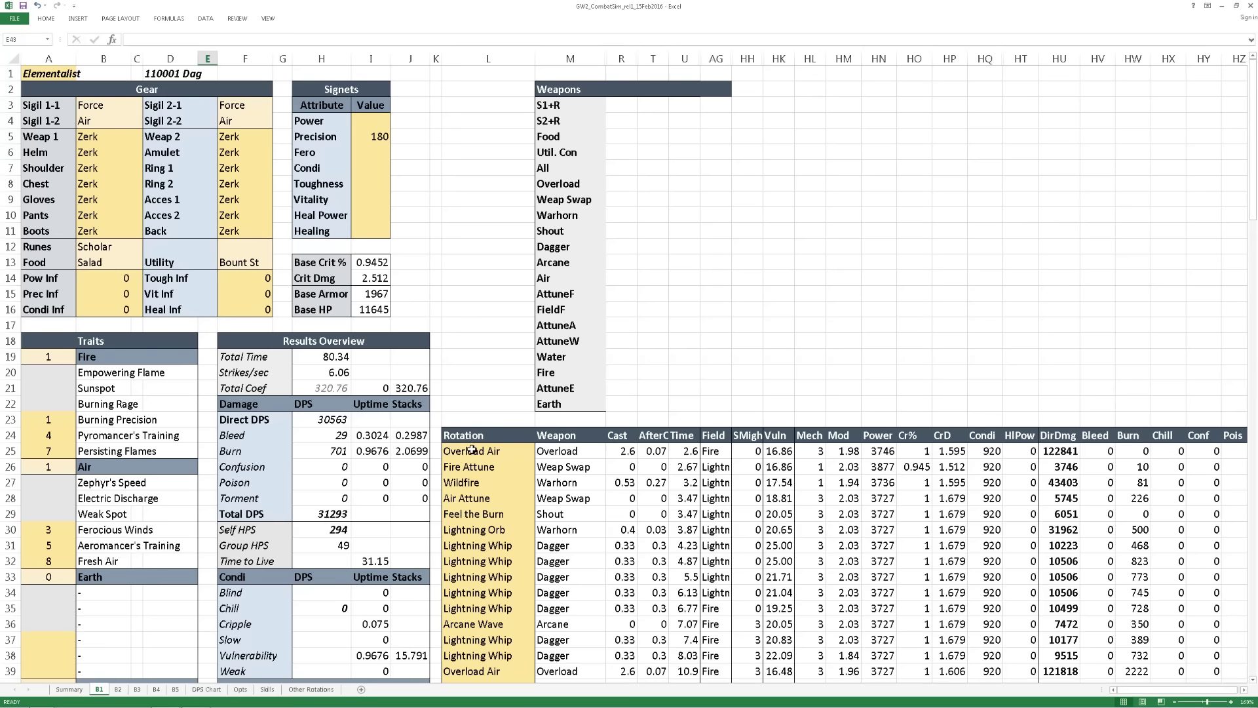
{"action": "left_click", "coordinate": [497, 420]}
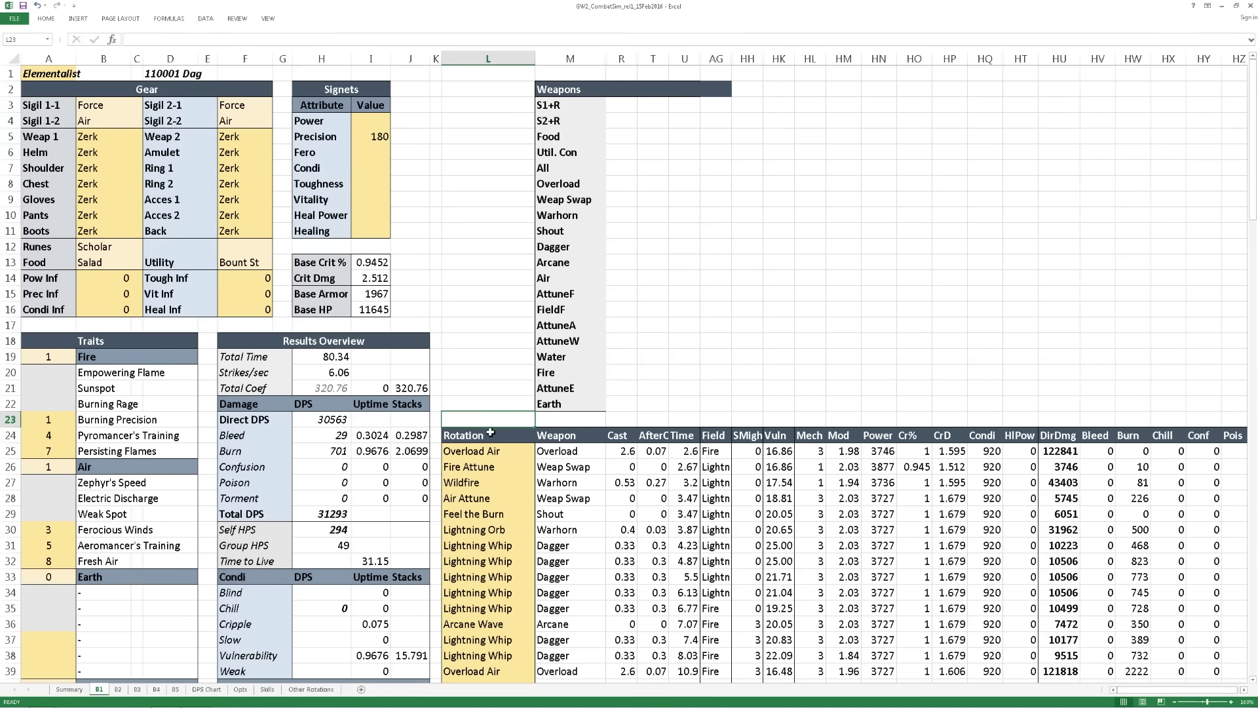
{"action": "left_click", "coordinate": [488, 451]}
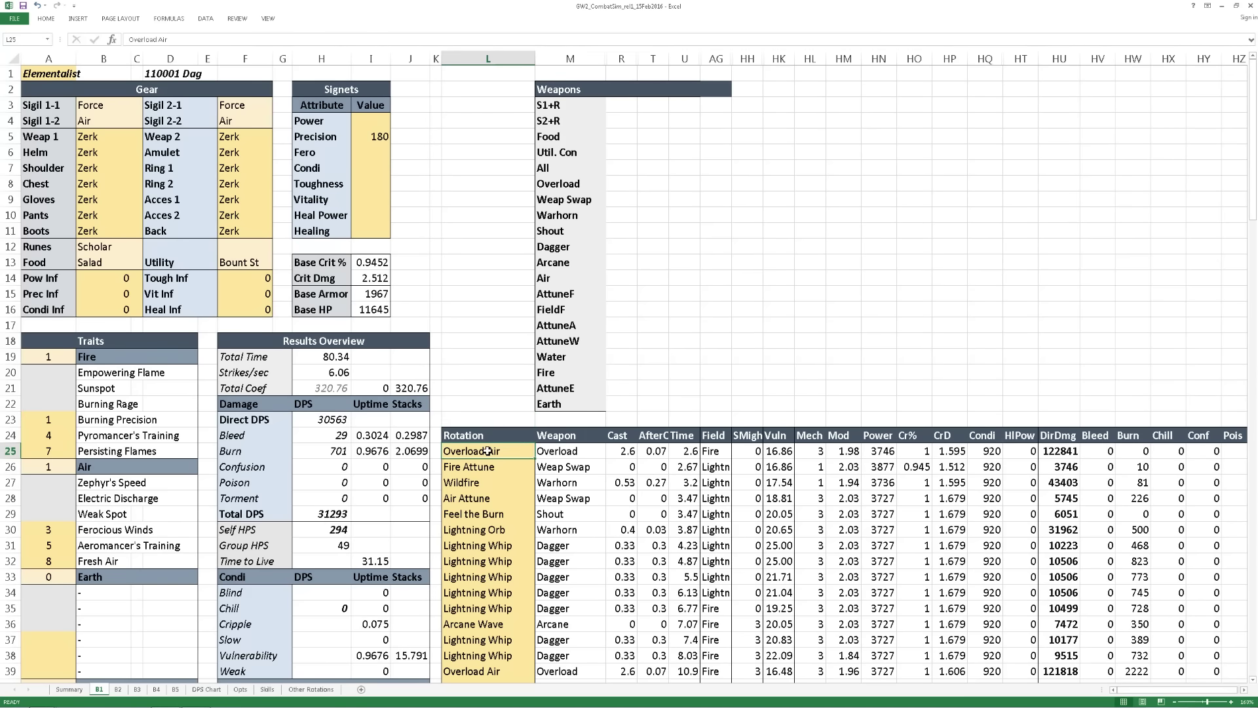
{"action": "scroll", "coordinate": [488, 451], "scroll_direction": "down", "scroll_amount": 12}
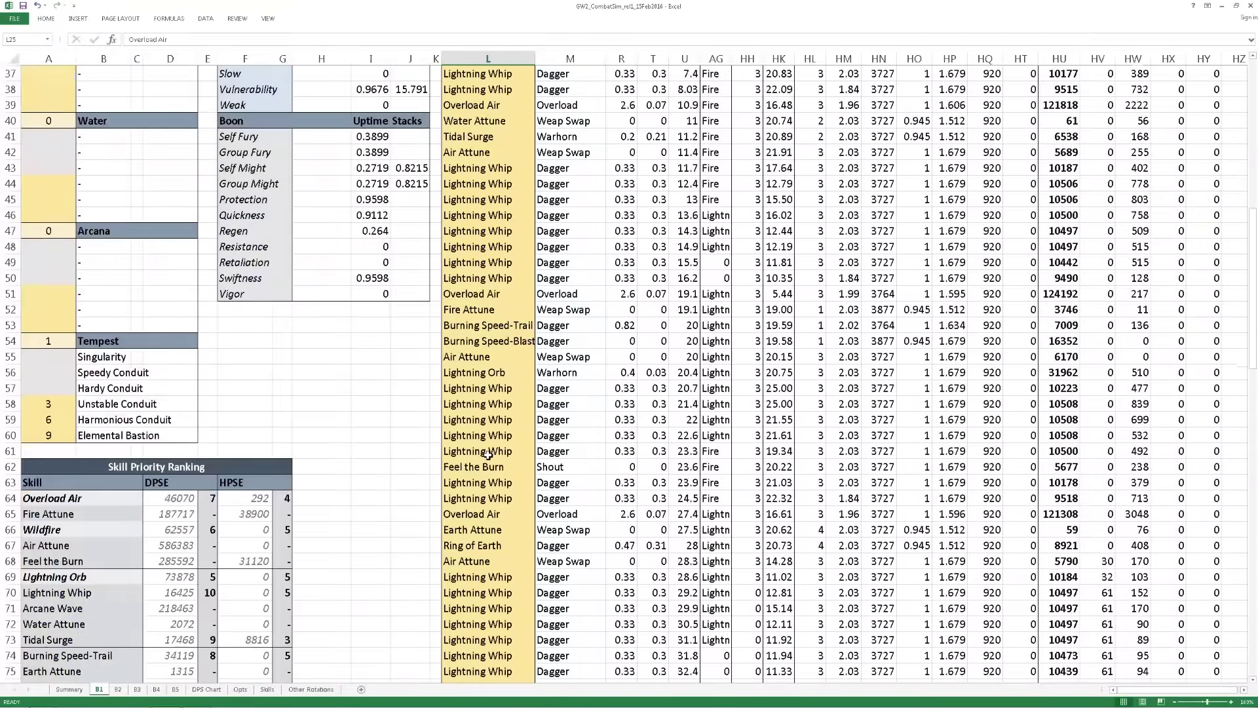
{"action": "scroll", "coordinate": [489, 455], "scroll_direction": "down", "scroll_amount": 12}
{"action": "scroll", "coordinate": [488, 465], "scroll_direction": "down", "scroll_amount": 14}
{"action": "key", "text": "ctrl+period"}
{"action": "scroll", "coordinate": [471, 537], "scroll_direction": "up", "scroll_amount": 9}
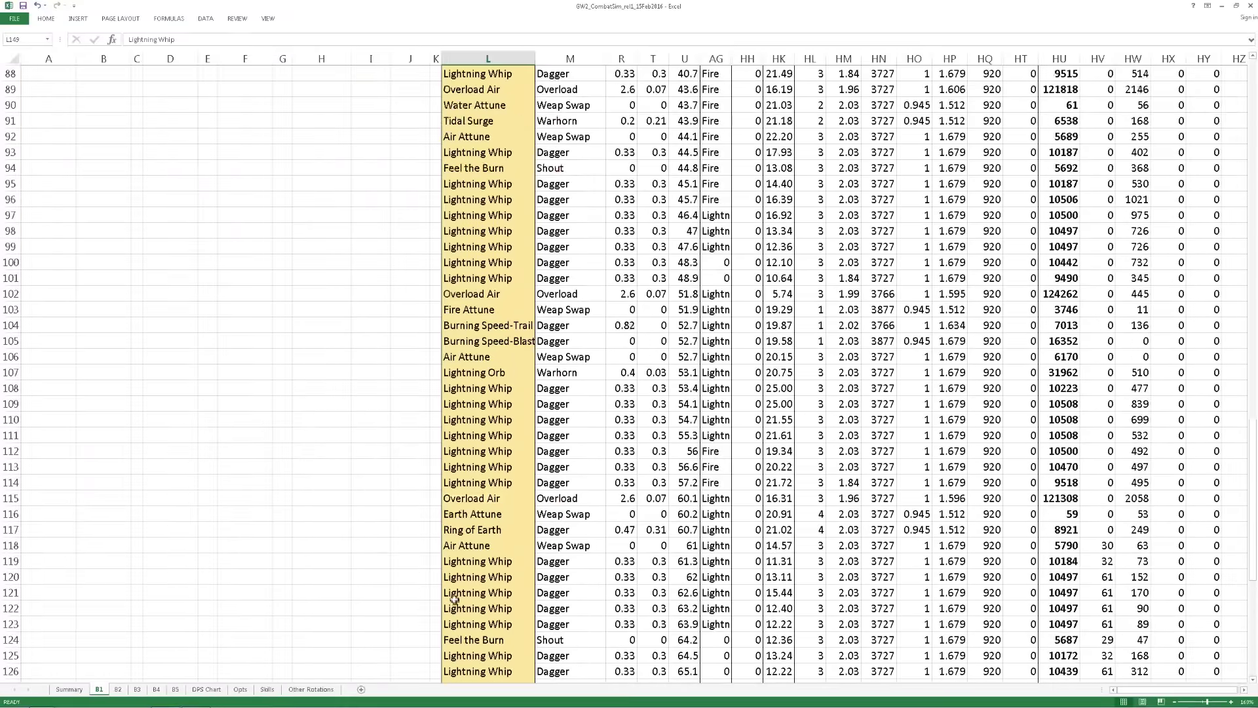
{"action": "scroll", "coordinate": [454, 599], "scroll_direction": "up", "scroll_amount": 12}
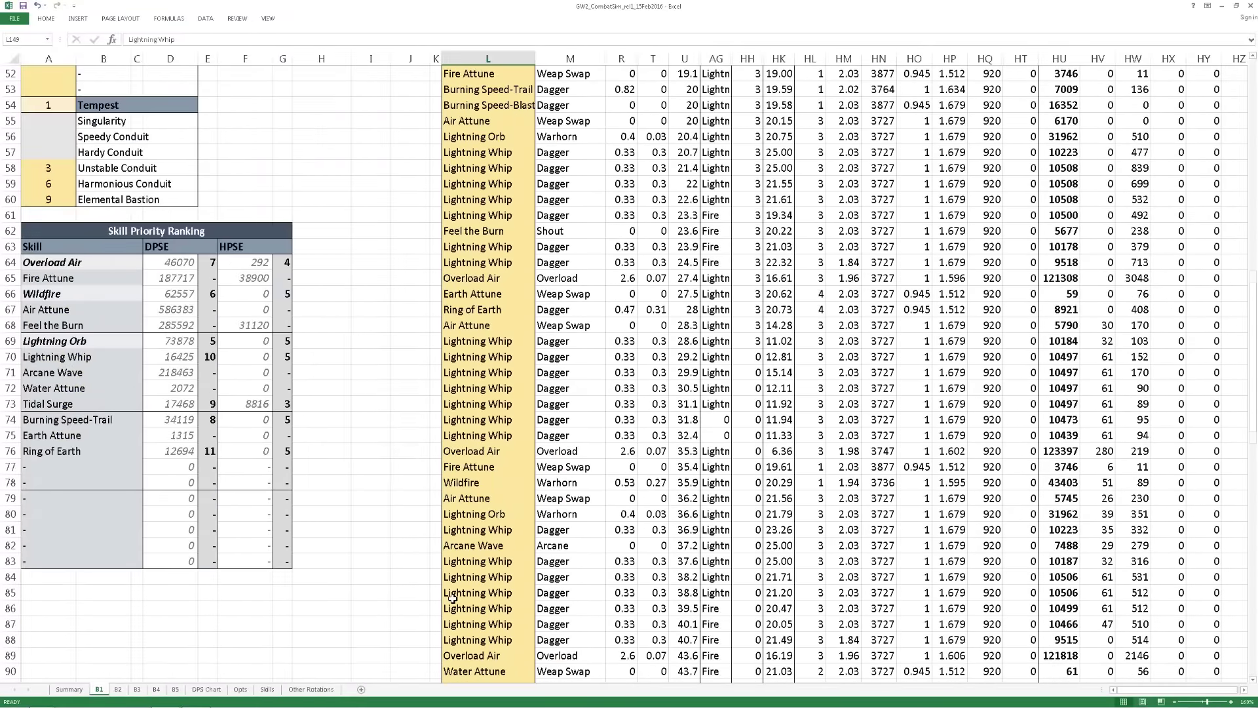
{"action": "scroll", "coordinate": [452, 597], "scroll_direction": "up", "scroll_amount": 14}
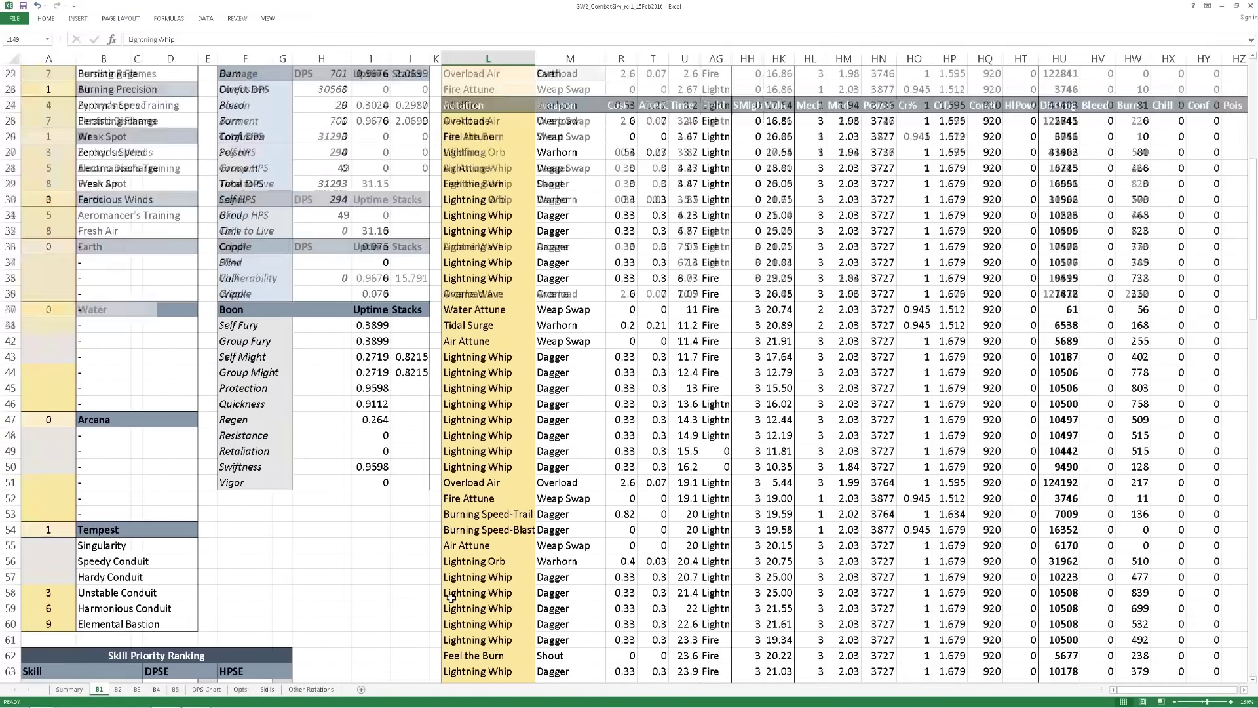
{"action": "scroll", "coordinate": [451, 596], "scroll_direction": "up", "scroll_amount": 3}
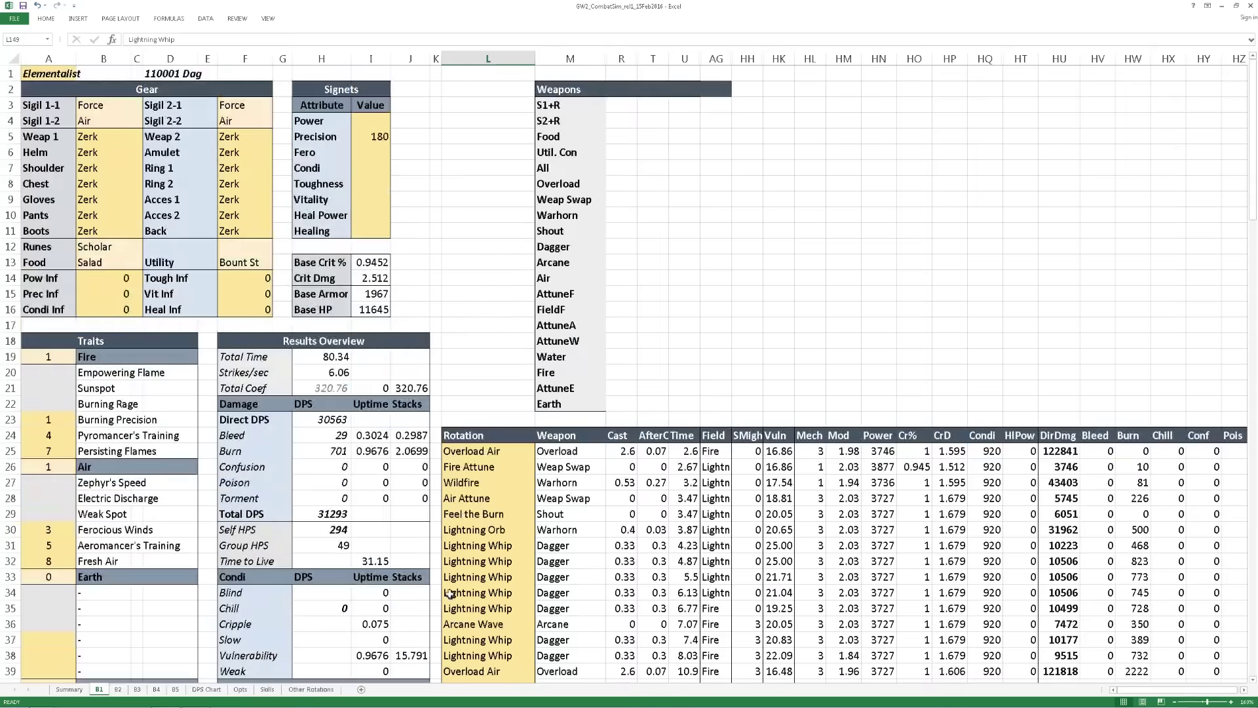
{"action": "left_click", "coordinate": [472, 419]}
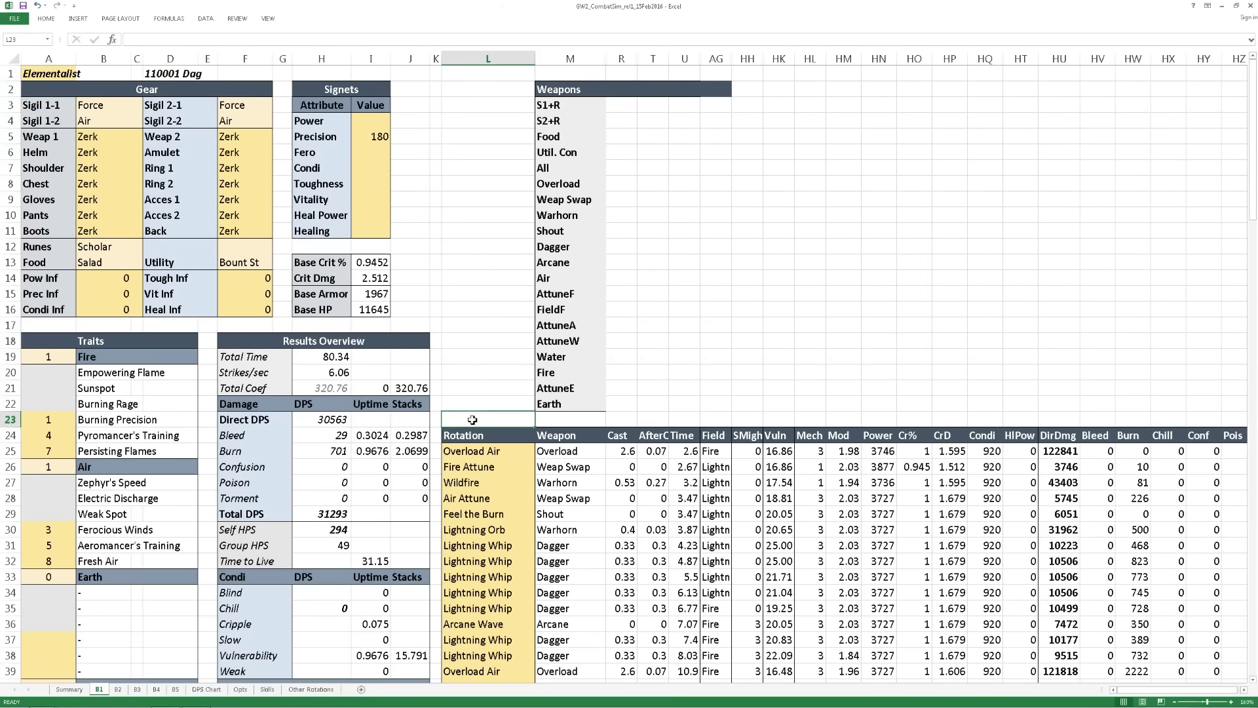
Clear the whole existing skill rotation in L25:L149.
{"action": "mouse_move", "coordinate": [473, 452]}
{"action": "left_mouse_down"}
{"action": "mouse_move", "coordinate": [482, 700]}
{"action": "mouse_move", "coordinate": [478, 657]}
{"action": "left_mouse_up"}
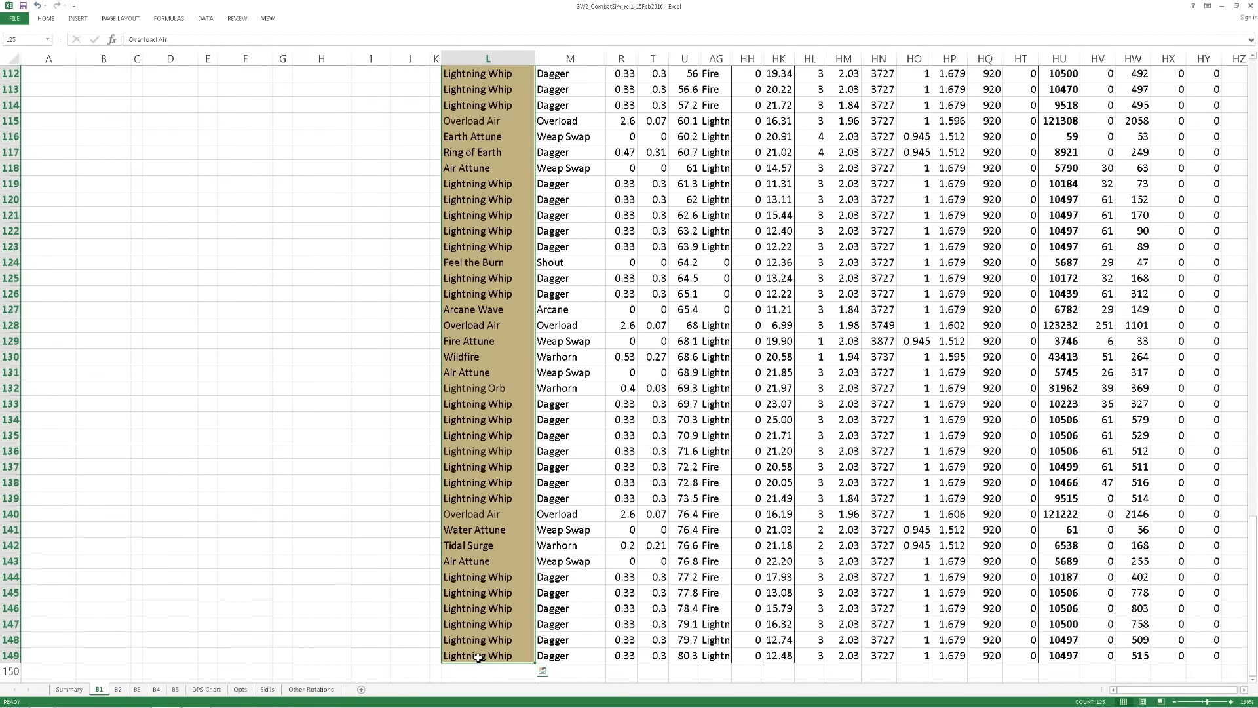
{"action": "scroll", "coordinate": [479, 657], "scroll_direction": "up", "scroll_amount": 20}
{"action": "key", "text": "Delete"}
Enter Lava Font, Meteor Shower, Lava Font and Overload Fire as the first four rotation skills in L25:L28.
{"action": "left_click", "coordinate": [511, 454]}
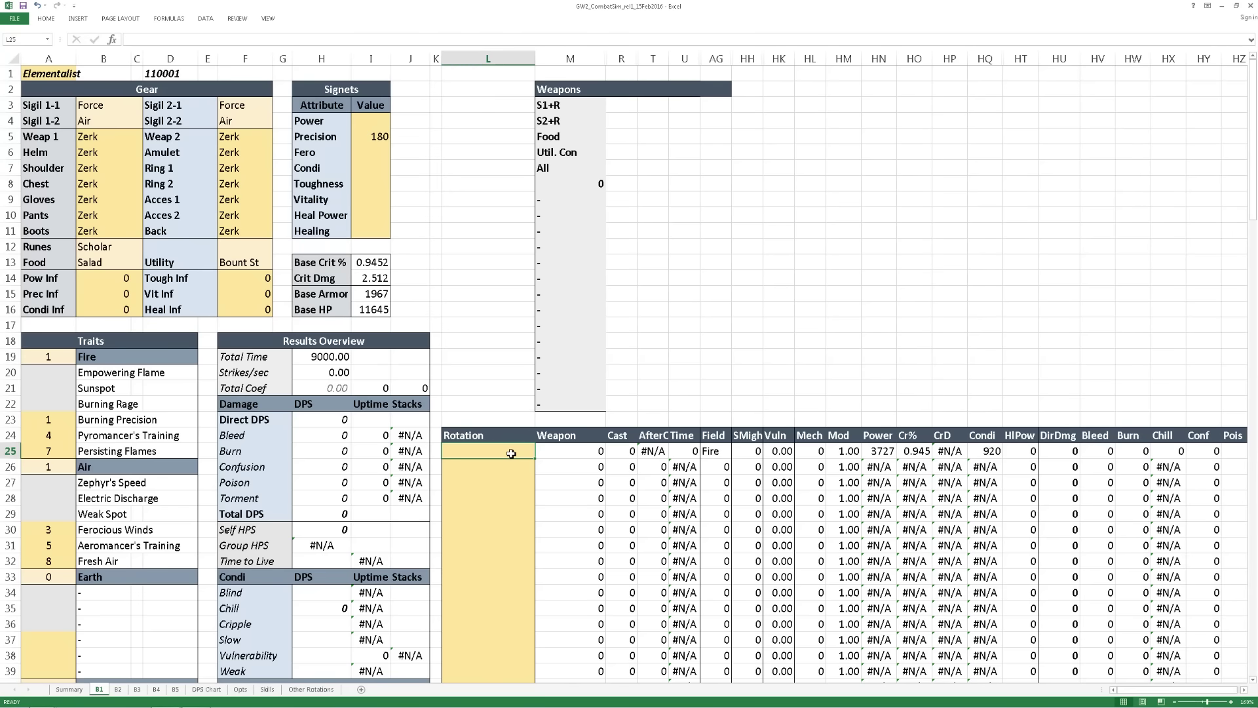
{"action": "type", "text": "Lava Font"}
{"action": "key", "text": "Return"}
{"action": "type", "text": "M"}
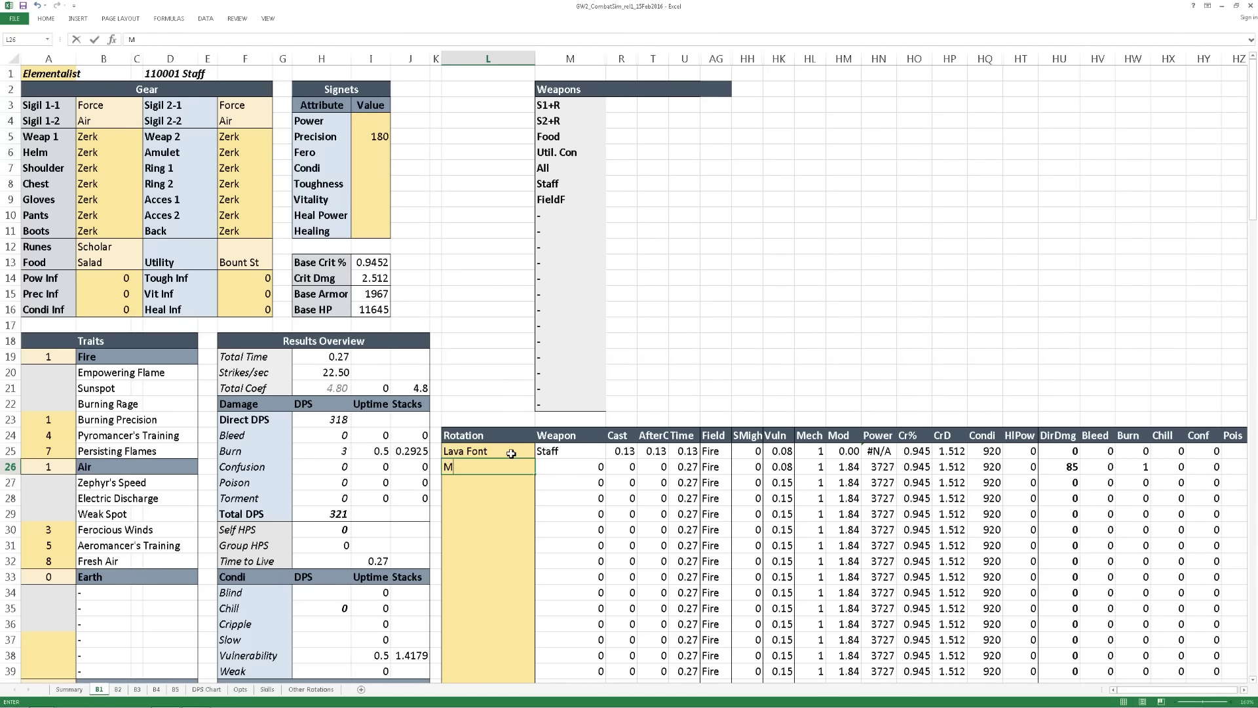
{"action": "type", "text": "eteor Shower"}
{"action": "key", "text": "Return"}
{"action": "type", "text": "Lava Font"}
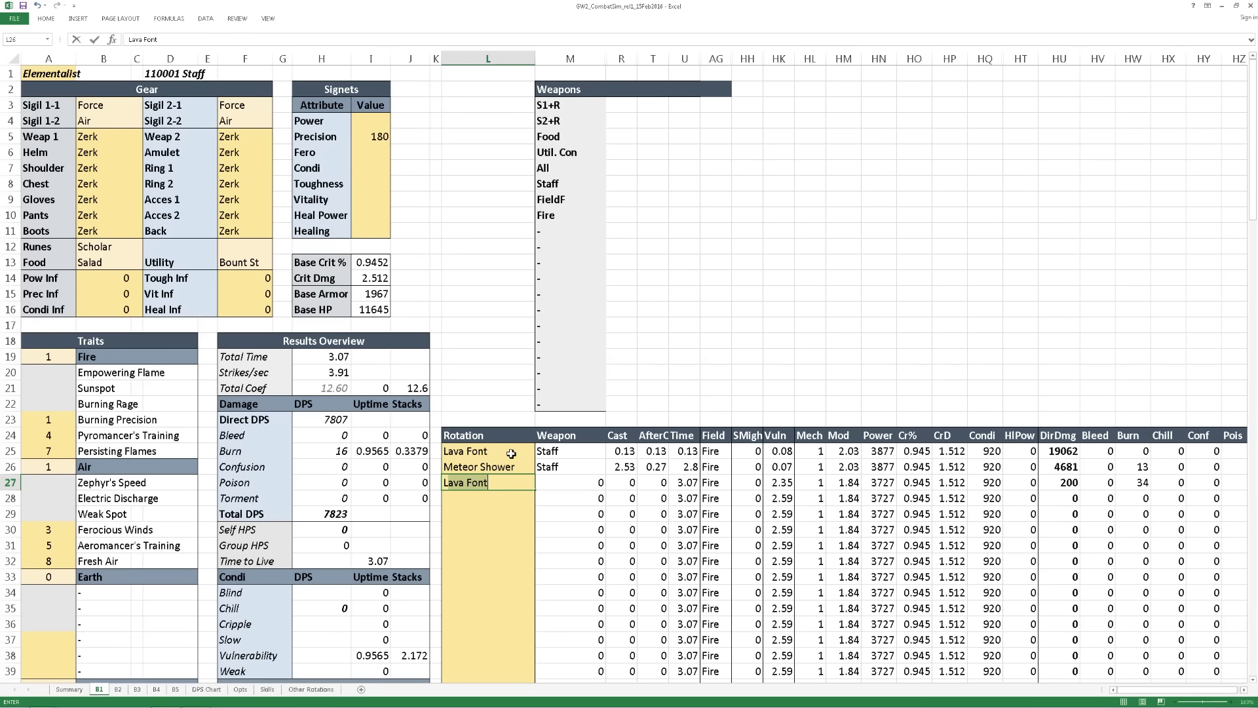
{"action": "key", "text": "Return"}
{"action": "type", "text": "O"}
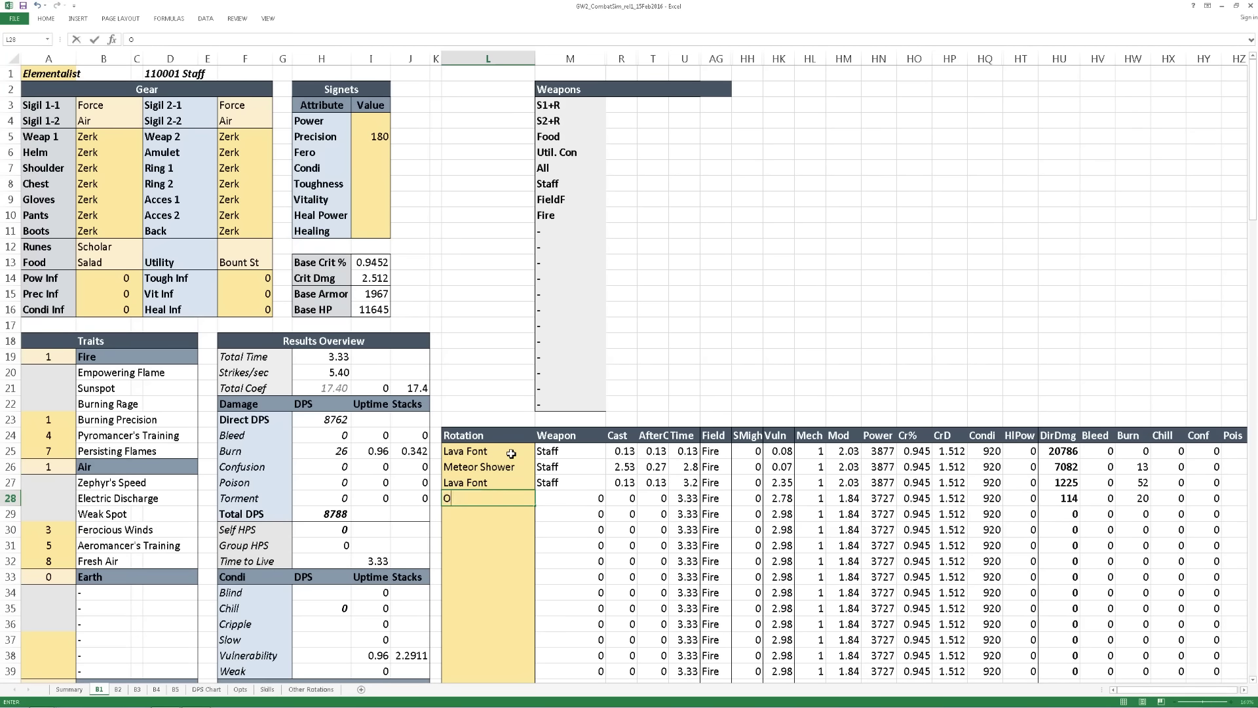
{"action": "type", "text": "verload Fire"}
{"action": "key", "text": "Return"}
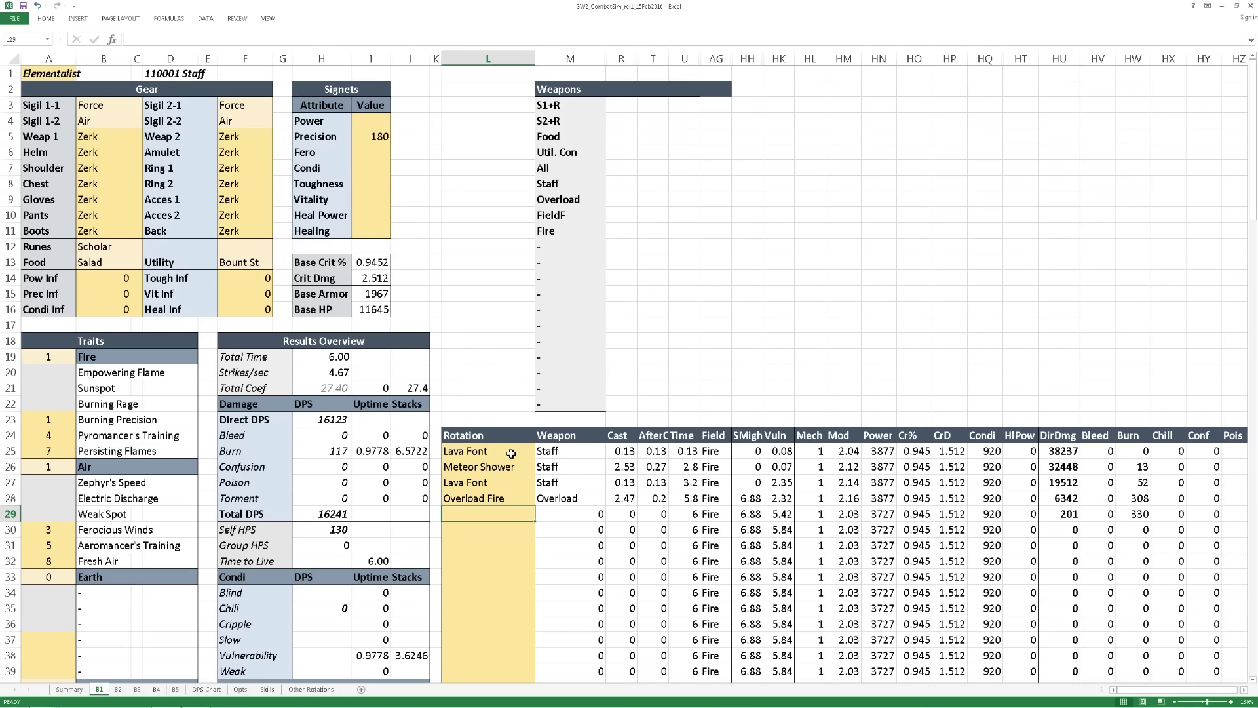
Enter Flame Burst, Lava Font and Conjure FB as the following rotation skills in L29:L31.
{"action": "type", "text": "Flame Burst"}
{"action": "key", "text": "Return"}
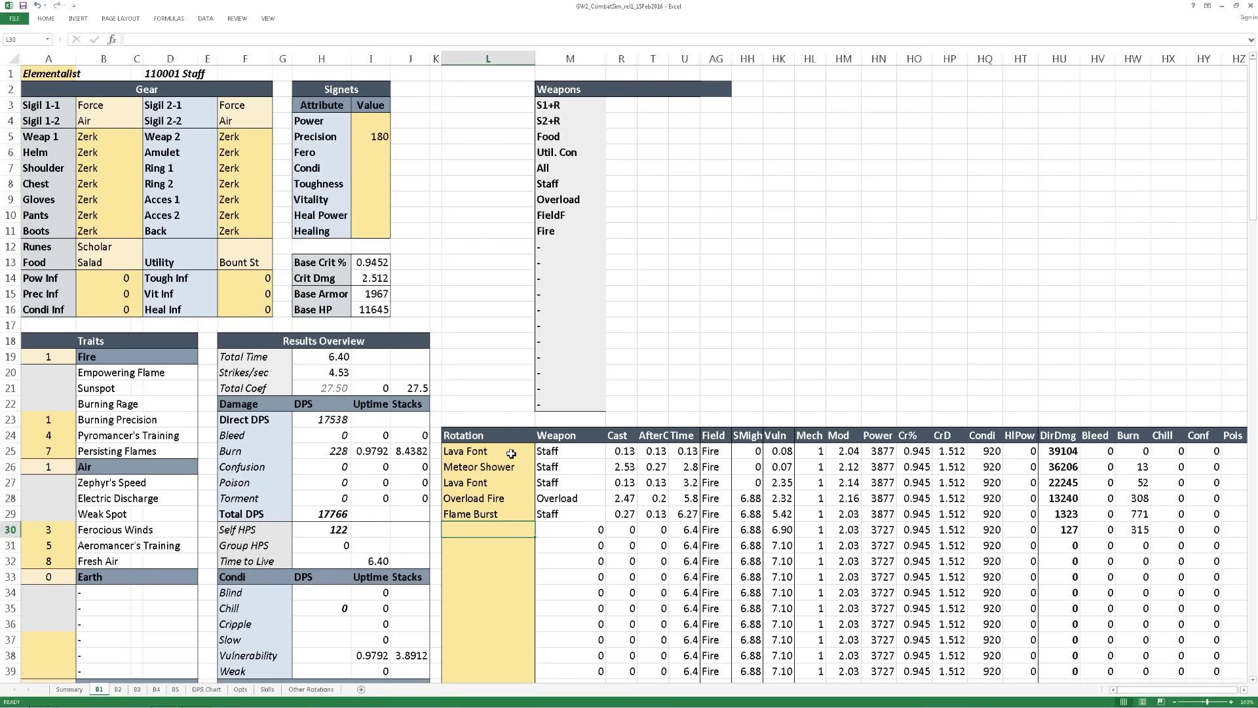
{"action": "type", "text": "Lava"}
{"action": "key", "text": "Return"}
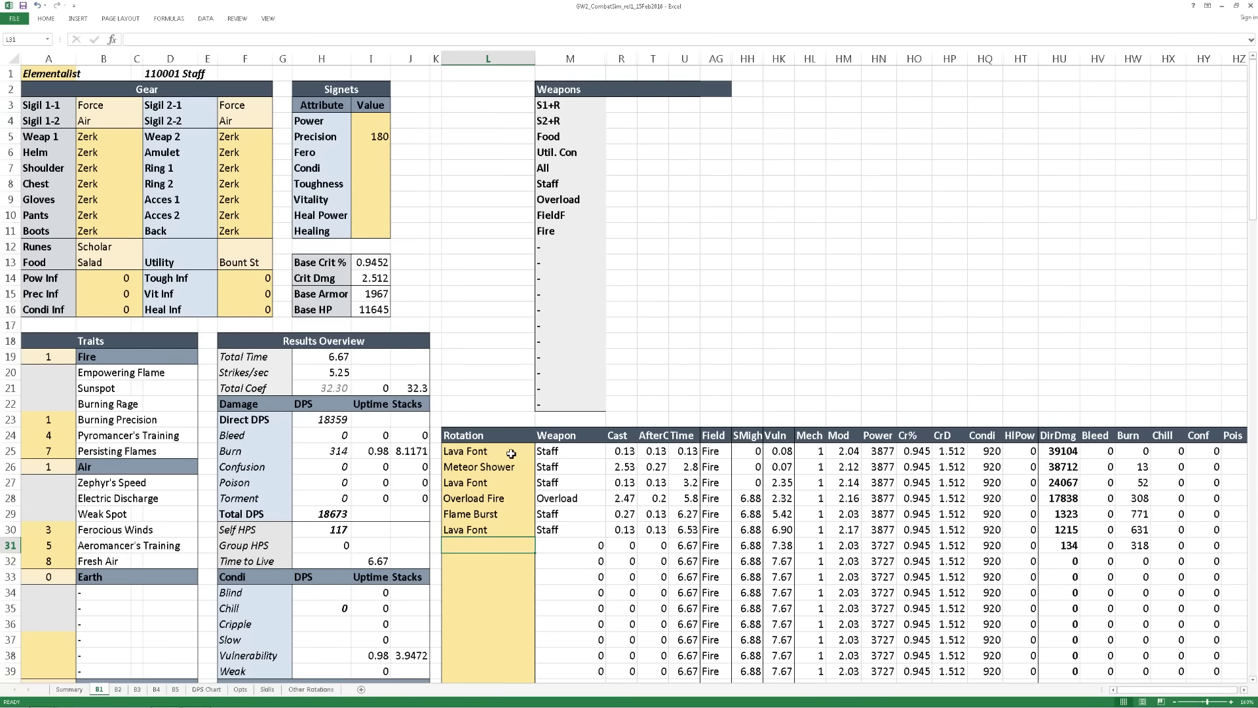
{"action": "type", "text": "Conjure FB"}
{"action": "key", "text": "Return"}
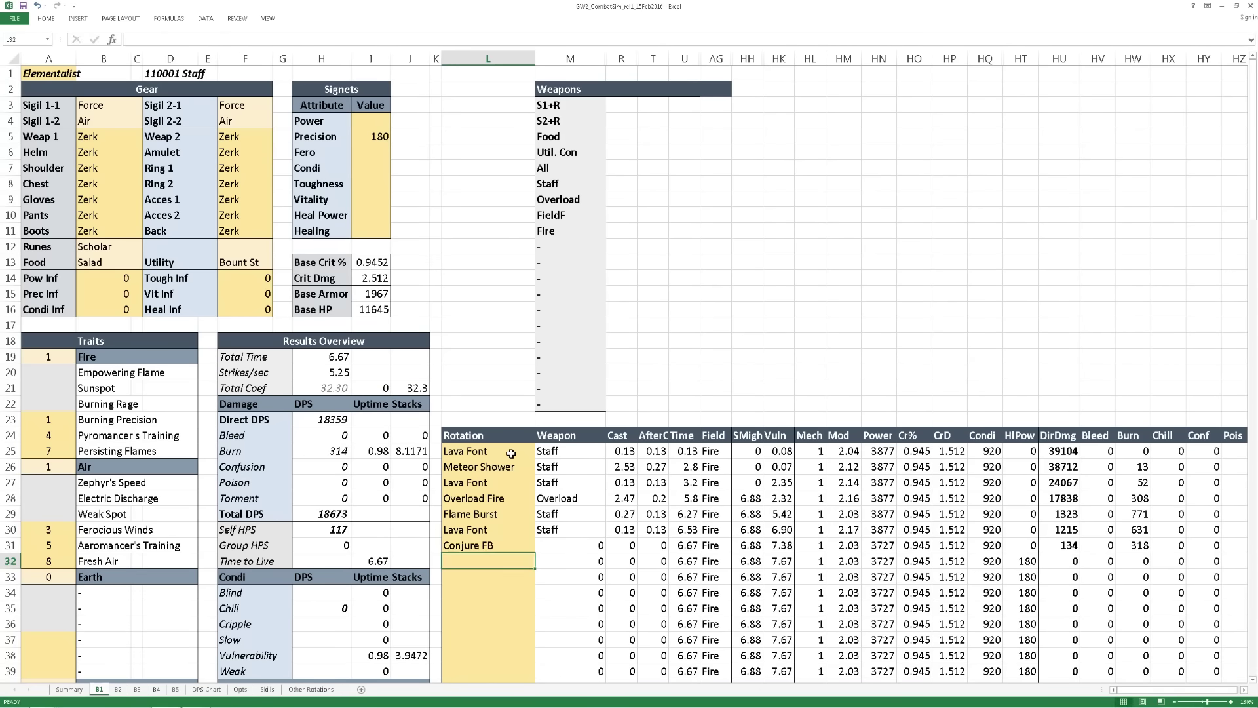
Correct the skill name in L31 to Conjure Frost Bow.
{"action": "key", "text": "Up"}
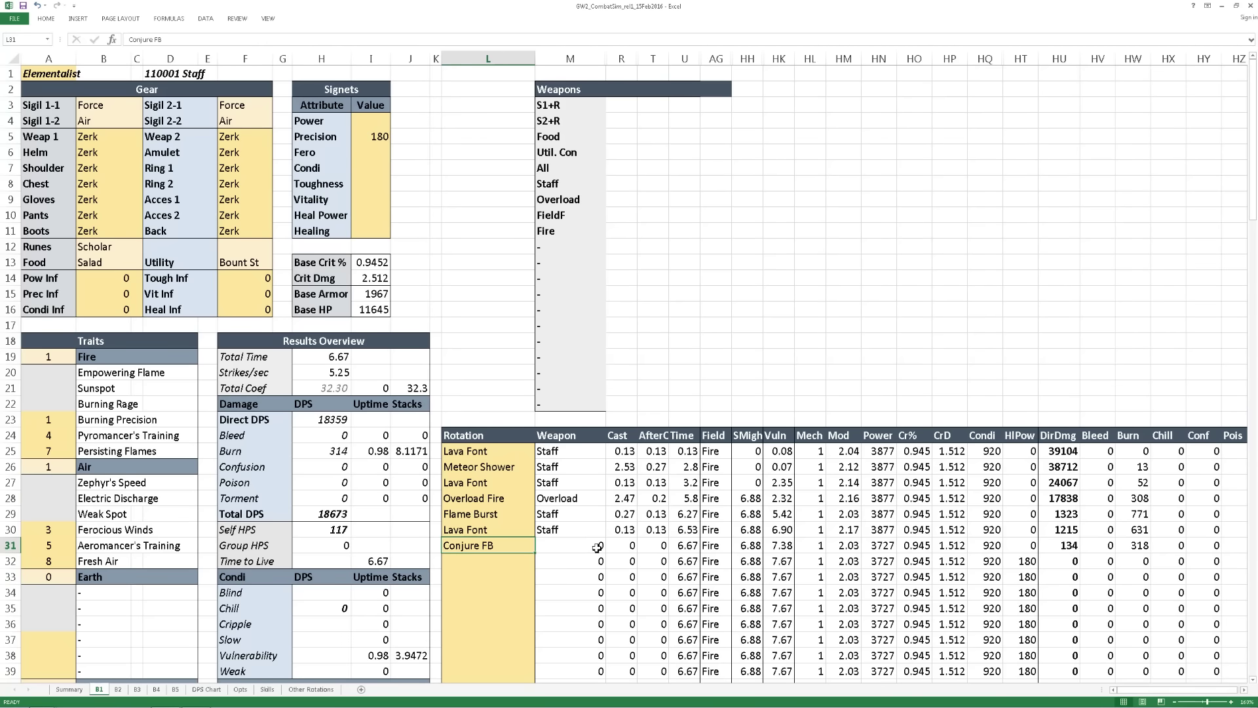
{"action": "double_click", "coordinate": [526, 549]}
{"action": "key", "text": "BackSpace"}
{"action": "type", "text": "rost Bow"}
{"action": "key", "text": "Return"}
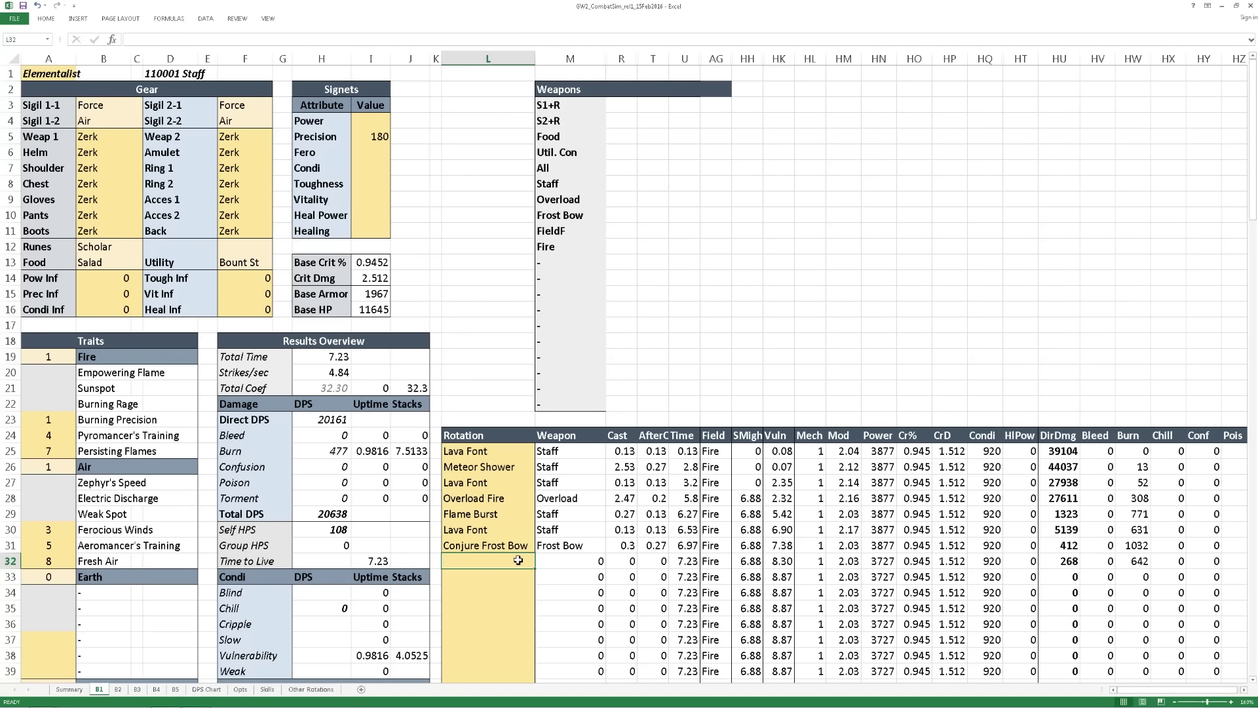
Enter the frost bow skills Ice Storm, Frost Fan and Deep Freeze in L32:L34.
{"action": "type", "text": "Ice Storm"}
{"action": "key", "text": "Return"}
{"action": "type", "text": "Fros"}
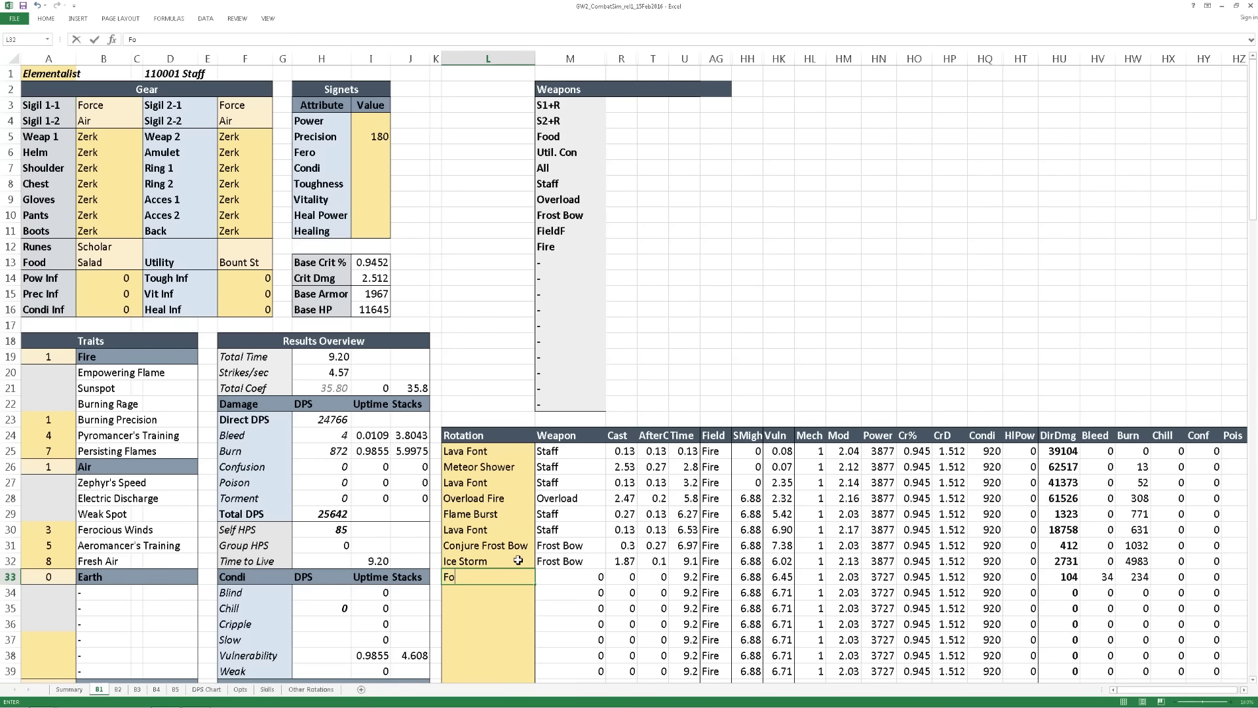
{"action": "type", "text": "t Fan"}
{"action": "key", "text": "Return"}
{"action": "type", "text": "D"}
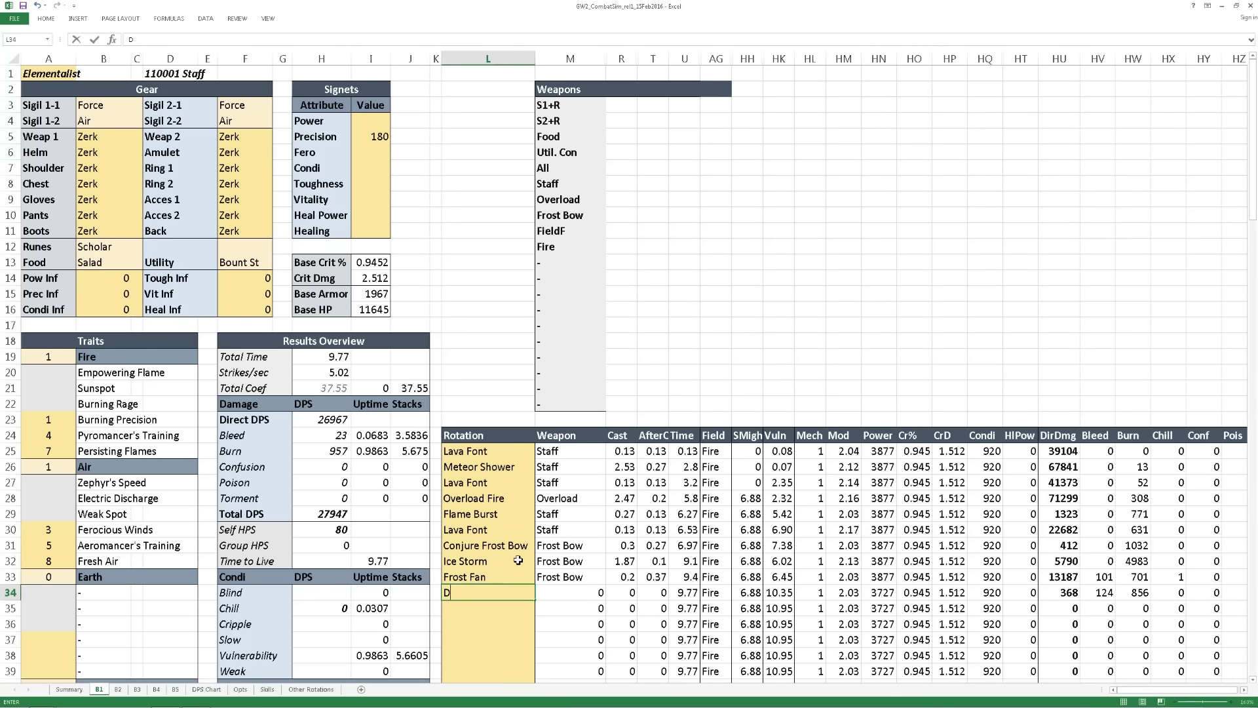
{"action": "type", "text": "eep Freeze"}
{"action": "key", "text": "Return"}
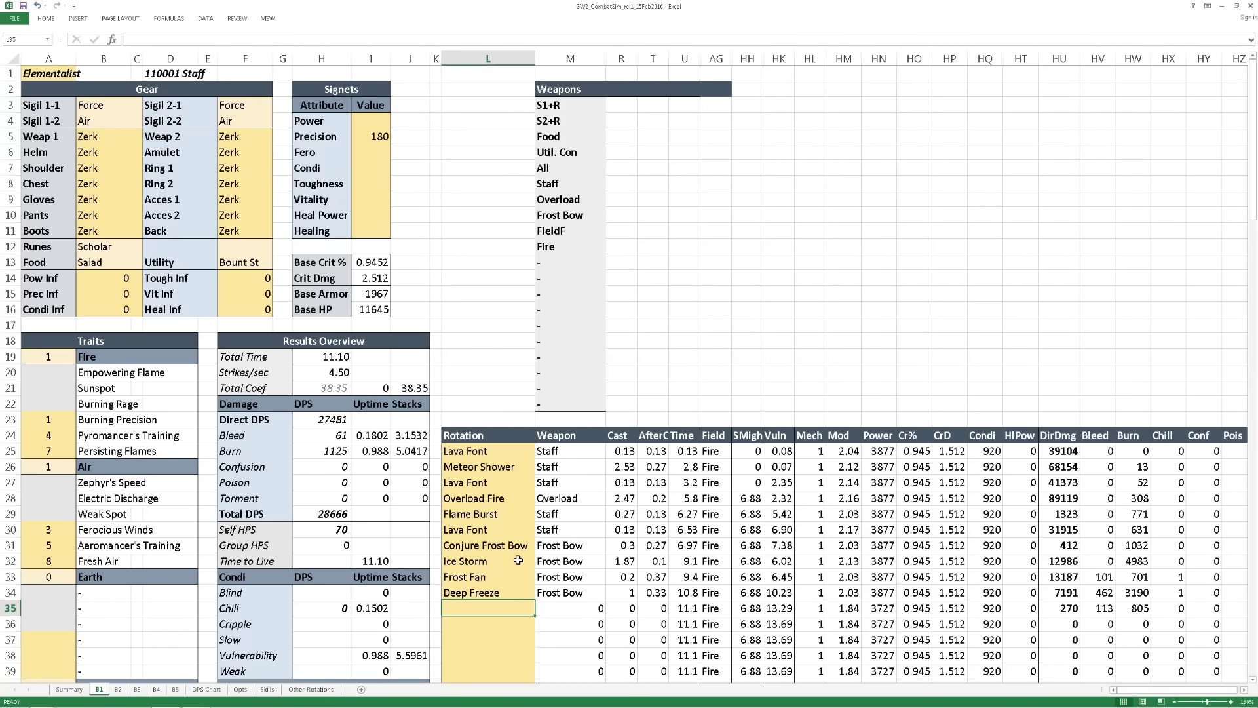
Enter Drop Conjure in L35, correcting the abbreviated name Drop FB, and add Lava Font in L36.
{"action": "type", "text": "Drop FB"}
{"action": "key", "text": "Return"}
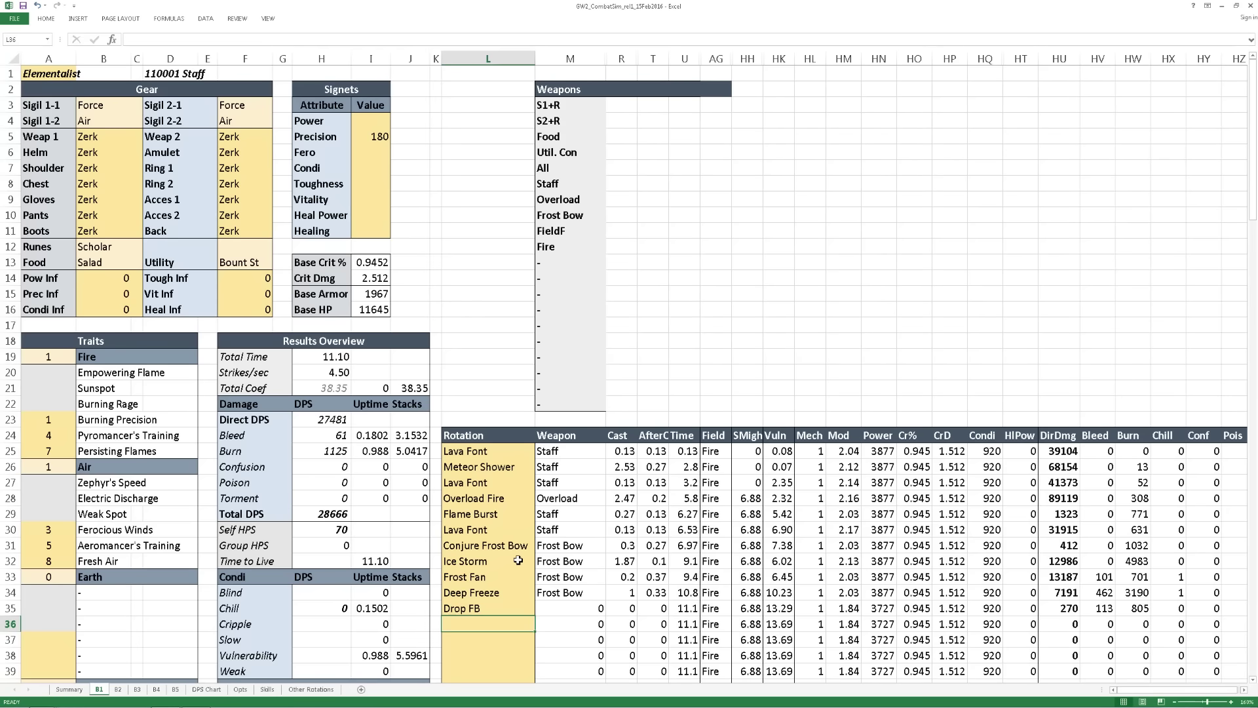
{"action": "key", "text": "Up"}
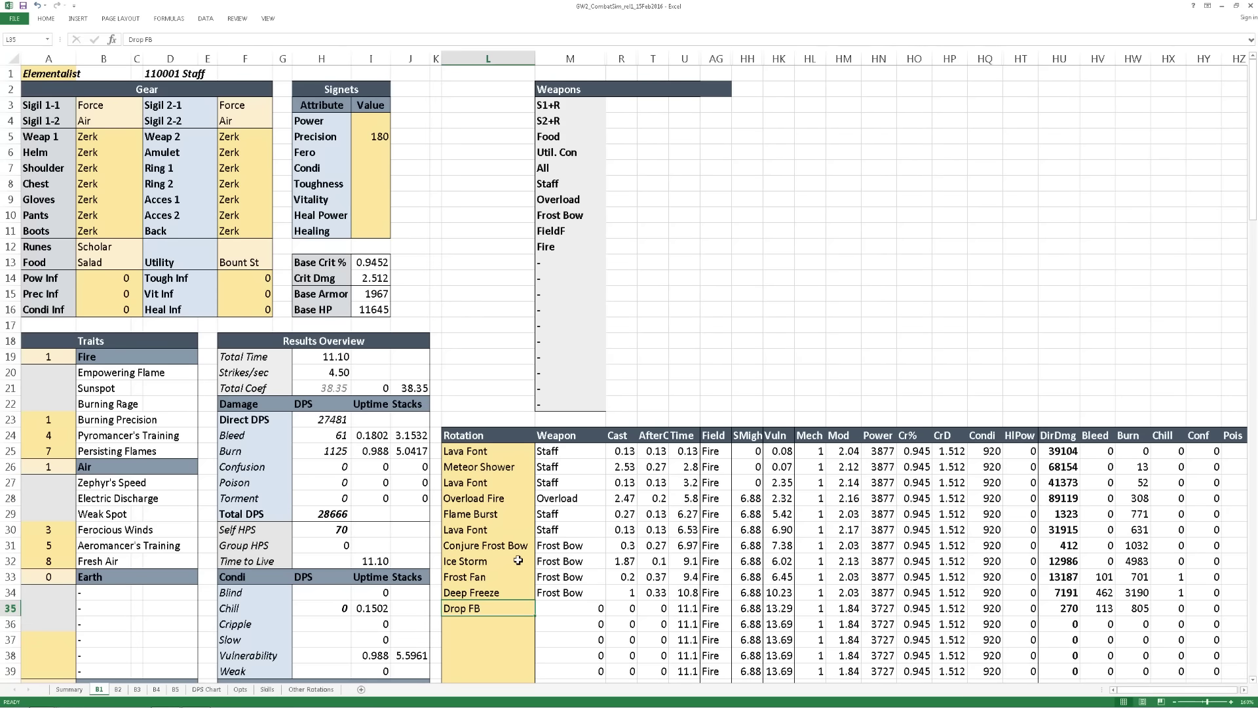
{"action": "key", "text": "F2"}
{"action": "key", "text": "BackSpace"}
{"action": "key", "text": "BackSpace"}
{"action": "type", "text": "Conjure"}
{"action": "key", "text": "Return"}
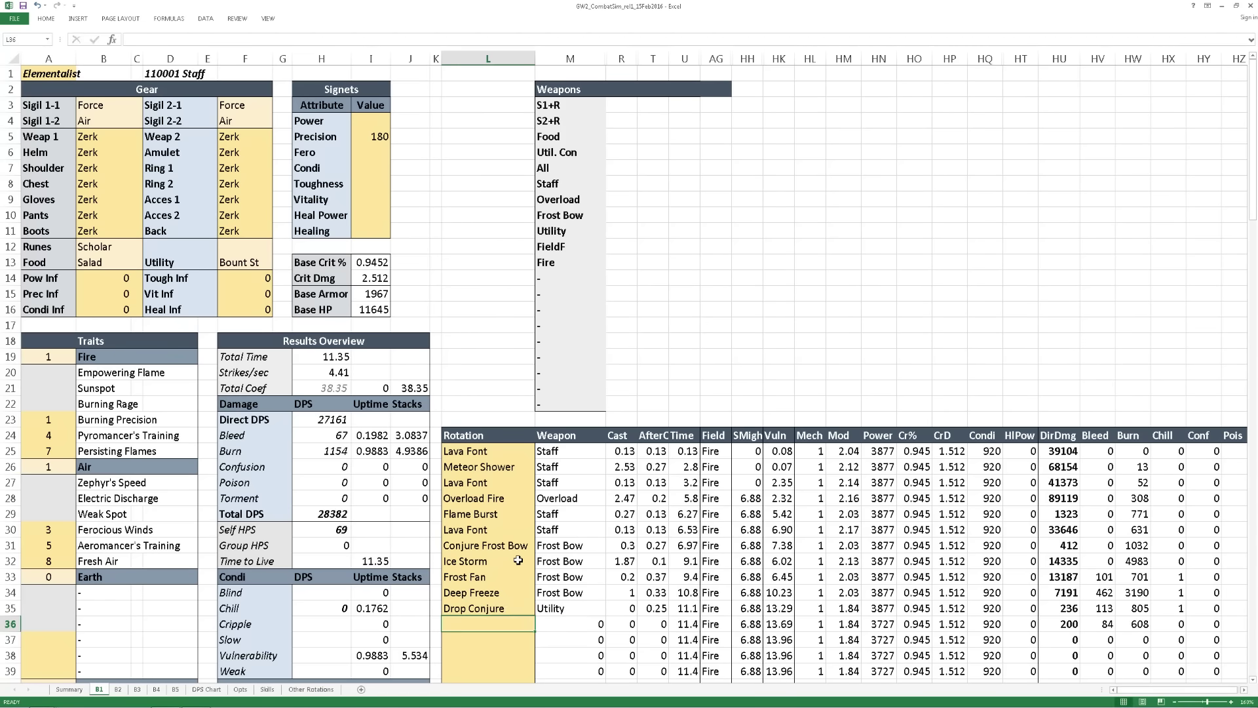
{"action": "type", "text": "Lava Font"}
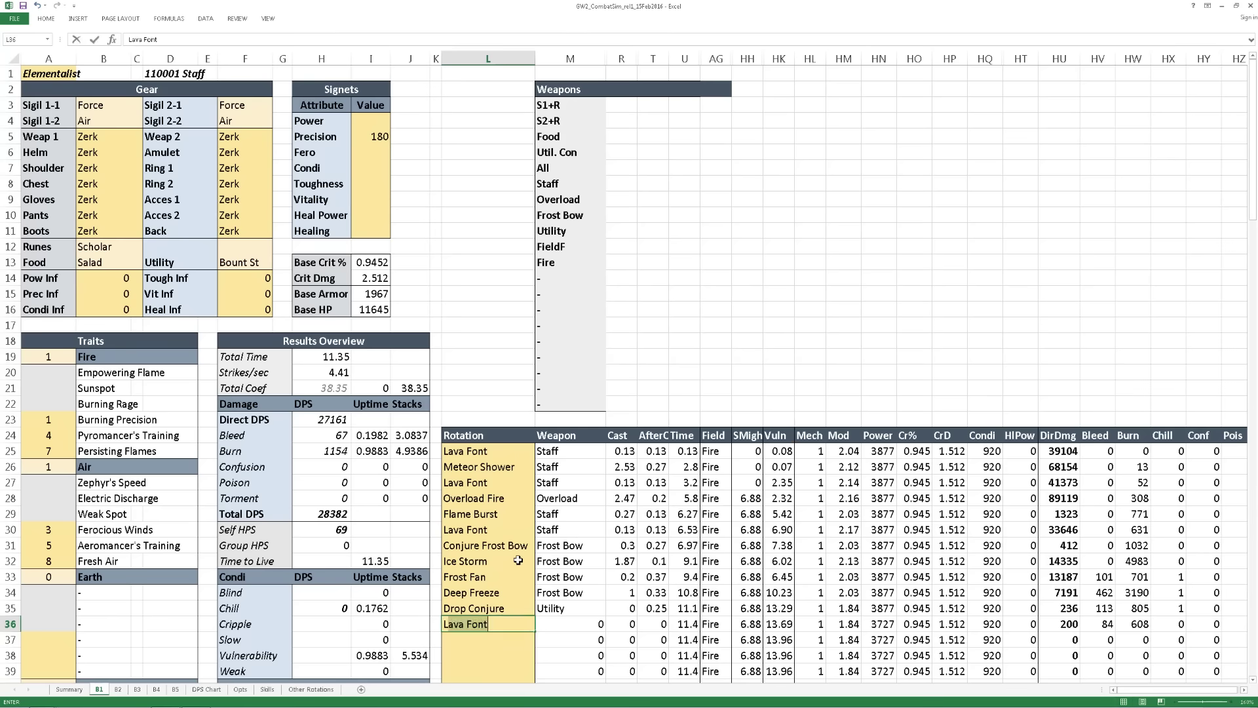
{"action": "key", "text": "Return"}
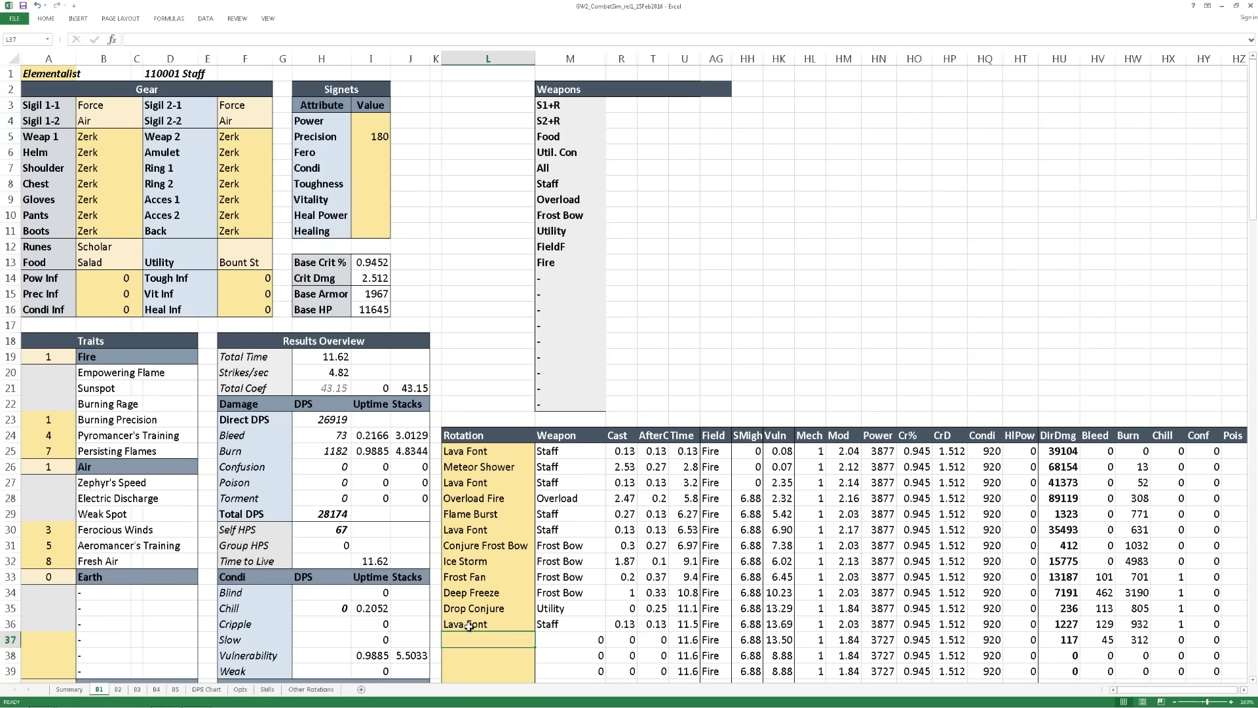
Clear the manually entered skills from the Rotation column starting at L25.
{"action": "key", "text": "ctrl+v"}
{"action": "left_click", "coordinate": [485, 562]}
{"action": "scroll", "coordinate": [485, 562], "scroll_direction": "down", "scroll_amount": 6}
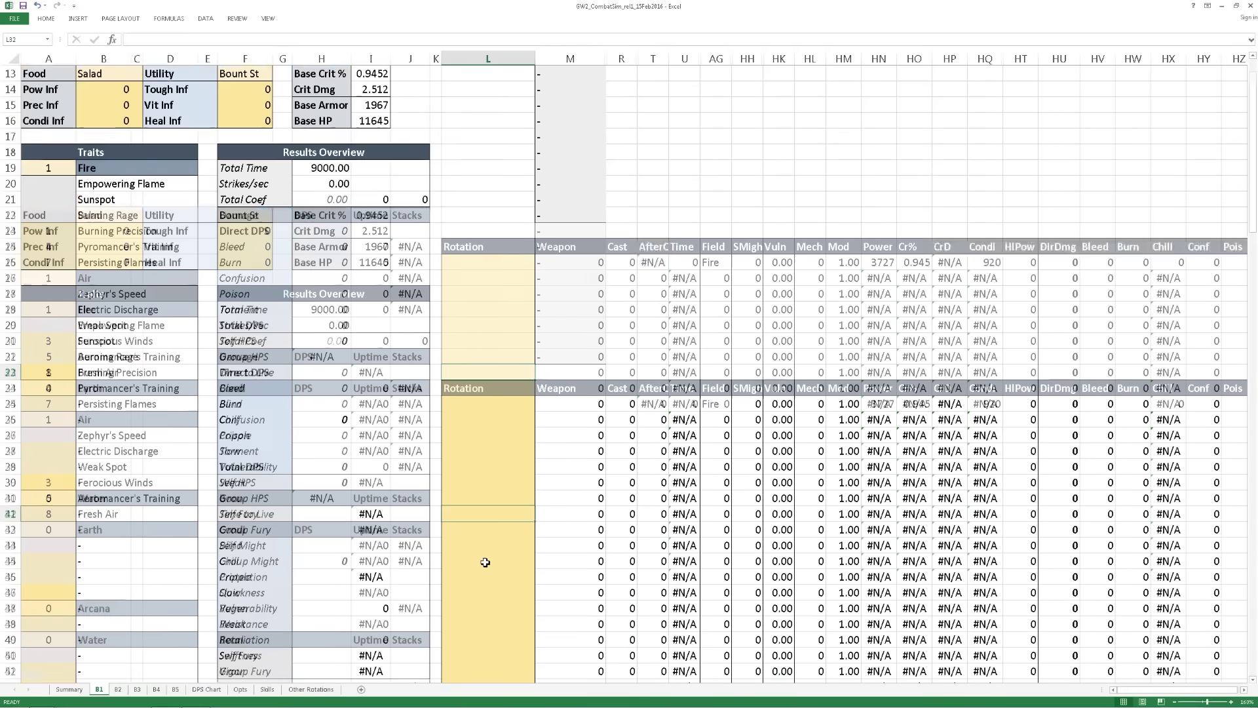
{"action": "scroll", "coordinate": [485, 562], "scroll_direction": "up", "scroll_amount": 3}
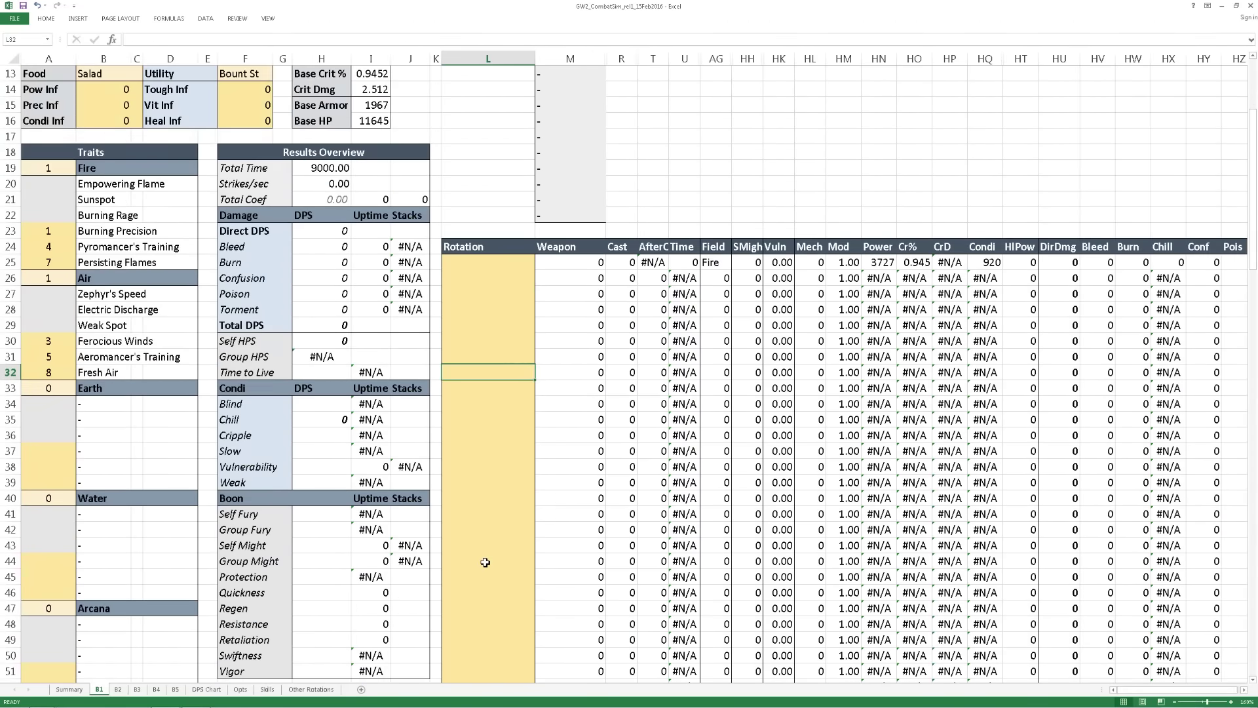
Copy the D/W Elementalist rotation skills from B4 downward on the Other Rotations sheet.
{"action": "left_click", "coordinate": [299, 689]}
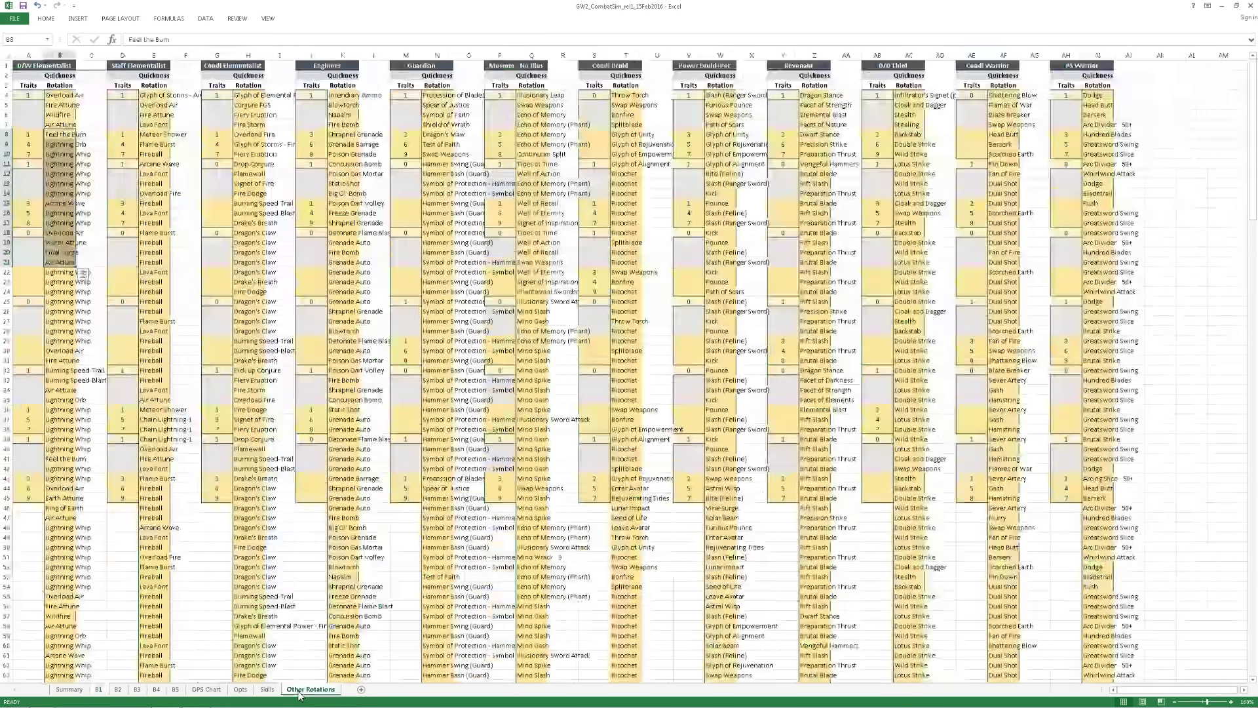
{"action": "left_click", "coordinate": [87, 75]}
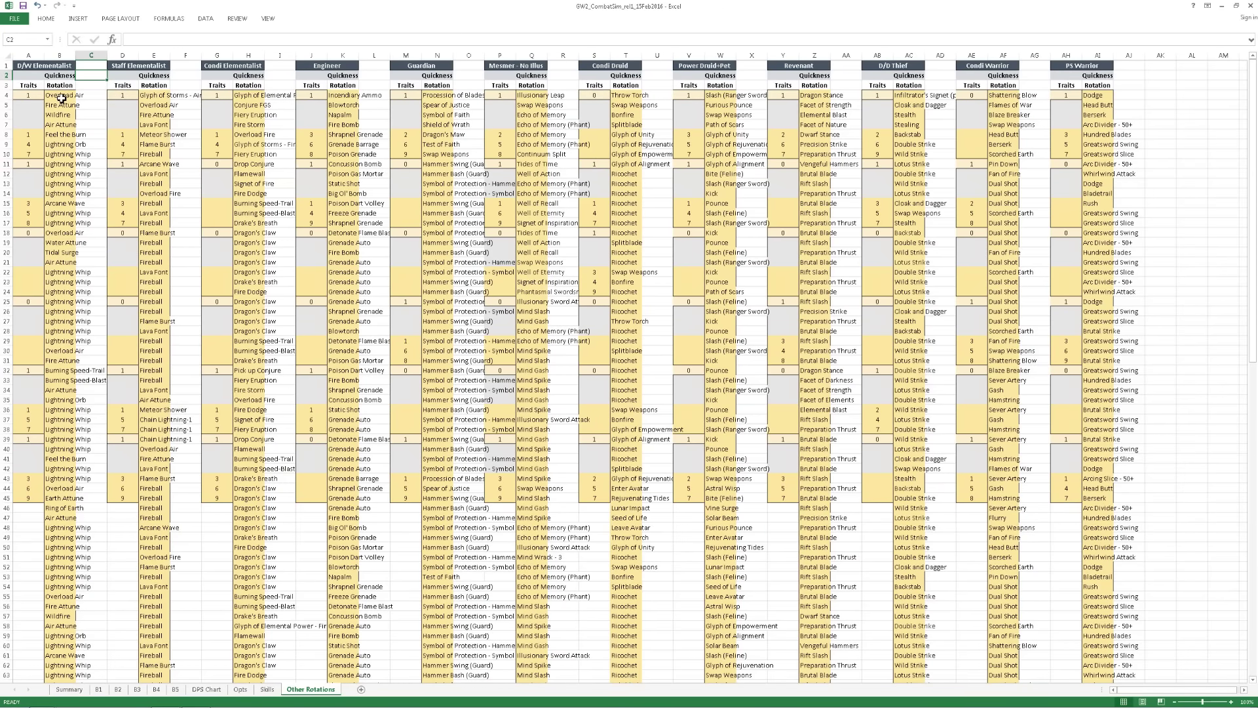
{"action": "left_click_drag", "start_coordinate": [60, 98], "coordinate": [64, 665]}
{"action": "key", "text": "ctrl+c"}
Paste the copied D/W Elementalist rotation into sheet B1's Rotation column starting at L25.
{"action": "left_click", "coordinate": [99, 689]}
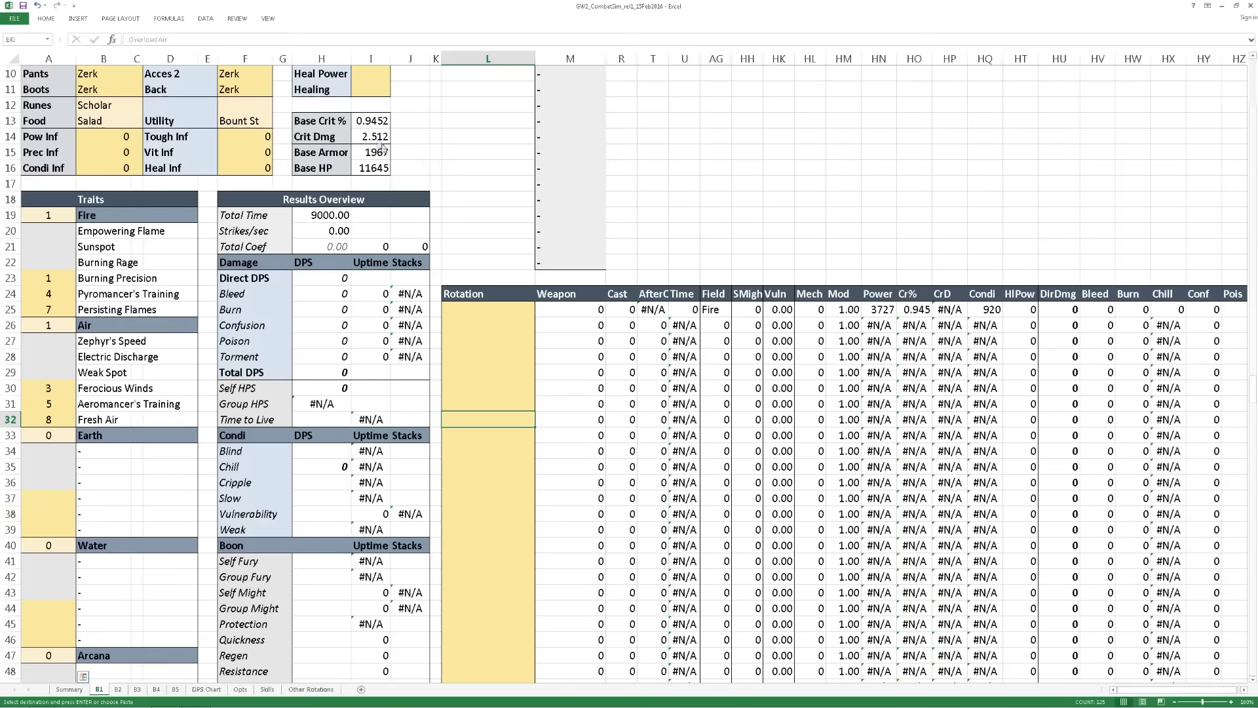
{"action": "left_click", "coordinate": [505, 310]}
{"action": "key", "text": "ctrl+v"}
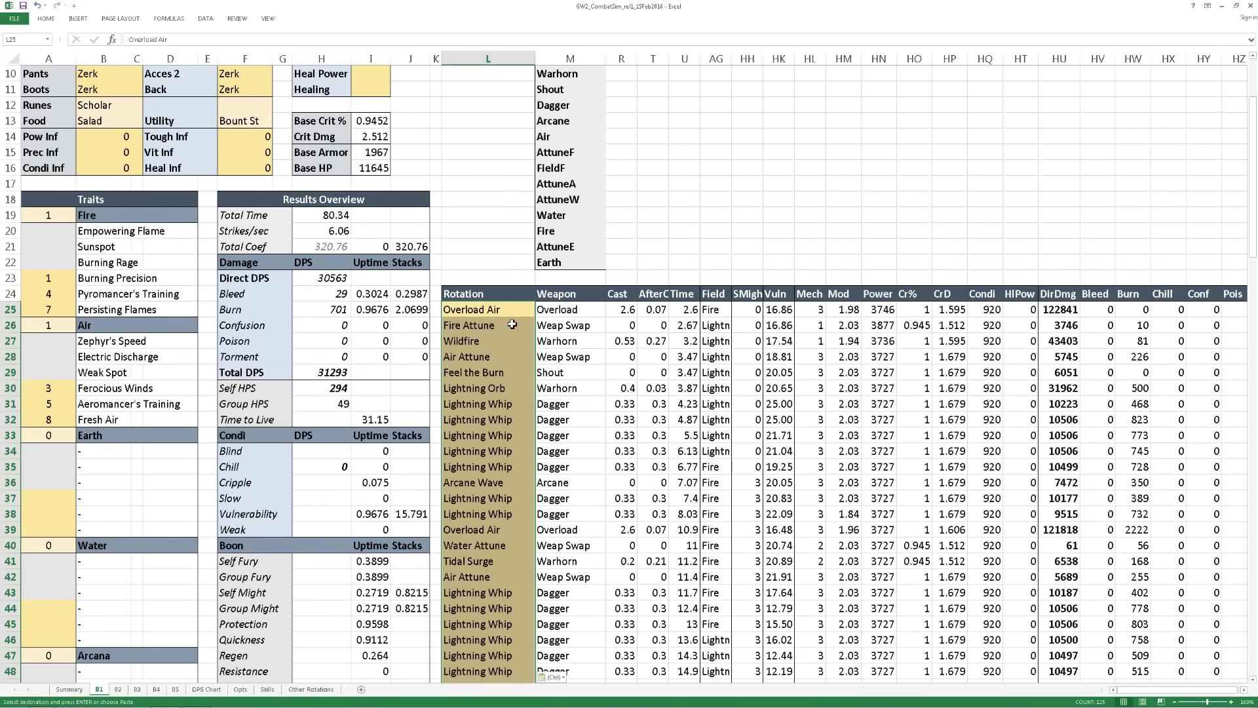
{"action": "scroll", "coordinate": [512, 324], "scroll_direction": "down", "scroll_amount": 1}
{"action": "scroll", "coordinate": [512, 324], "scroll_direction": "down", "scroll_amount": 2}
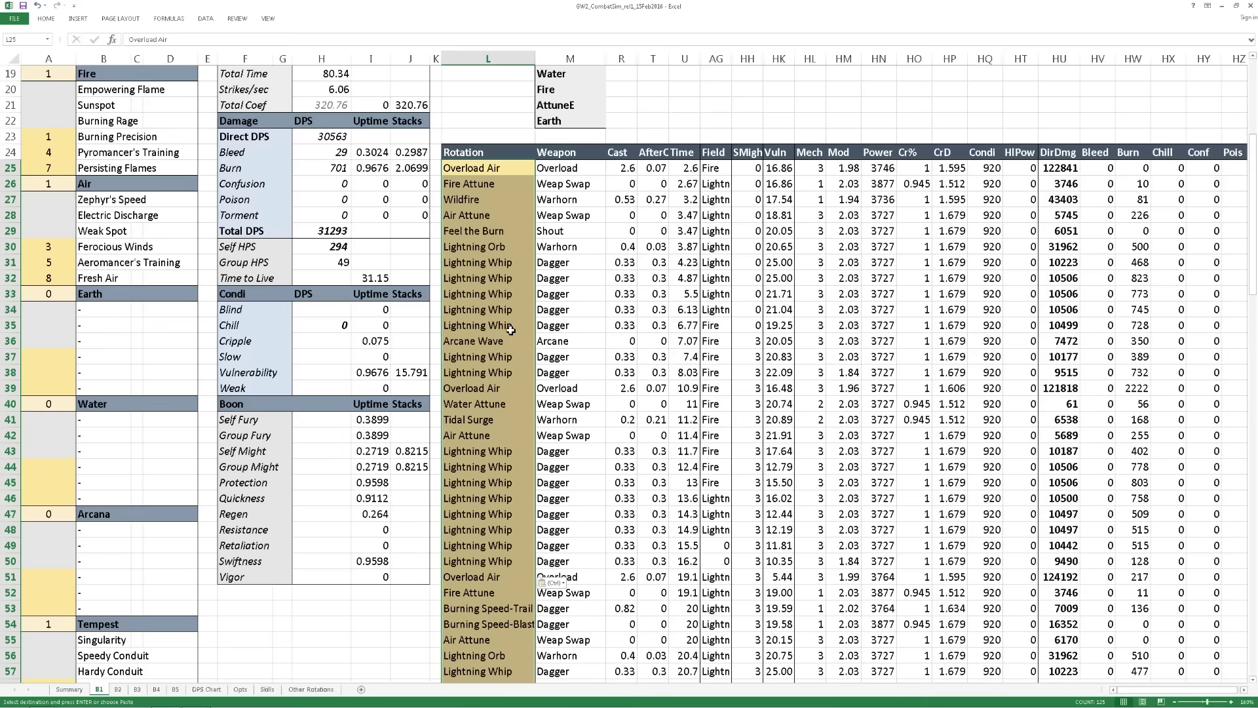
{"action": "scroll", "coordinate": [562, 180], "scroll_direction": "up", "scroll_amount": 5}
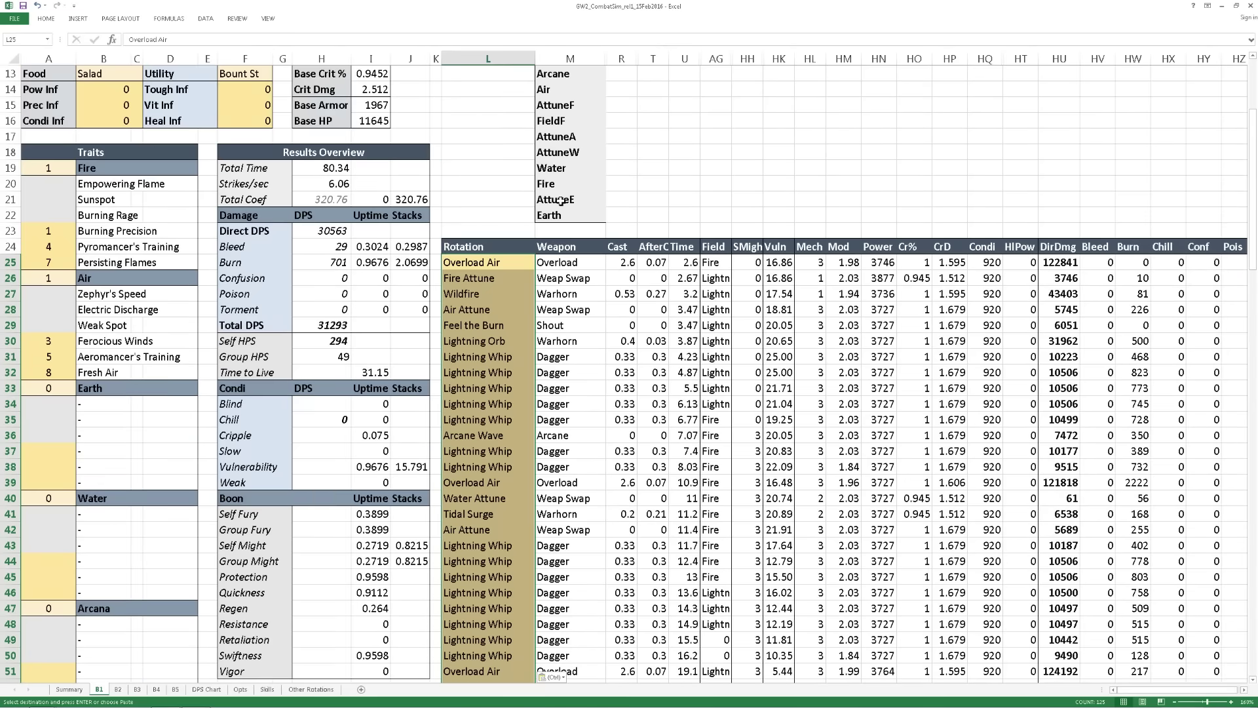
{"action": "scroll", "coordinate": [642, 342], "scroll_direction": "up", "scroll_amount": 1}
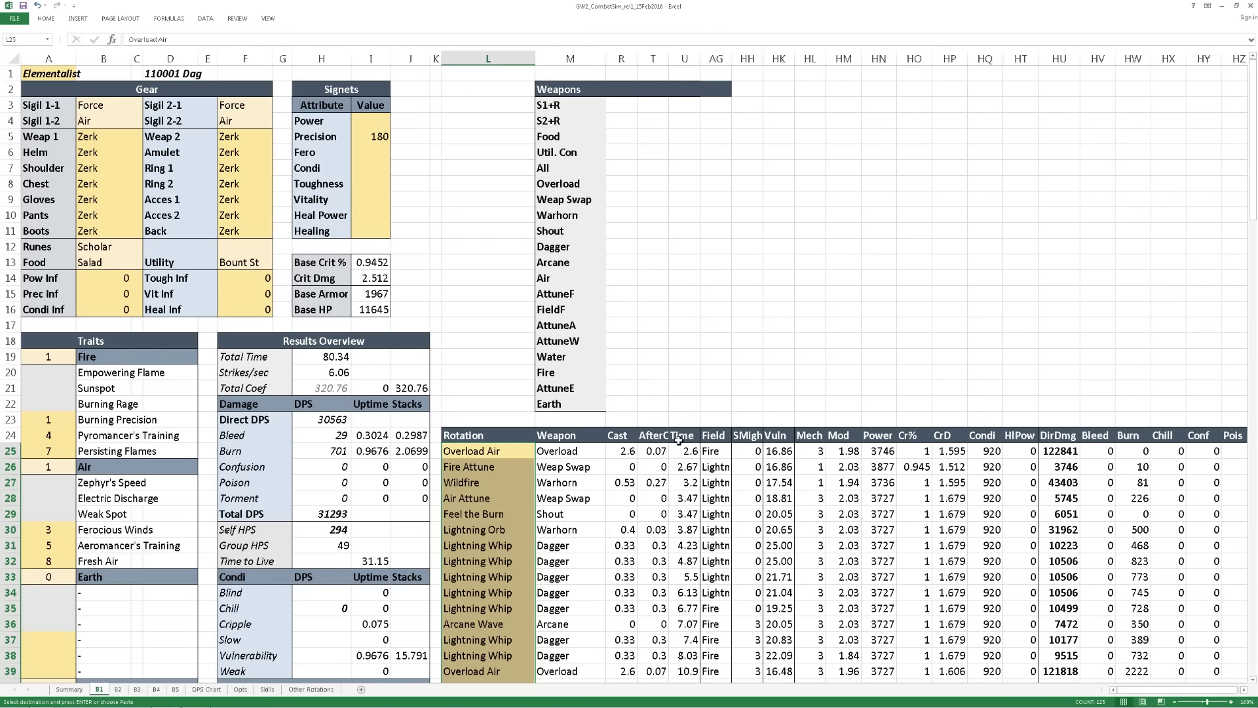
Examine the rotation table's Time, Field, SMight, Vuln, Mech and Mod columns one after another.
{"action": "left_click", "coordinate": [680, 437]}
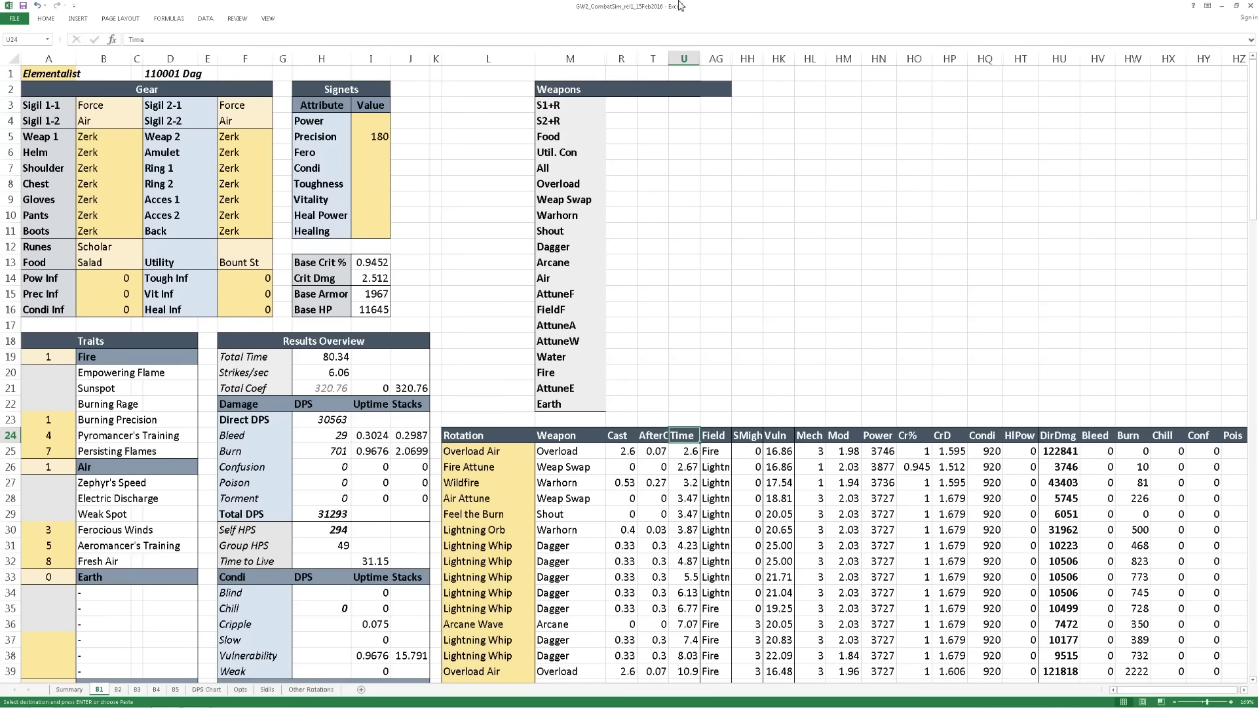
{"action": "left_click", "coordinate": [679, 58]}
{"action": "left_click", "coordinate": [723, 60]}
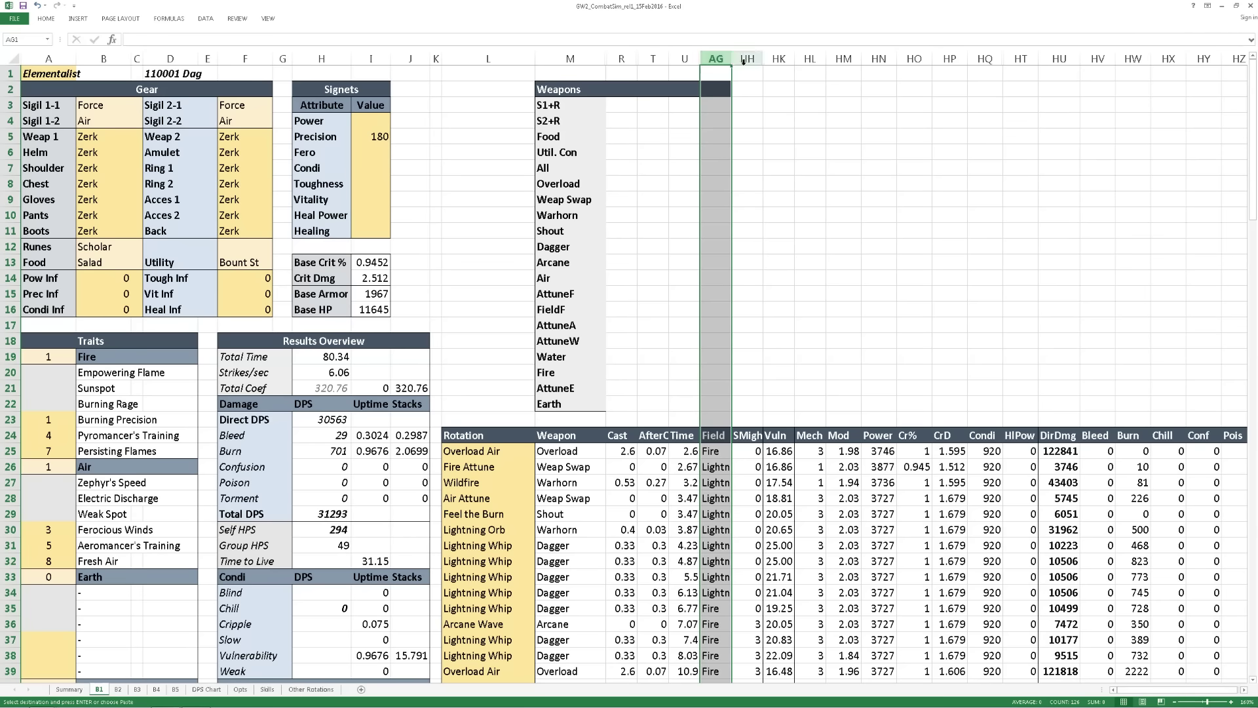
{"action": "left_click", "coordinate": [745, 59]}
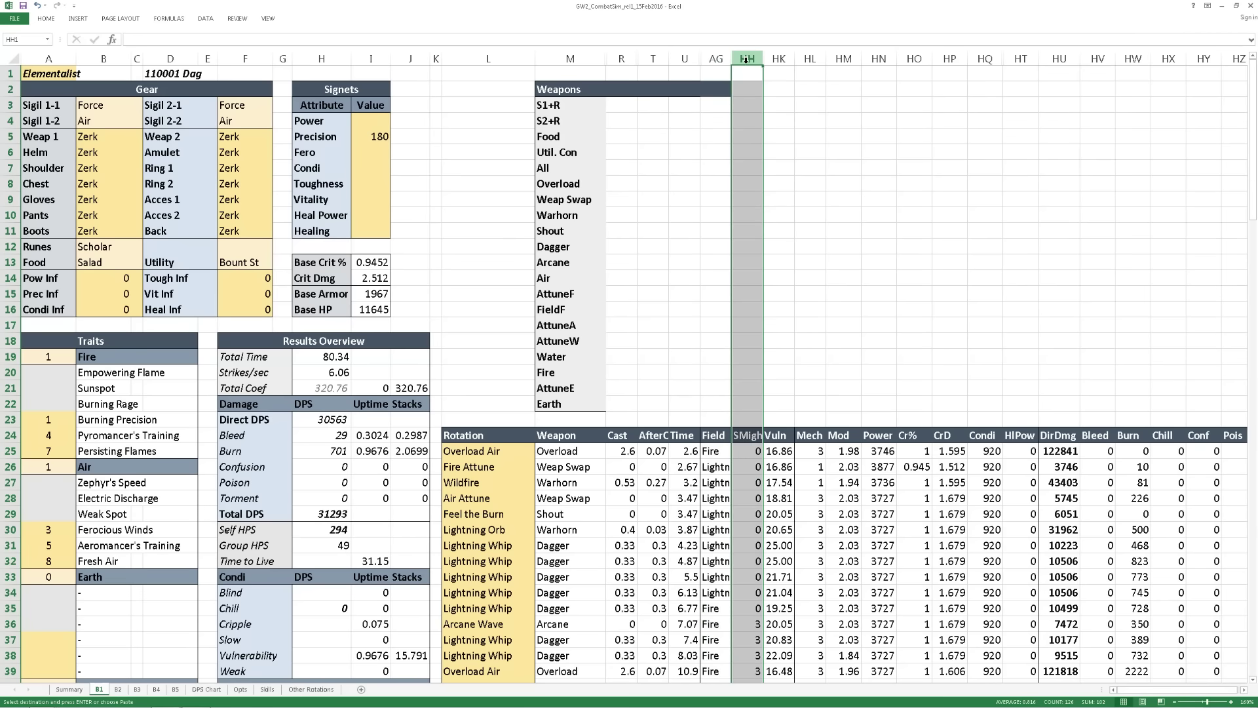
{"action": "left_click", "coordinate": [777, 59]}
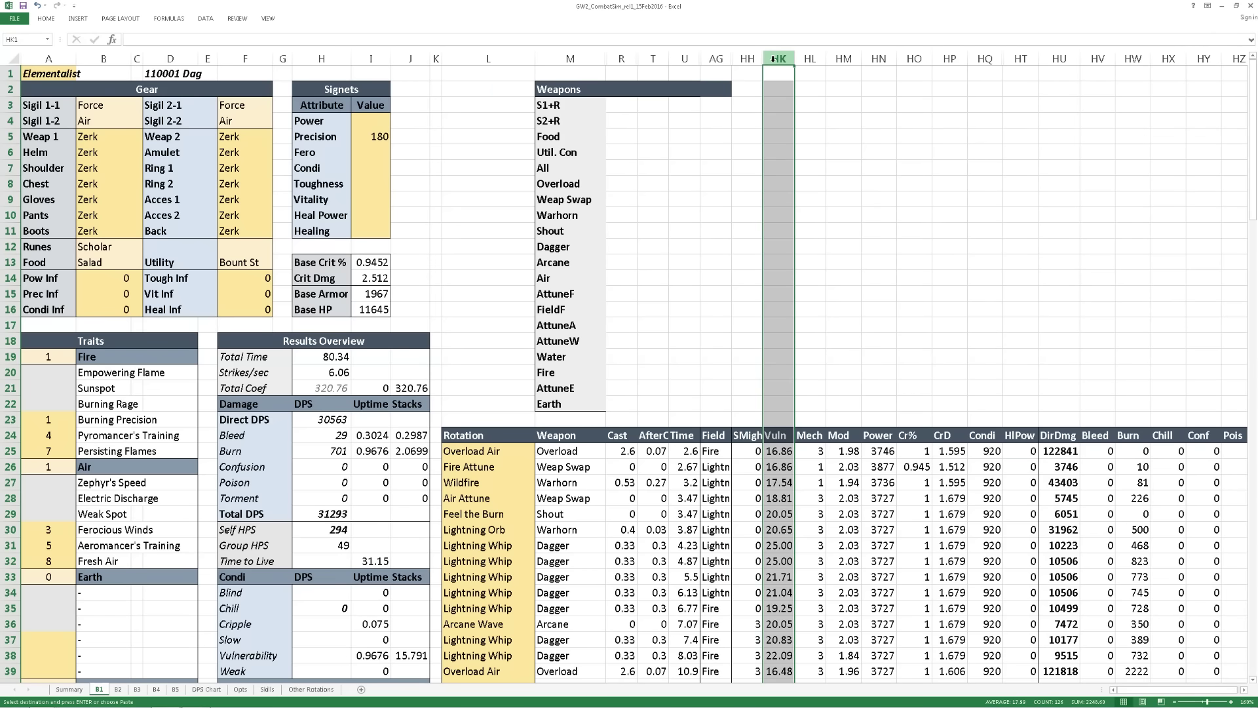
{"action": "left_click", "coordinate": [804, 60]}
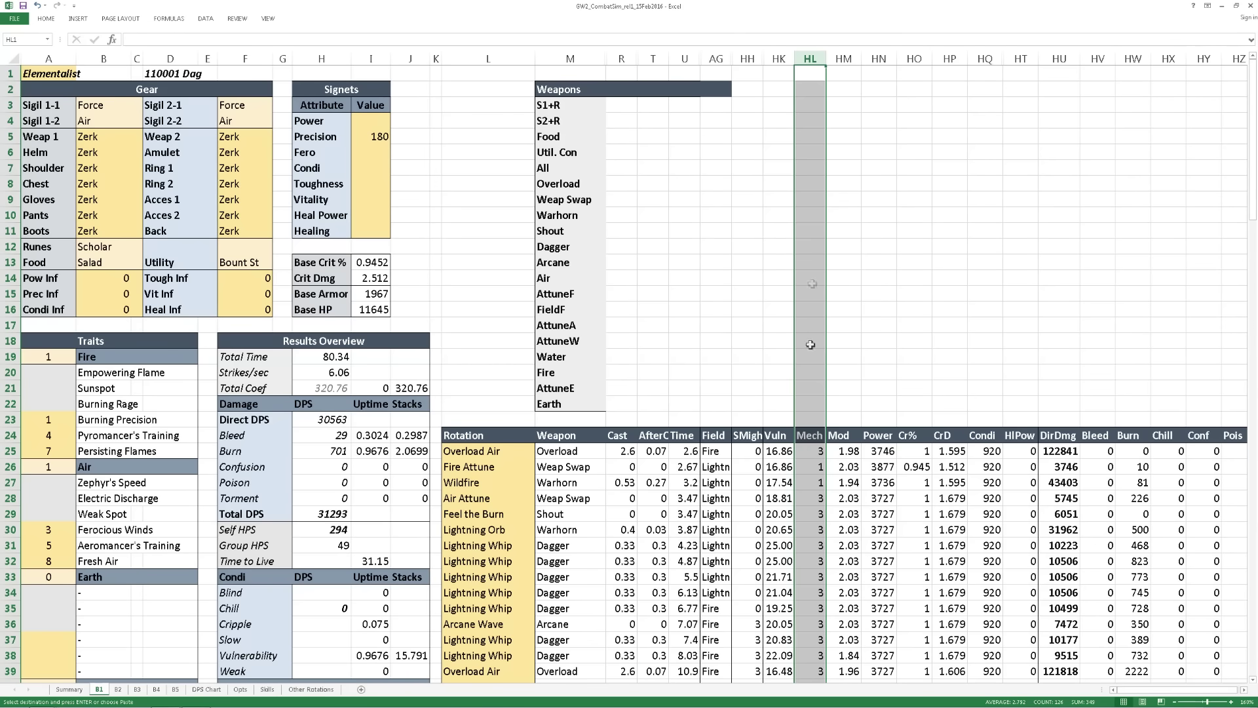
{"action": "left_click", "coordinate": [843, 59]}
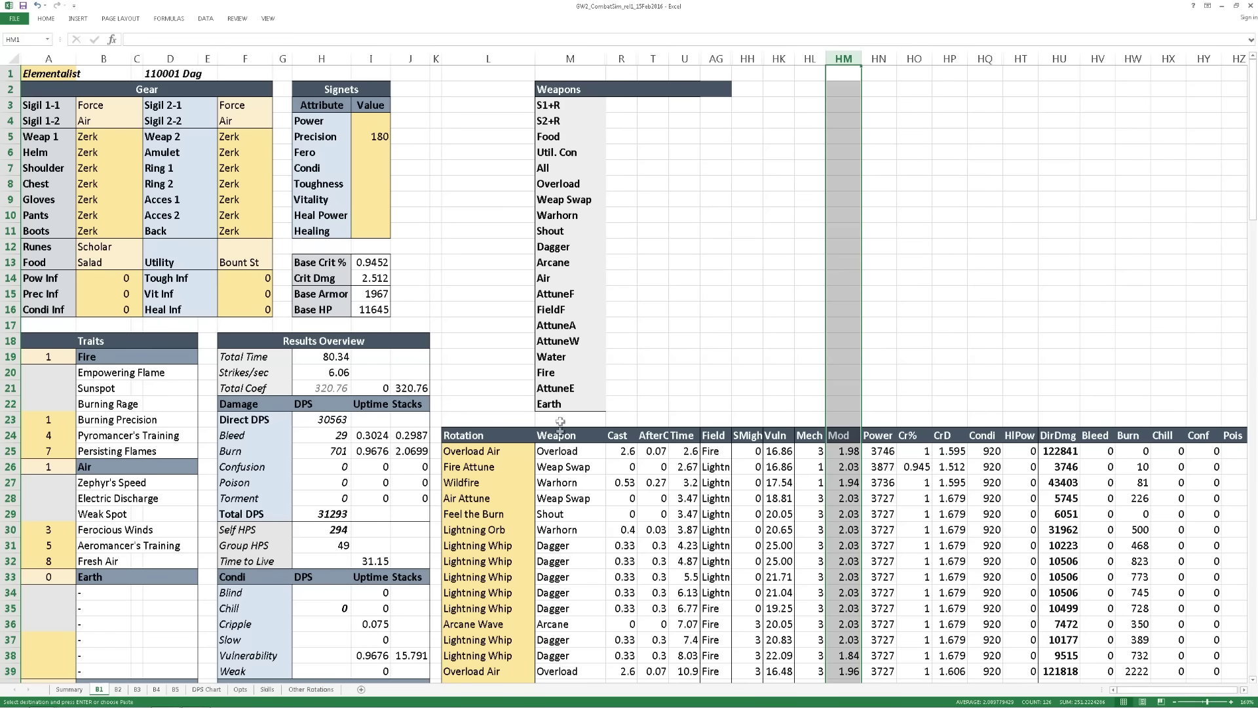
Examine the Power, Cr%, CrD, Condi, HlPow, DirDmg and Bleed columns of the rotation table.
{"action": "left_click", "coordinate": [878, 60]}
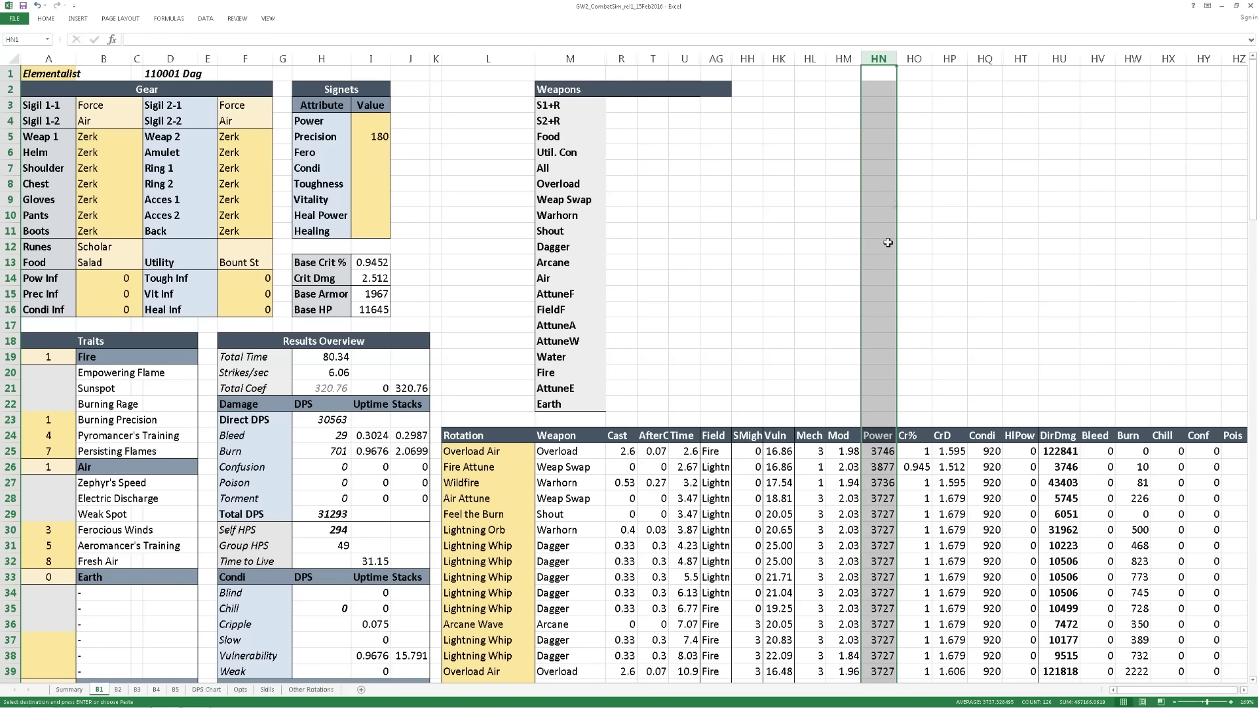
{"action": "left_click", "coordinate": [911, 59]}
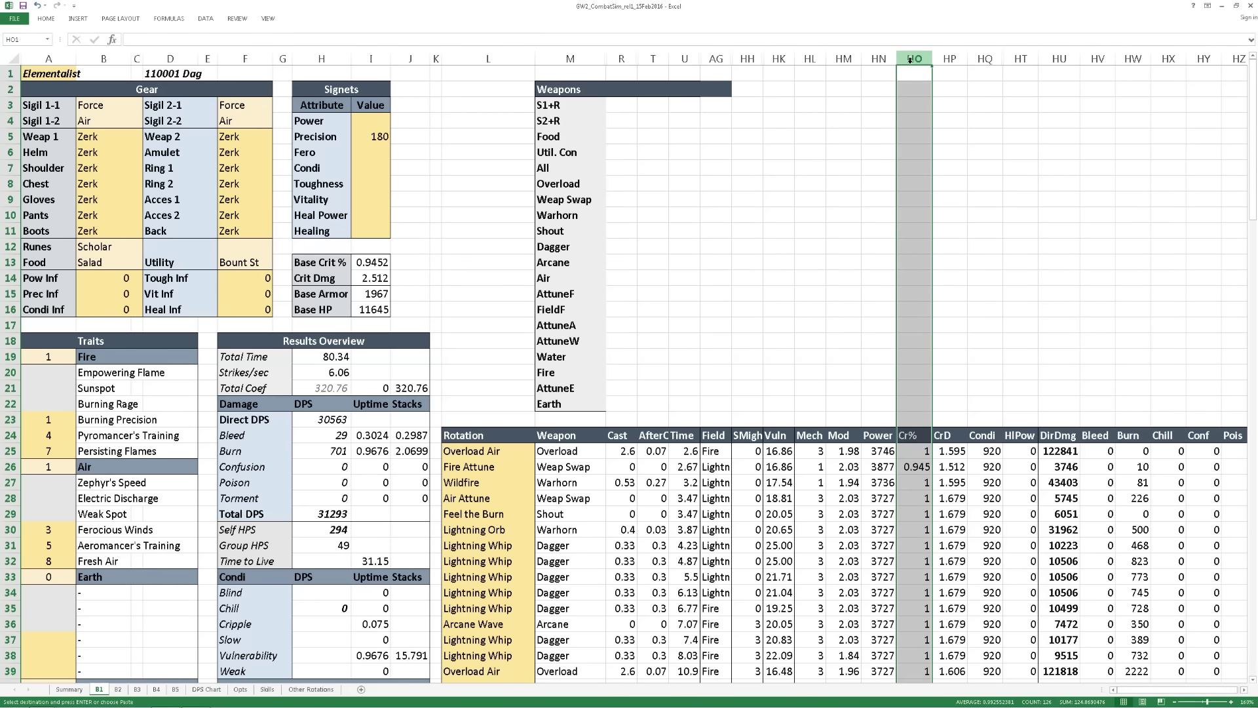
{"action": "left_click", "coordinate": [954, 58]}
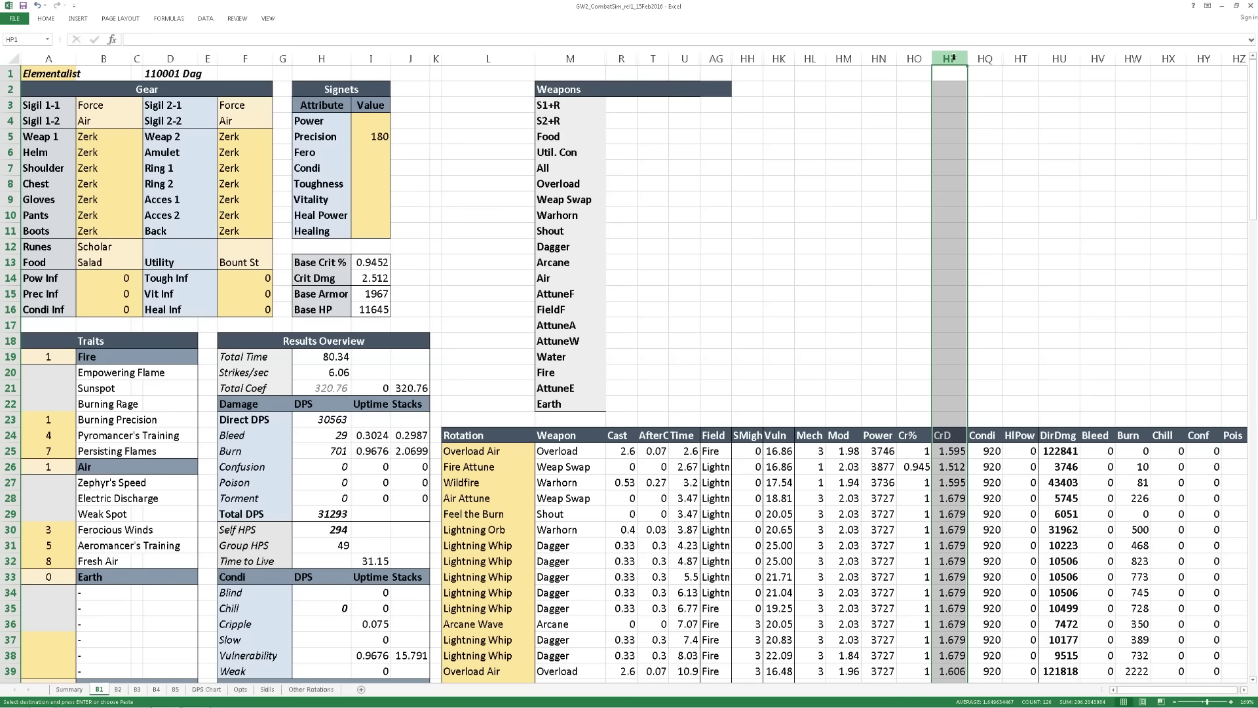
{"action": "left_click", "coordinate": [987, 59]}
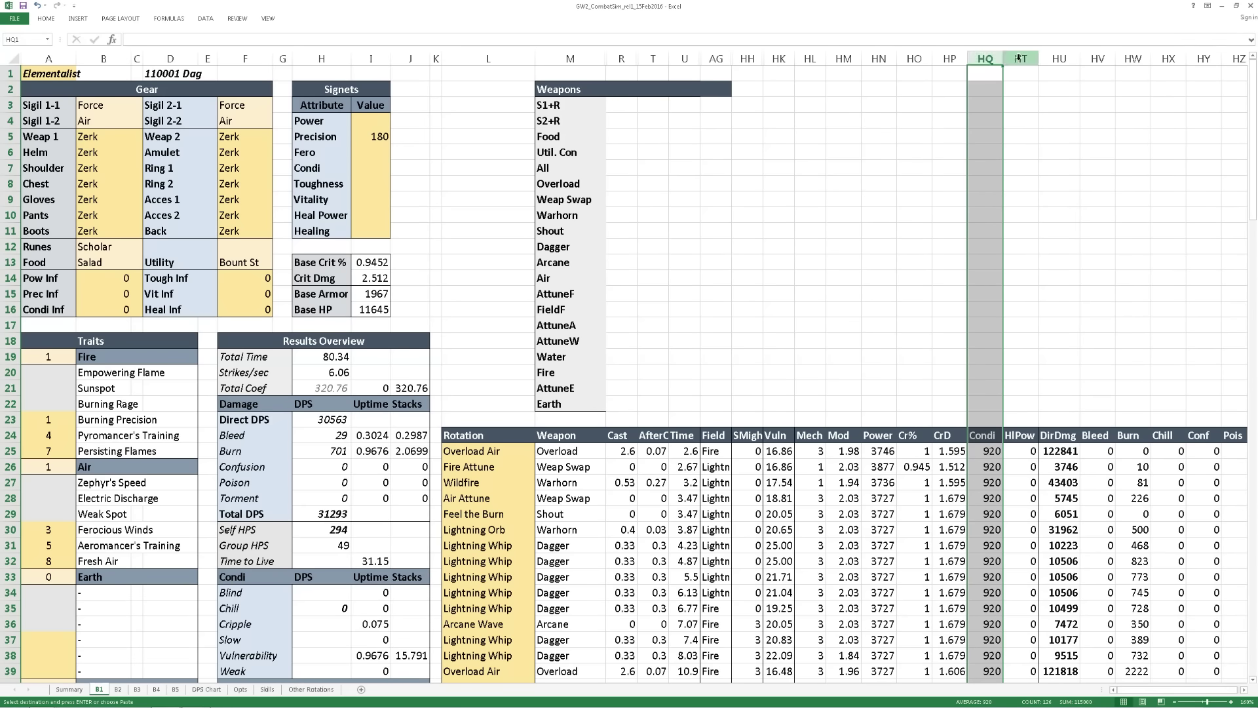
{"action": "left_click", "coordinate": [1019, 59]}
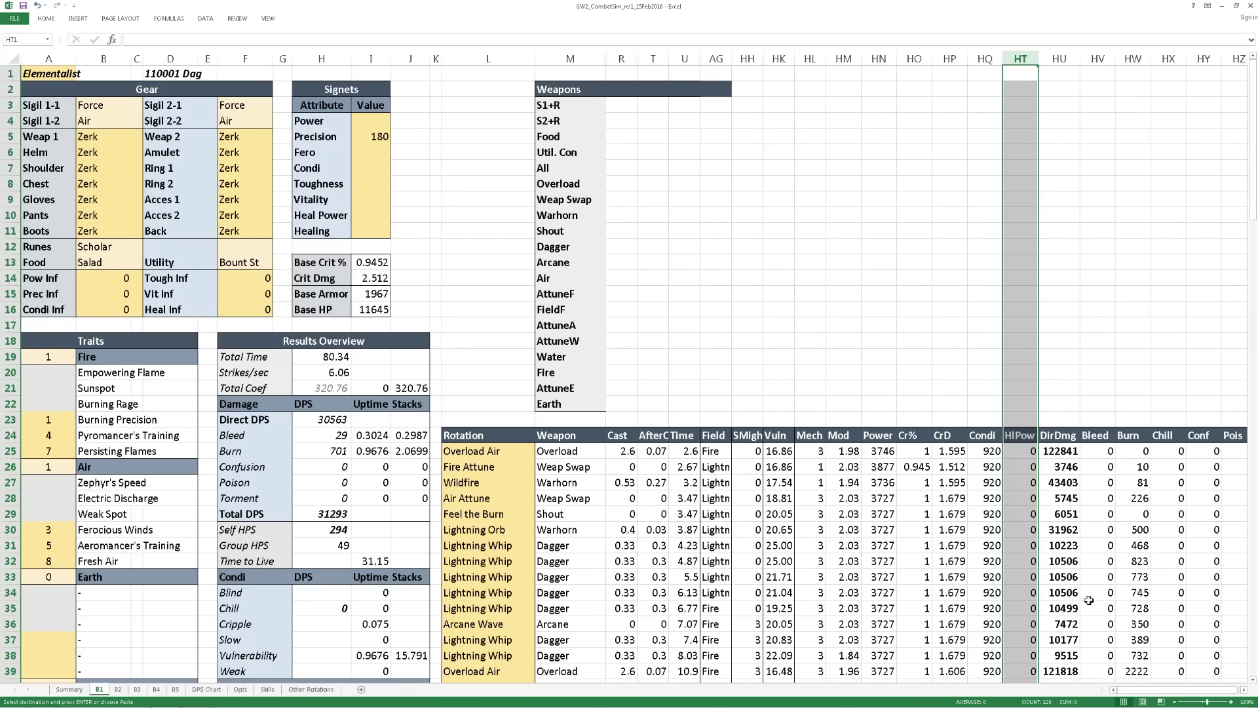
{"action": "left_click", "coordinate": [1059, 58]}
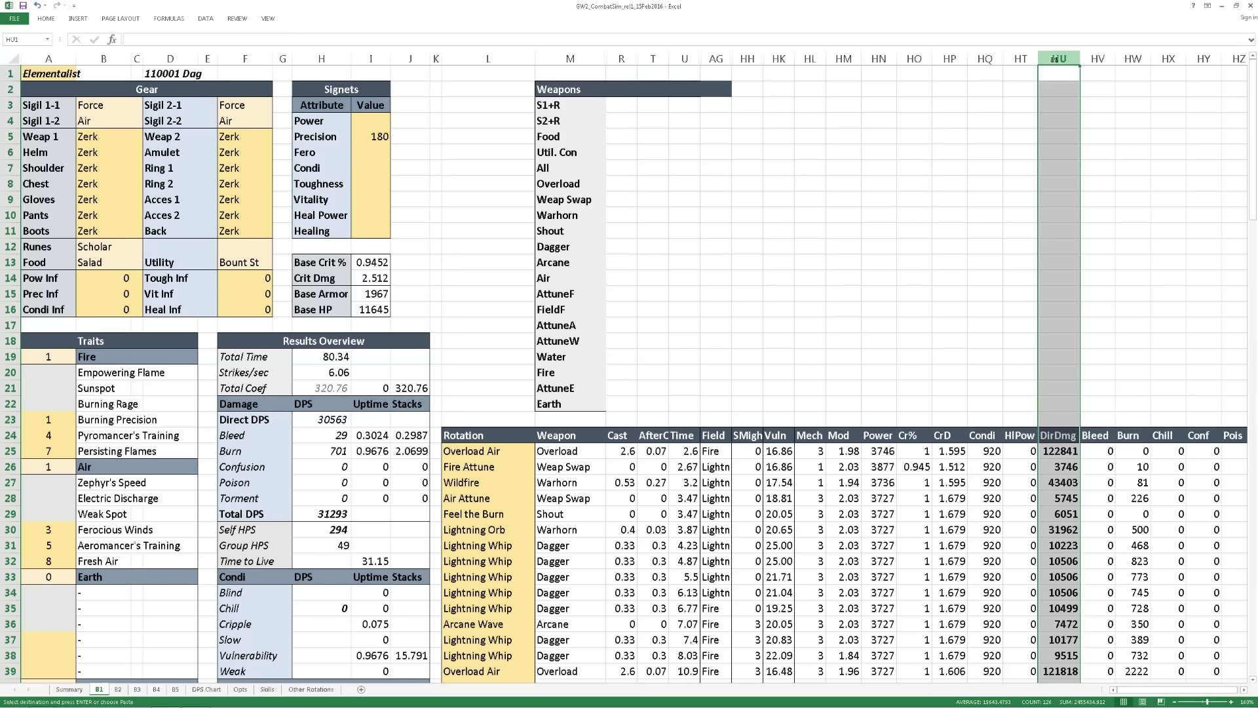
{"action": "left_click", "coordinate": [1092, 58]}
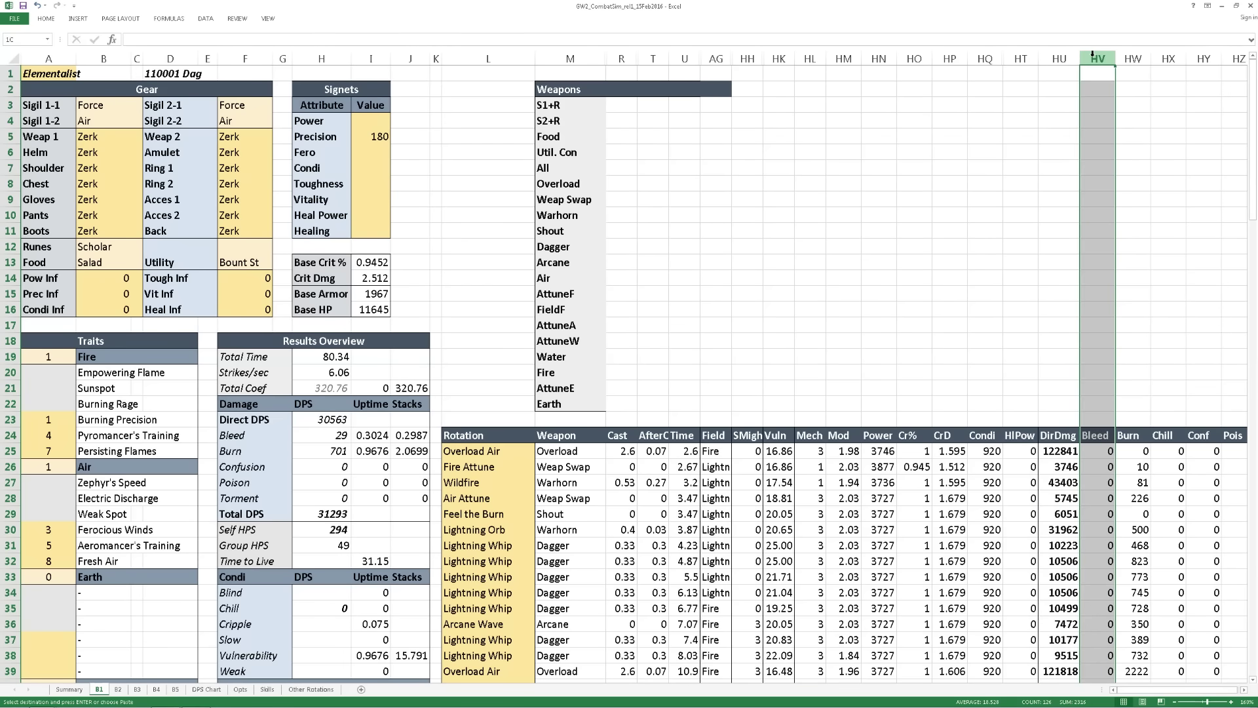
Examine the Burn, Chill, Conf, Pois and Torment columns of the rotation table one after another.
{"action": "left_click", "coordinate": [1130, 58]}
{"action": "left_click", "coordinate": [1172, 58]}
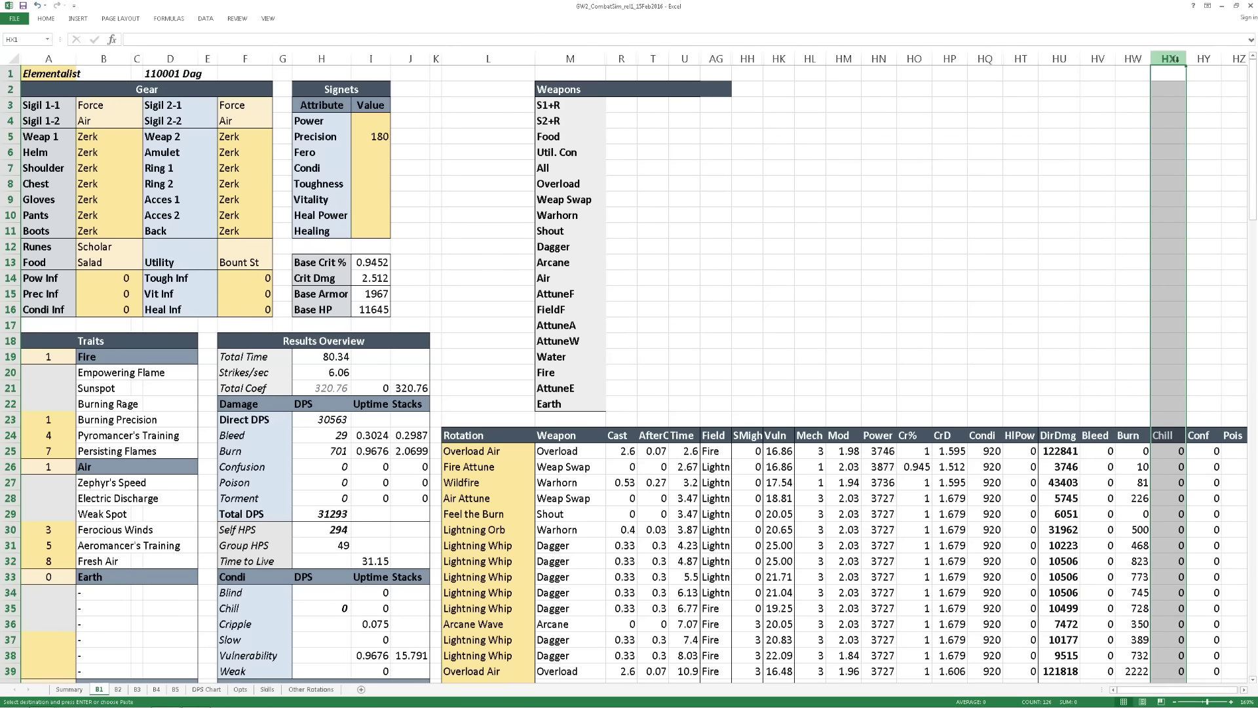
{"action": "left_click", "coordinate": [1194, 59]}
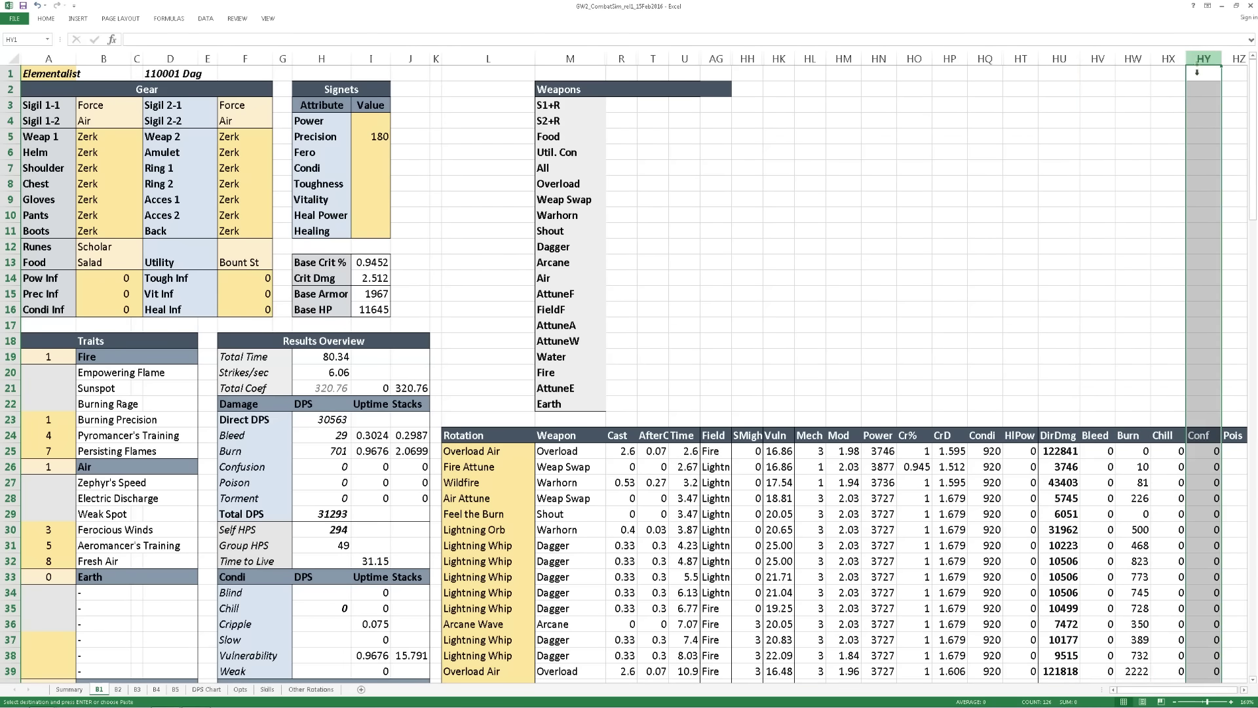
{"action": "left_click", "coordinate": [1243, 689]}
{"action": "left_click", "coordinate": [1244, 689]}
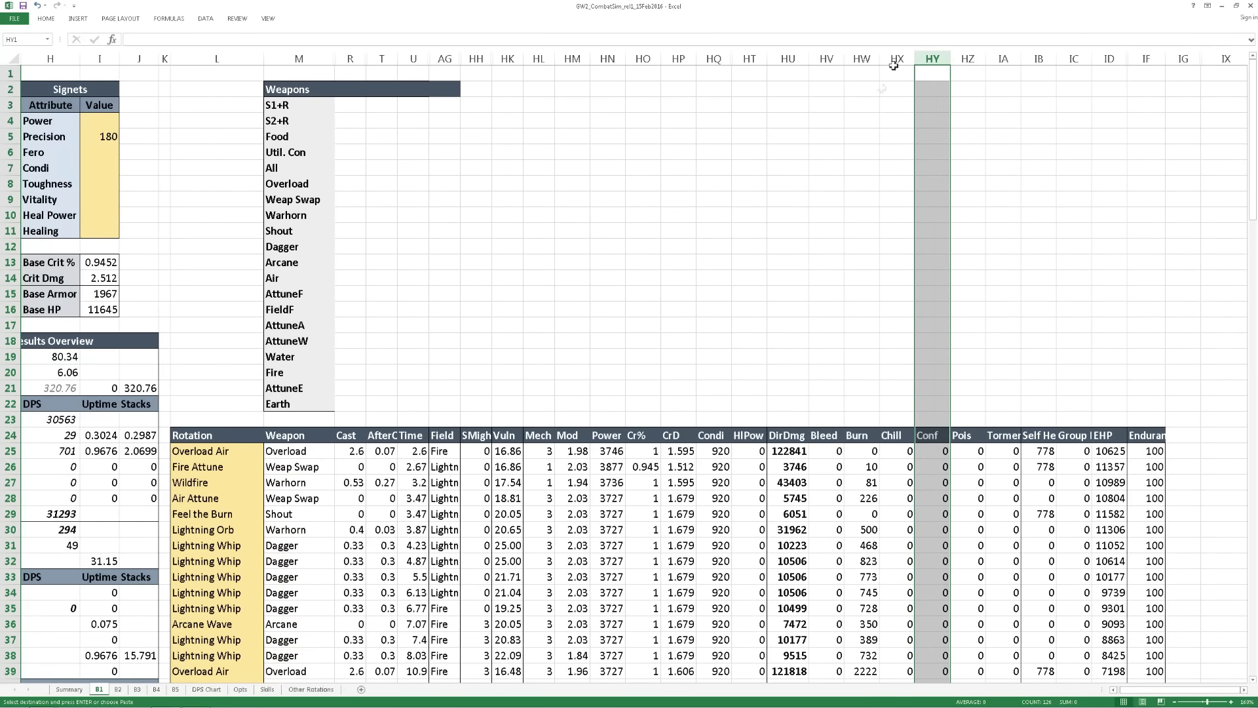
{"action": "left_click", "coordinate": [982, 58]}
{"action": "left_click", "coordinate": [1006, 56]}
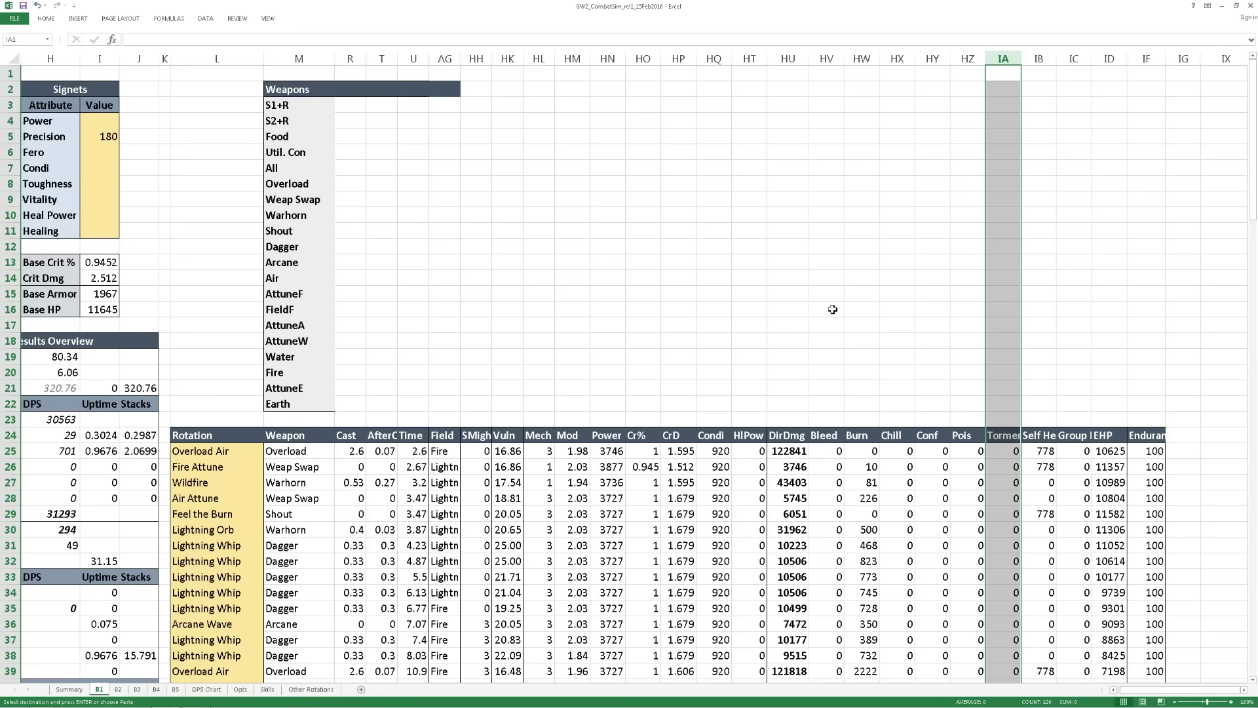
Examine the rotation table's self healing, group healing, EHP and Endurance columns.
{"action": "left_click", "coordinate": [1041, 57]}
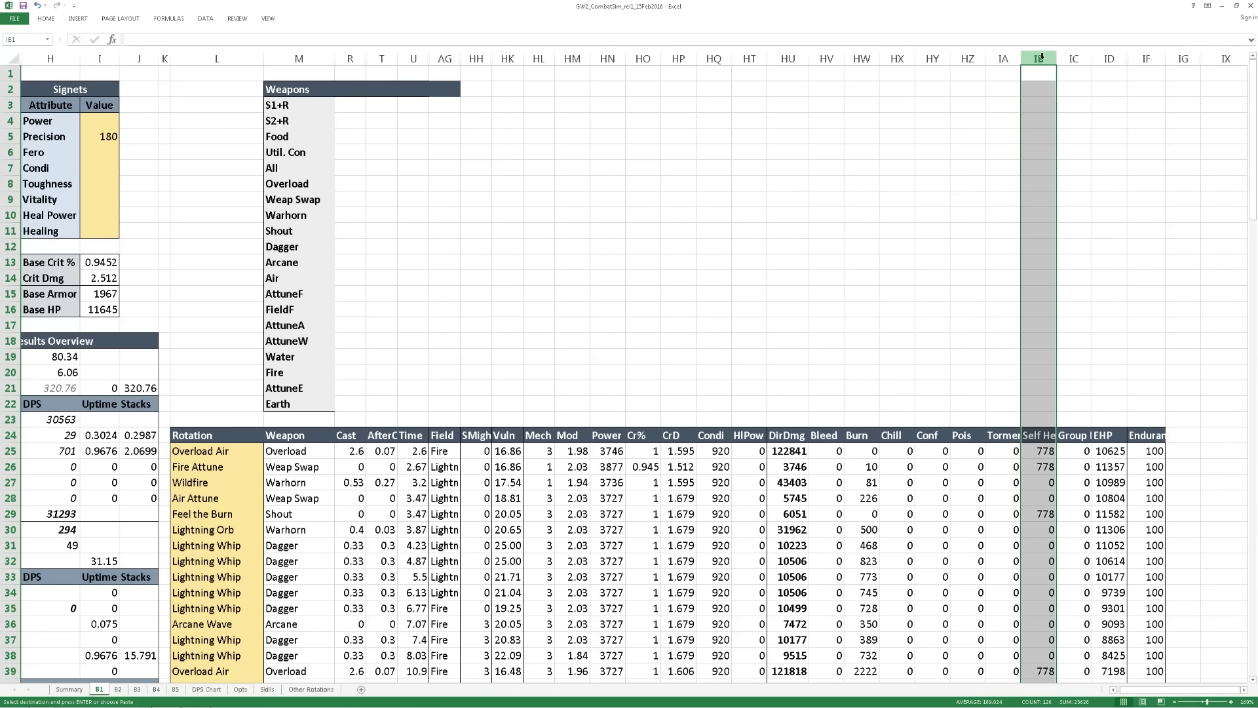
{"action": "left_click", "coordinate": [1077, 57]}
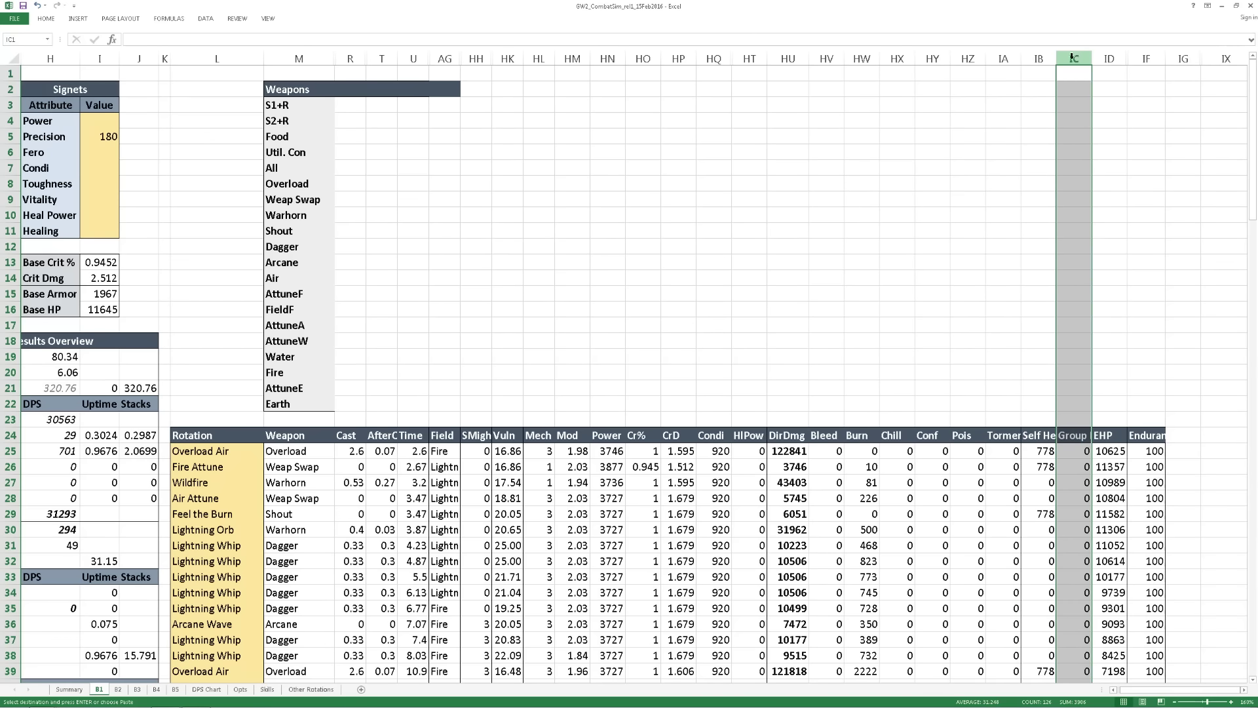
{"action": "left_click", "coordinate": [1104, 58]}
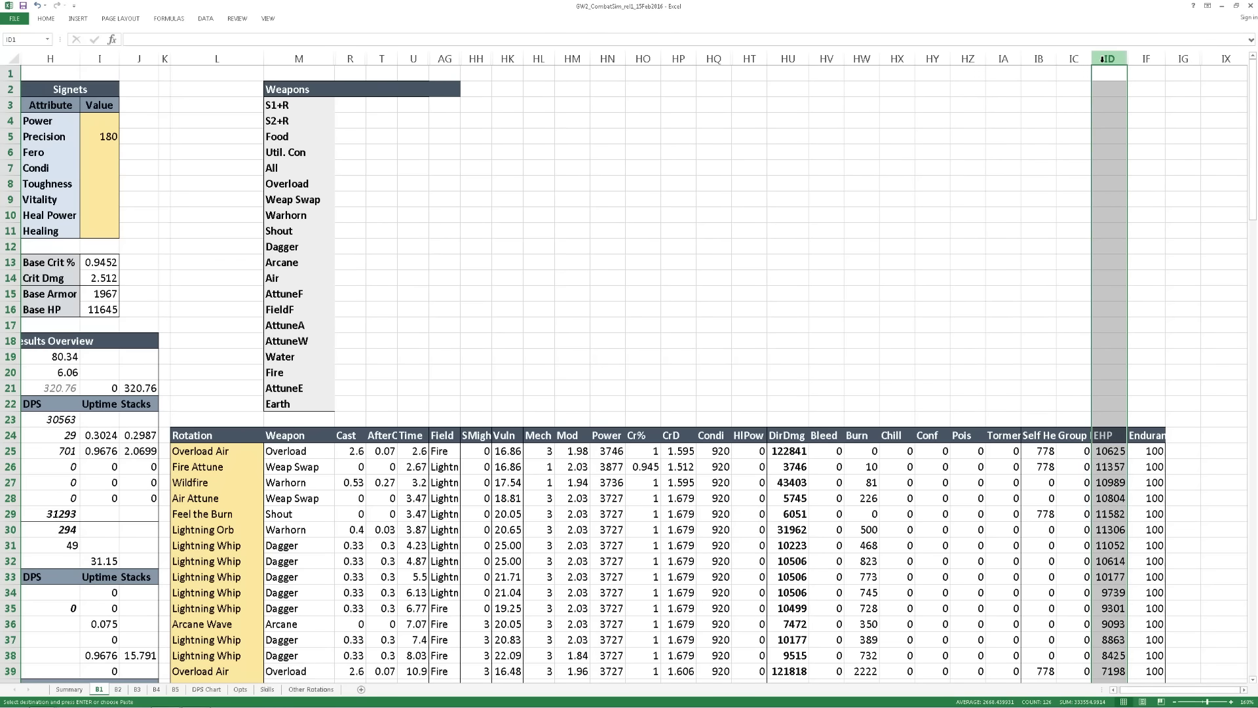
{"action": "left_click", "coordinate": [1146, 58]}
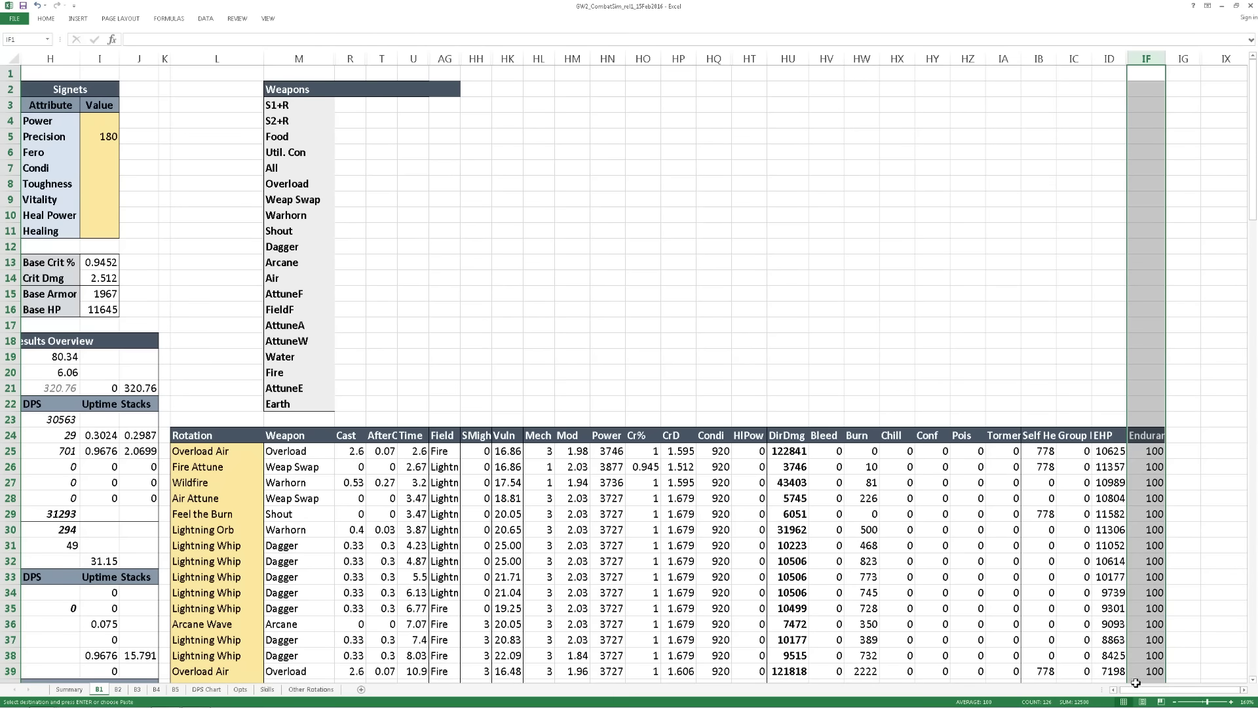
Review the Total Time, Strikes/sec and Total Coef rows at the start of the Results Overview table.
{"action": "left_click_drag", "start_coordinate": [1136, 689], "coordinate": [1121, 689]}
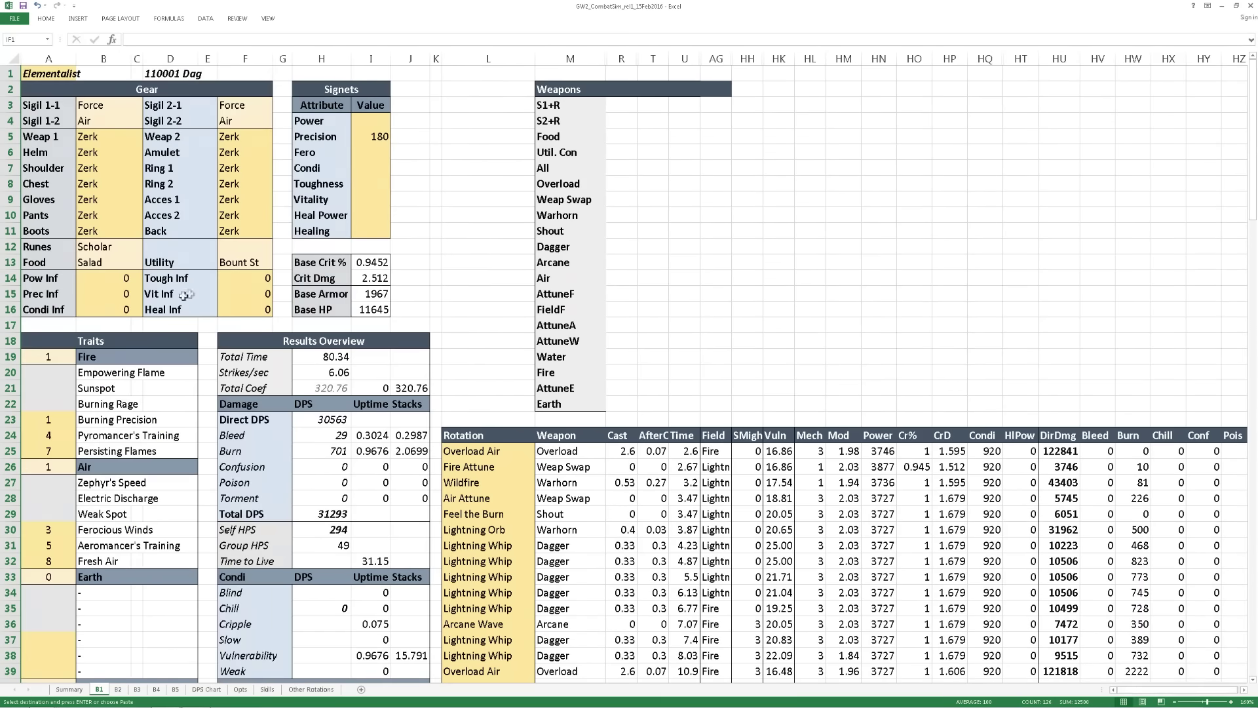
{"action": "left_click", "coordinate": [241, 342]}
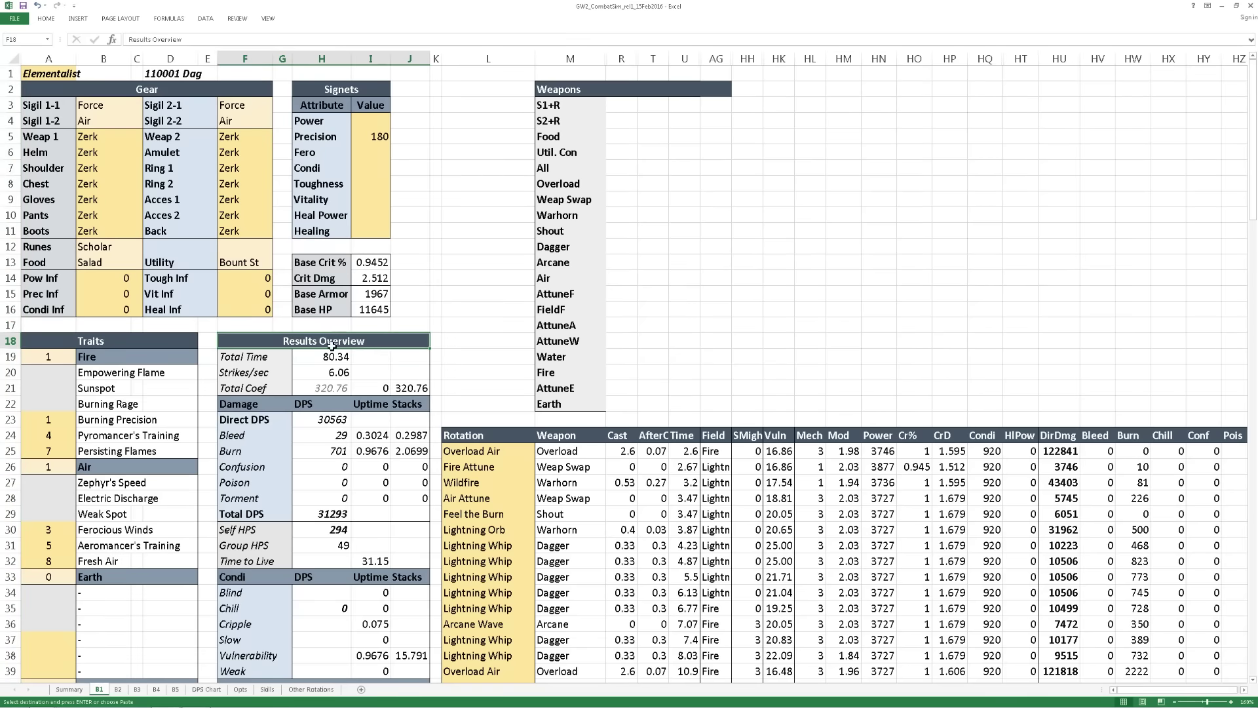
{"action": "scroll", "coordinate": [325, 542], "scroll_direction": "down", "scroll_amount": 4}
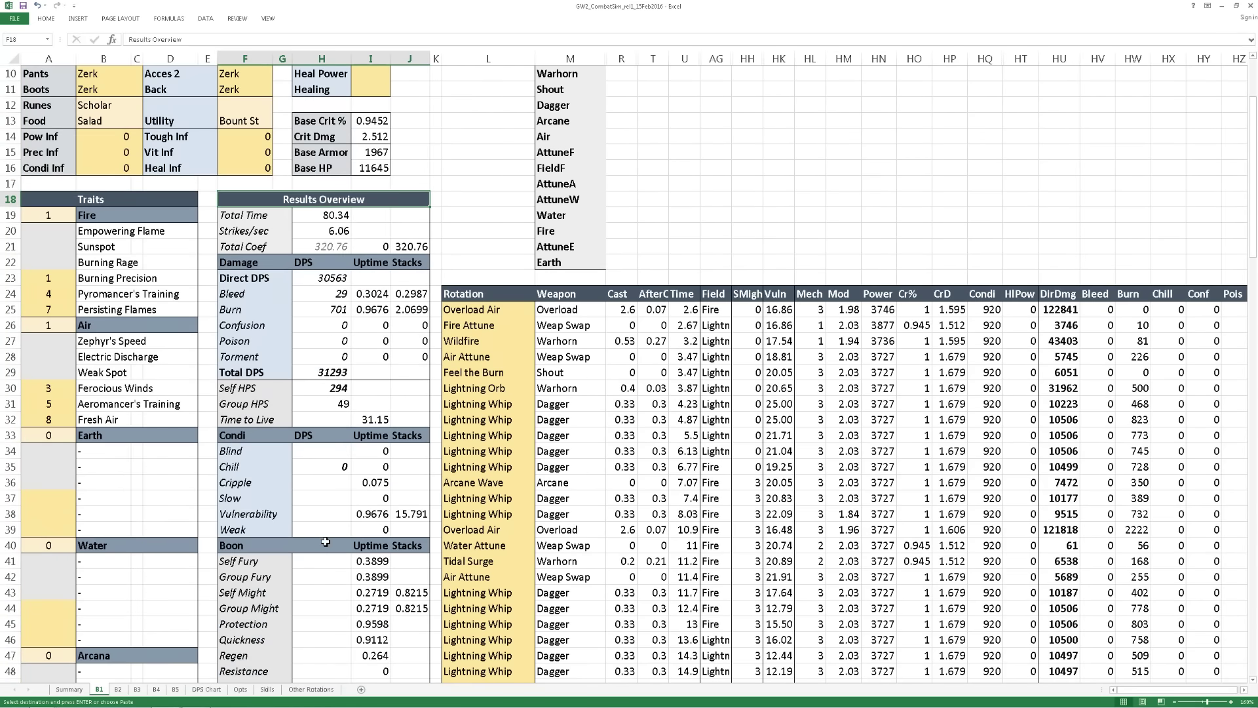
{"action": "scroll", "coordinate": [326, 539], "scroll_direction": "down", "scroll_amount": 1}
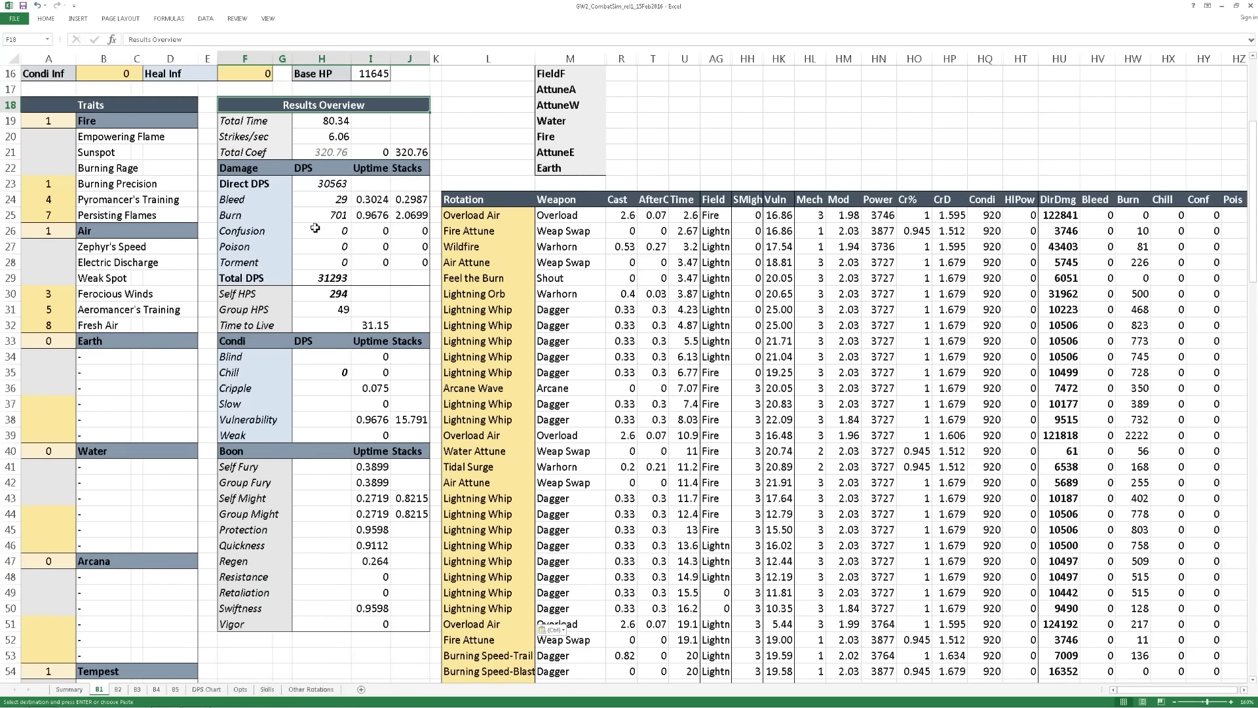
{"action": "left_click", "coordinate": [265, 122]}
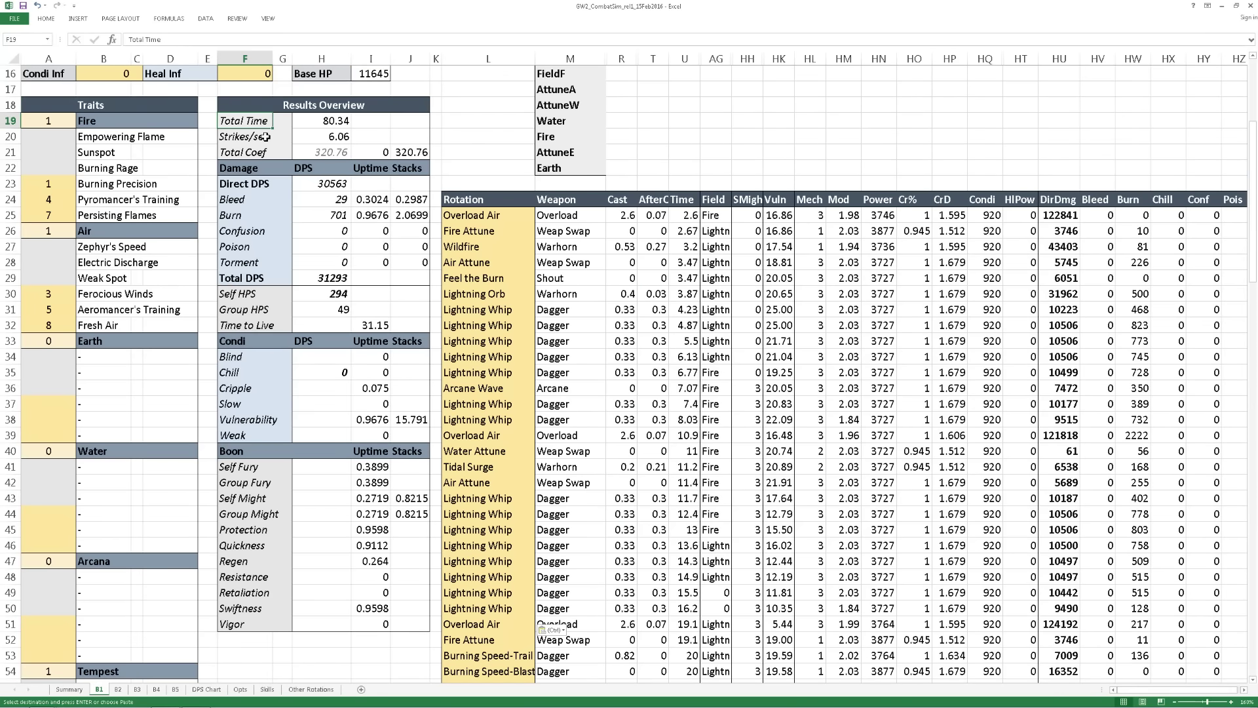
{"action": "left_click", "coordinate": [334, 137]}
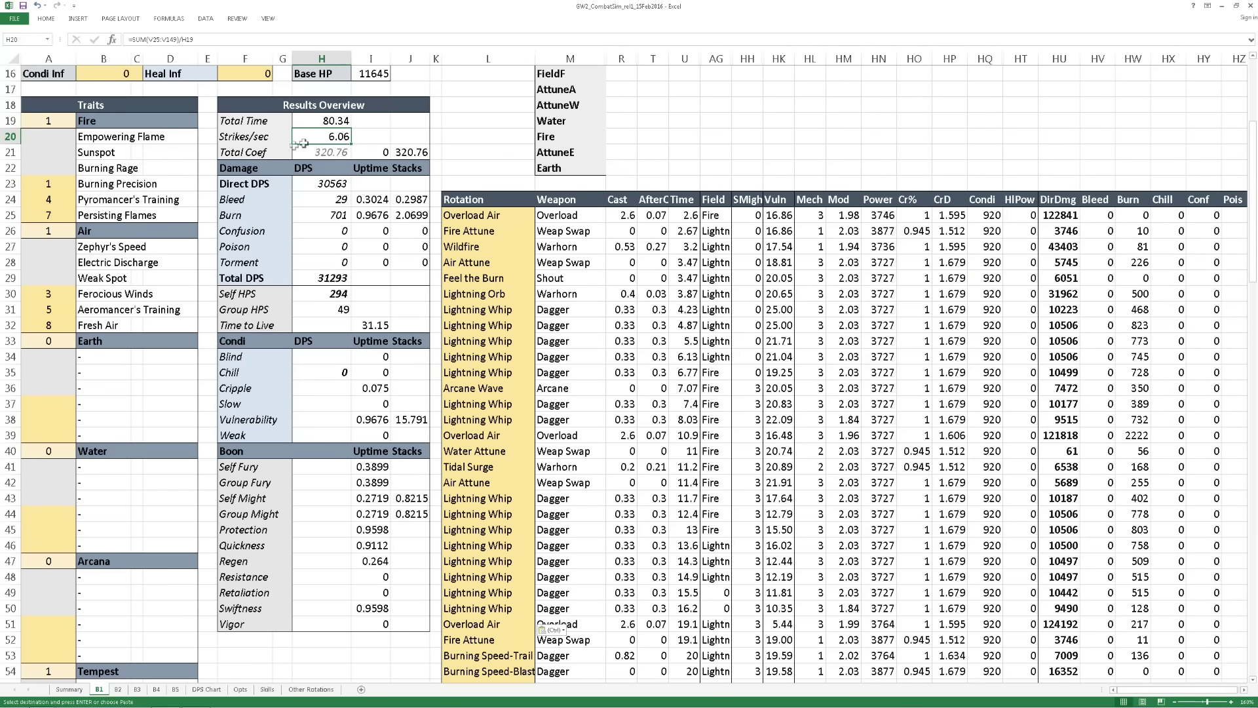
{"action": "left_click", "coordinate": [275, 152]}
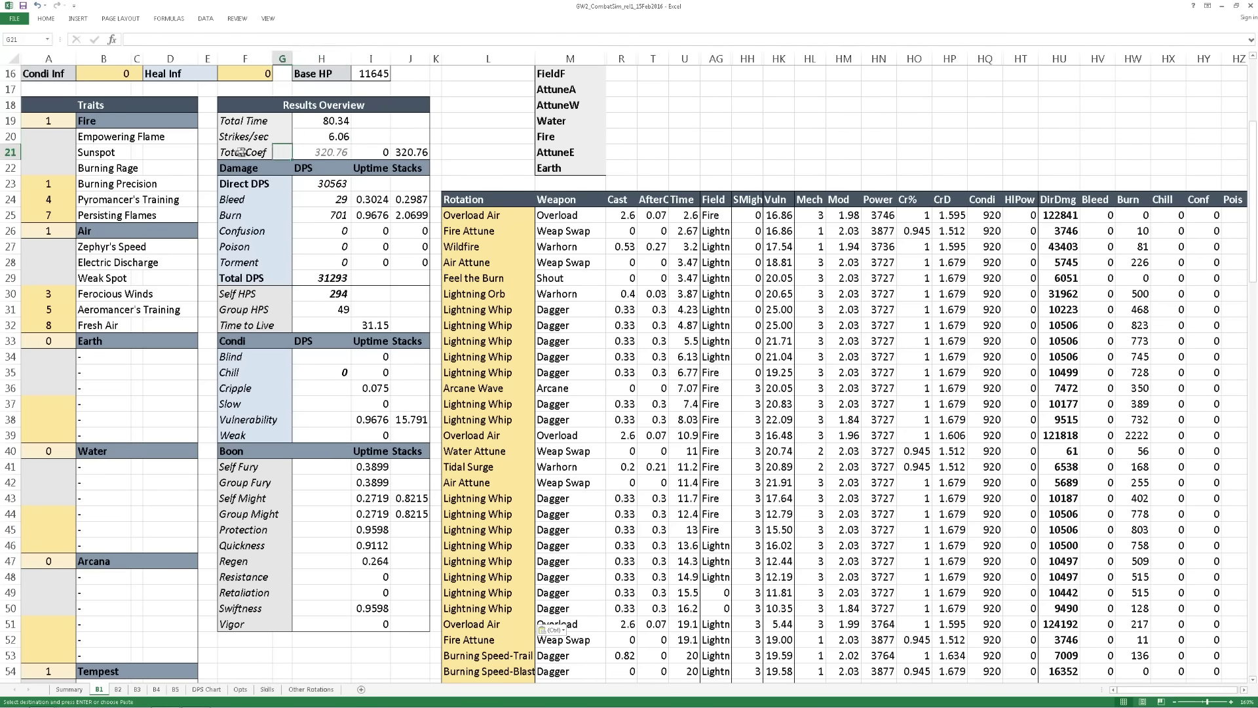
{"action": "left_click", "coordinate": [335, 152]}
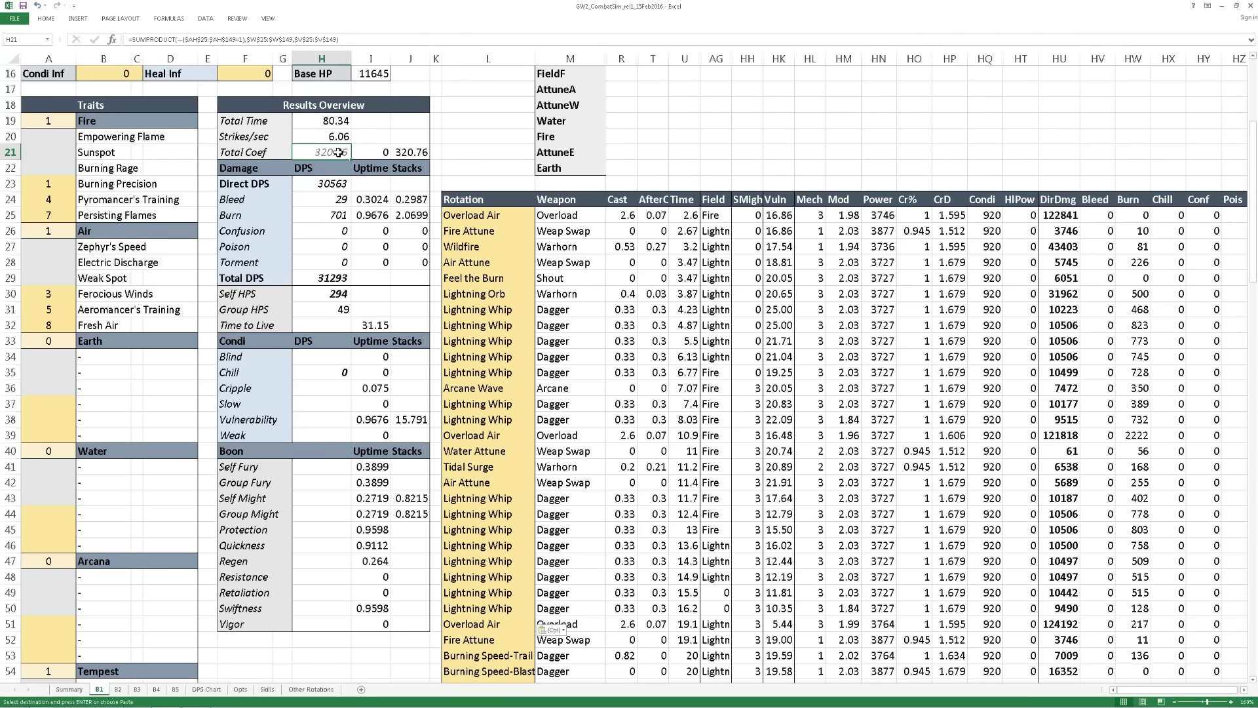
{"action": "left_click", "coordinate": [367, 152]}
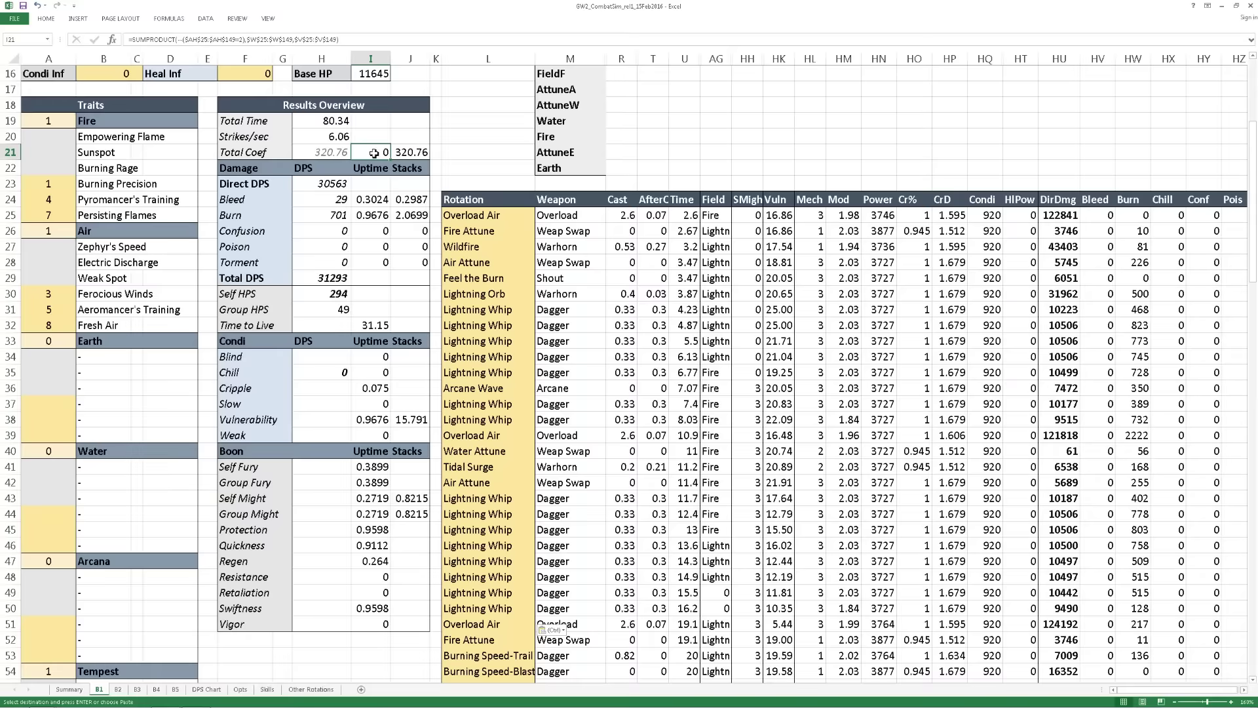
{"action": "left_click", "coordinate": [419, 152]}
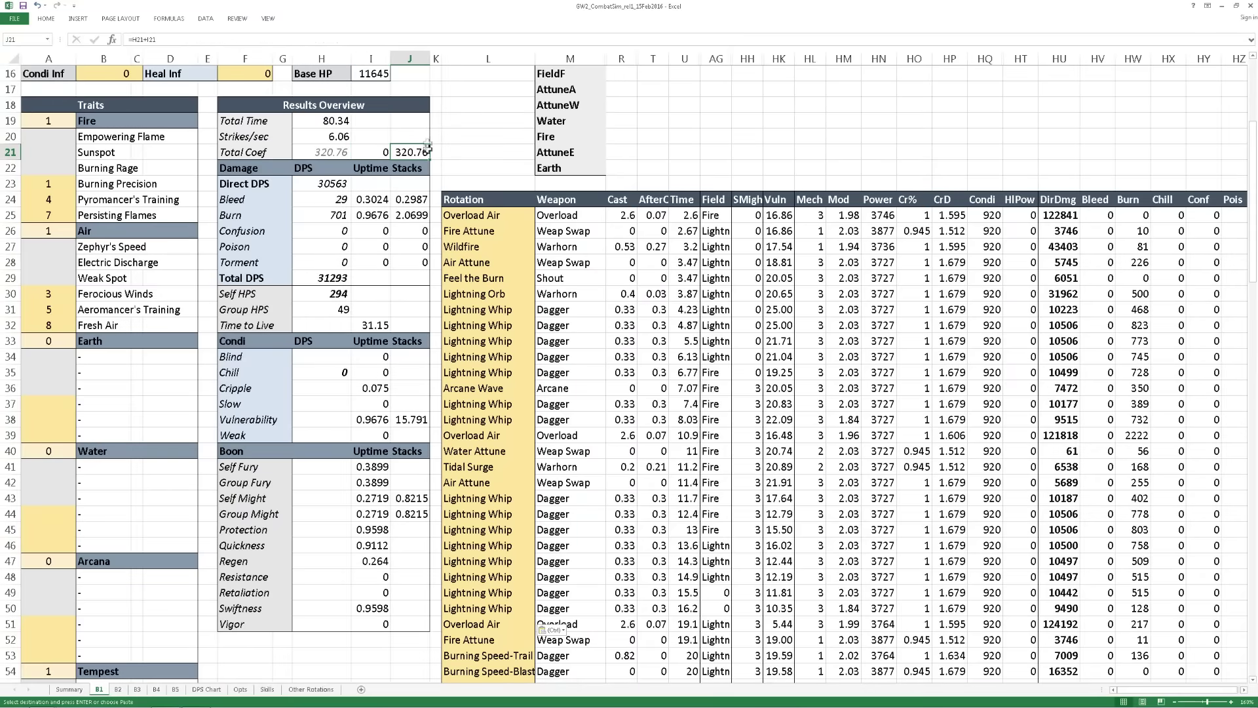
Inspect the Direct DPS, Bleed, Total DPS, Self HPS, Group HPS and Time to Live results in the Results Overview.
{"action": "left_click", "coordinate": [320, 184]}
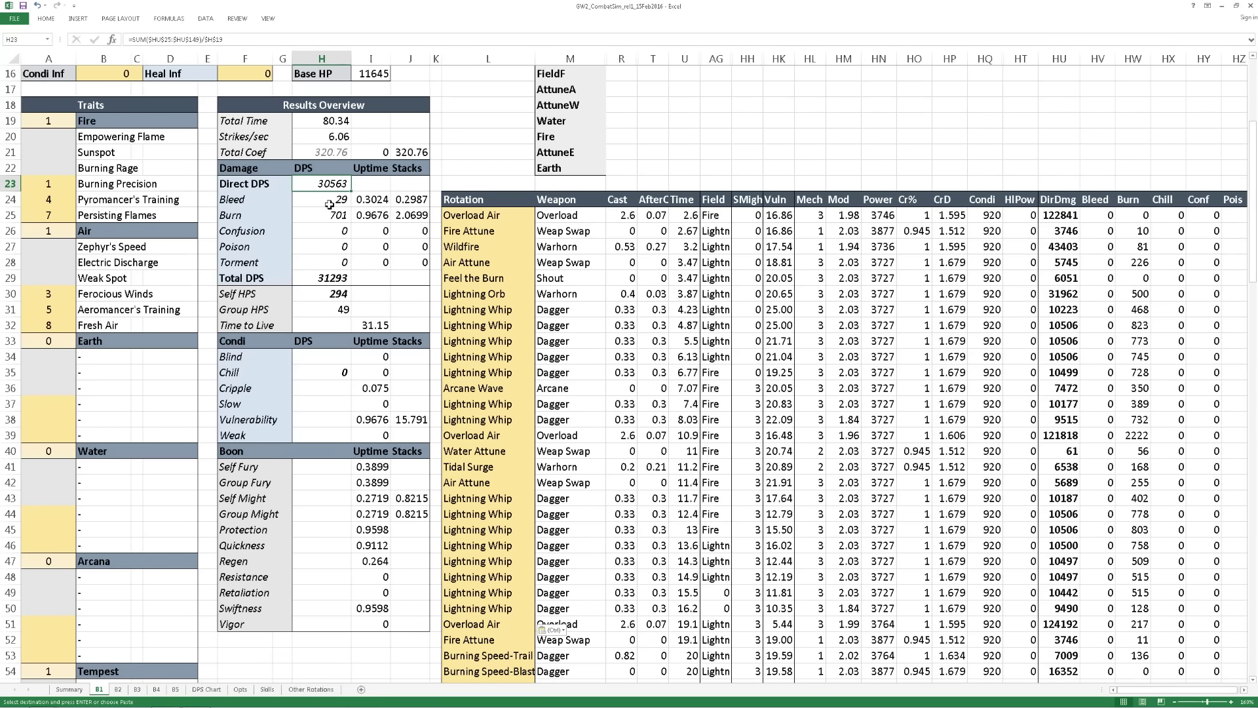
{"action": "left_click", "coordinate": [329, 203]}
{"action": "left_click", "coordinate": [372, 200]}
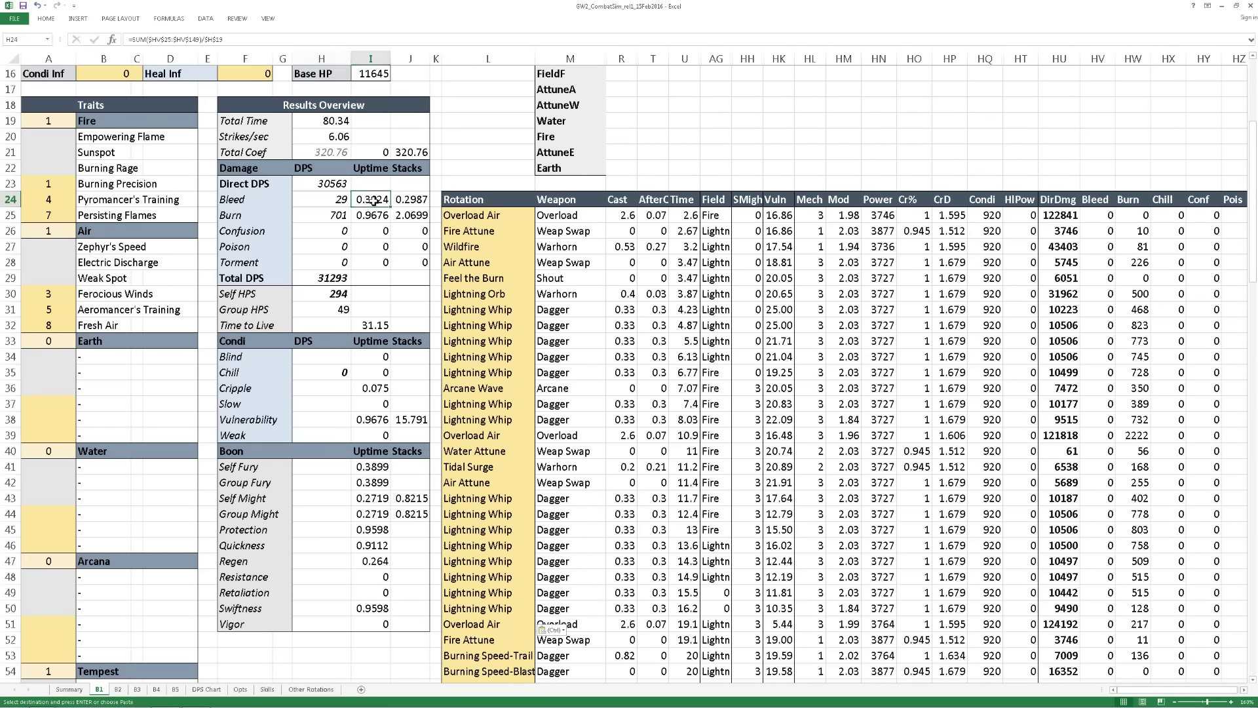
{"action": "left_click", "coordinate": [406, 200]}
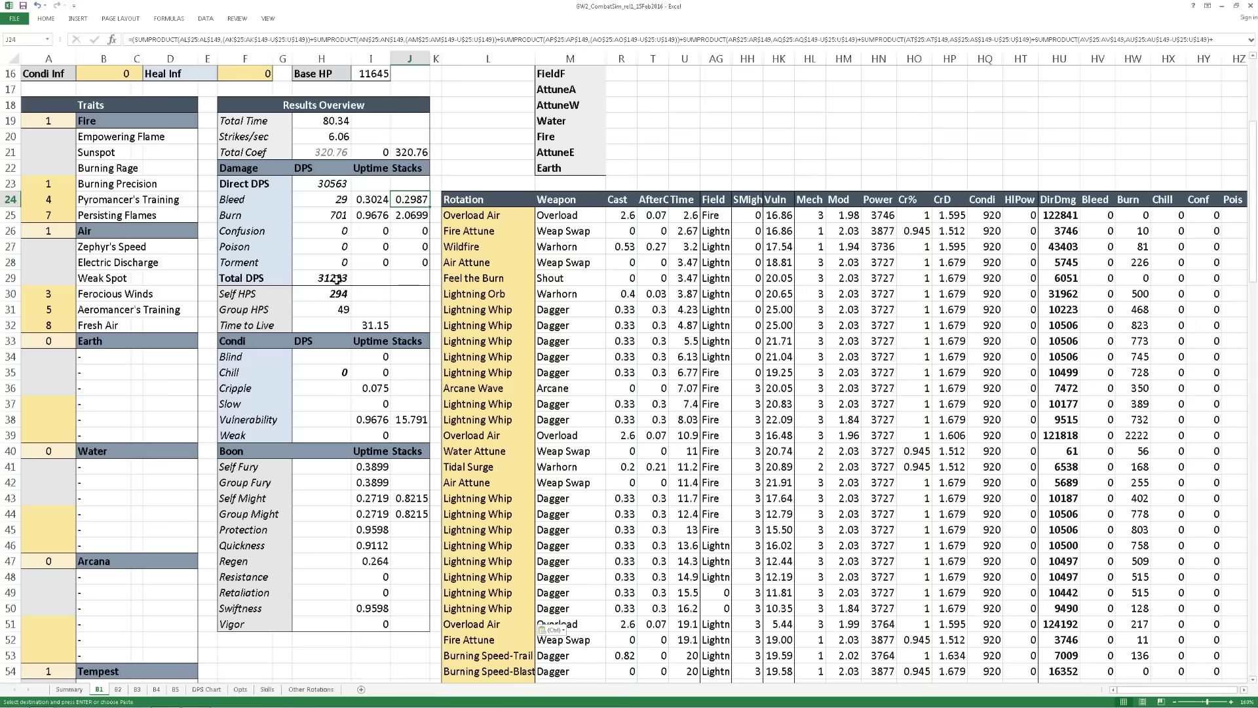
{"action": "left_click", "coordinate": [338, 277]}
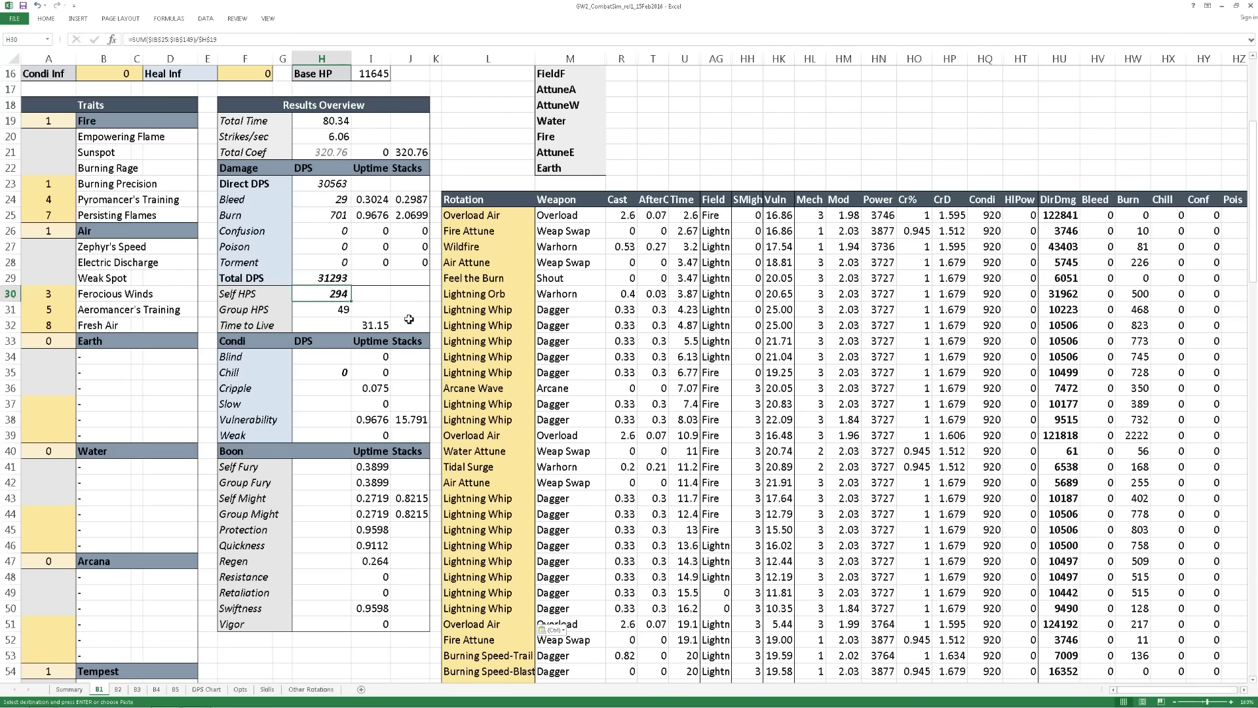
{"action": "left_click", "coordinate": [332, 308]}
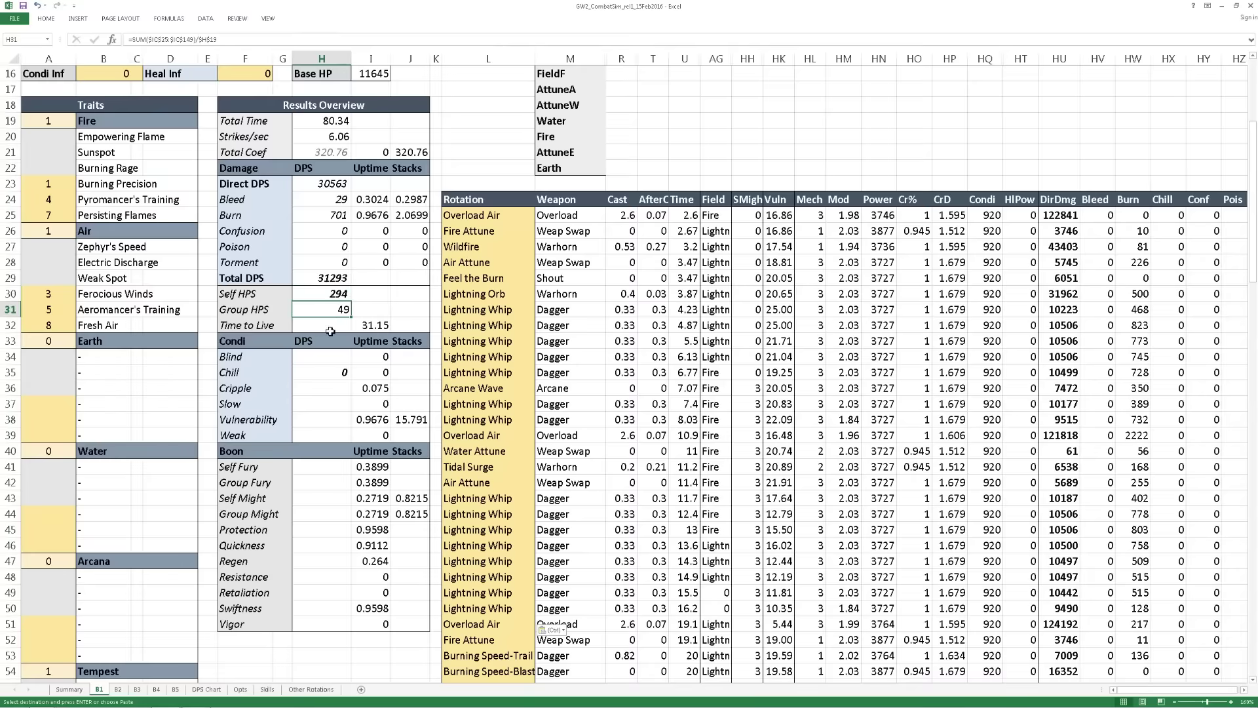
{"action": "left_click", "coordinate": [375, 326]}
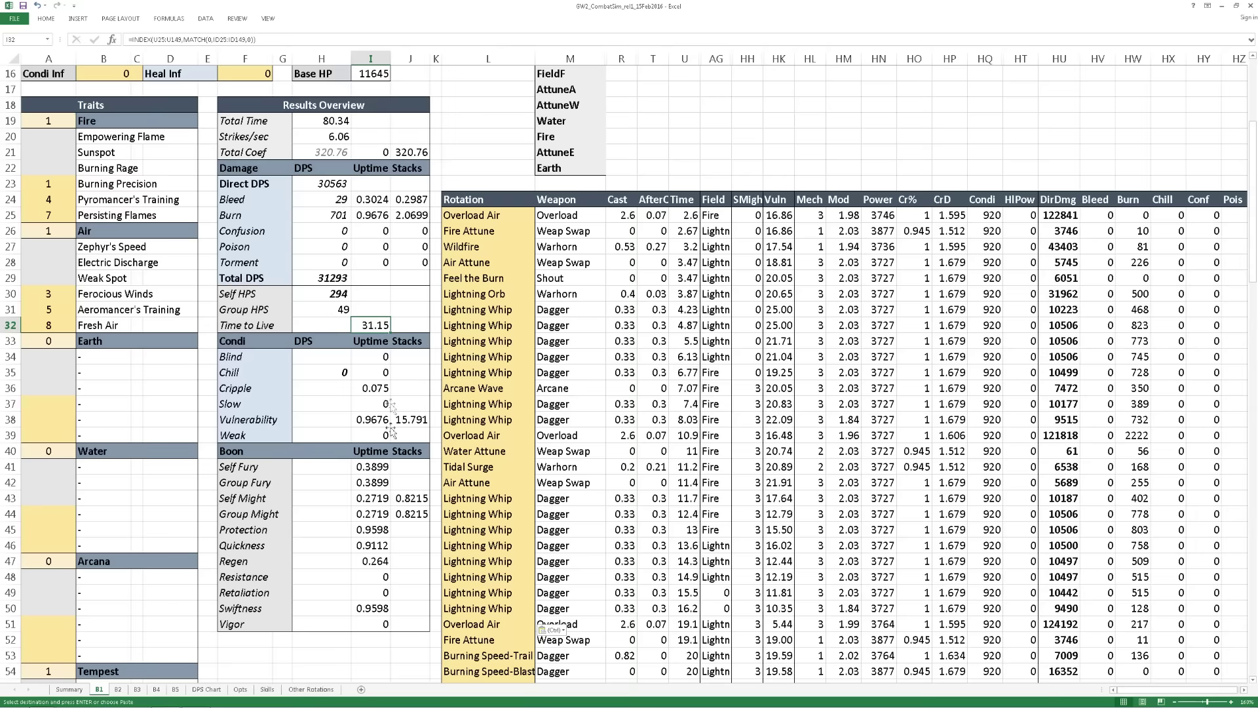
Check the uptime and stack results in the Condi and Boon sections, from Blind down to Vigor.
{"action": "left_click", "coordinate": [363, 360]}
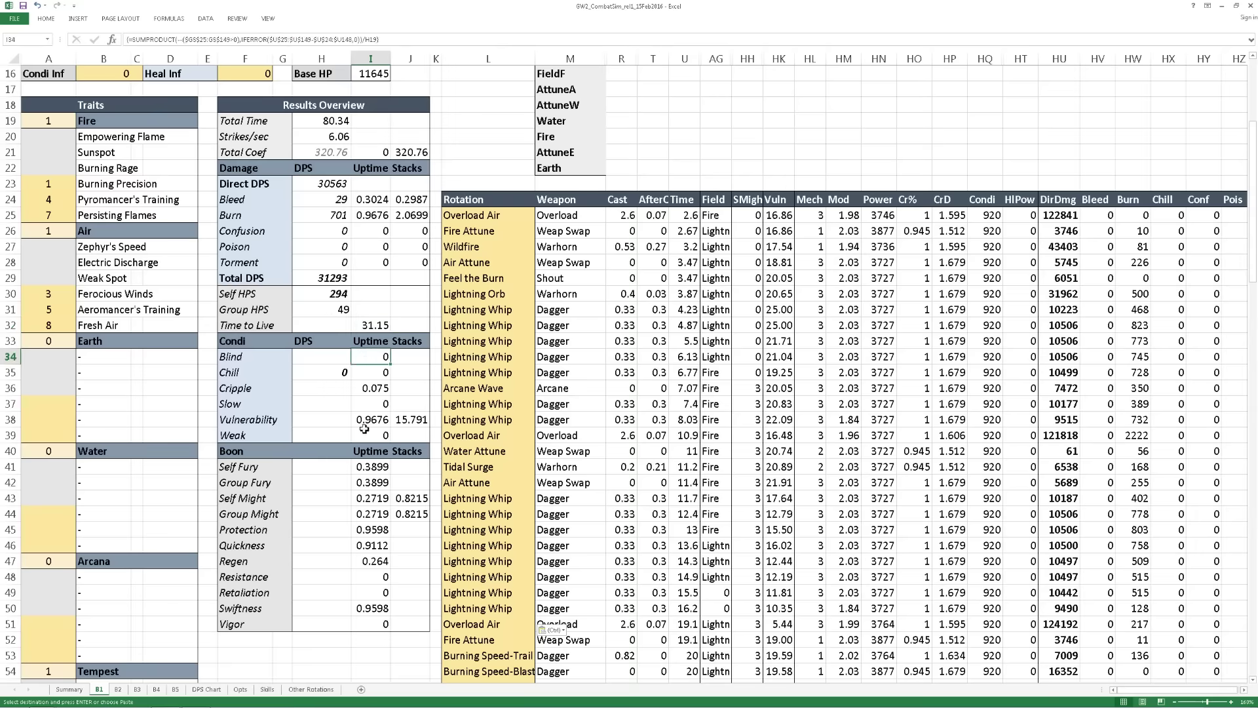
{"action": "left_click", "coordinate": [411, 423]}
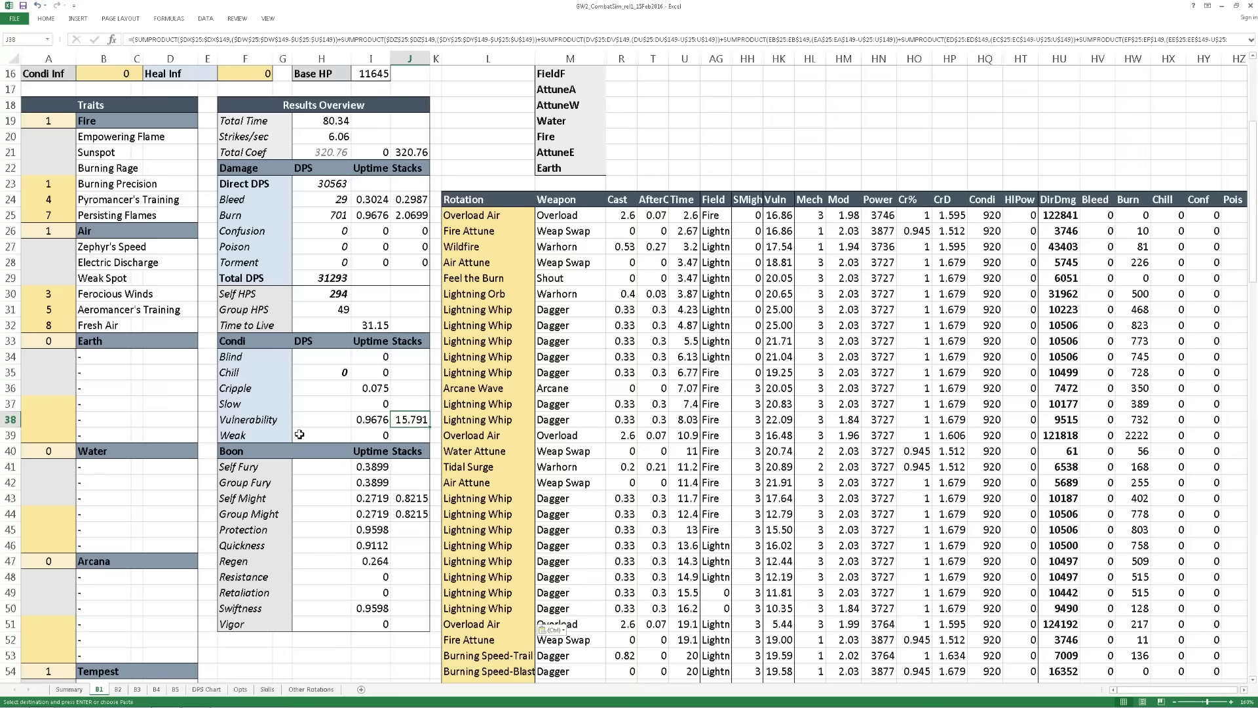
{"action": "left_click", "coordinate": [348, 486]}
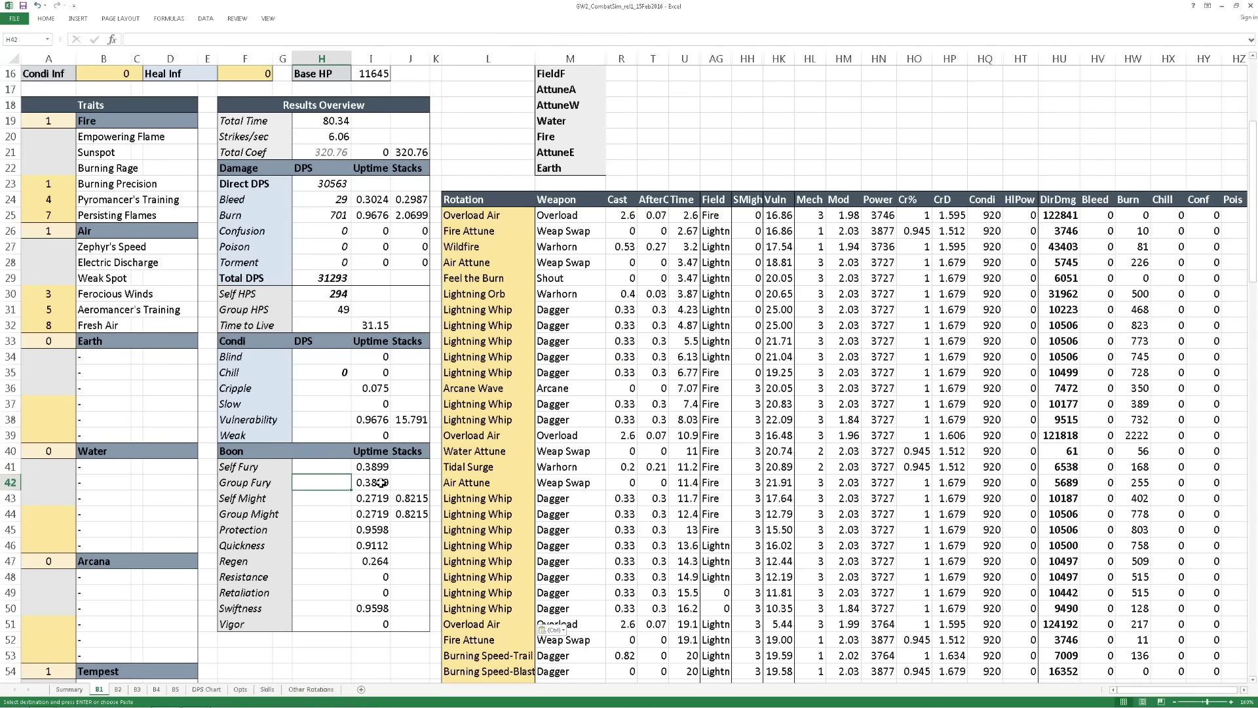
{"action": "left_click", "coordinate": [371, 619]}
Examine the Skill Priority Ranking table, including the Overload Air, Fire Attune and Arcane Wave entries and Fire Attune's DPSE formula.
{"action": "scroll", "coordinate": [375, 619], "scroll_direction": "down", "scroll_amount": 11}
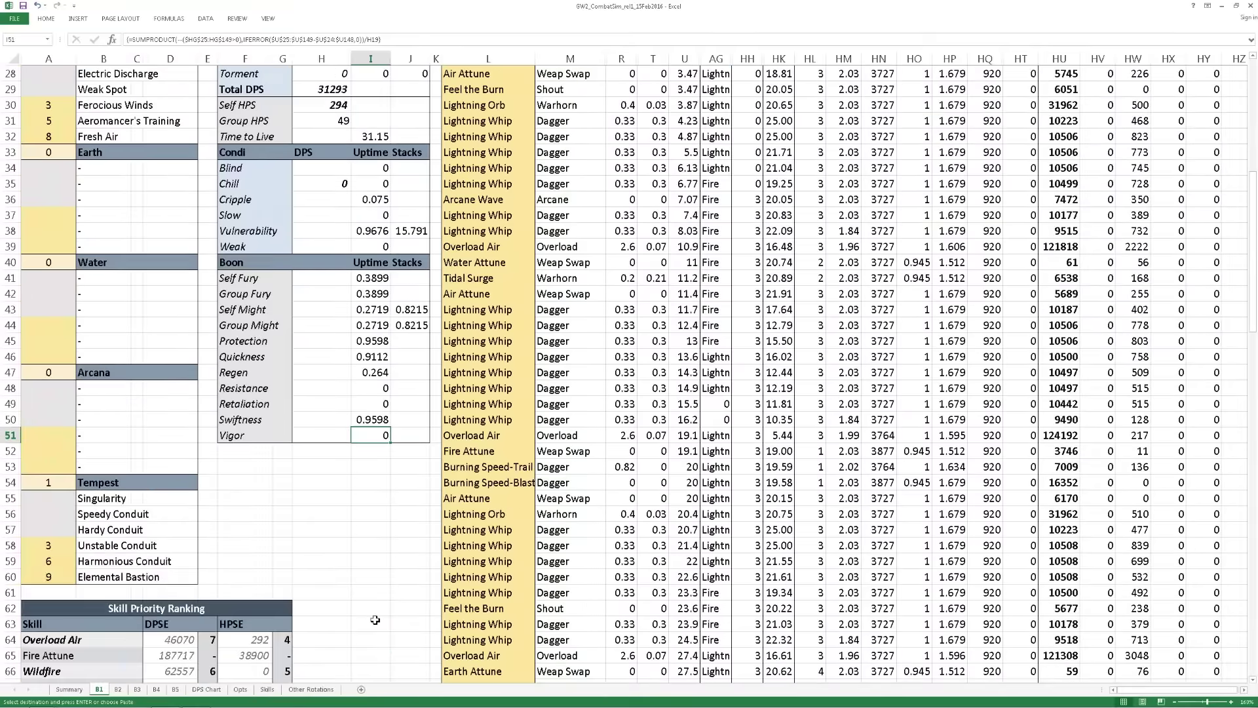
{"action": "scroll", "coordinate": [373, 612], "scroll_direction": "down", "scroll_amount": 1}
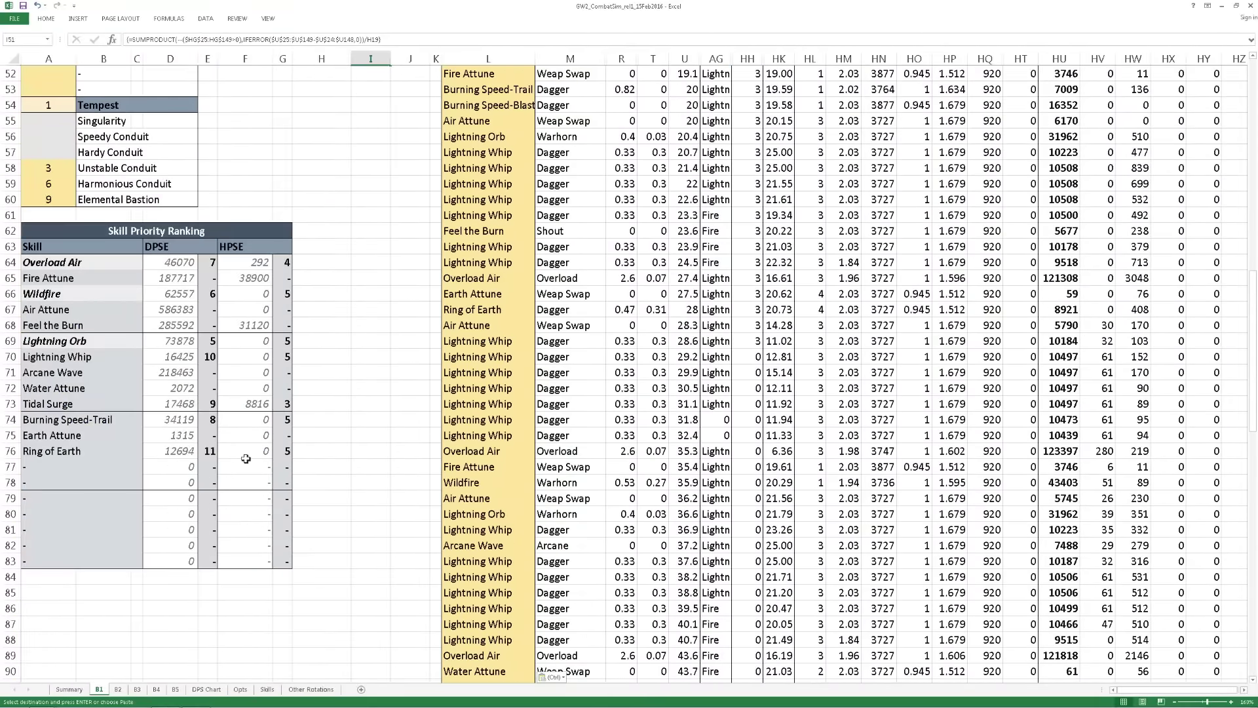
{"action": "left_click", "coordinate": [55, 230]}
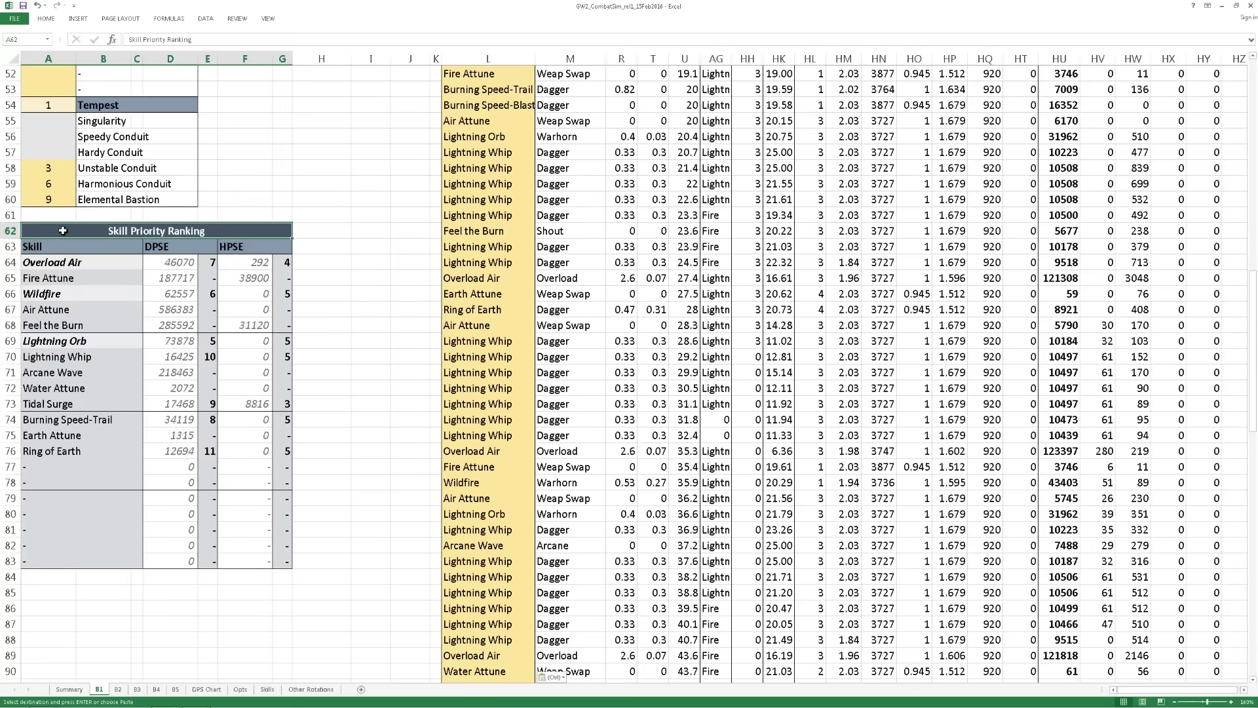
{"action": "left_click", "coordinate": [76, 262]}
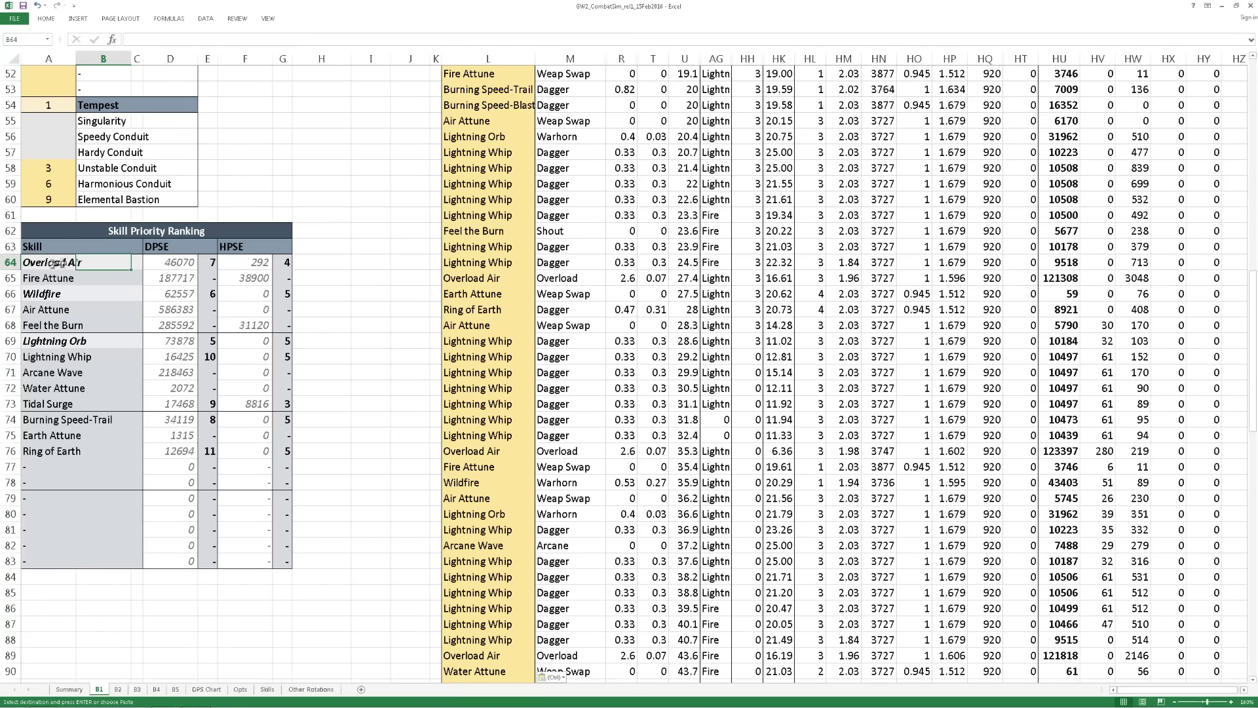
{"action": "left_click", "coordinate": [62, 262]}
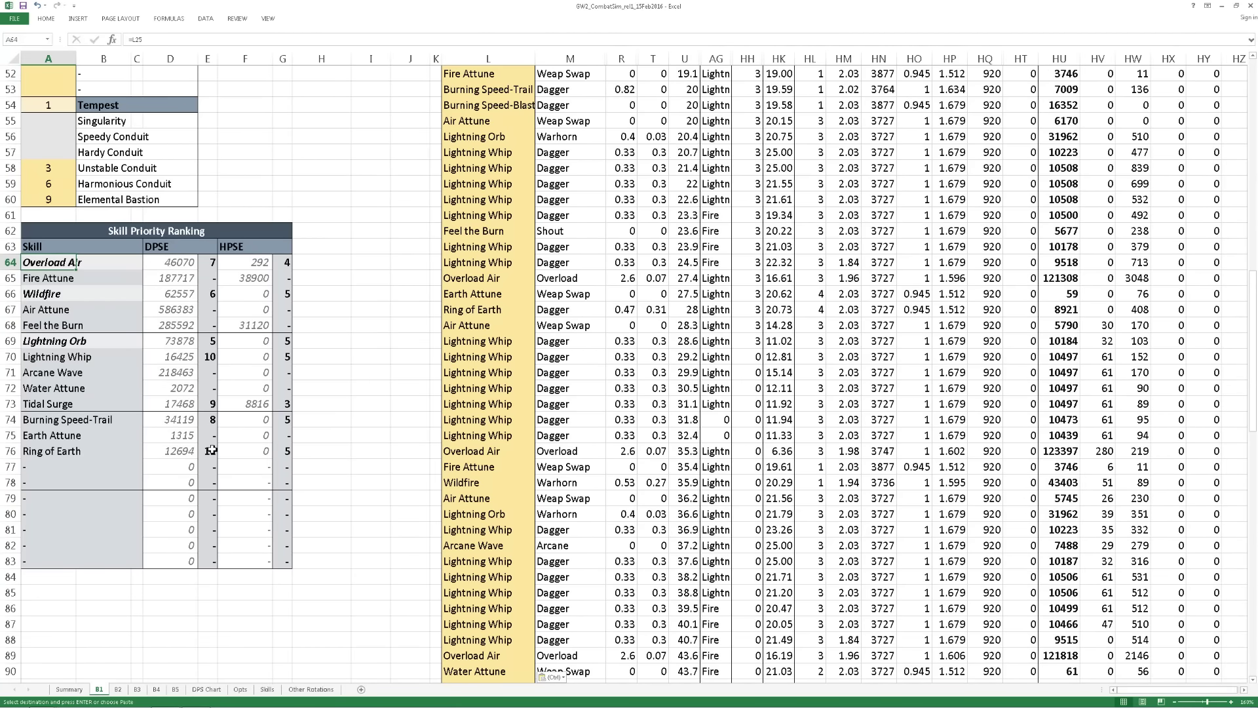
{"action": "left_click", "coordinate": [40, 281]}
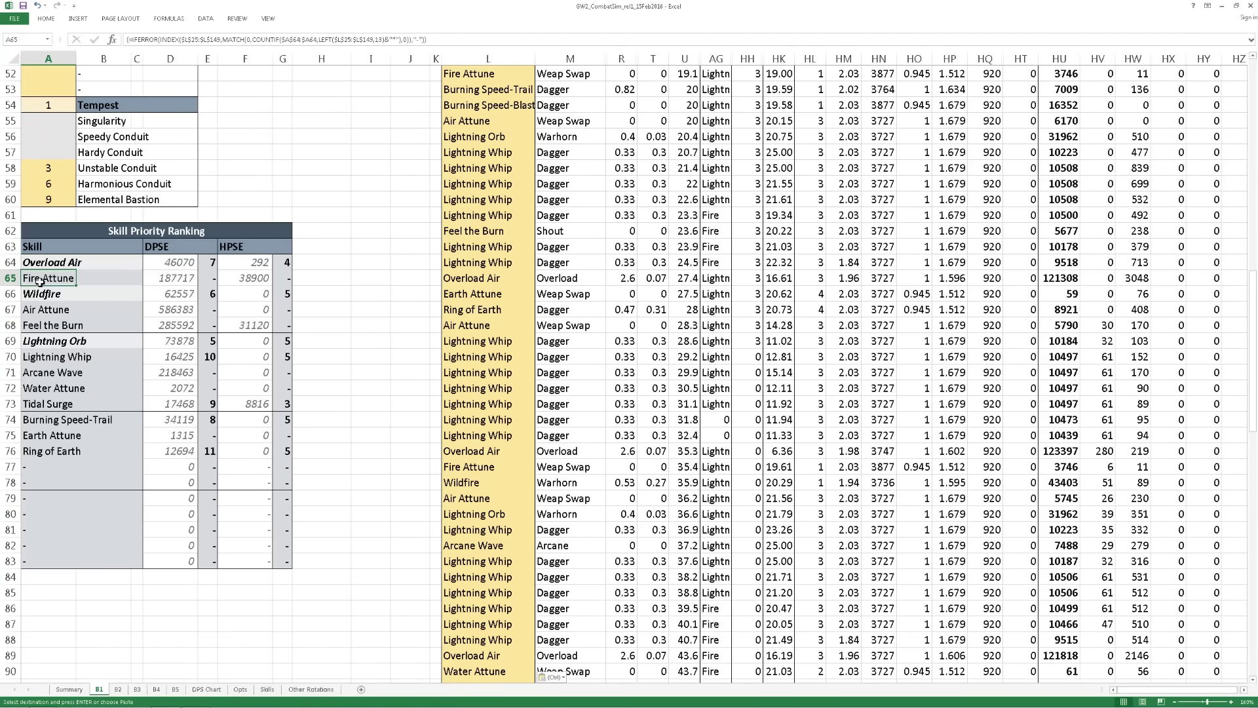
{"action": "left_click", "coordinate": [187, 278]}
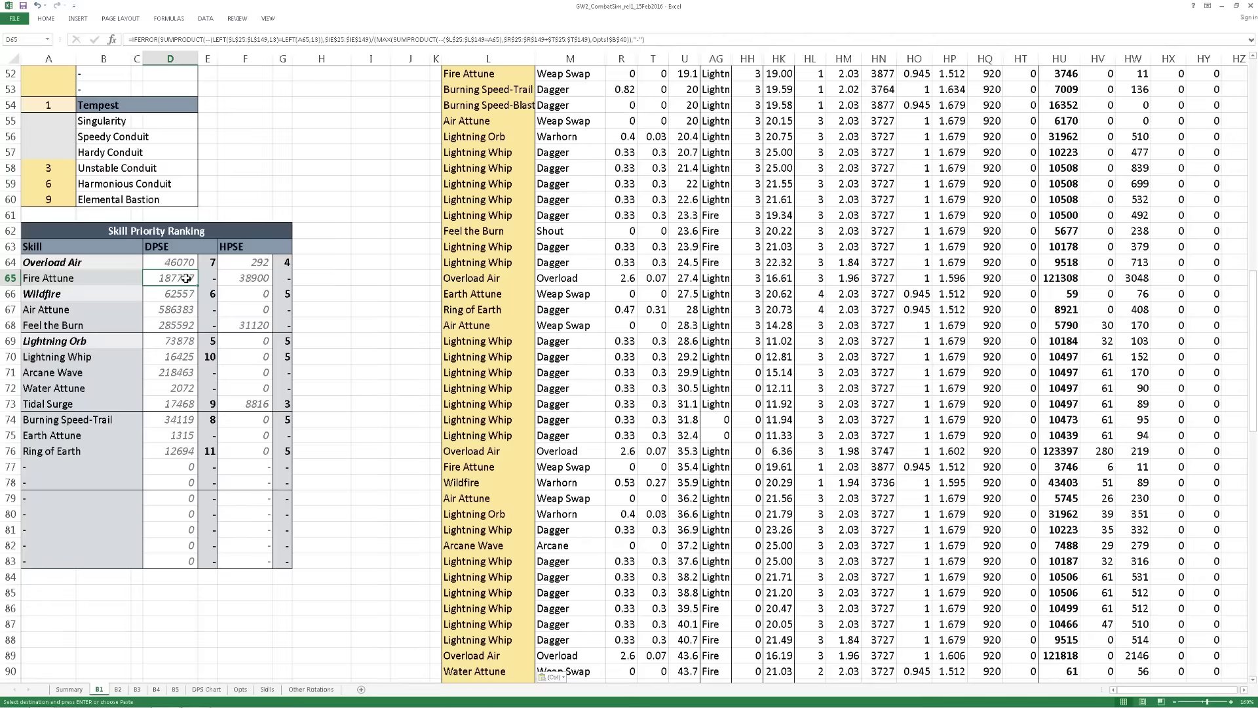
{"action": "left_click", "coordinate": [52, 375]}
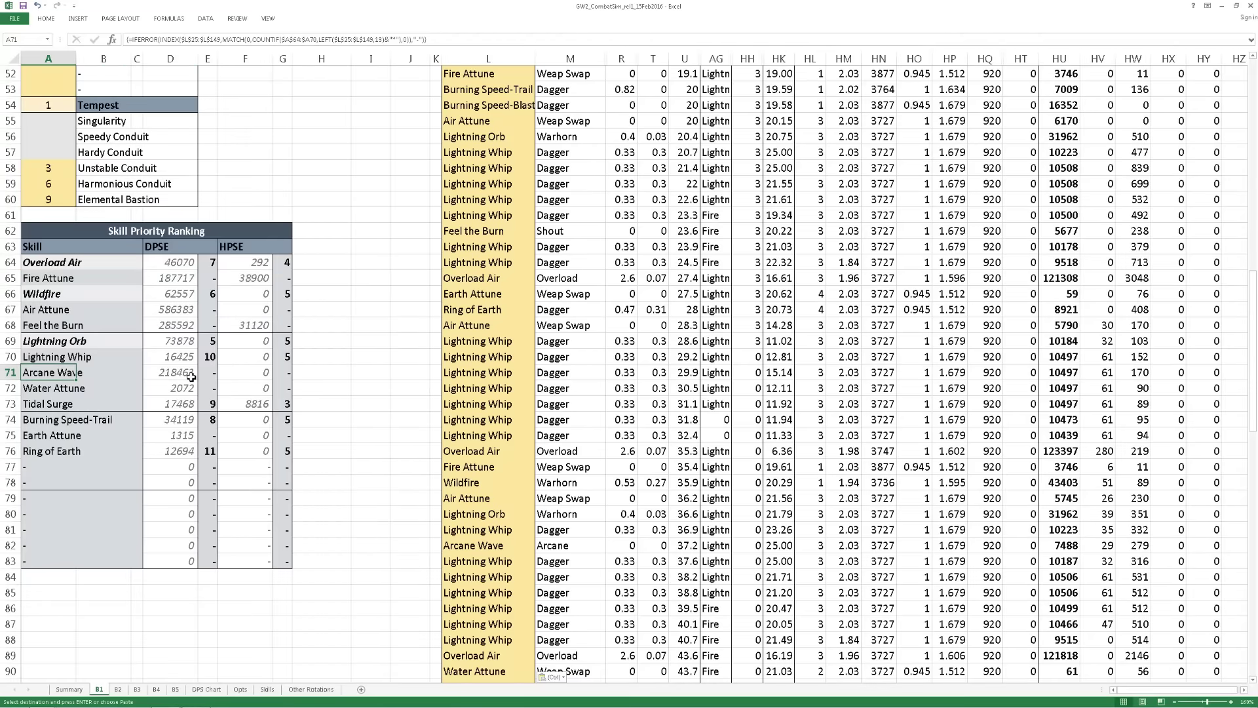
Examine the HPSE values and DPSE rank cells in the Skill Priority Ranking, including Overload Air, Fire Attune, Feel the Burn and Lightning Orb.
{"action": "left_click", "coordinate": [46, 465]}
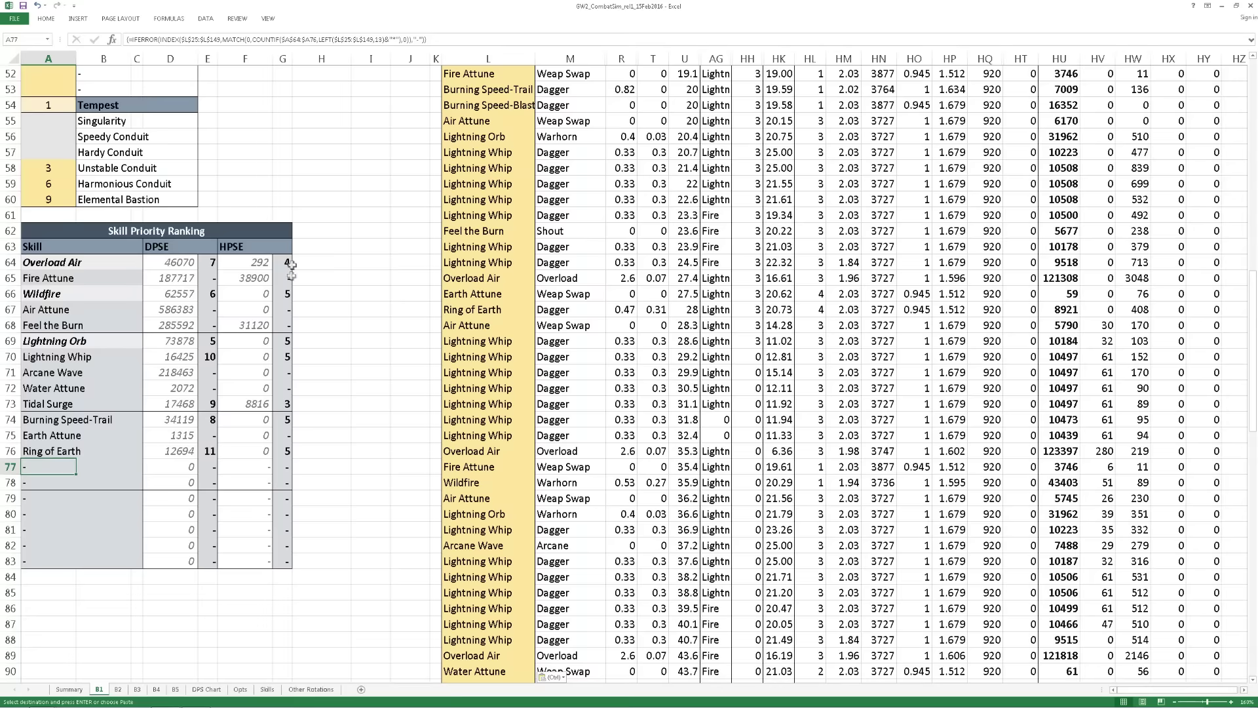
{"action": "left_click", "coordinate": [249, 328]}
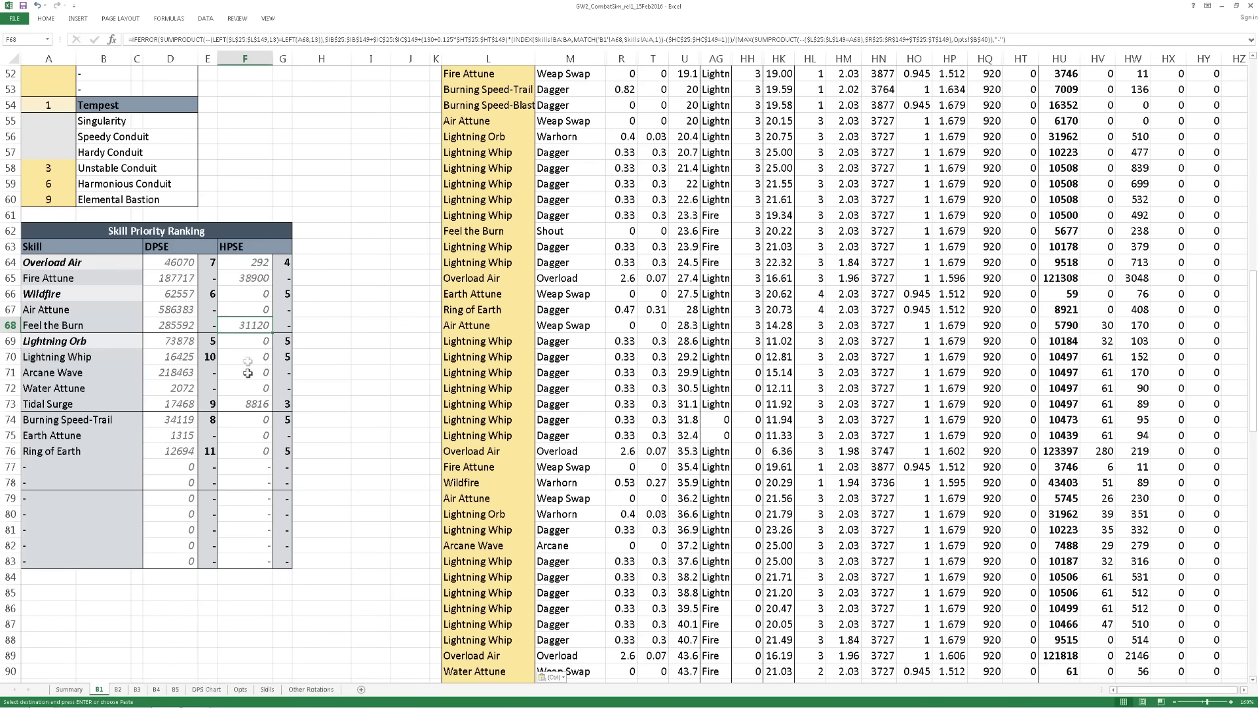
{"action": "left_click", "coordinate": [240, 248]}
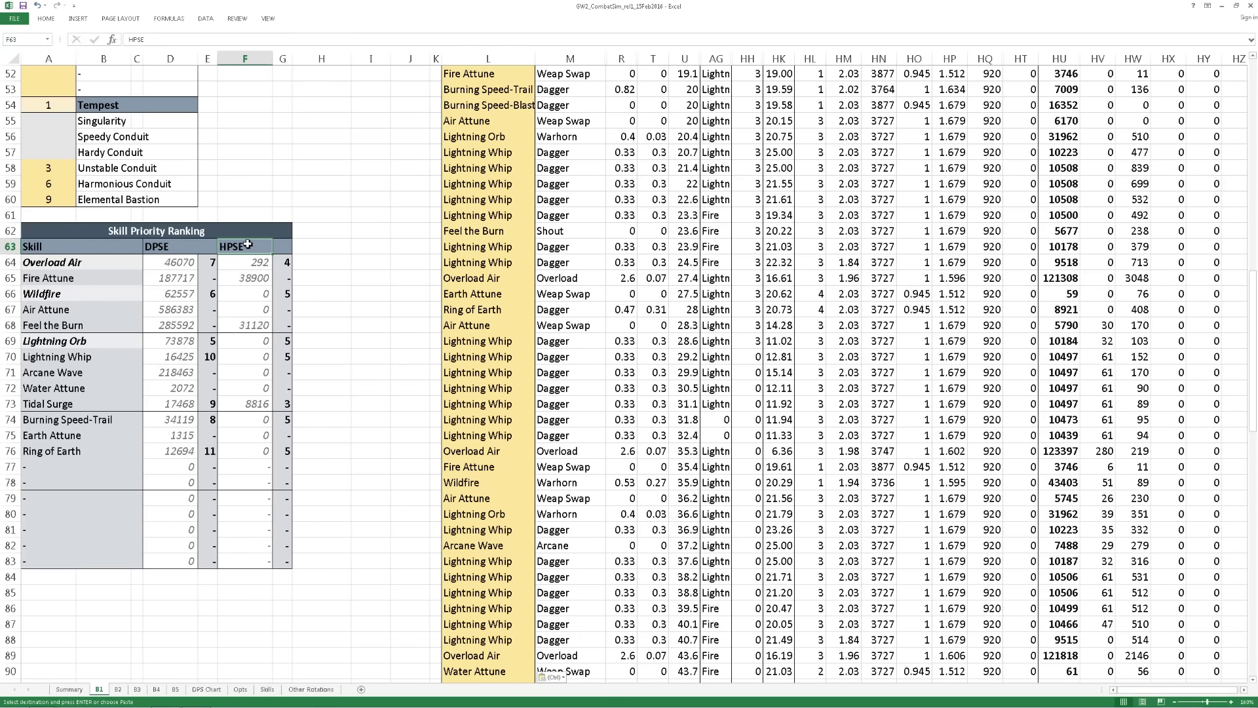
{"action": "left_click", "coordinate": [209, 278]}
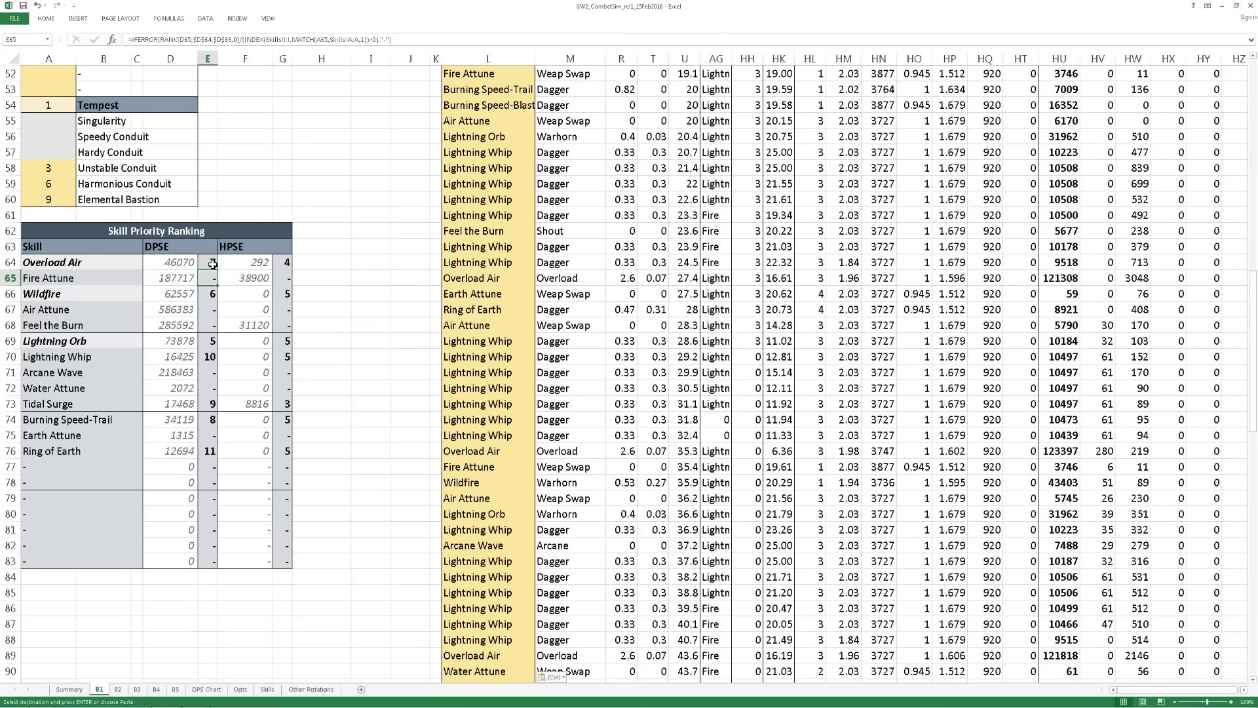
{"action": "left_click", "coordinate": [212, 263]}
{"action": "type", "text": "7"}
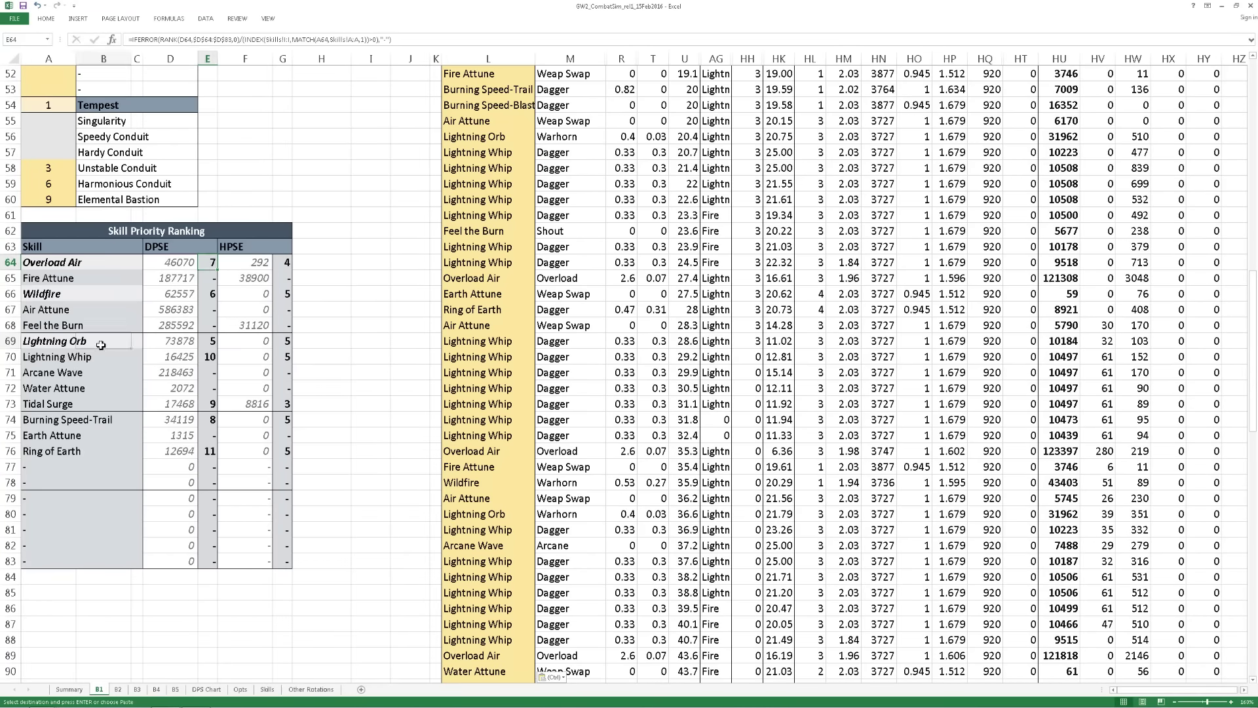
{"action": "left_click", "coordinate": [41, 343]}
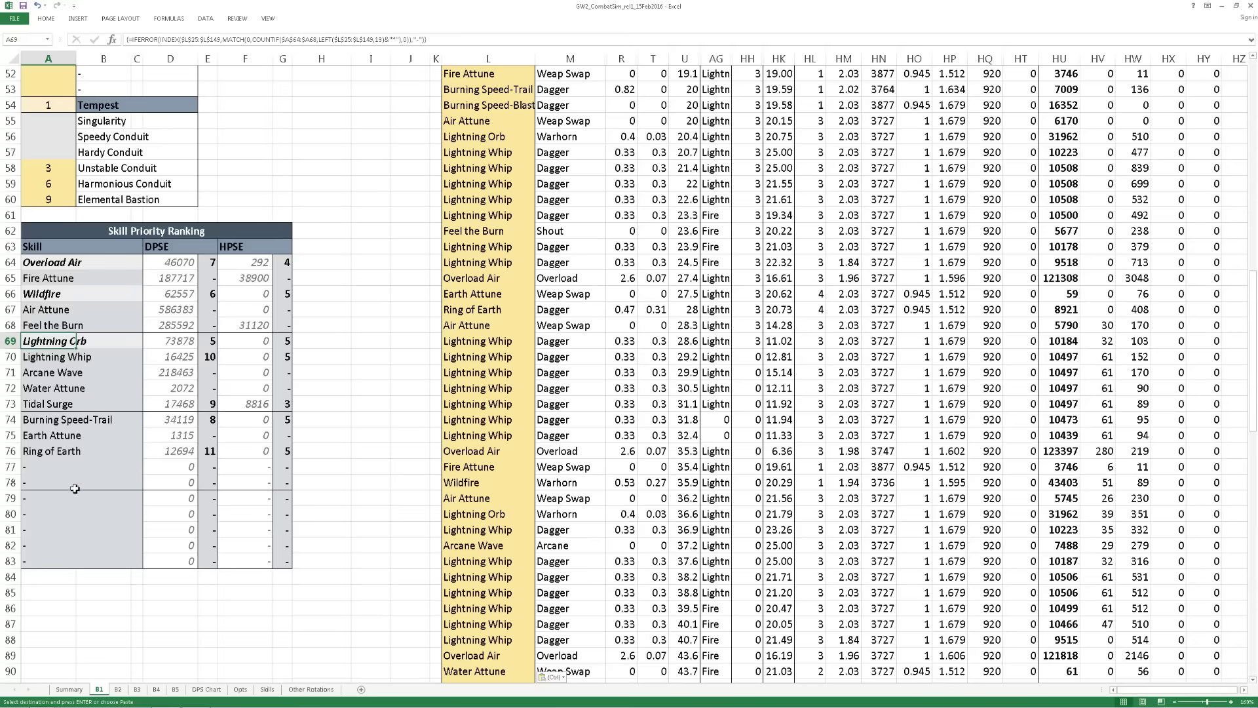
Return to the class cell at the start of the B1 sheet.
{"action": "left_click", "coordinate": [223, 136]}
{"action": "scroll", "coordinate": [222, 140], "scroll_direction": "up", "scroll_amount": 8}
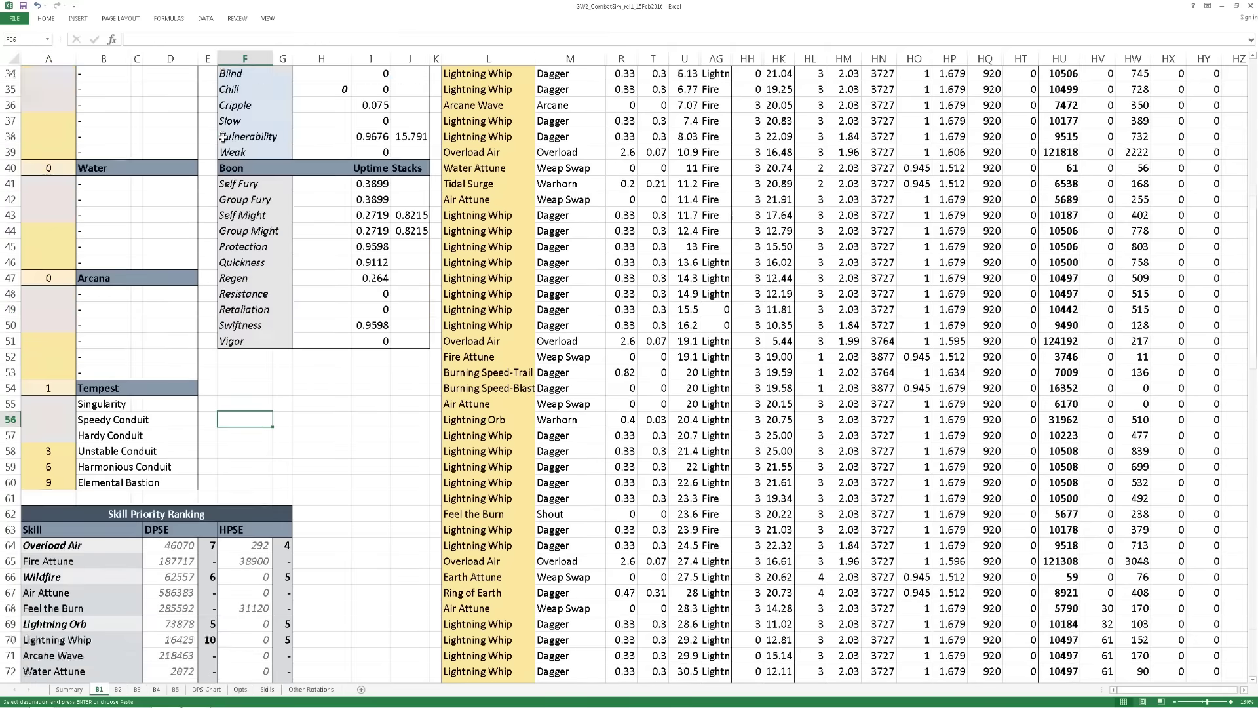
{"action": "scroll", "coordinate": [222, 146], "scroll_direction": "up", "scroll_amount": 9}
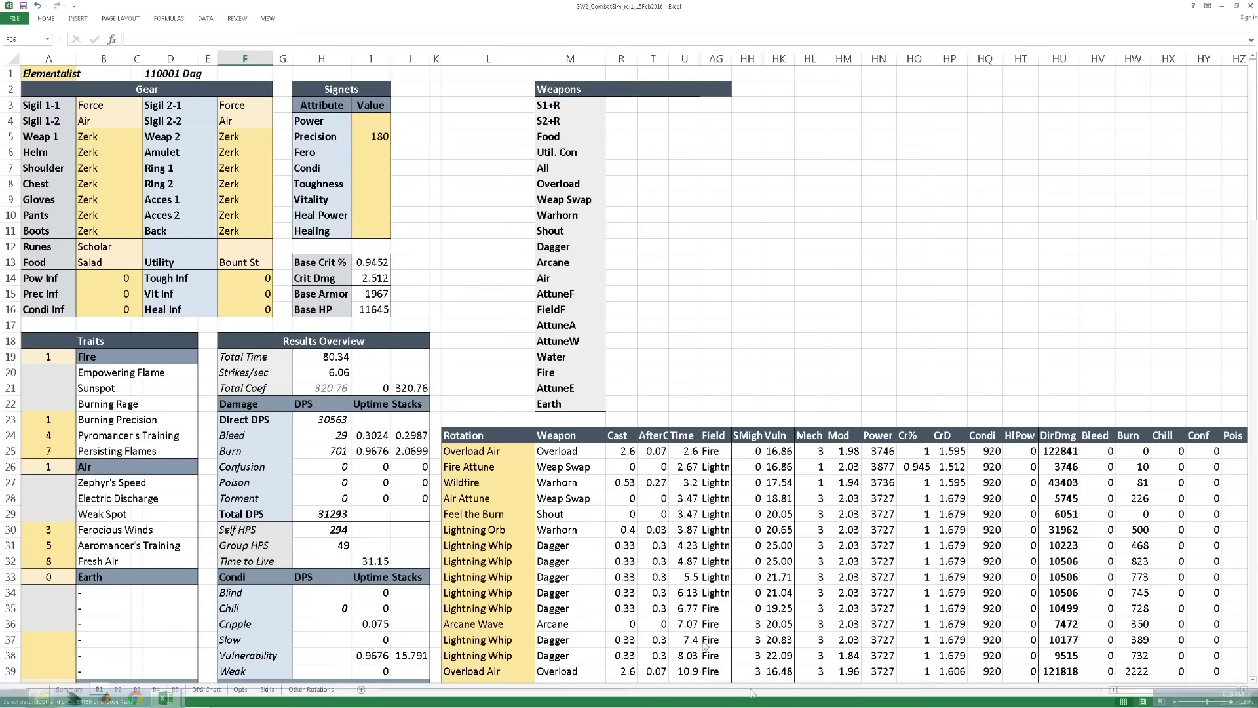
{"action": "left_click", "coordinate": [52, 74]}
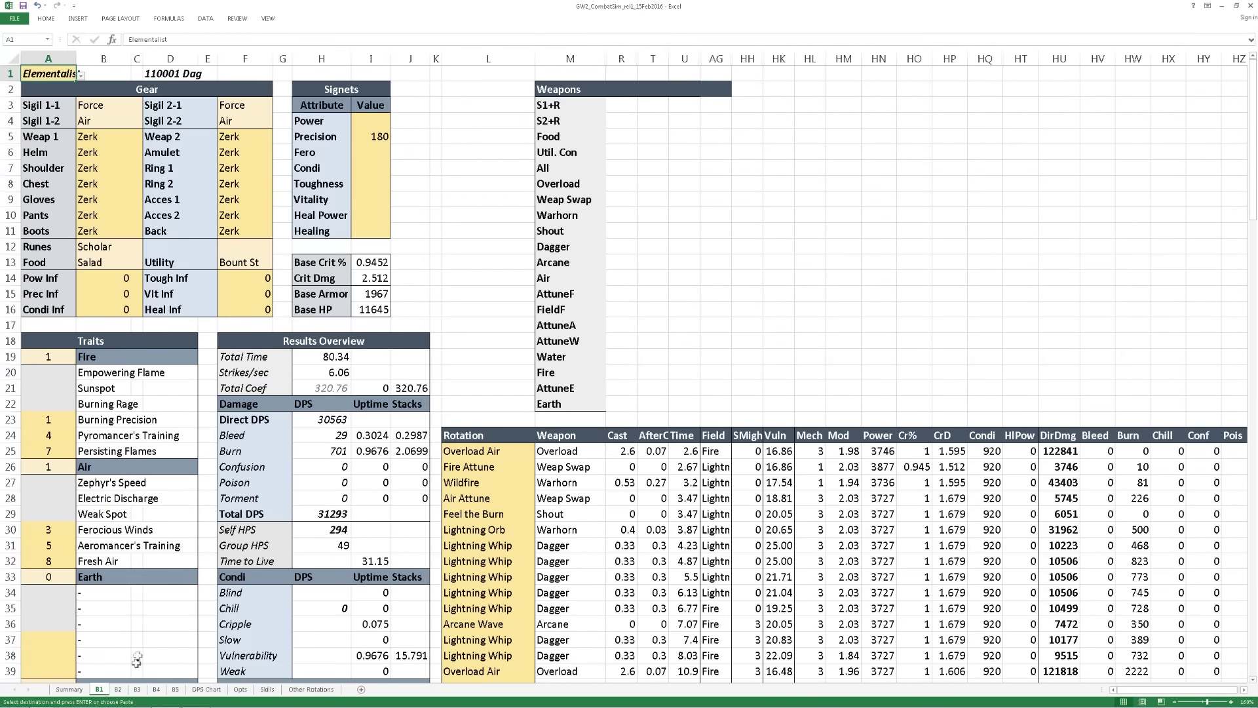
Inspect the Guardian build on the B2 sheet, including its class cell and the Hammer Bash and Symbol of Protection rotation entries.
{"action": "left_click", "coordinate": [124, 692]}
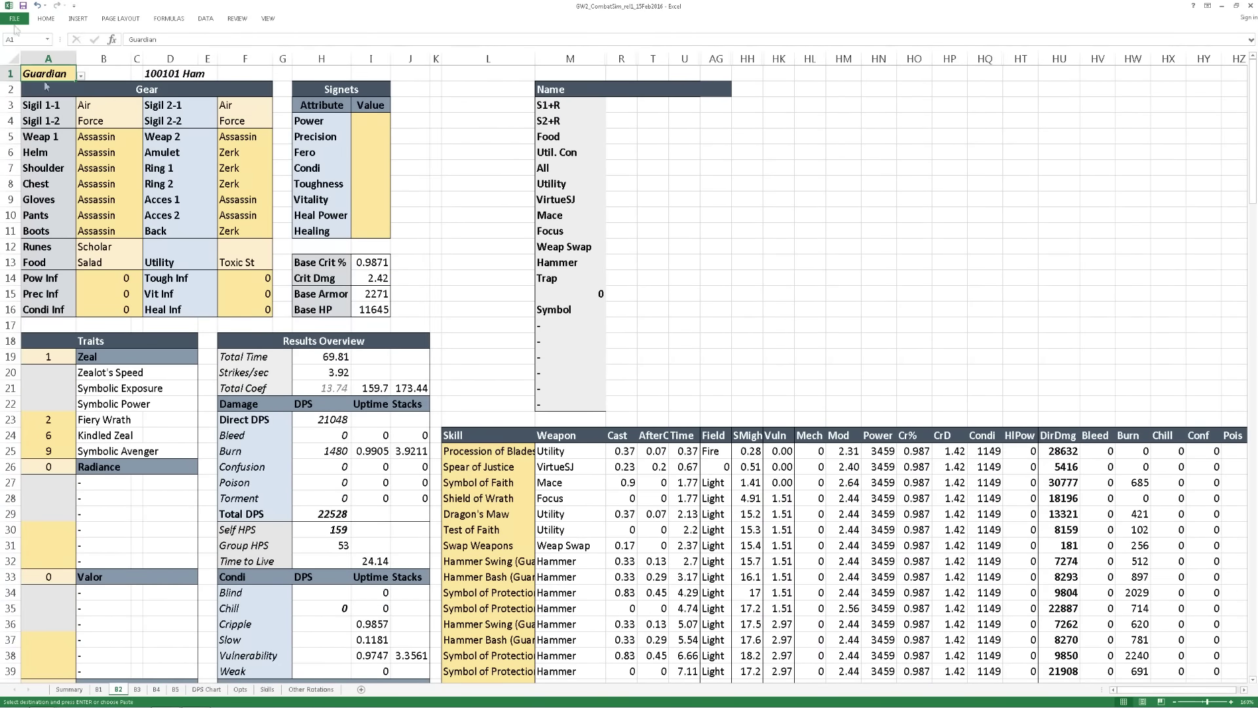
{"action": "left_click", "coordinate": [498, 578]}
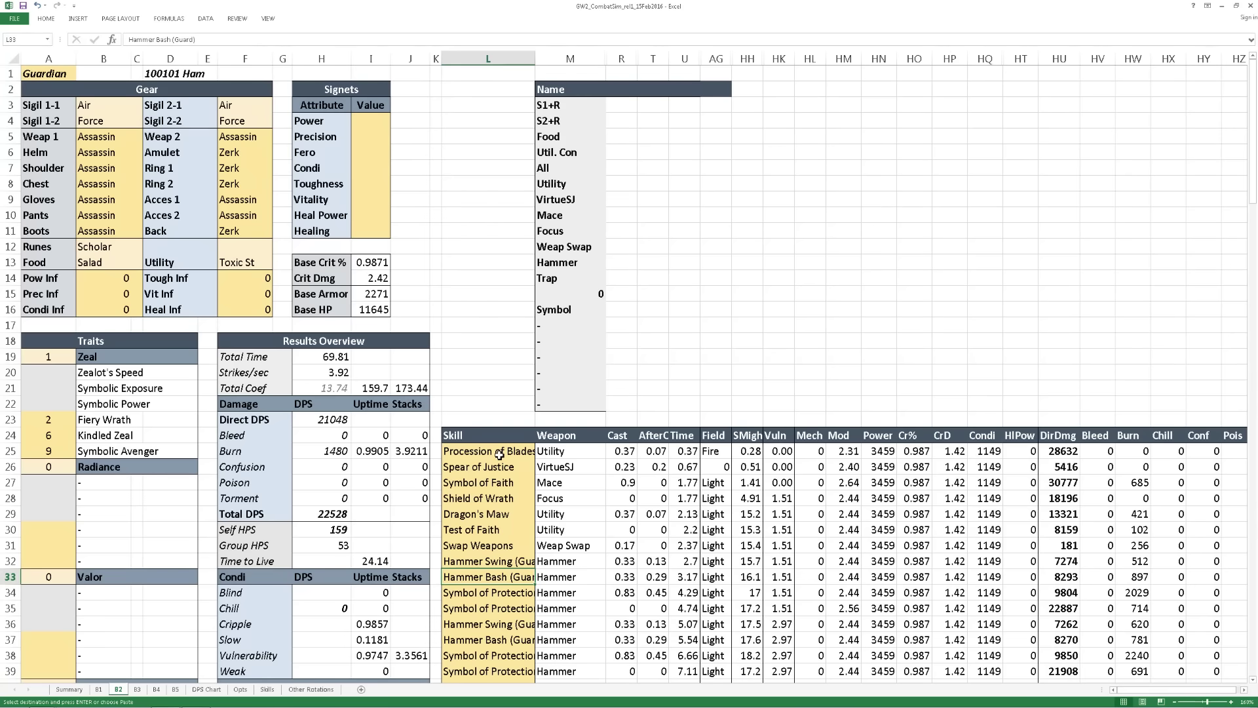
{"action": "left_click", "coordinate": [488, 593]}
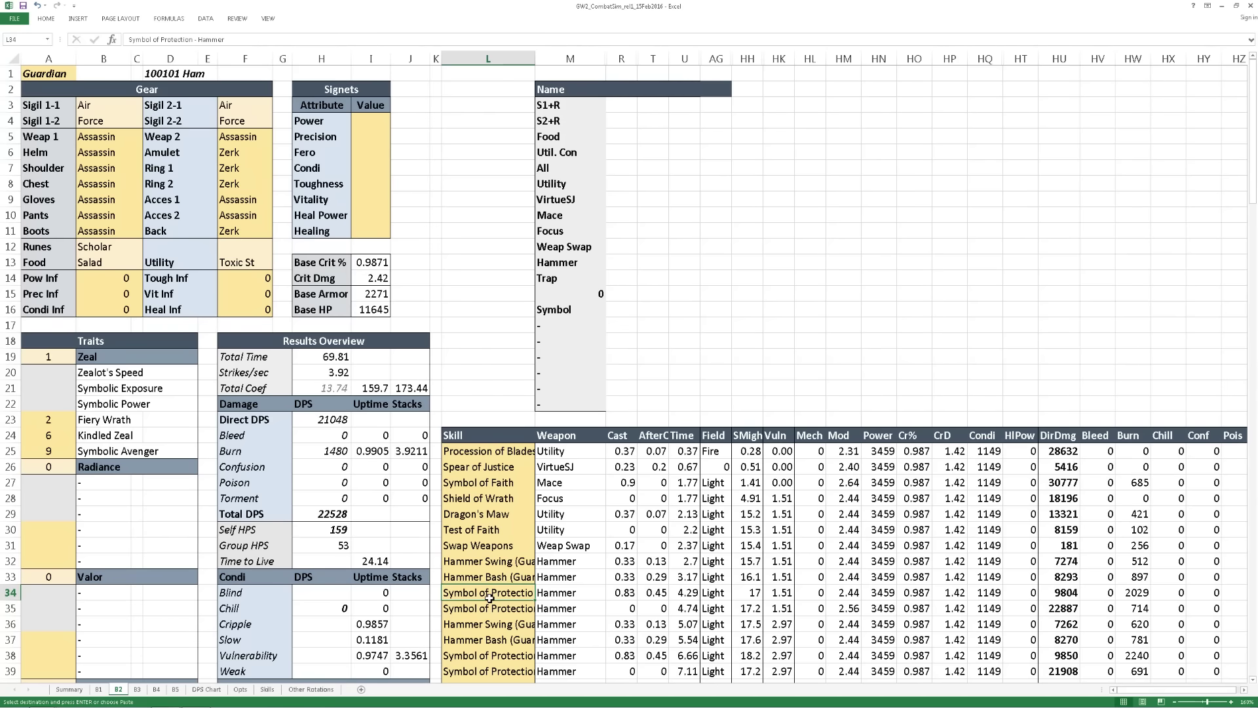
{"action": "key", "text": "Down"}
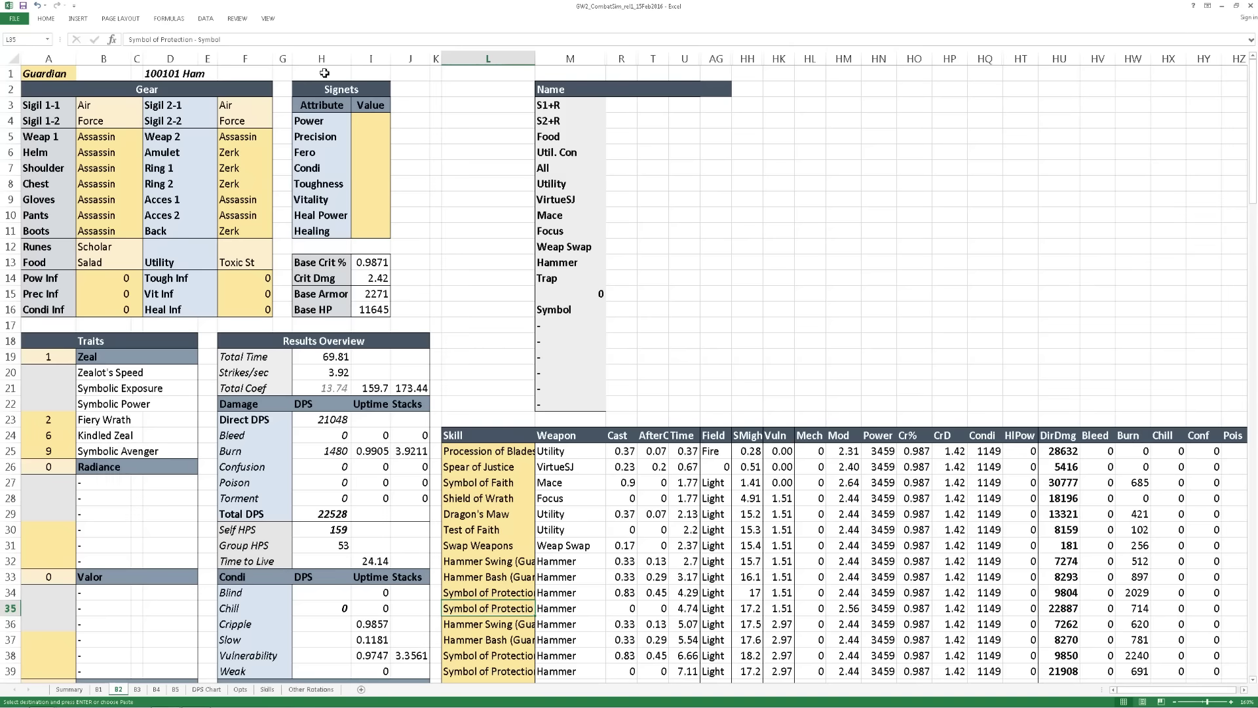
{"action": "left_click", "coordinate": [55, 74]}
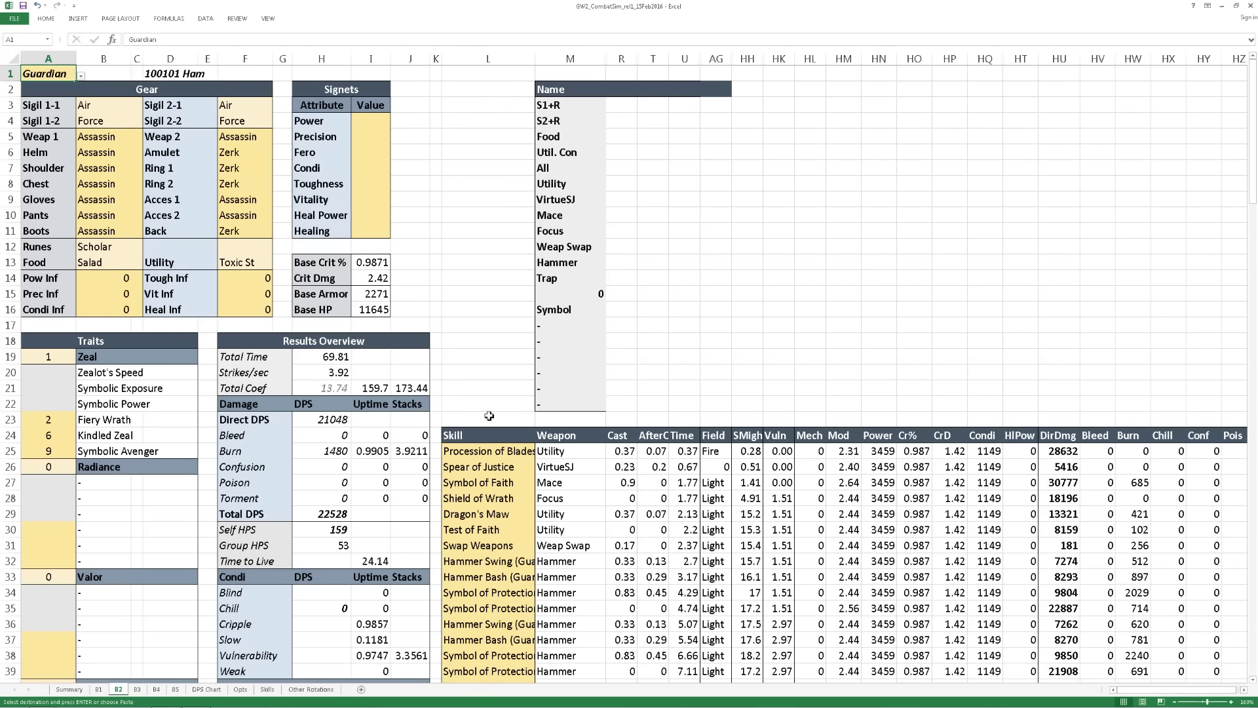
{"action": "scroll", "coordinate": [499, 370], "scroll_direction": "down", "scroll_amount": 1}
{"action": "scroll", "coordinate": [499, 370], "scroll_direction": "up", "scroll_amount": 1}
Compare the builds' cumulative DPS curves on the DPS Chart sheet, including the Dag Ele, Condi Sc Necro, GS Warr and Ham Guard series.
{"action": "left_click", "coordinate": [206, 690]}
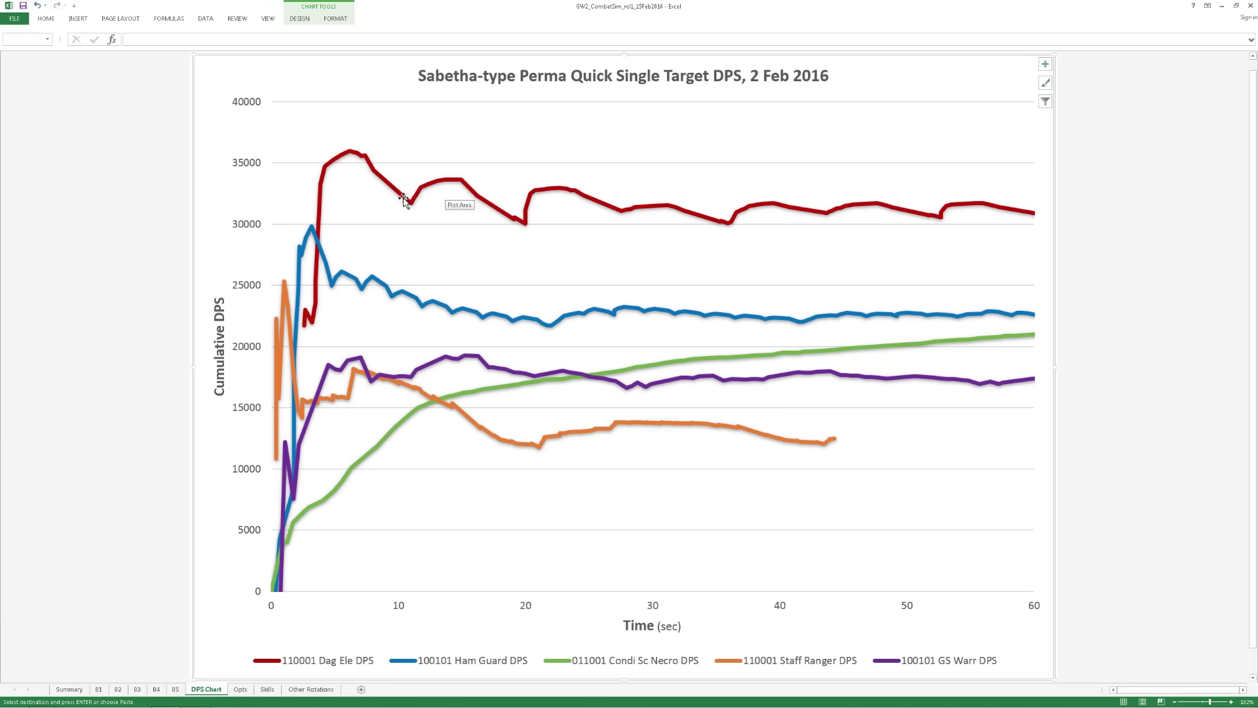
{"action": "mouse_move", "coordinate": [402, 202]}
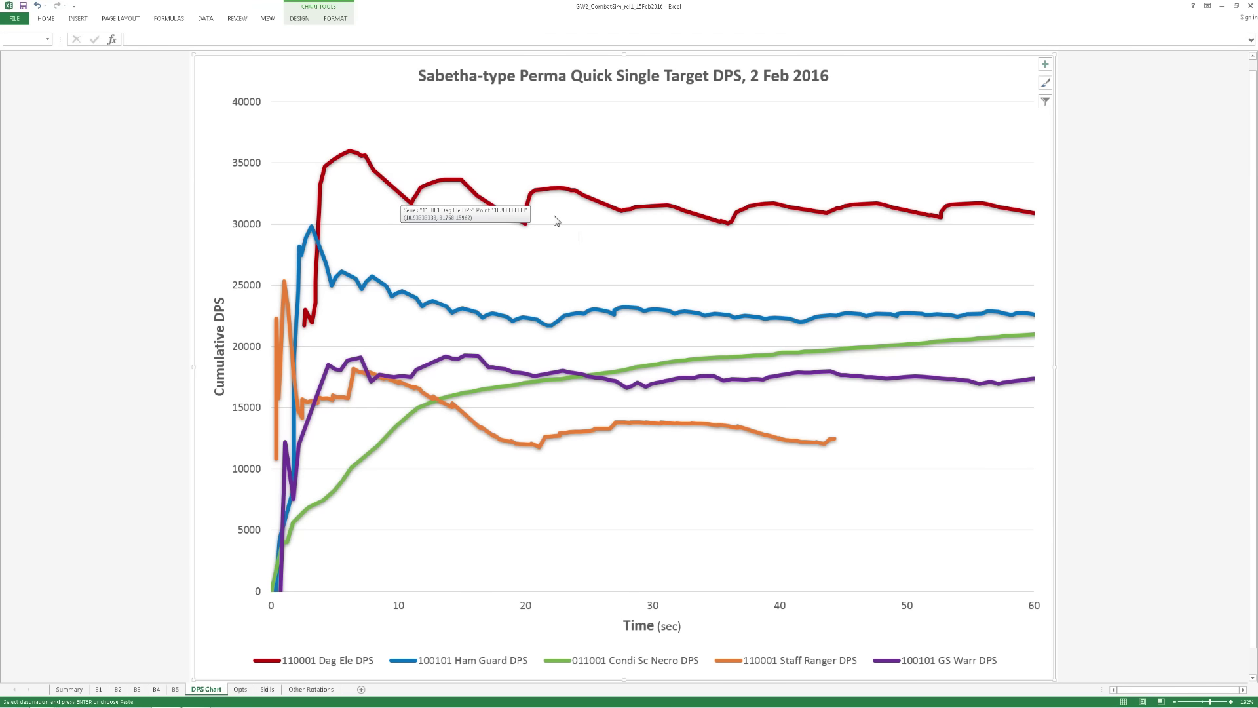
{"action": "left_click", "coordinate": [599, 374]}
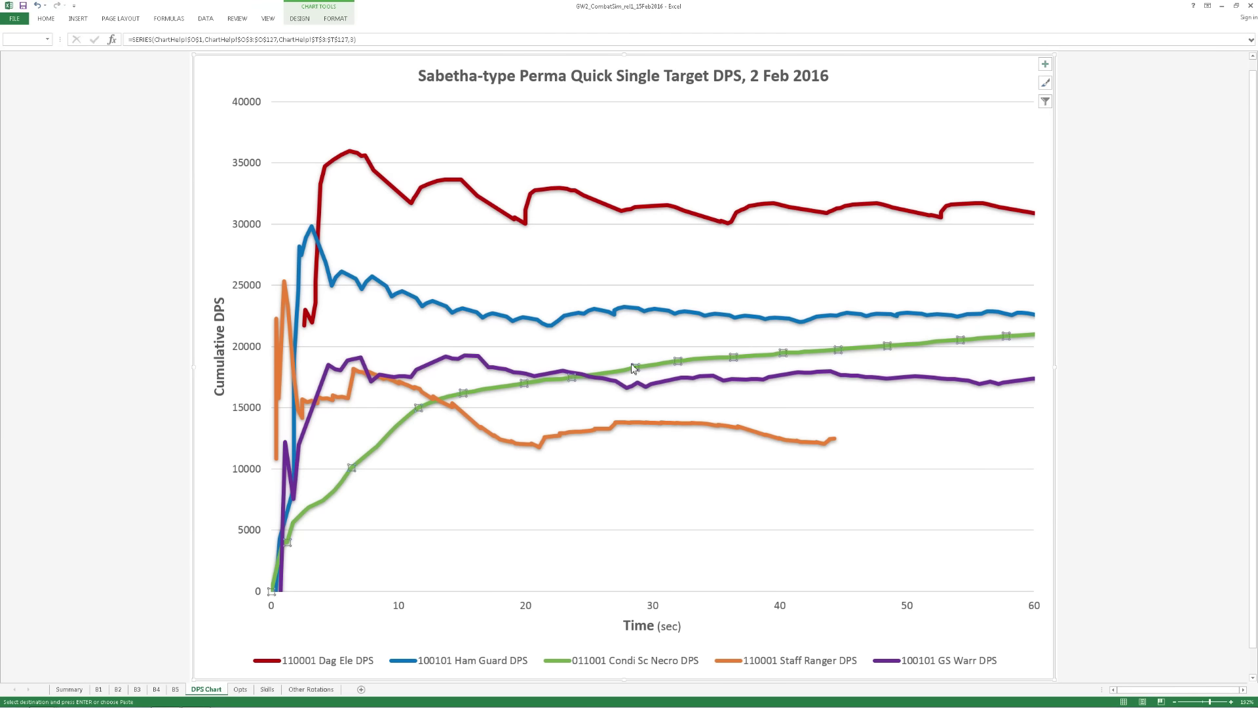
{"action": "left_click", "coordinate": [598, 381]}
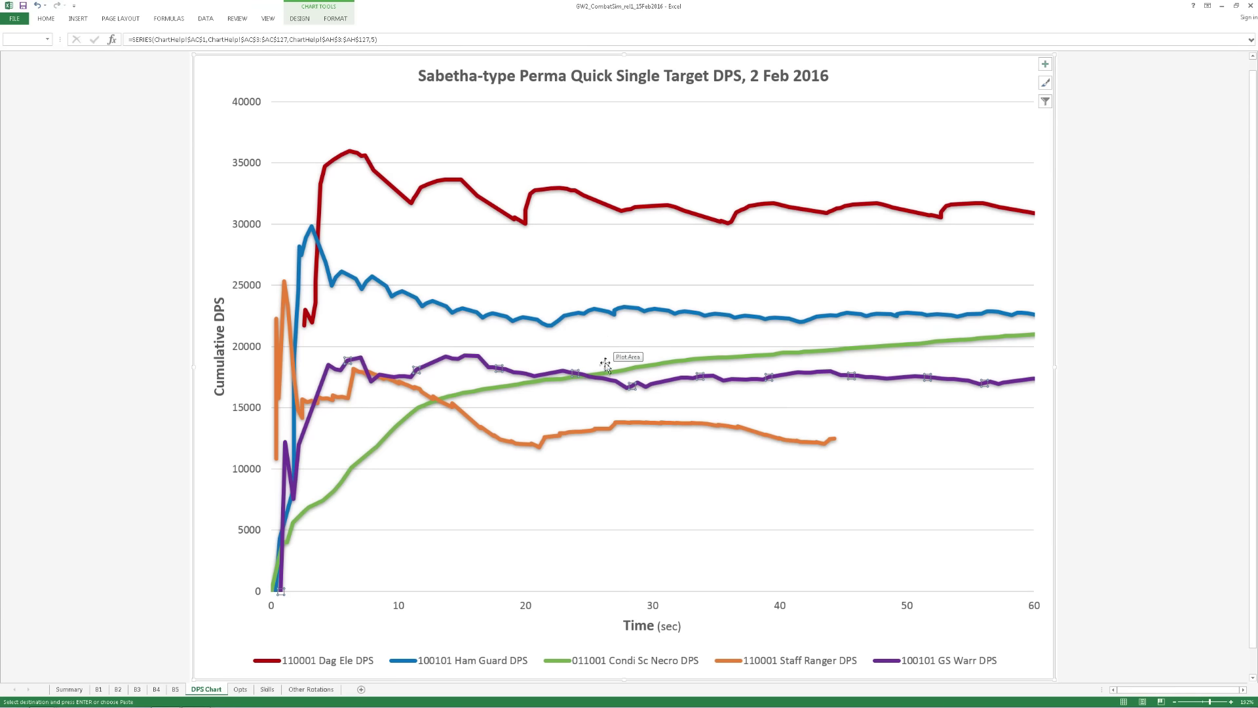
{"action": "left_click", "coordinate": [590, 377]}
{"action": "left_click_drag", "start_coordinate": [594, 379], "coordinate": [604, 378]}
{"action": "mouse_move", "coordinate": [617, 372]}
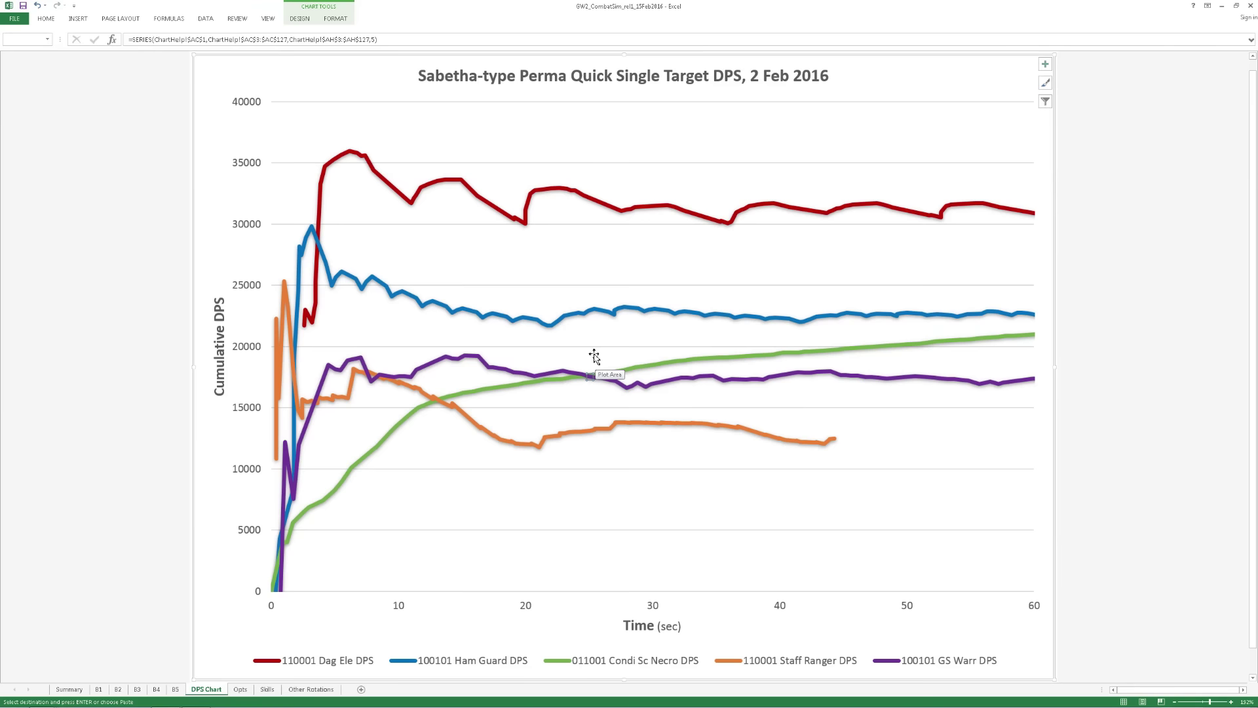
{"action": "mouse_move", "coordinate": [612, 321]}
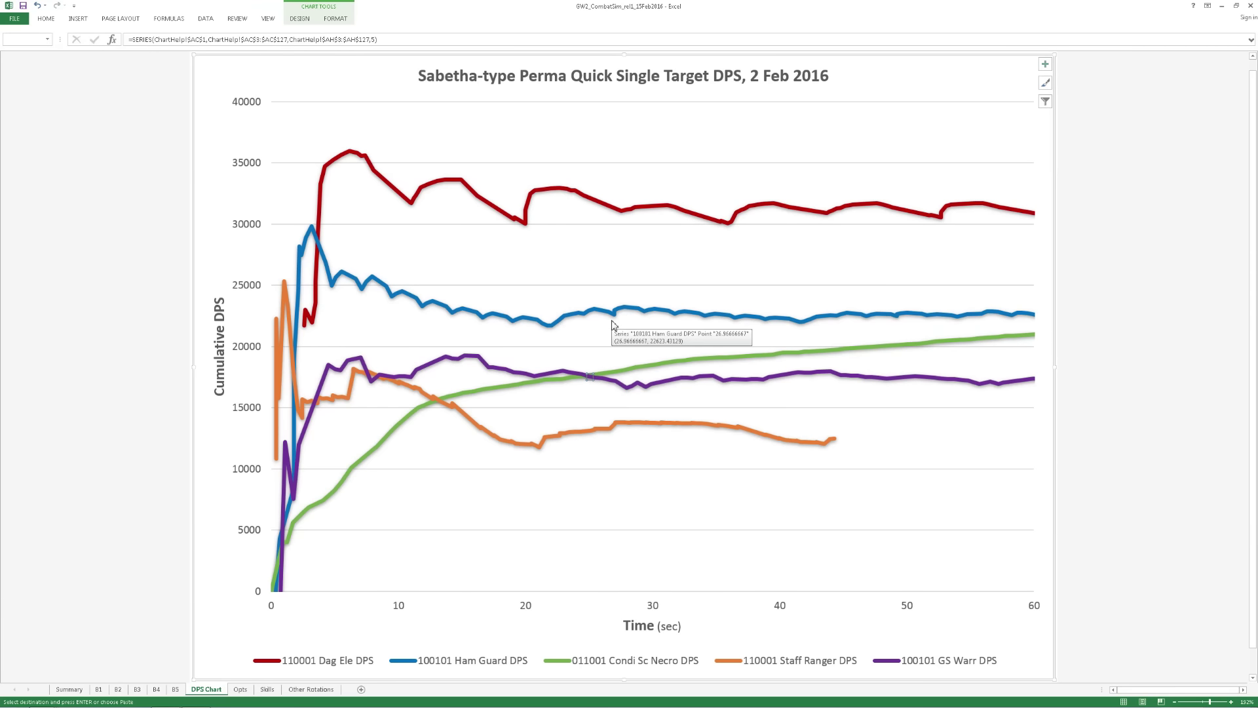
Open the Opts sheet and look at the Prestack Might setting.
{"action": "left_click", "coordinate": [240, 688]}
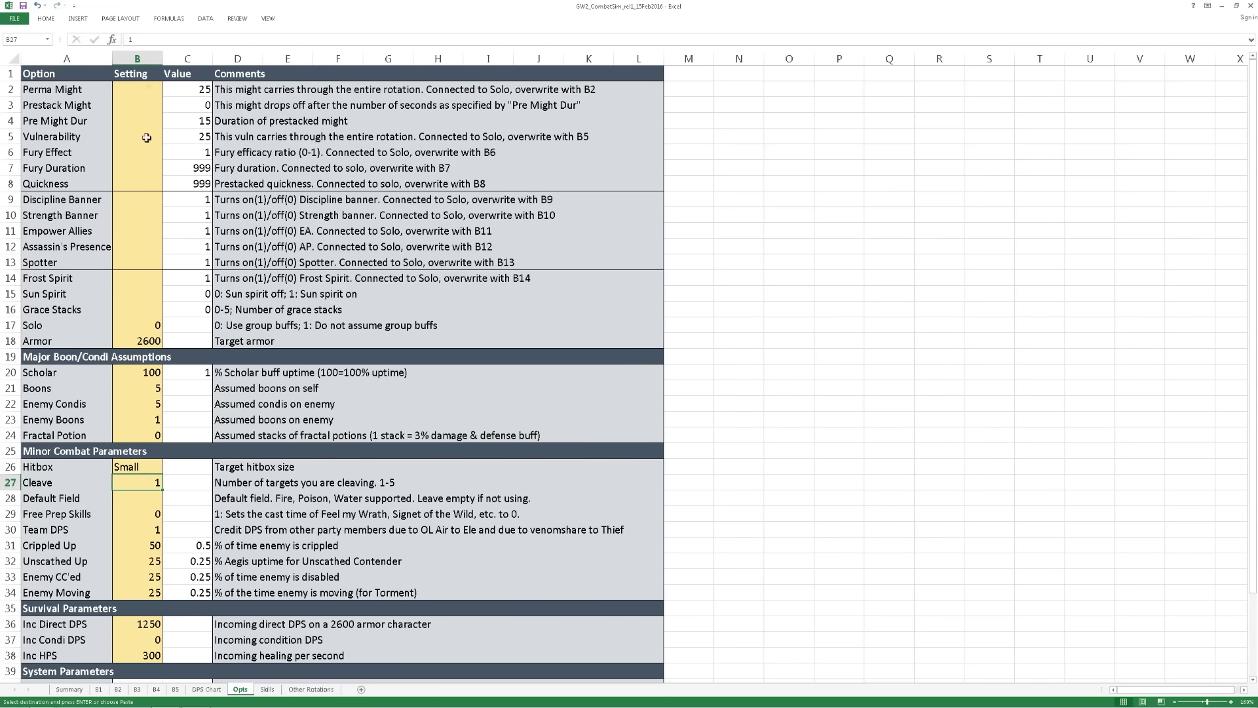
{"action": "left_click", "coordinate": [142, 104]}
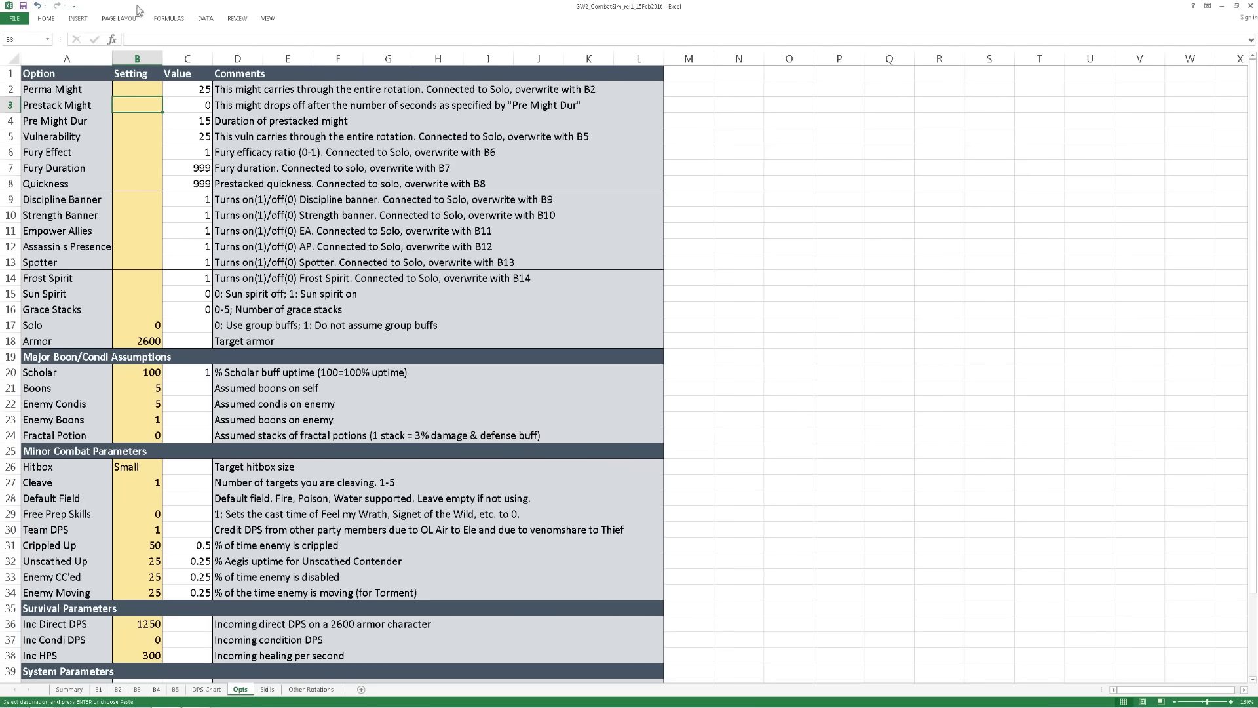
Try the Solo option at 1 to drop the assumed group buffs, and restore it to 0.
{"action": "left_click", "coordinate": [138, 325]}
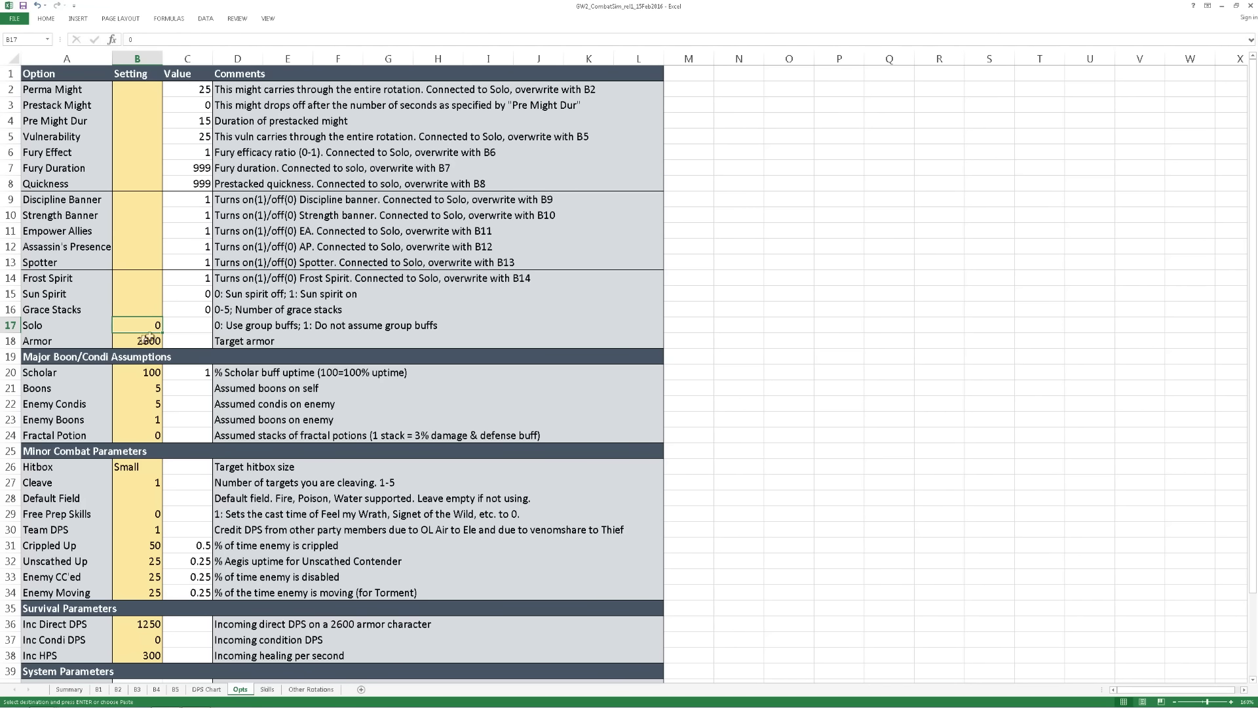
{"action": "type", "text": "1"}
{"action": "key", "text": "Return"}
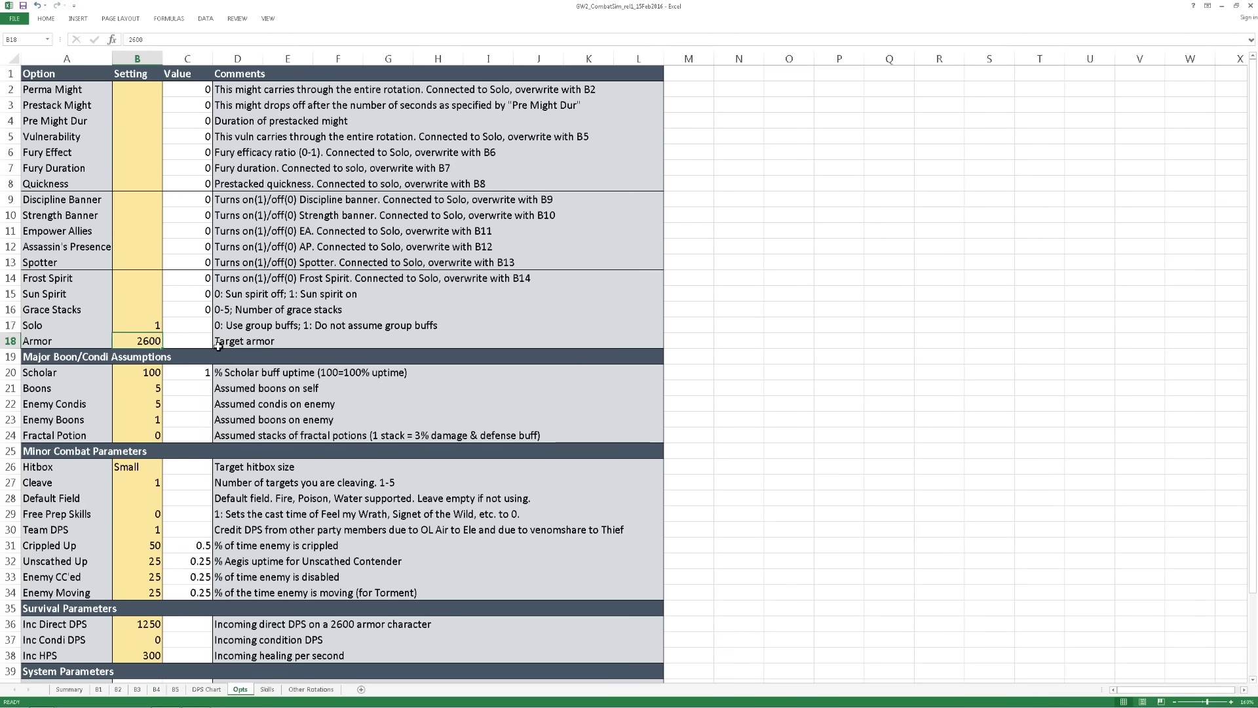
{"action": "key", "text": "ctrl+z"}
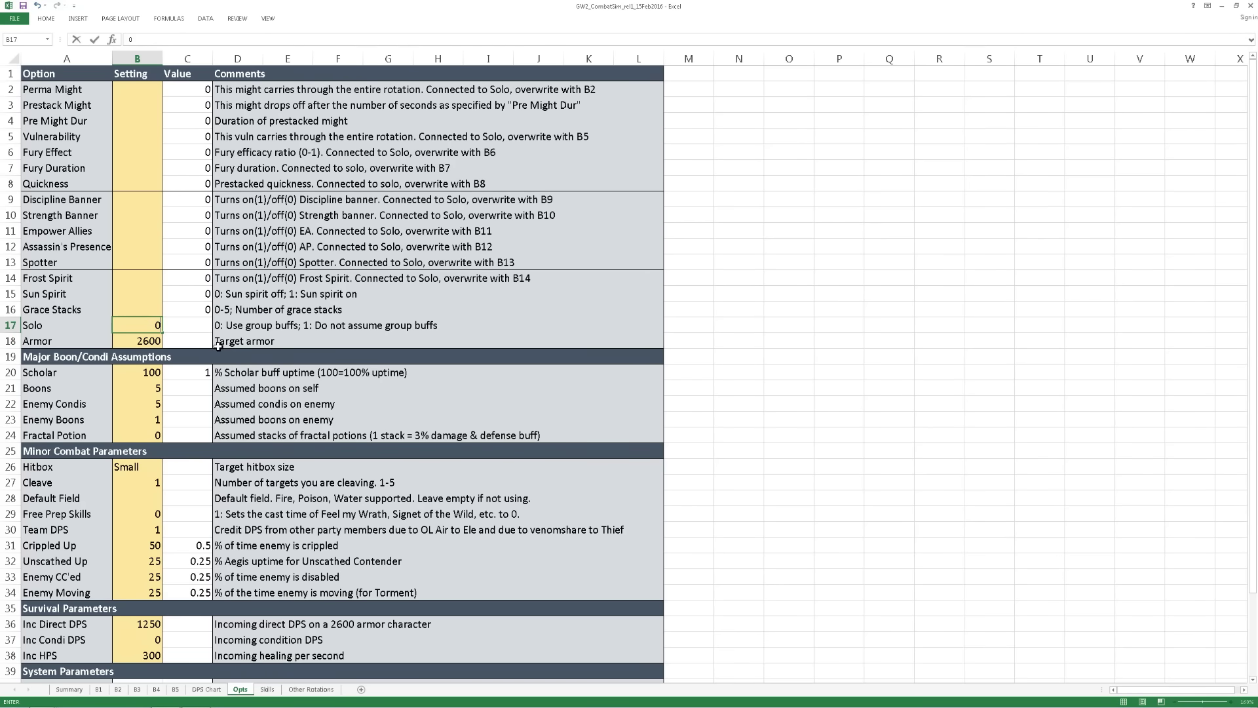
{"action": "key", "text": "Down"}
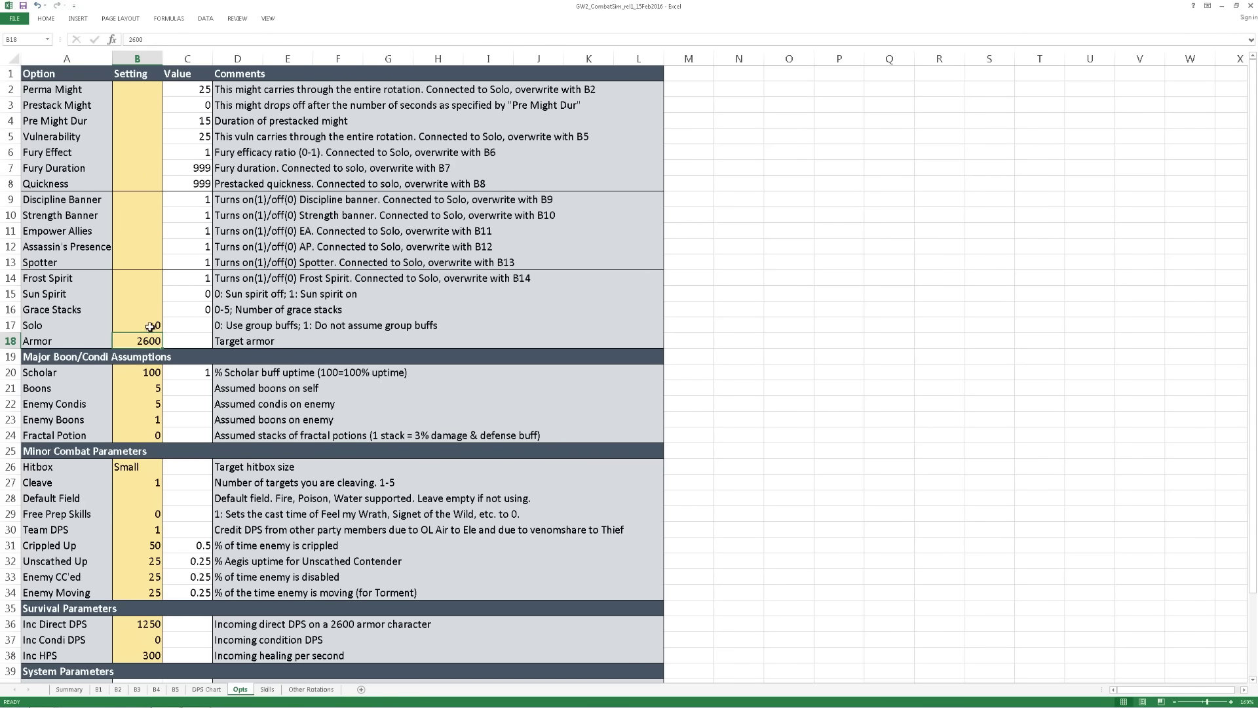
Override the group buff defaults by setting Perma Might to 12, Strength Banner to 0 and Quickness to 0.
{"action": "left_click", "coordinate": [138, 86]}
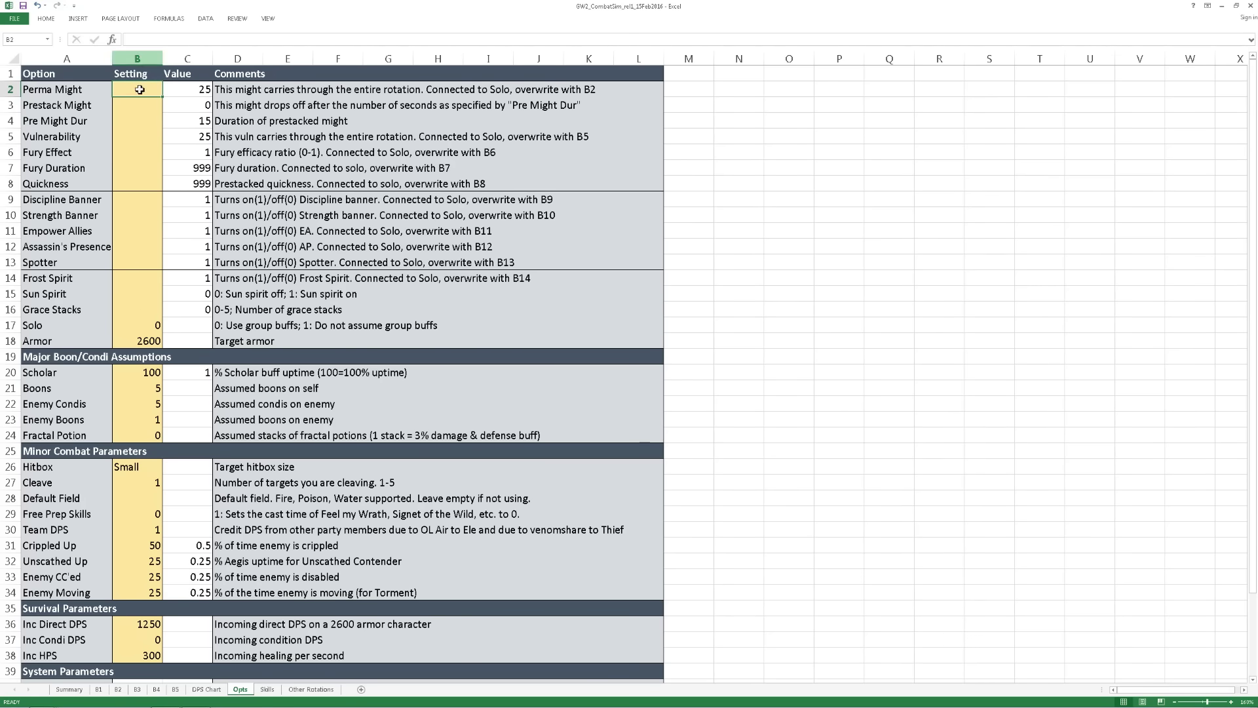
{"action": "type", "text": "12"}
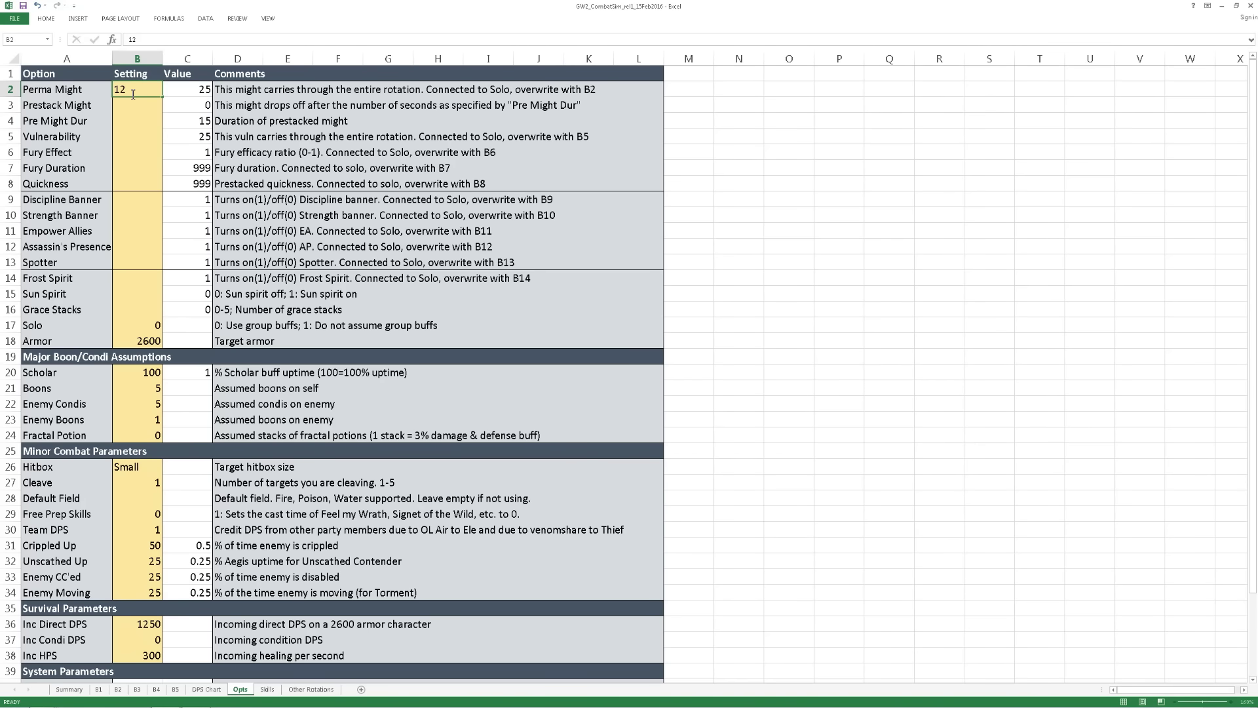
{"action": "key", "text": "Return"}
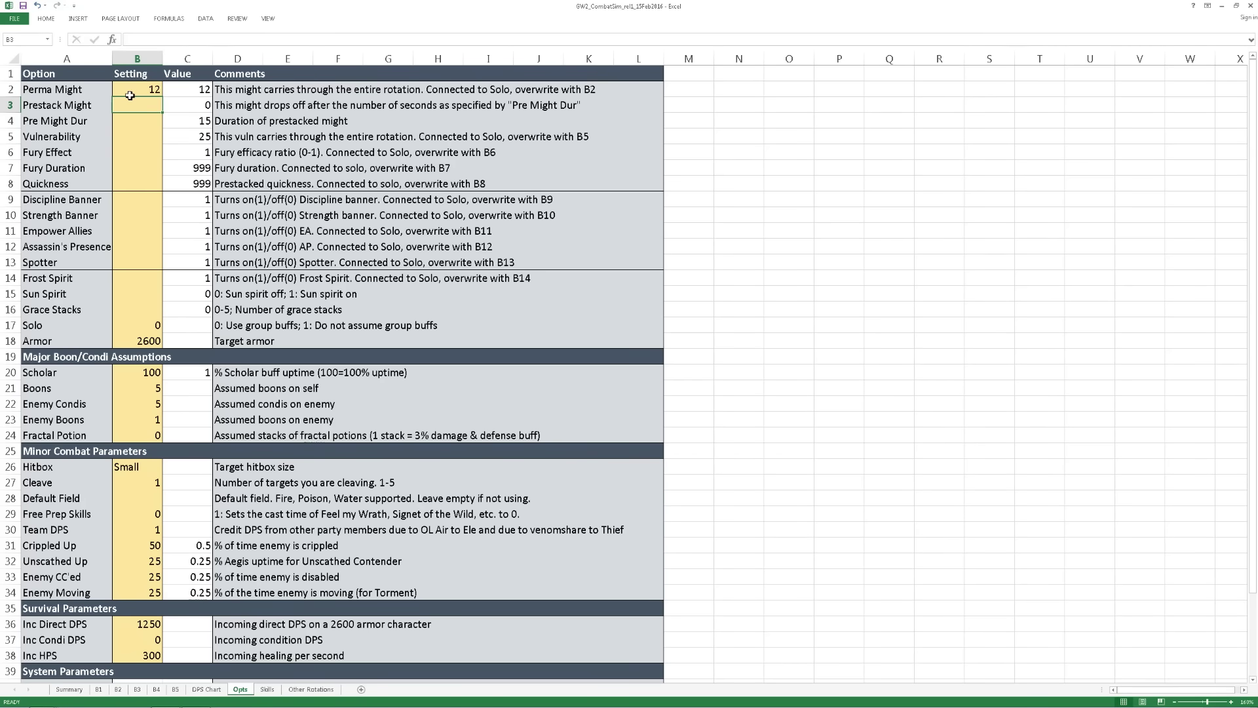
{"action": "left_click", "coordinate": [130, 212]}
{"action": "type", "text": "0"}
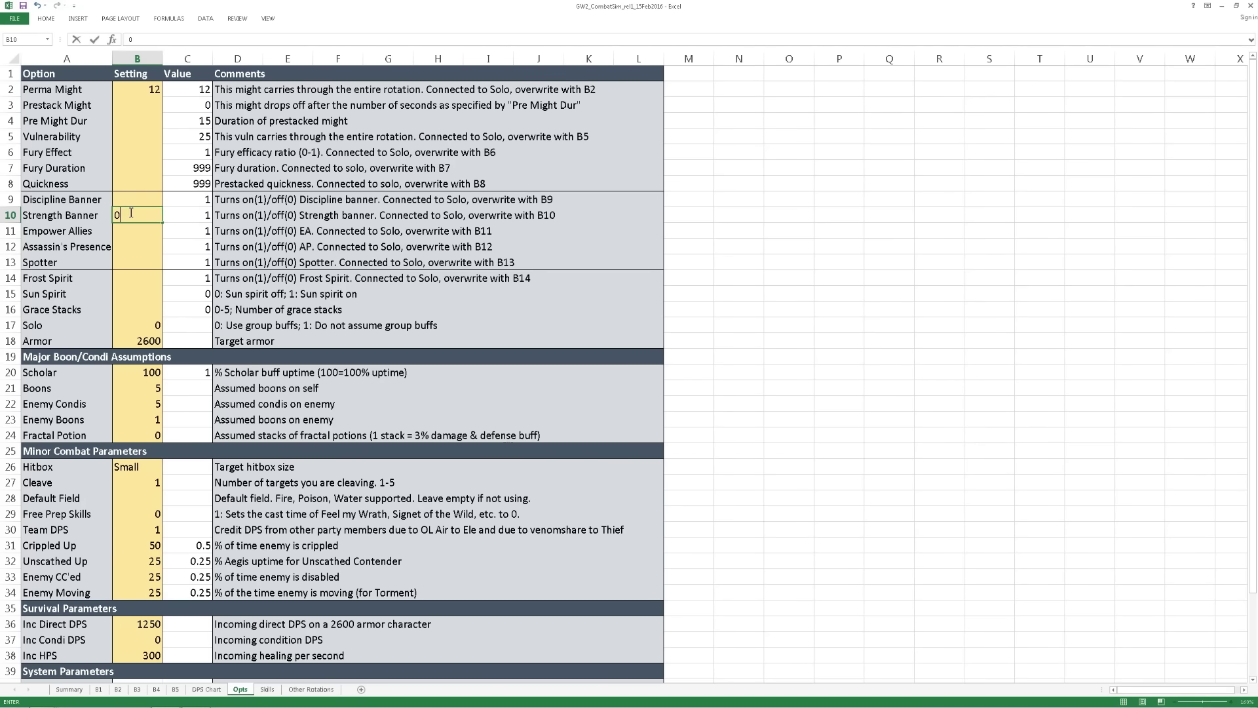
{"action": "key", "text": "ctrl+Return"}
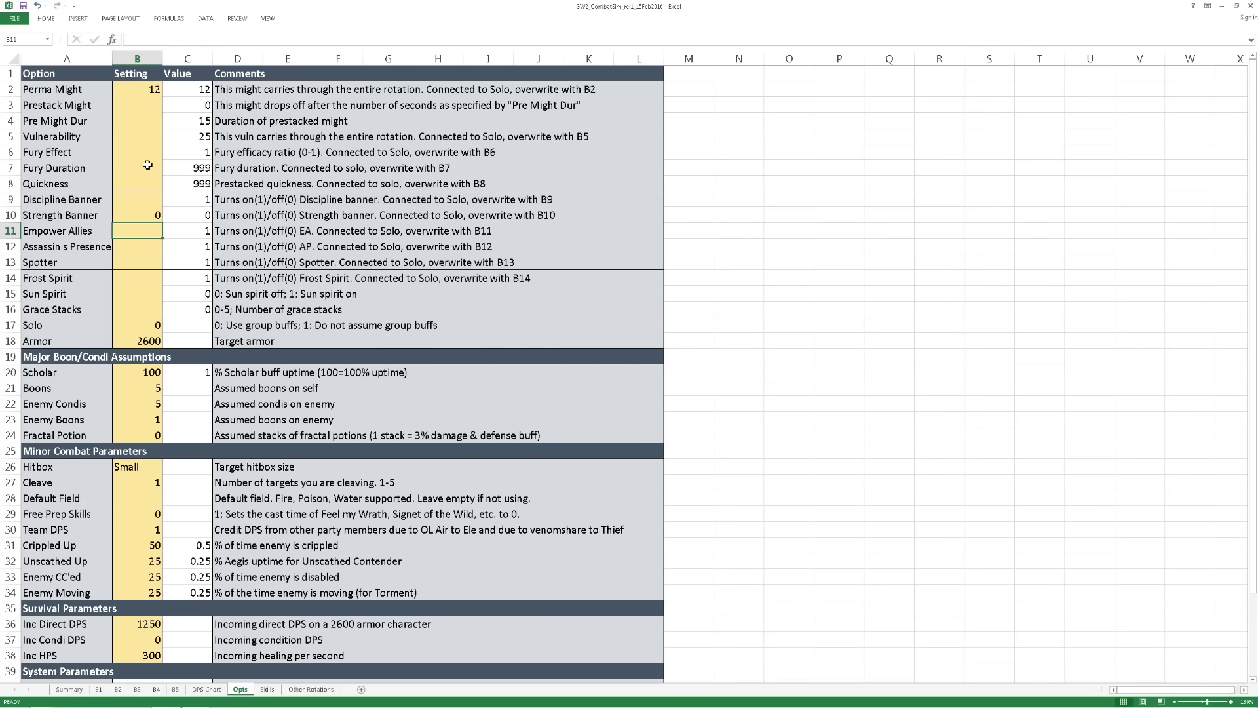
{"action": "left_click", "coordinate": [147, 166]}
{"action": "left_click", "coordinate": [144, 184]}
{"action": "type", "text": "0"}
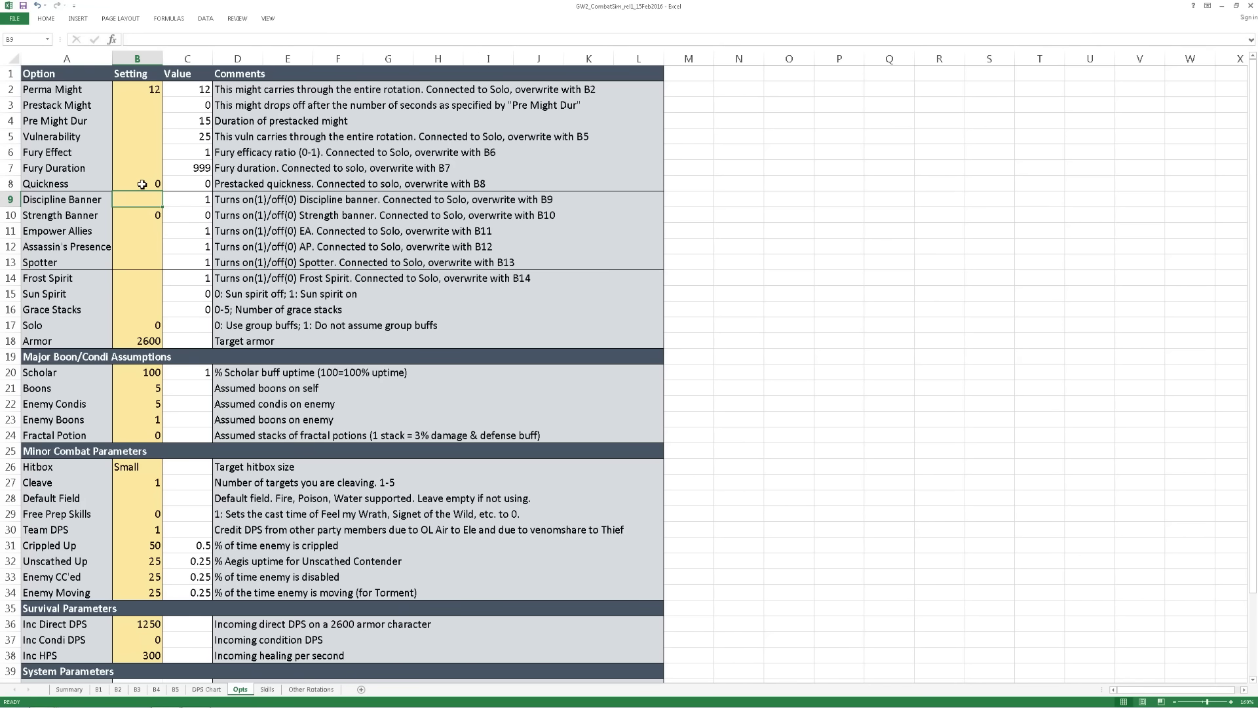
Clear the Strength Banner, Perma Might and Quickness override settings.
{"action": "left_click", "coordinate": [143, 215]}
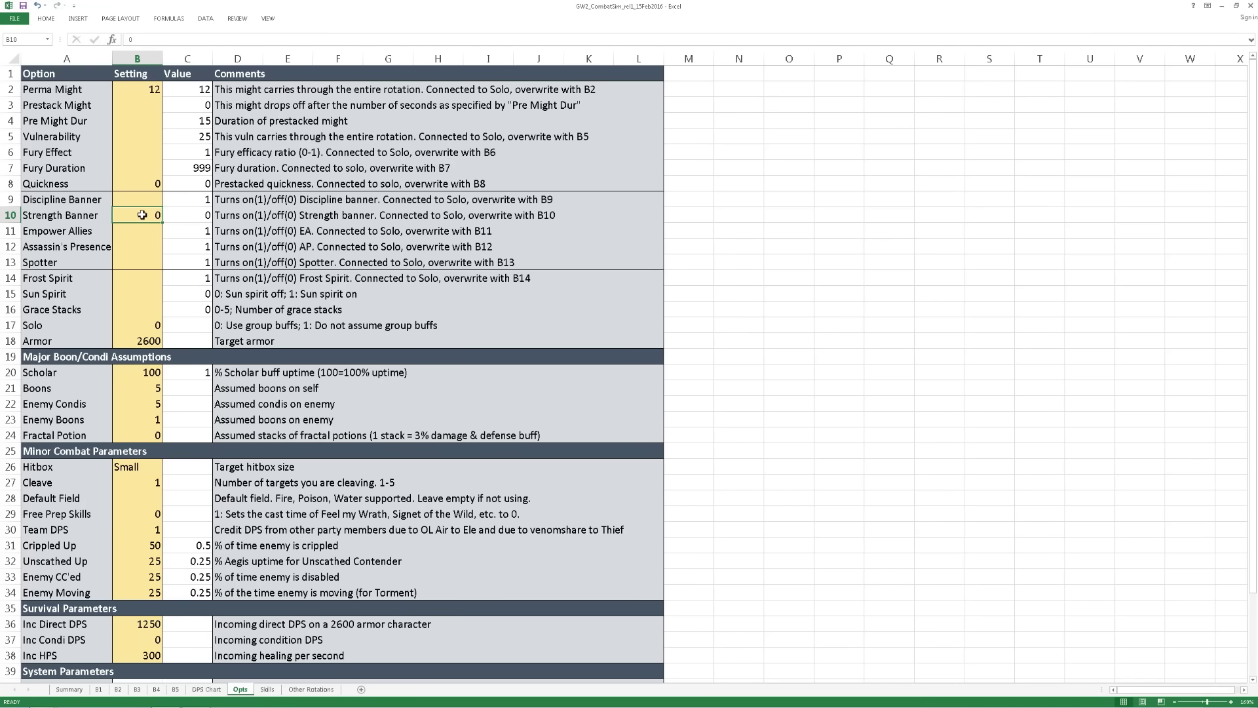
{"action": "key", "text": "Delete"}
{"action": "left_click", "coordinate": [139, 95]}
{"action": "key", "text": "Delete"}
{"action": "left_click", "coordinate": [143, 188]}
{"action": "key", "text": "Delete"}
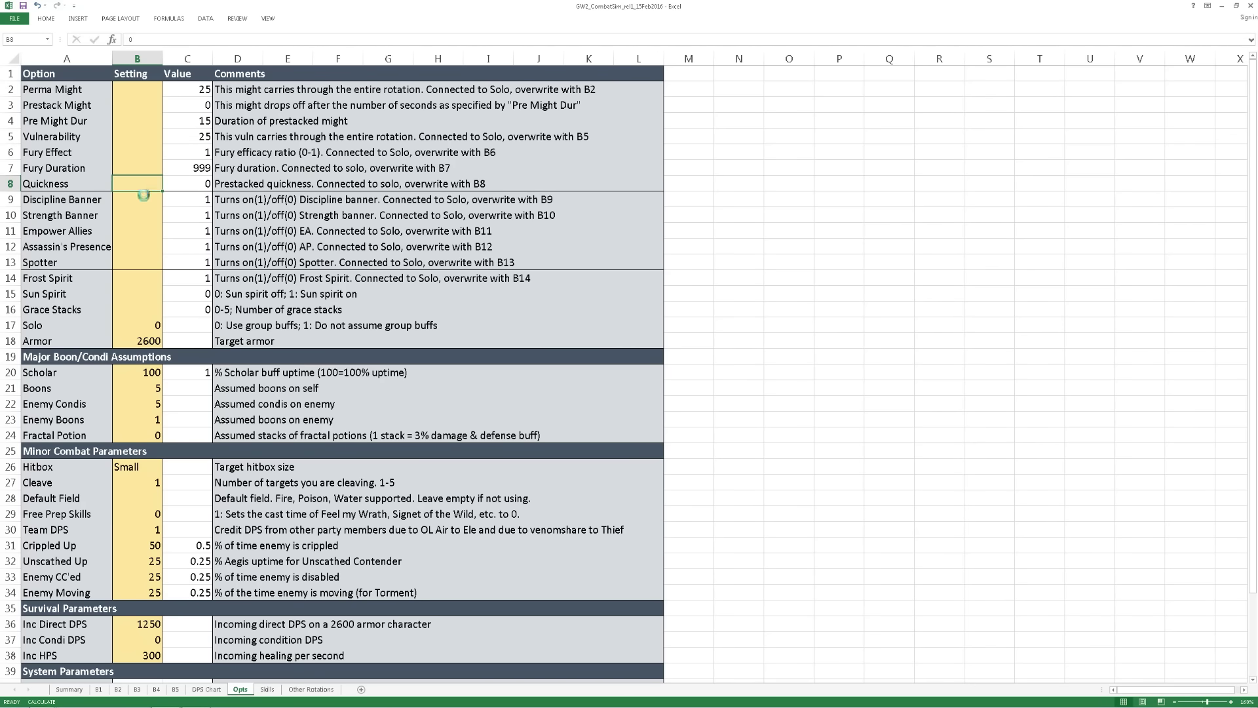
Try a target Armor of 2175 on the Opts sheet and check its effect on the DPS Chart.
{"action": "left_click", "coordinate": [154, 341]}
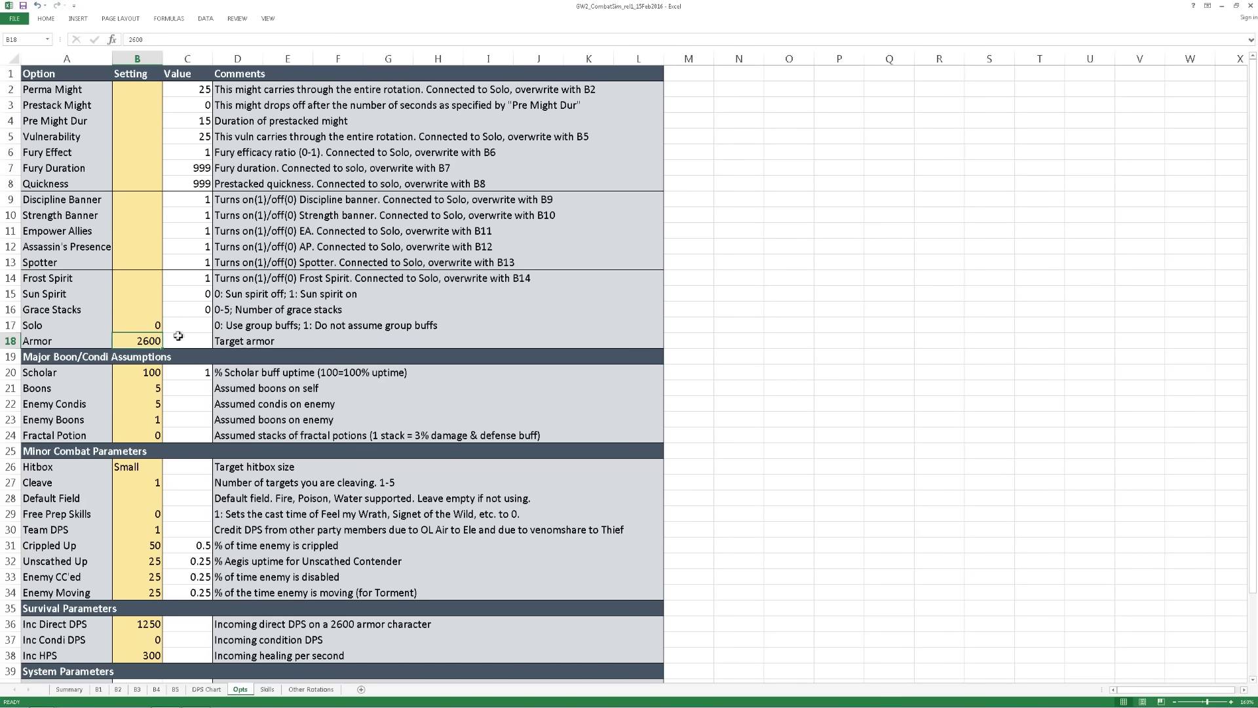
{"action": "type", "text": "21"}
{"action": "type", "text": "70"}
{"action": "key", "text": "Return"}
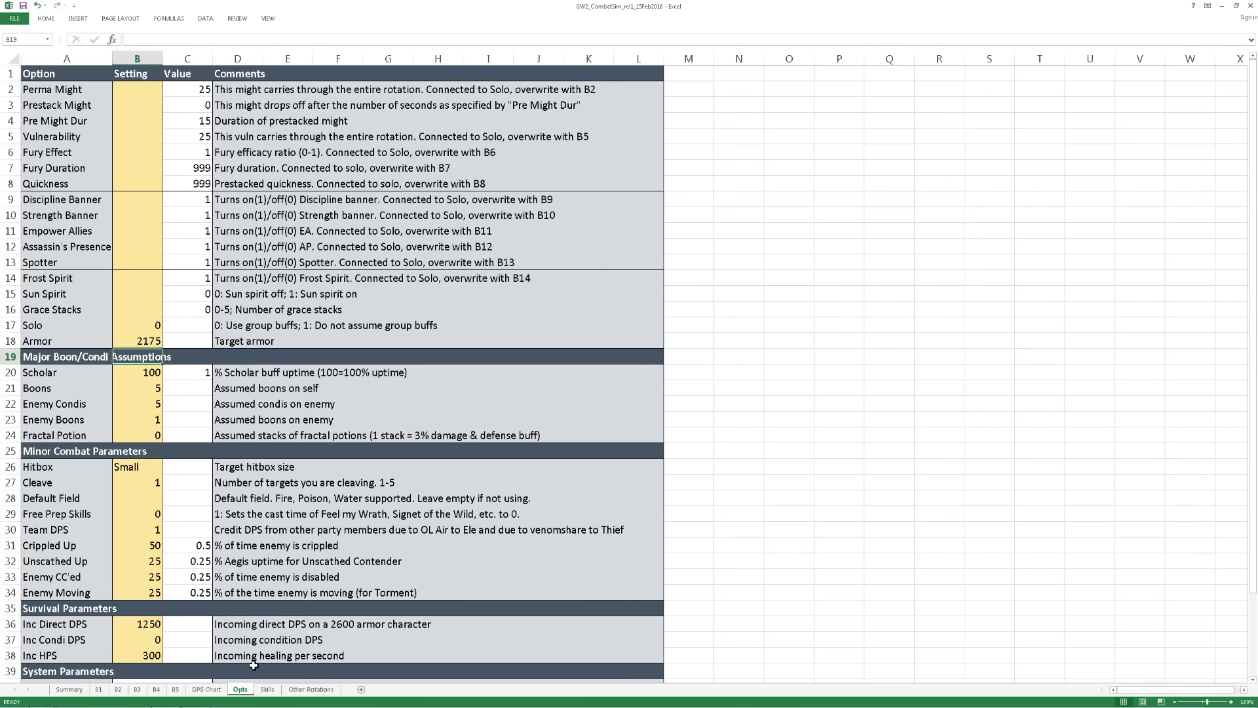
{"action": "left_click", "coordinate": [208, 689]}
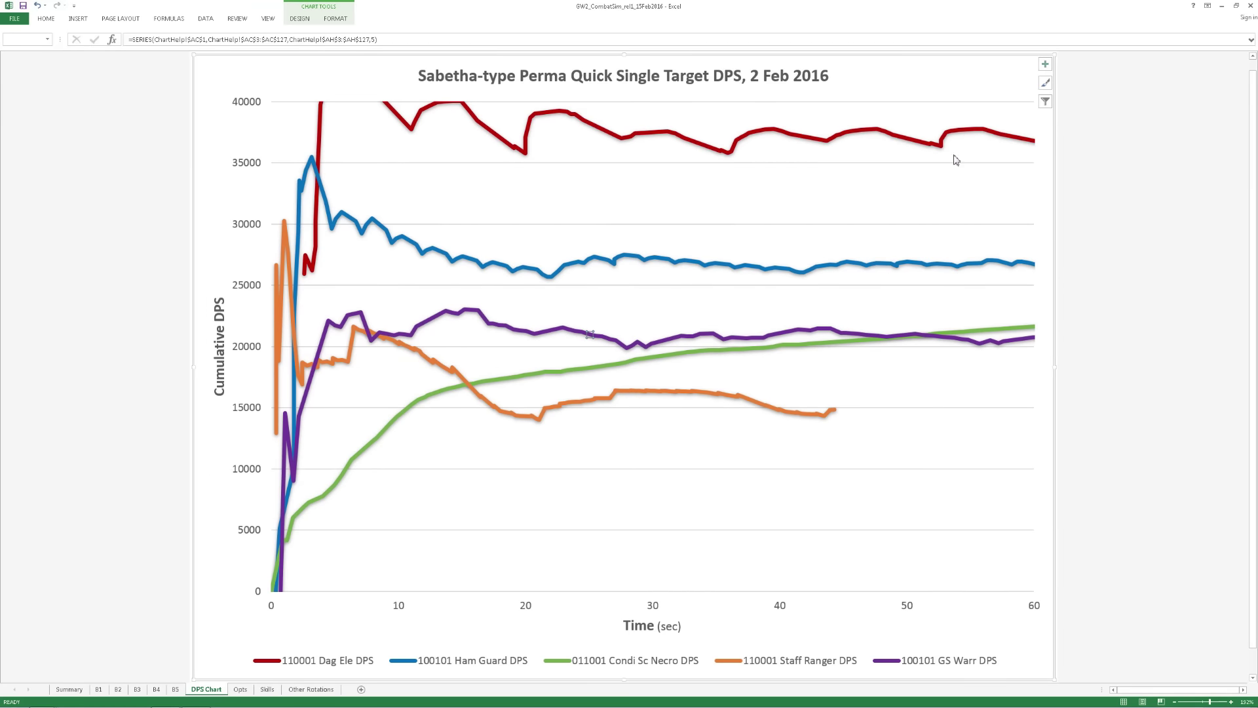
{"action": "mouse_move", "coordinate": [213, 698]}
Restore the target Armor setting on the Opts sheet to 2600.
{"action": "left_click", "coordinate": [240, 688]}
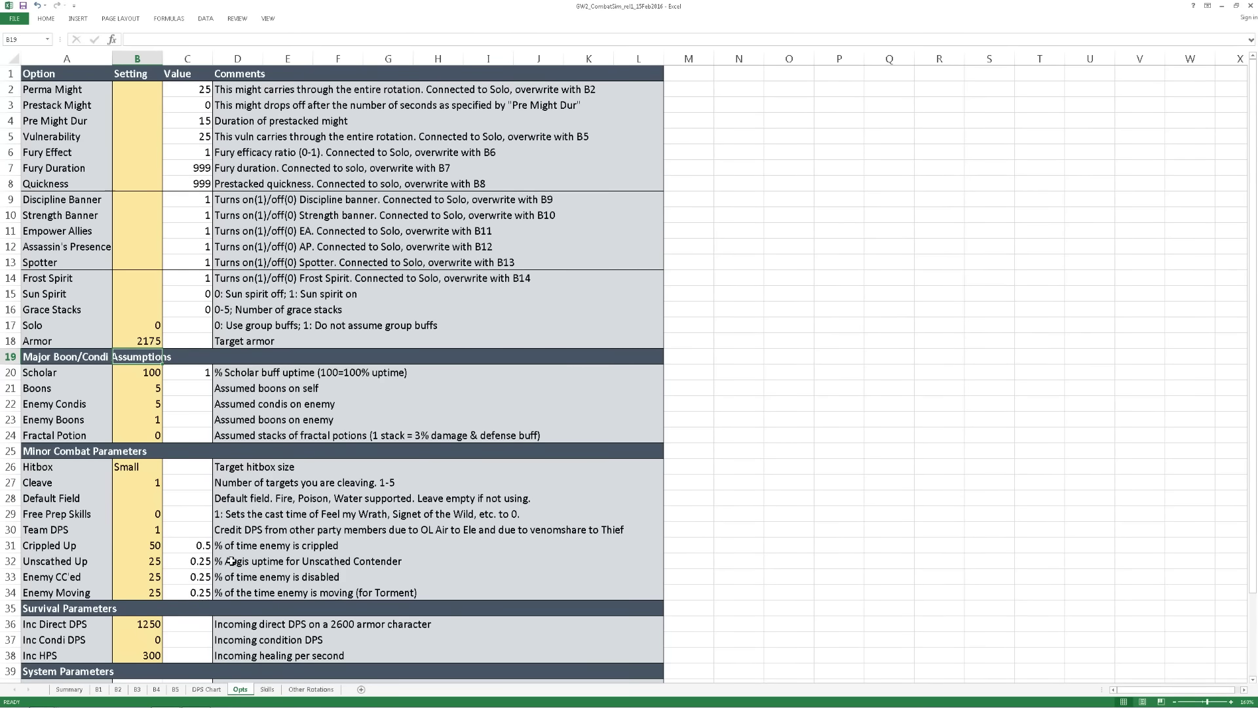
{"action": "left_click", "coordinate": [143, 342]}
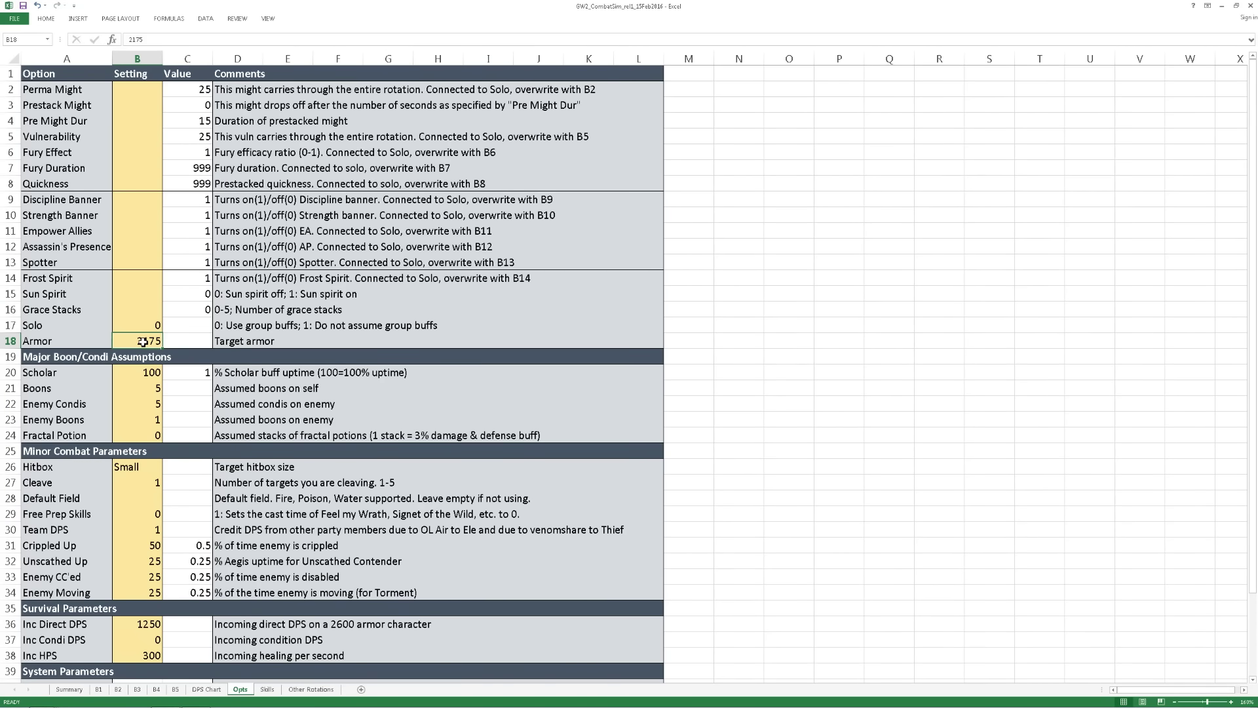
{"action": "type", "text": "2600"}
{"action": "key", "text": "Return"}
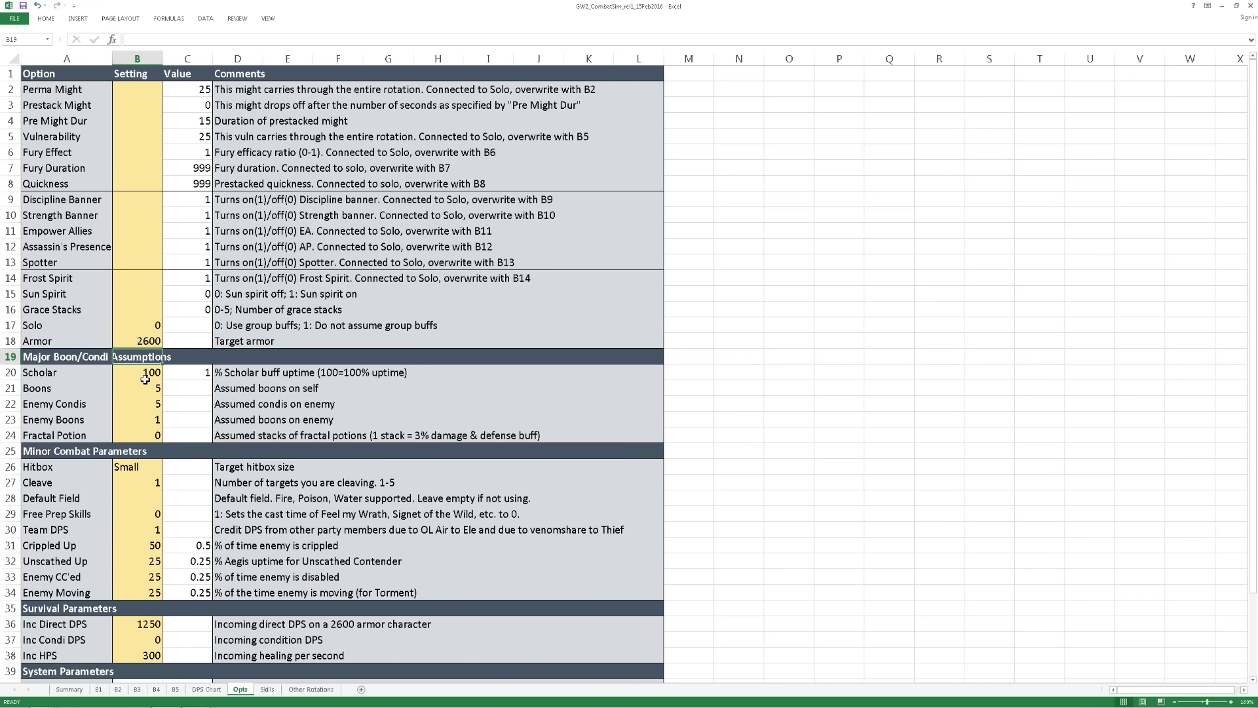
Try 5 Fractal Potion stacks and check their effect on the DPS Chart.
{"action": "left_click", "coordinate": [146, 378]}
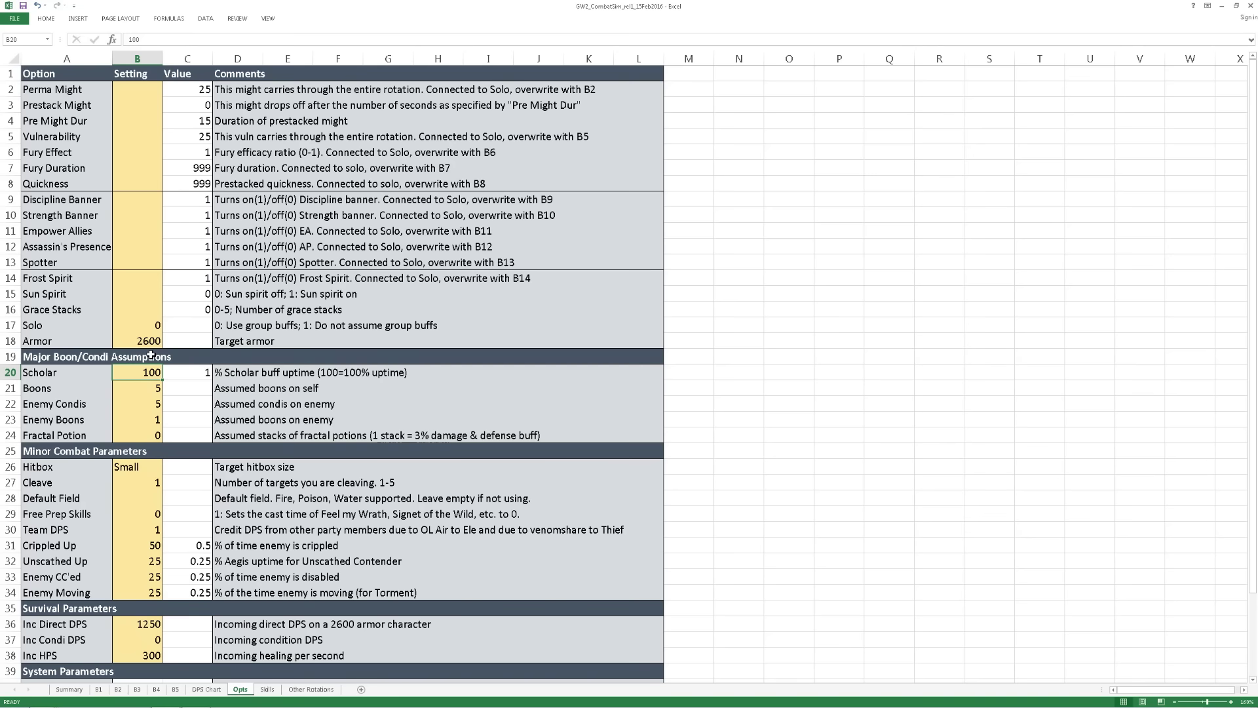
{"action": "left_click", "coordinate": [153, 435]}
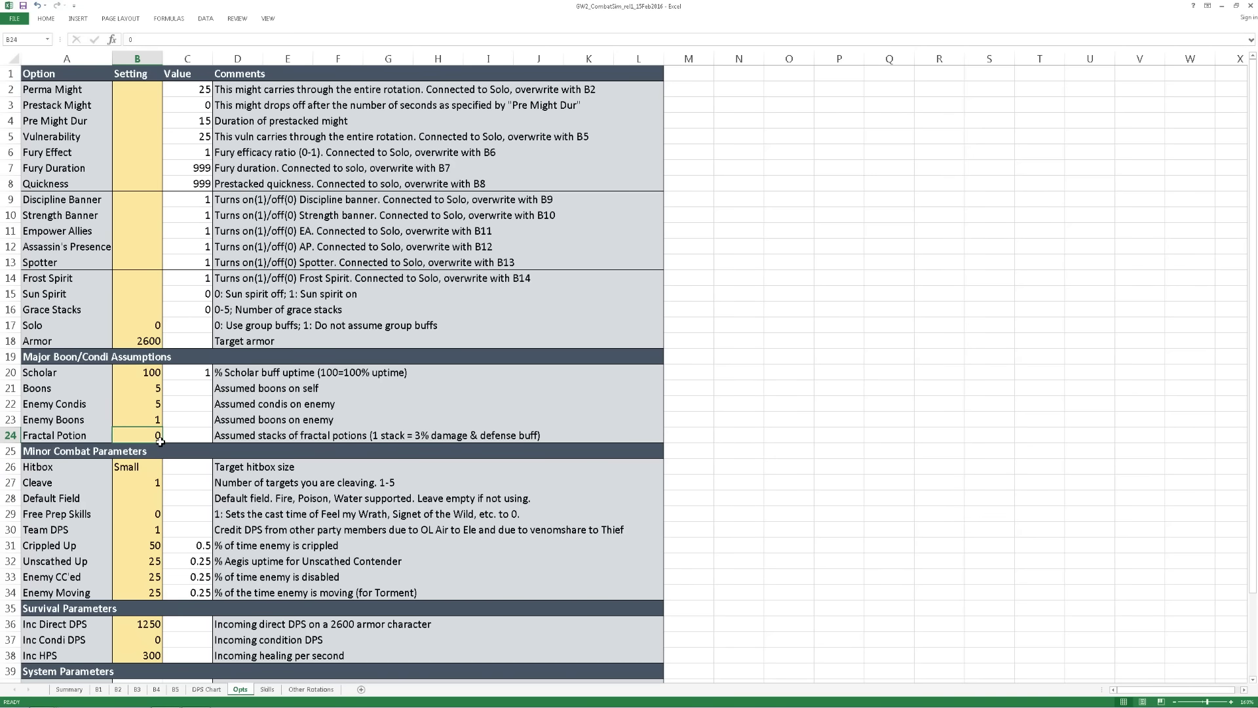
{"action": "type", "text": "5"}
{"action": "key", "text": "Return"}
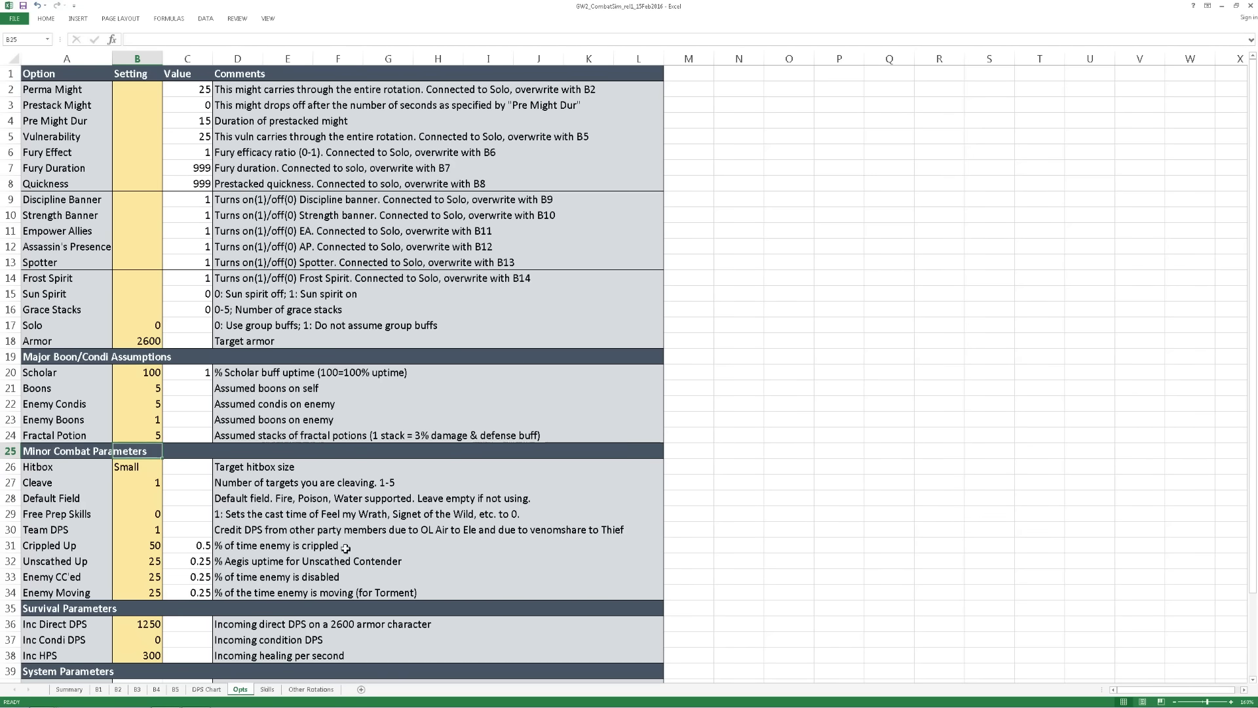
{"action": "left_click", "coordinate": [207, 689]}
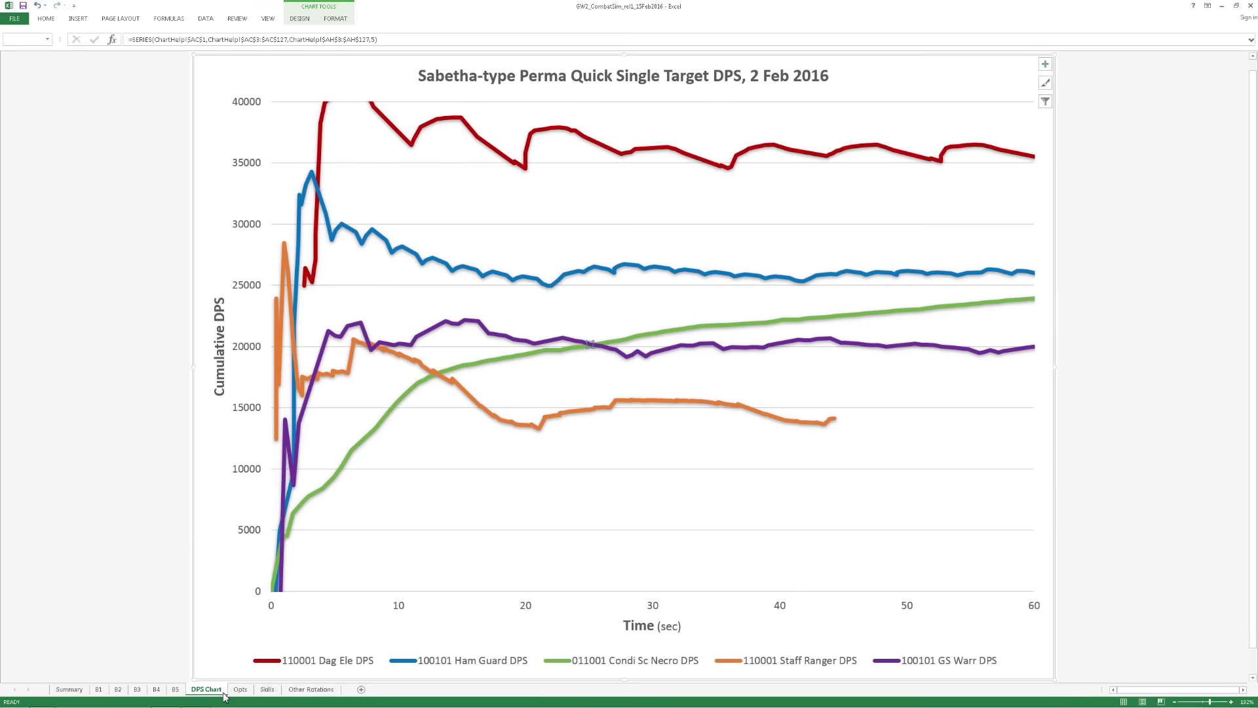
Reset the Fractal Potion stacks on the Opts sheet to 0.
{"action": "left_click", "coordinate": [240, 689]}
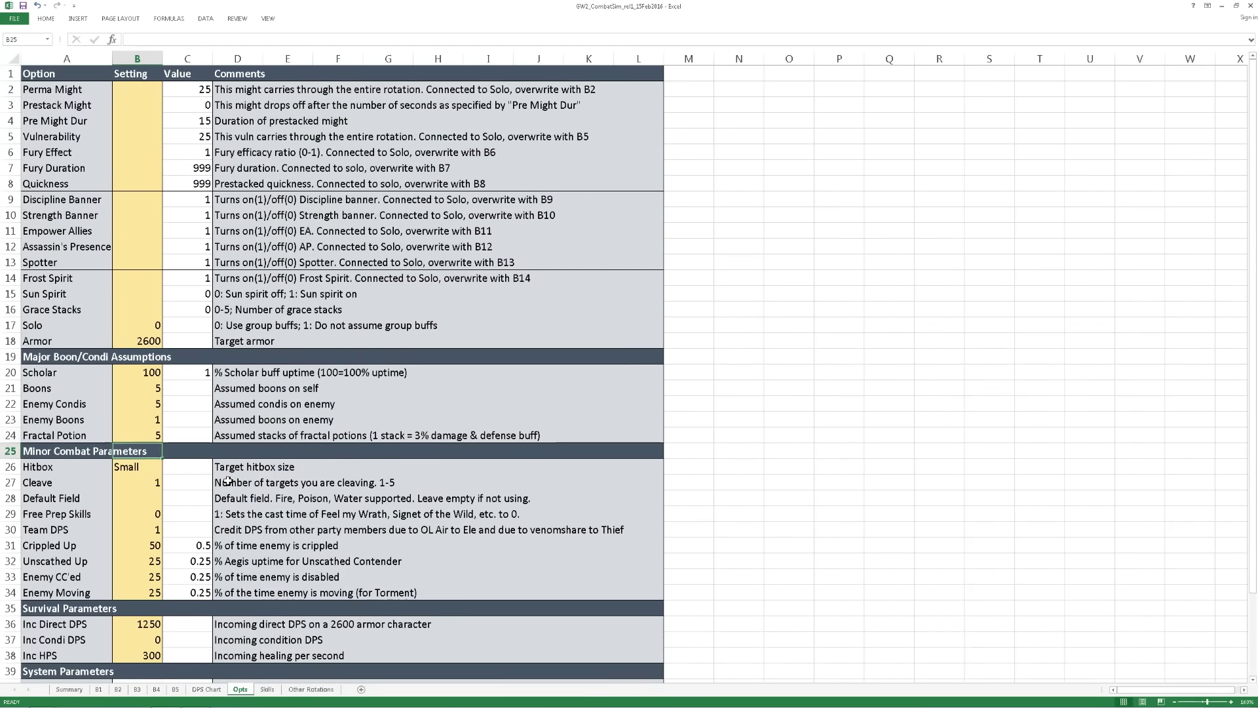
{"action": "key", "text": "Up"}
{"action": "type", "text": "0"}
{"action": "key", "text": "Return"}
Try a Large target hitbox and check its effect on the DPS Chart.
{"action": "left_click", "coordinate": [130, 467]}
{"action": "left_click", "coordinate": [167, 469]}
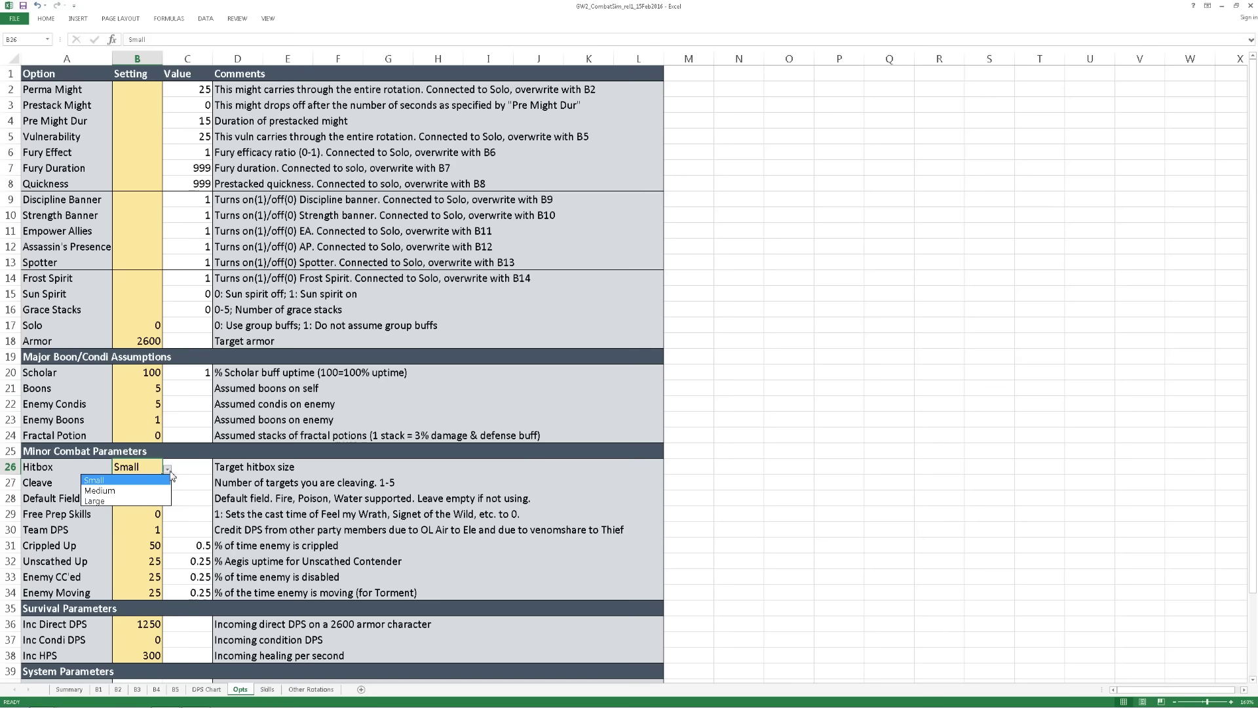
{"action": "left_click", "coordinate": [125, 502]}
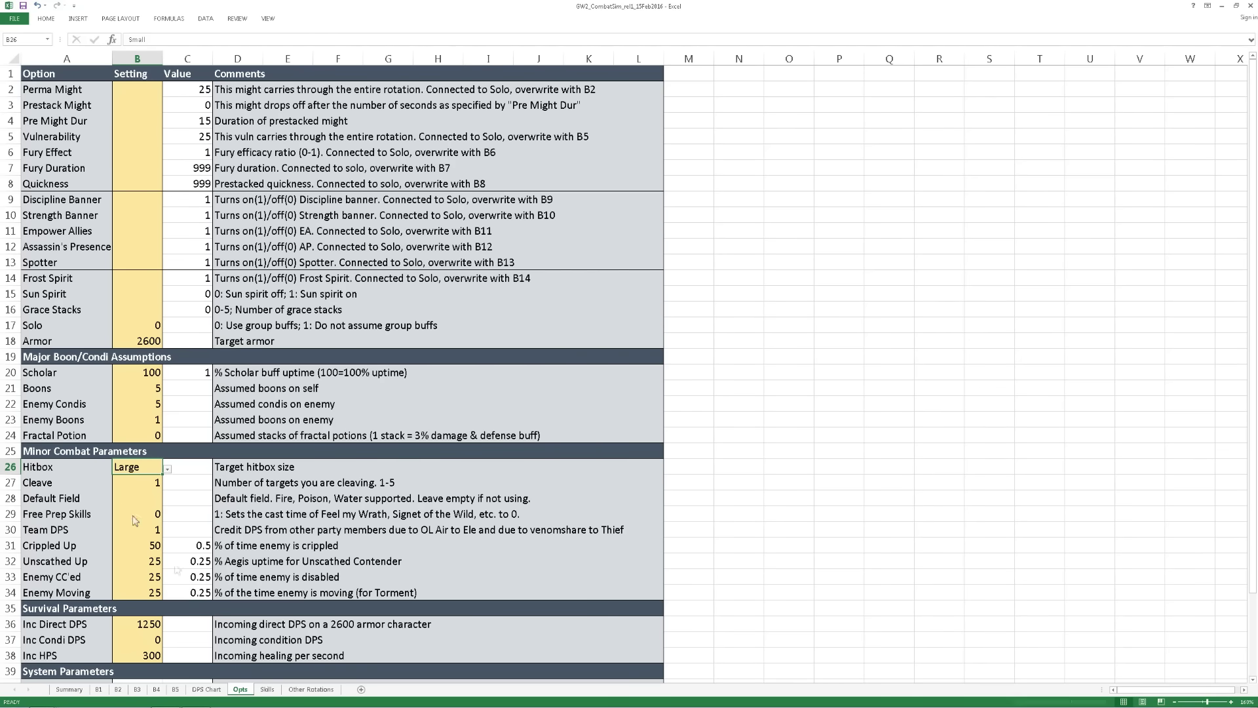
{"action": "left_click", "coordinate": [206, 688]}
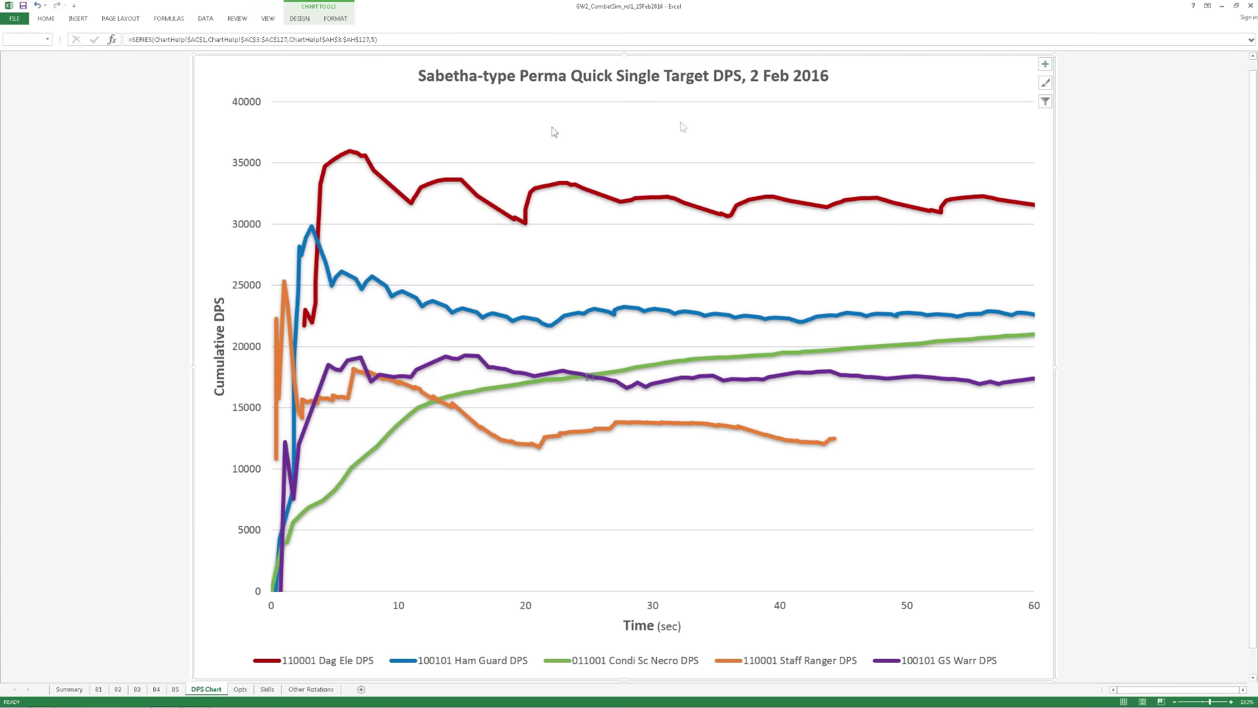
Set the target hitbox on the Opts sheet back to Small and compare the curves on the DPS Chart.
{"action": "left_click", "coordinate": [239, 689]}
{"action": "left_click", "coordinate": [168, 469]}
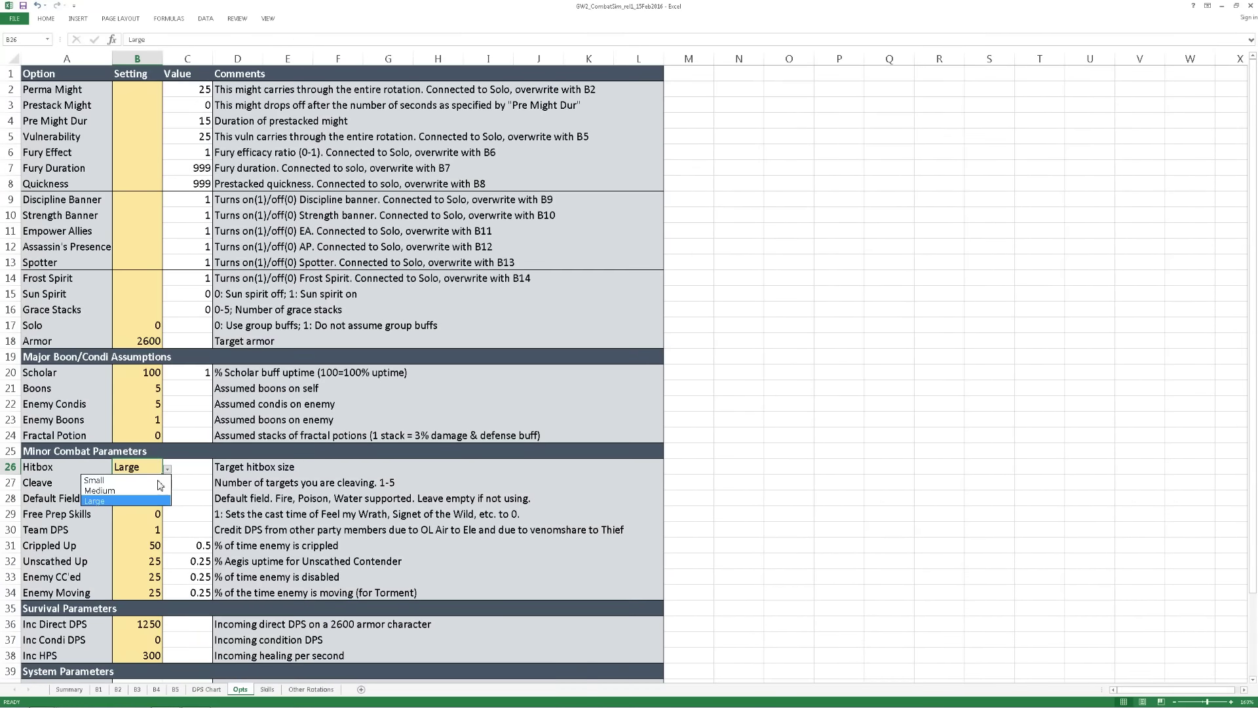
{"action": "left_click", "coordinate": [154, 481]}
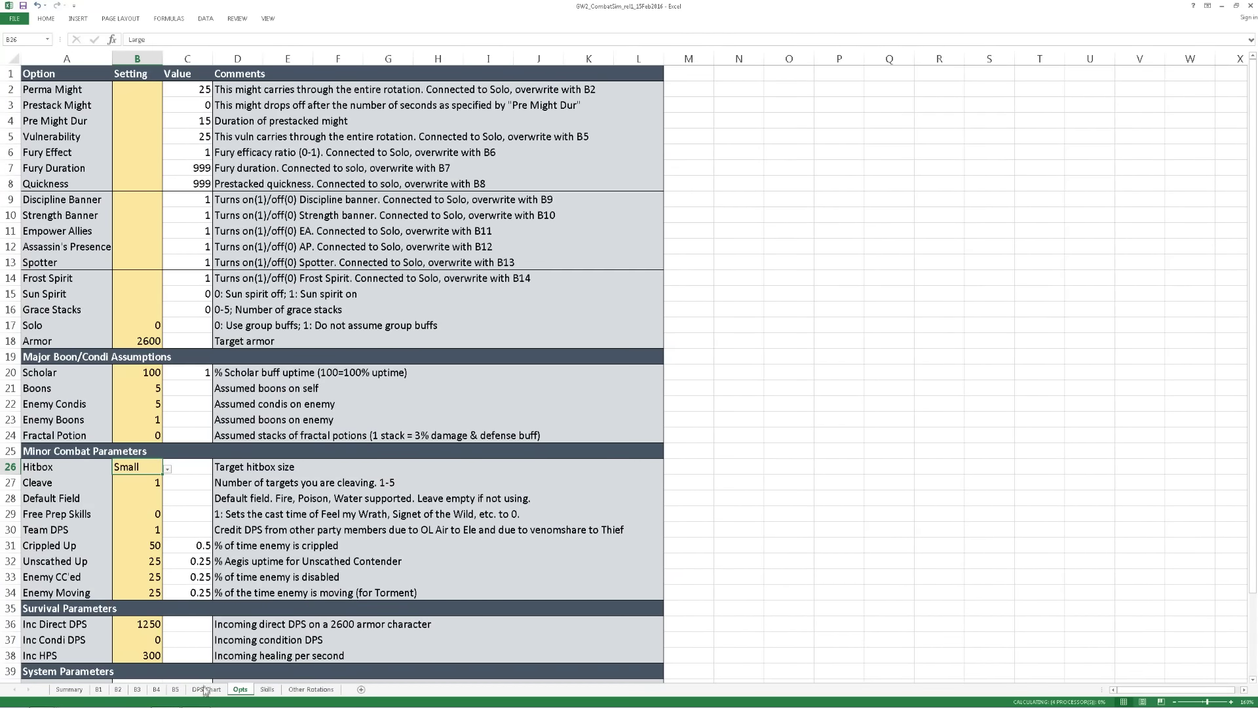
{"action": "left_click", "coordinate": [206, 689]}
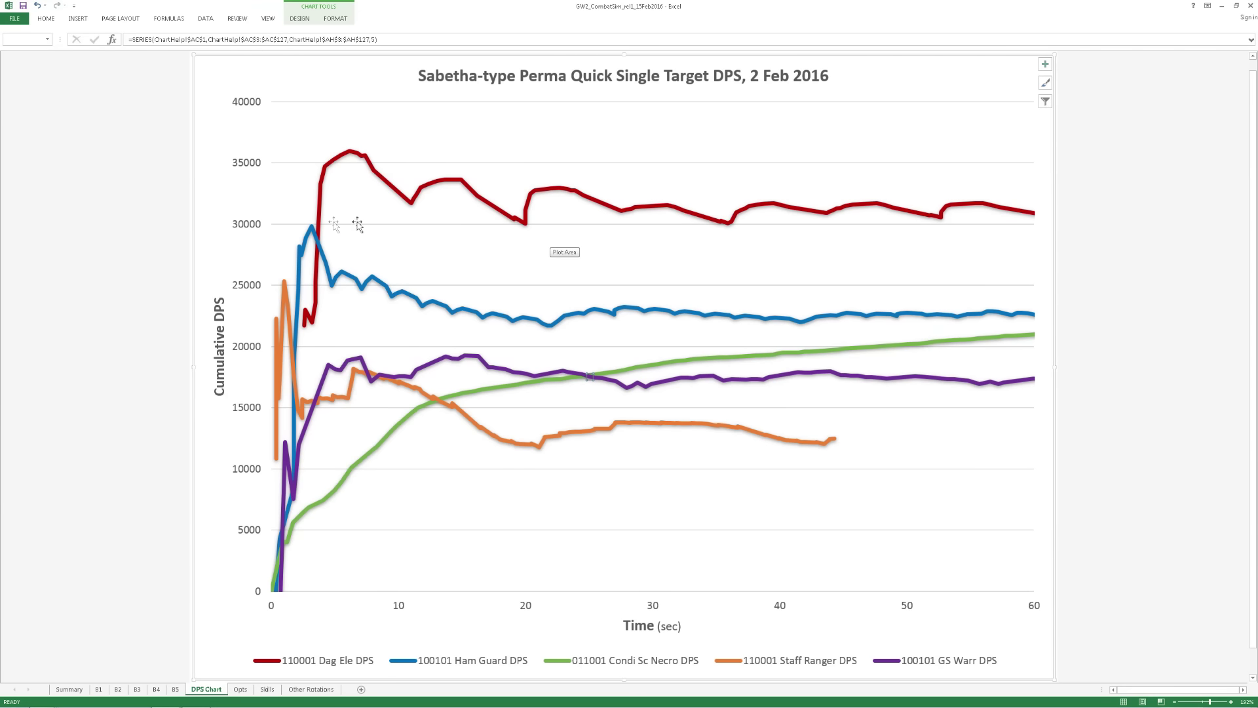
Try Fire as the Default Field on the Opts sheet, and clear the setting again.
{"action": "left_click", "coordinate": [240, 688]}
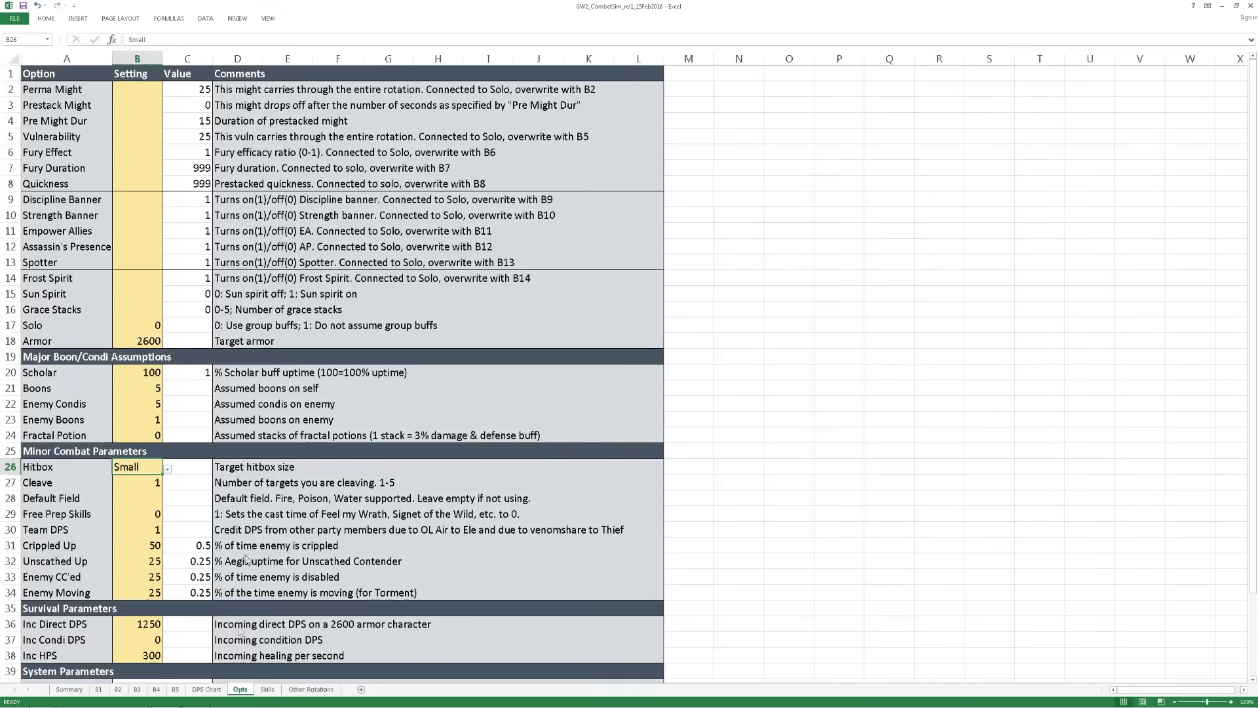
{"action": "left_click", "coordinate": [152, 485]}
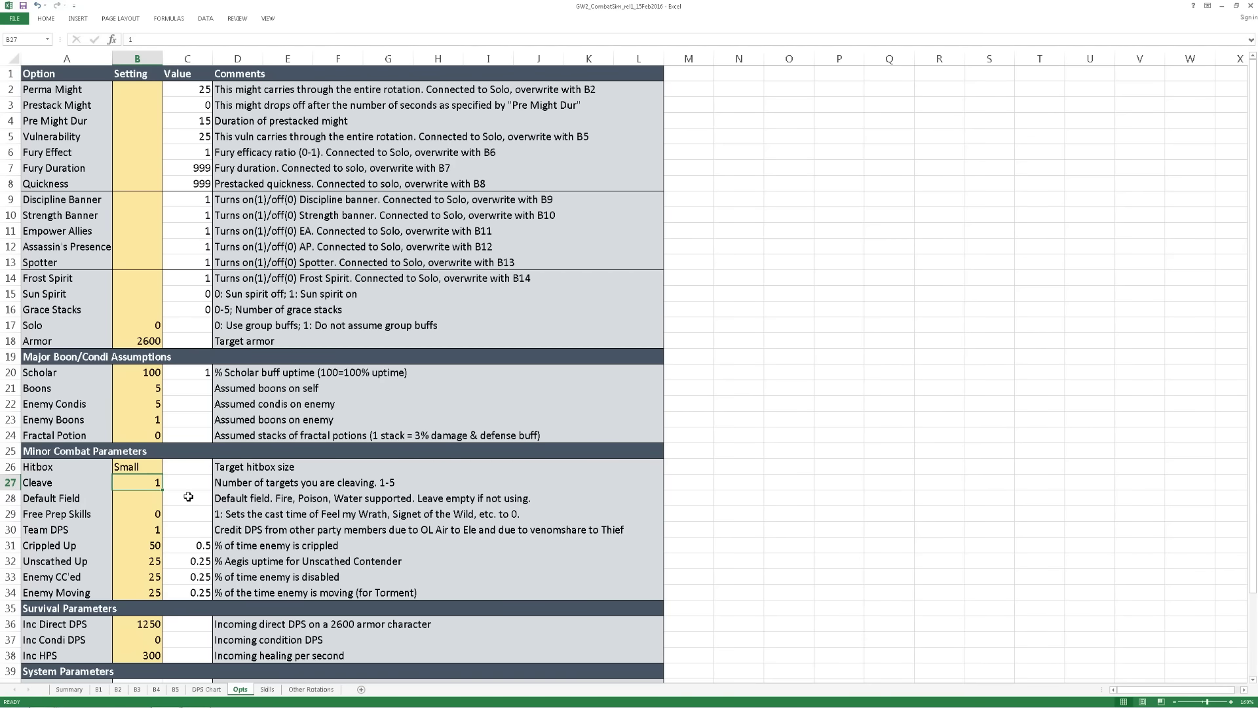
{"action": "left_click", "coordinate": [152, 500]}
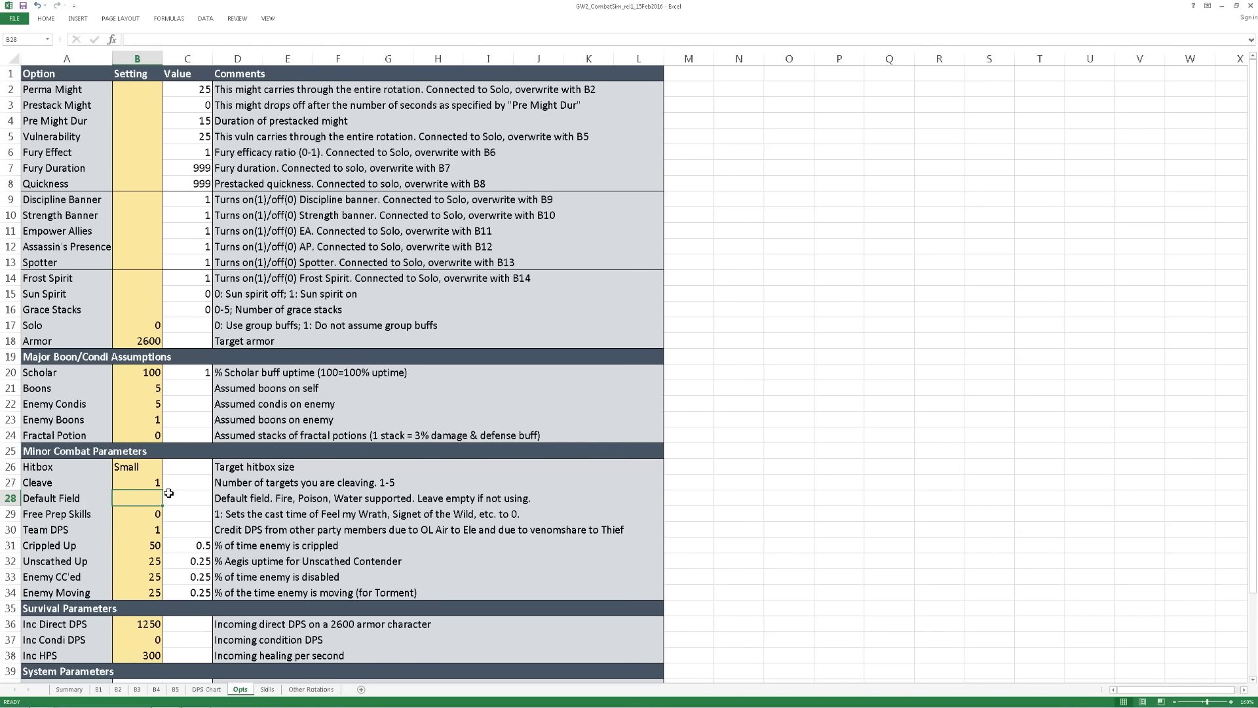
{"action": "type", "text": "Fire"}
{"action": "key", "text": "ctrl+Return"}
{"action": "key", "text": "Down"}
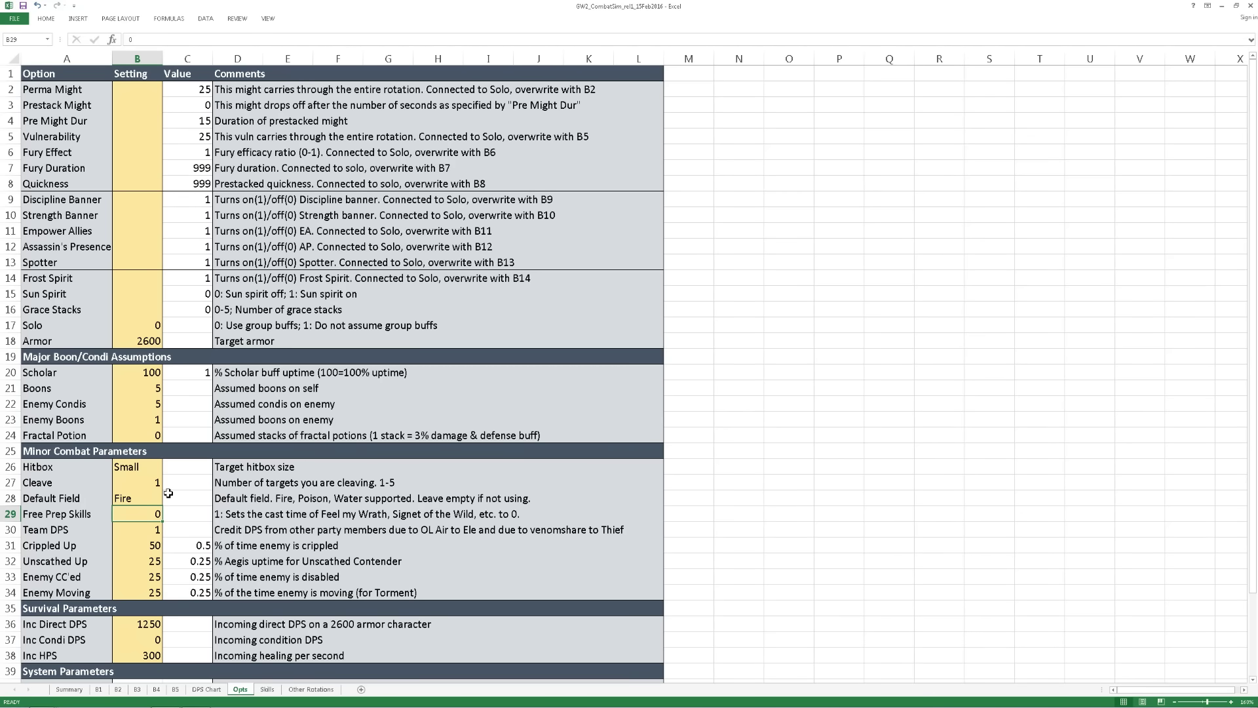
{"action": "key", "text": "Up"}
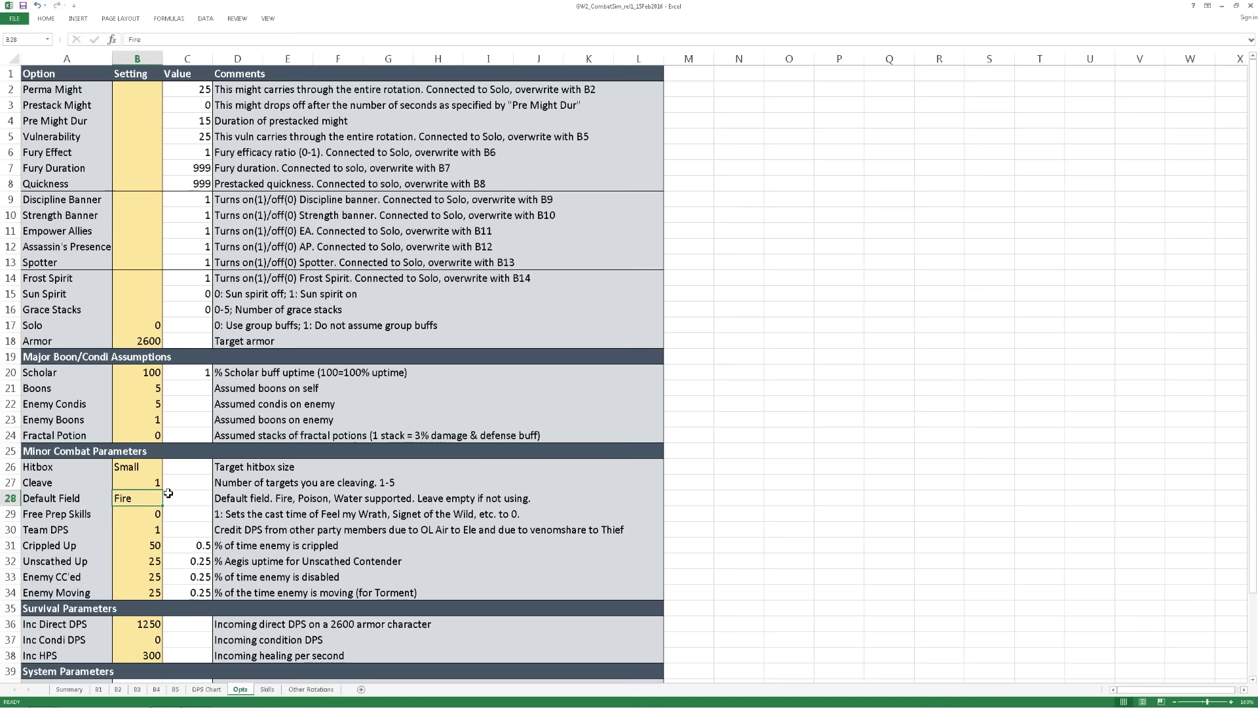
{"action": "key", "text": "Delete"}
{"action": "key", "text": "Down"}
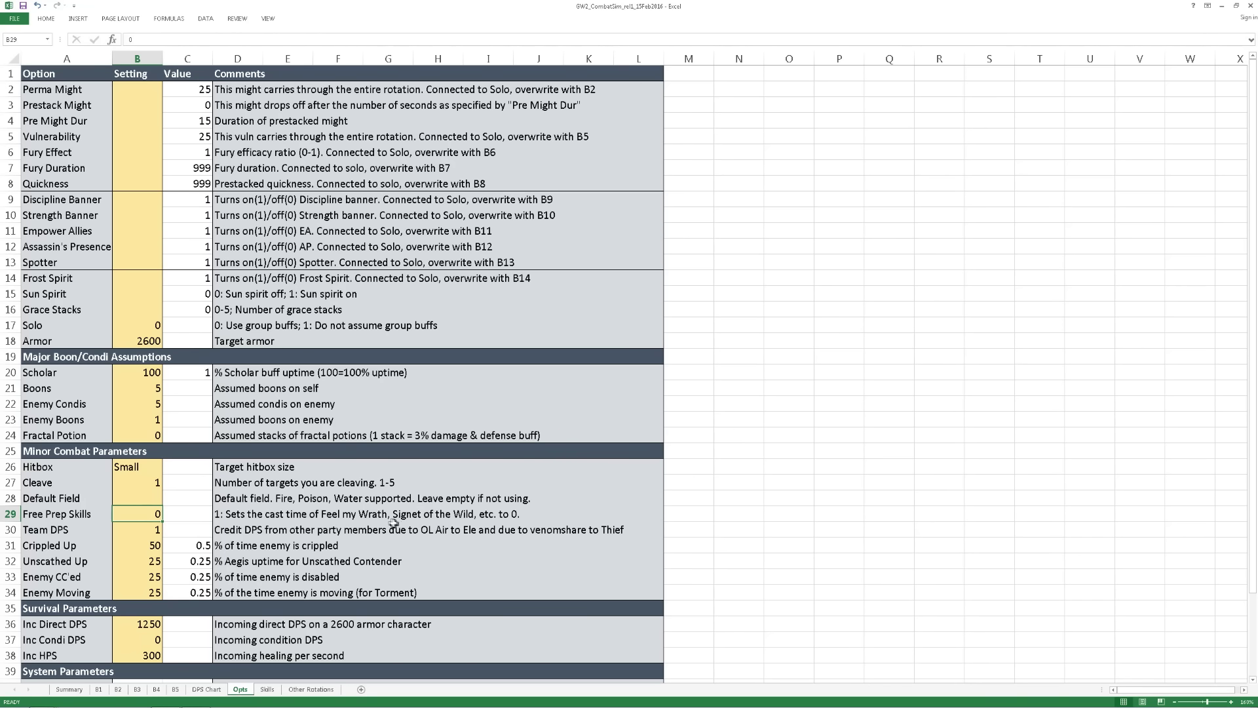
Try Team DPS at 0 to drop the credit from party members, and restore it to 1.
{"action": "left_click", "coordinate": [141, 532]}
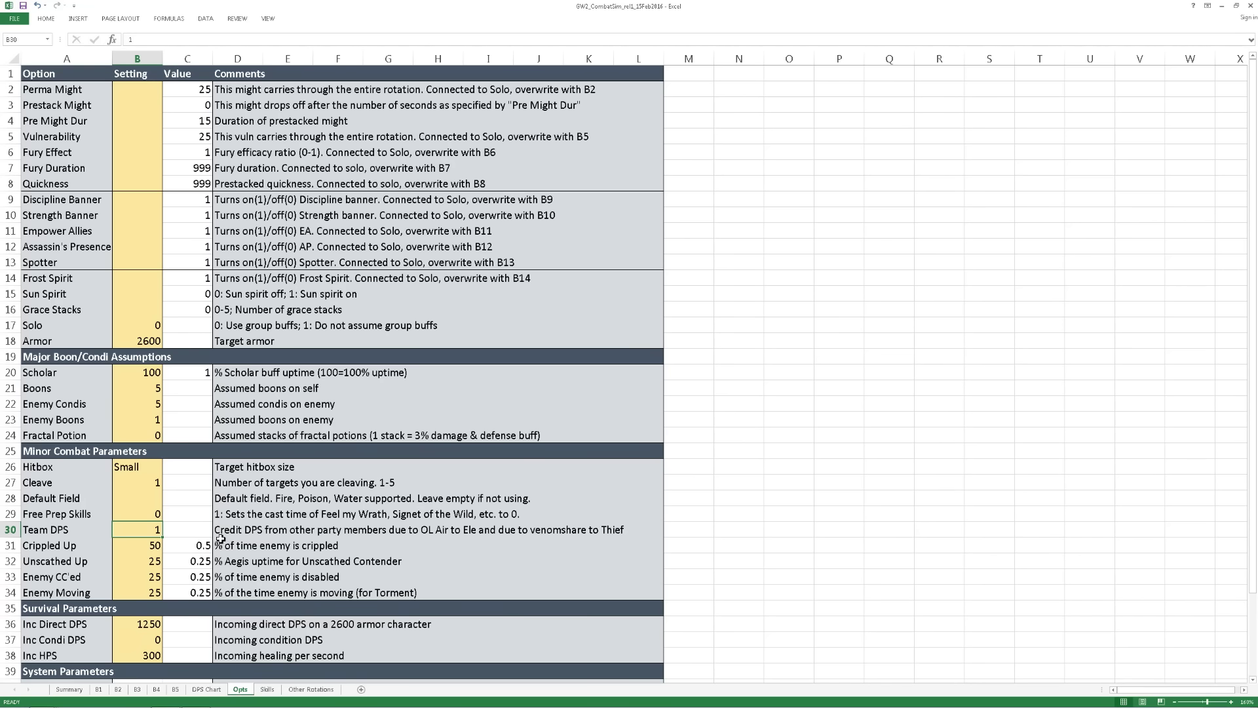
{"action": "right_click", "coordinate": [295, 538]}
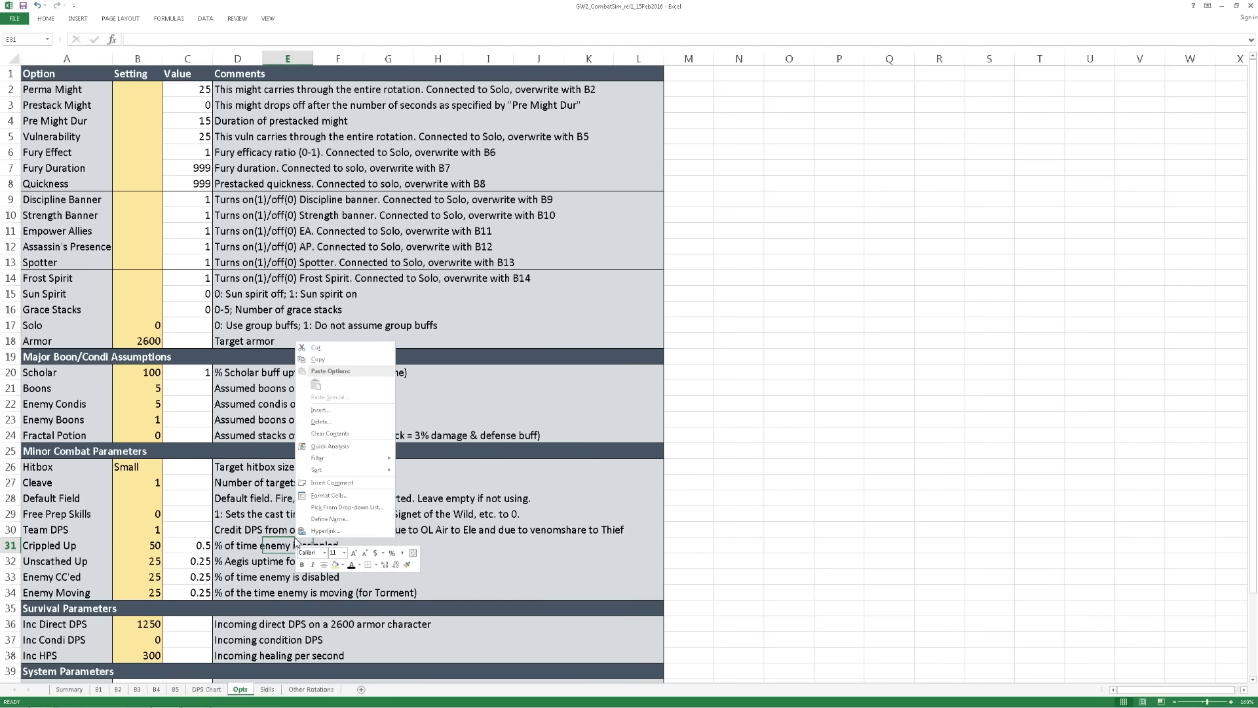
{"action": "left_click", "coordinate": [150, 529]}
{"action": "left_click", "coordinate": [151, 528]}
{"action": "type", "text": "0"}
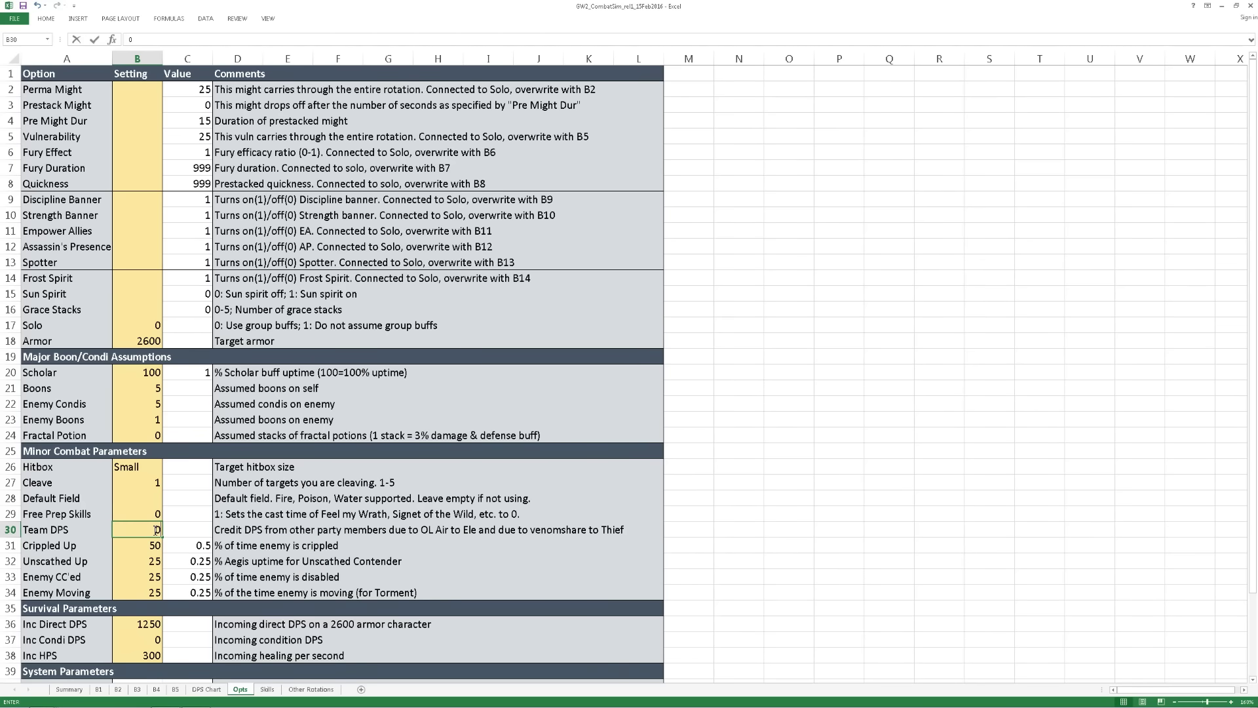
{"action": "key", "text": "ctrl+Return"}
{"action": "key", "text": "Return"}
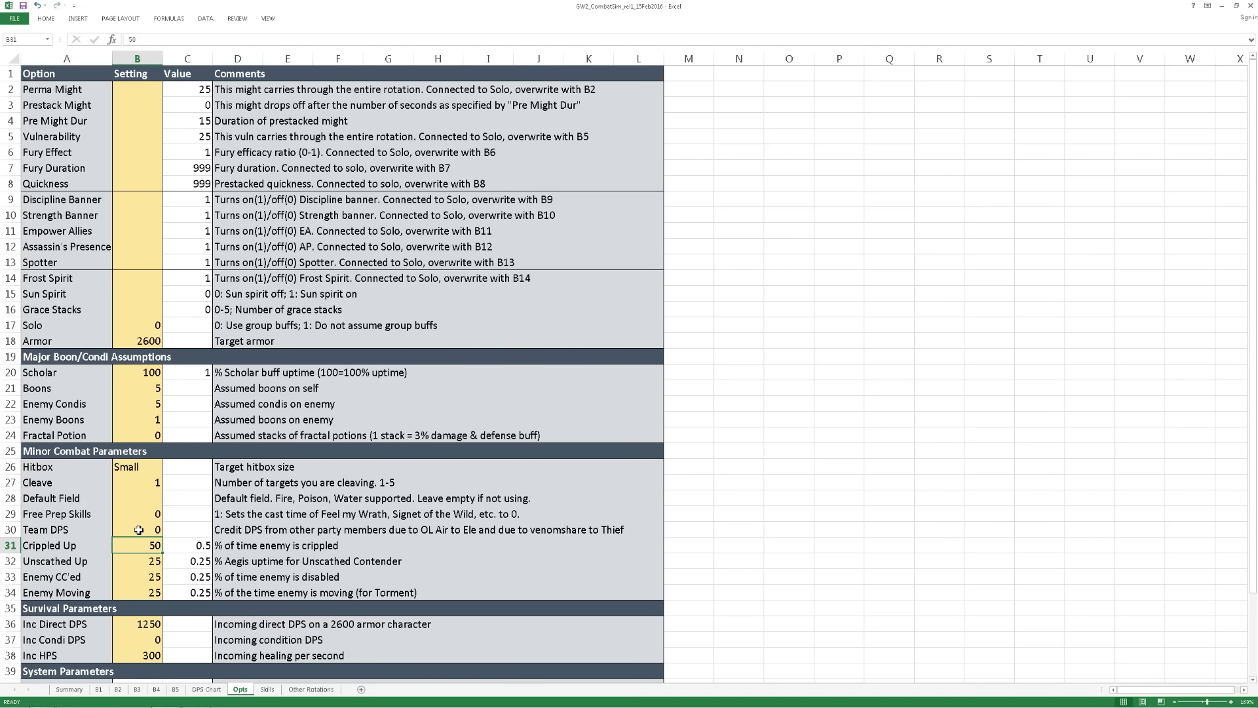
{"action": "left_click", "coordinate": [136, 530]}
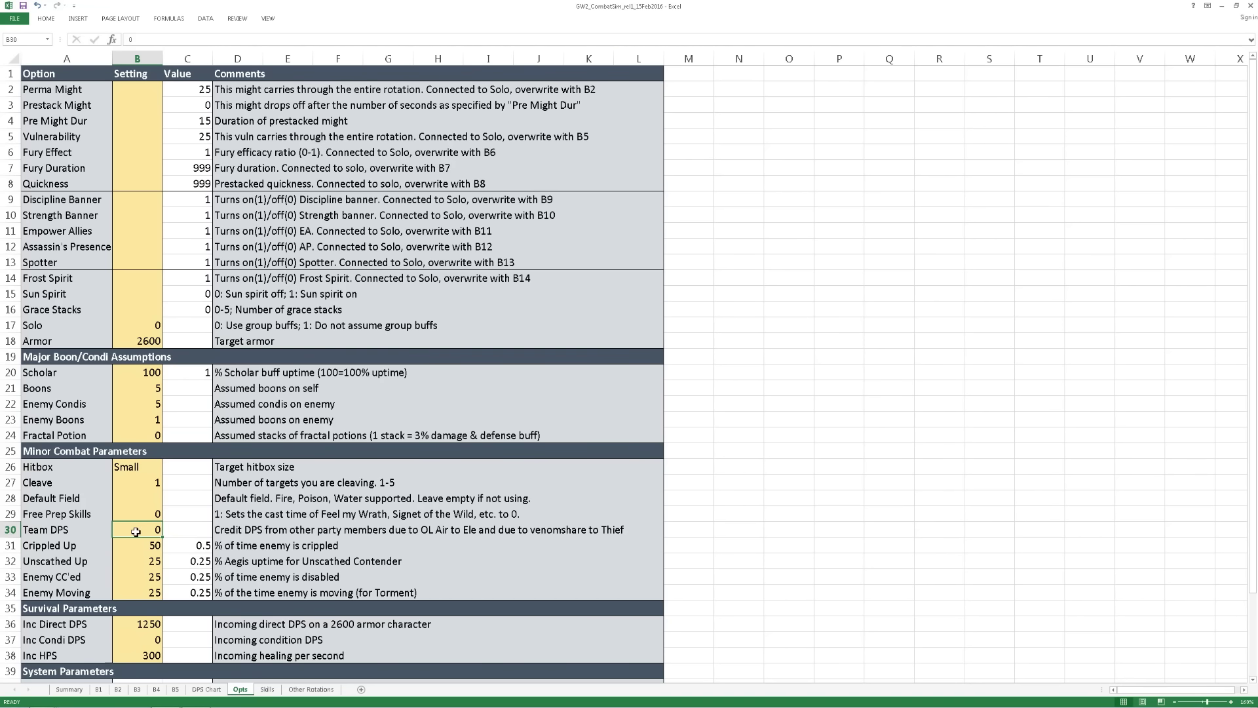
{"action": "type", "text": "1"}
{"action": "key", "text": "ctrl+Return"}
Examine the crippled, disabled and moving enemy settings, Inc Direct DPS, and the system parameters from Metric Weight to BasePrecision.
{"action": "left_click", "coordinate": [146, 547]}
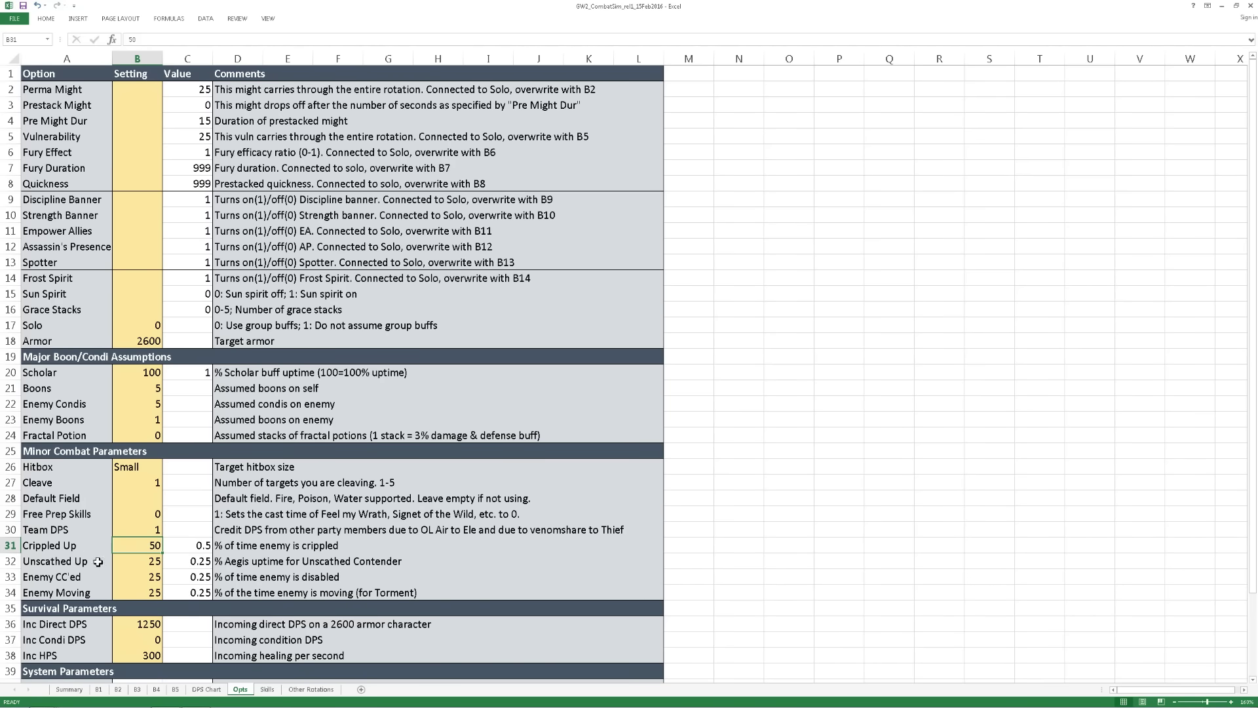
{"action": "left_click", "coordinate": [130, 579]}
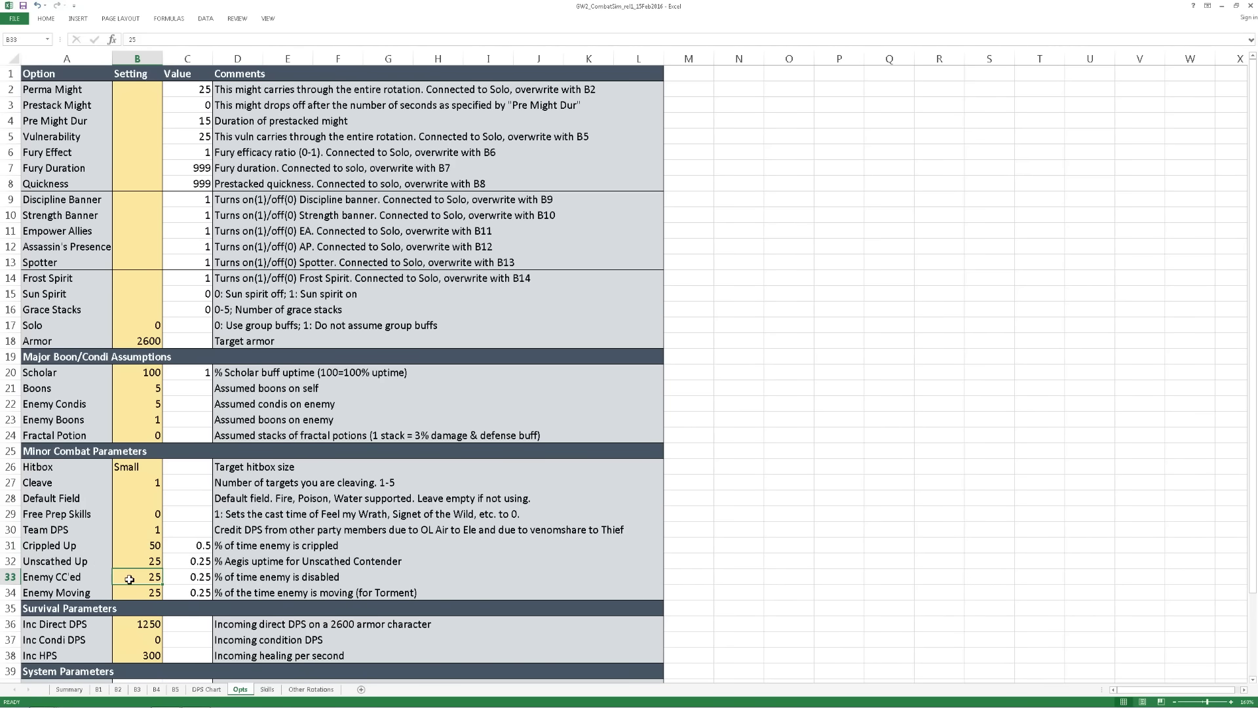
{"action": "left_click", "coordinate": [139, 592]}
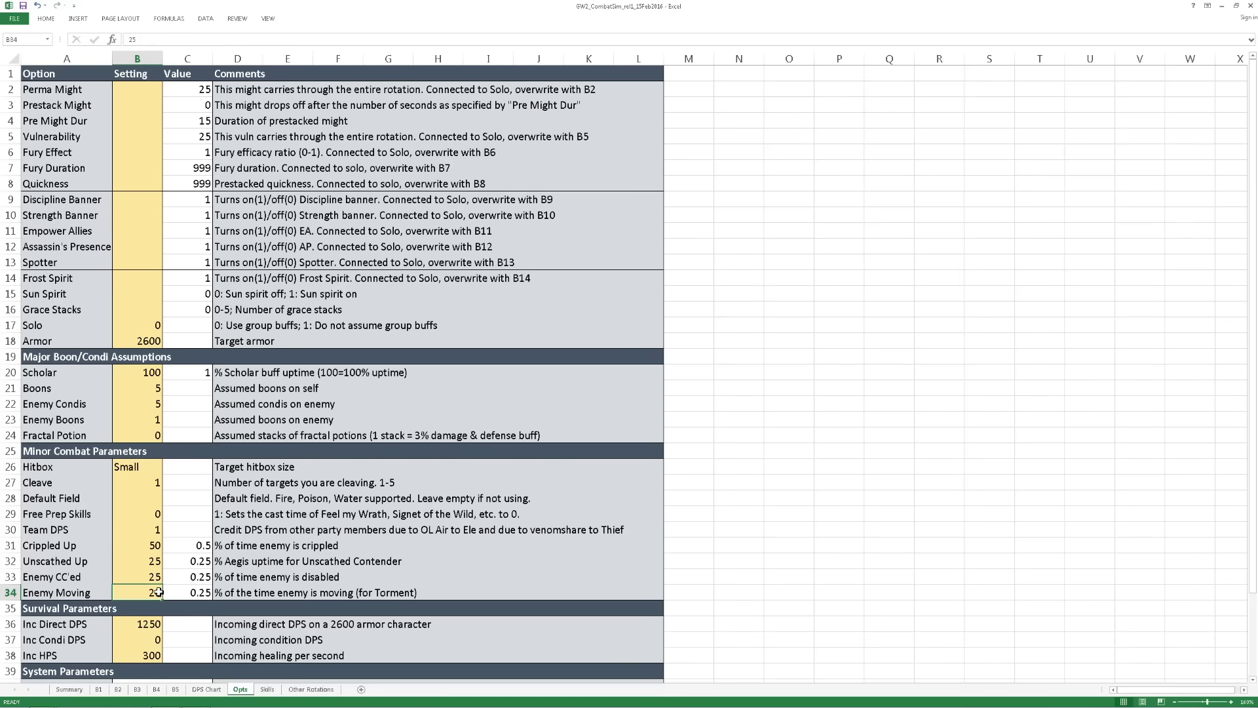
{"action": "left_click", "coordinate": [137, 545]}
{"action": "scroll", "coordinate": [137, 546], "scroll_direction": "down", "scroll_amount": 3}
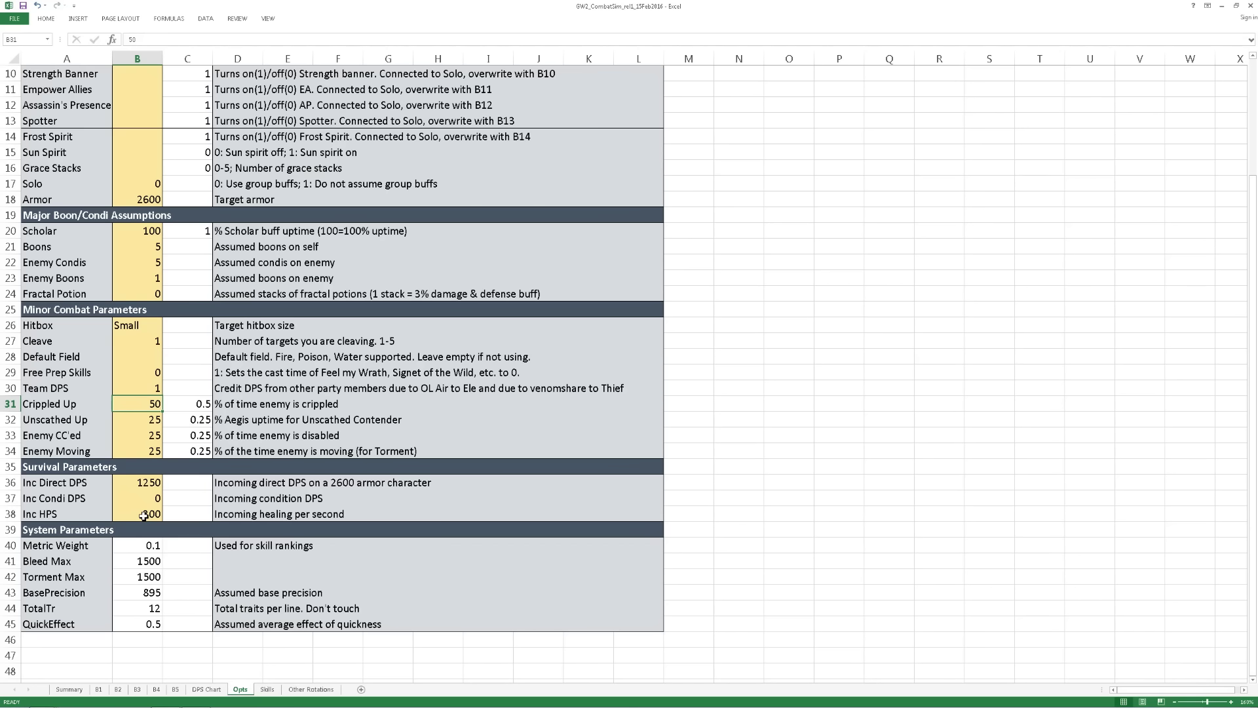
{"action": "left_click", "coordinate": [140, 483]}
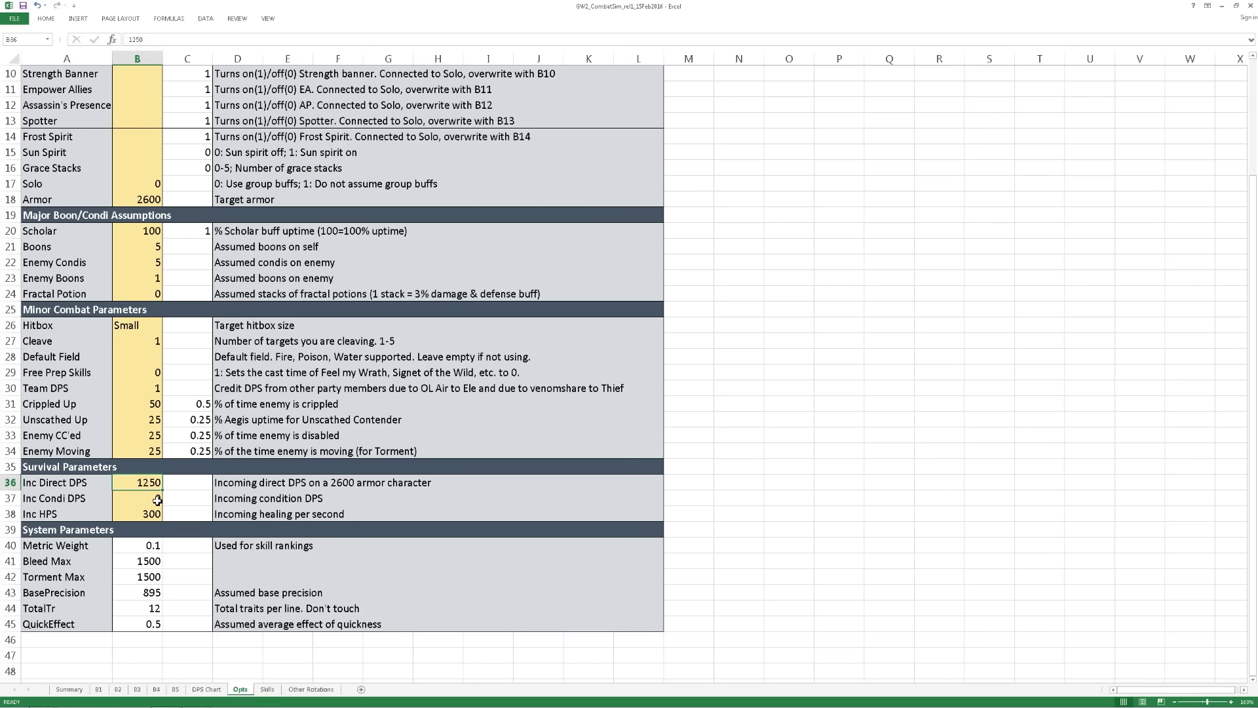
{"action": "left_click", "coordinate": [155, 545]}
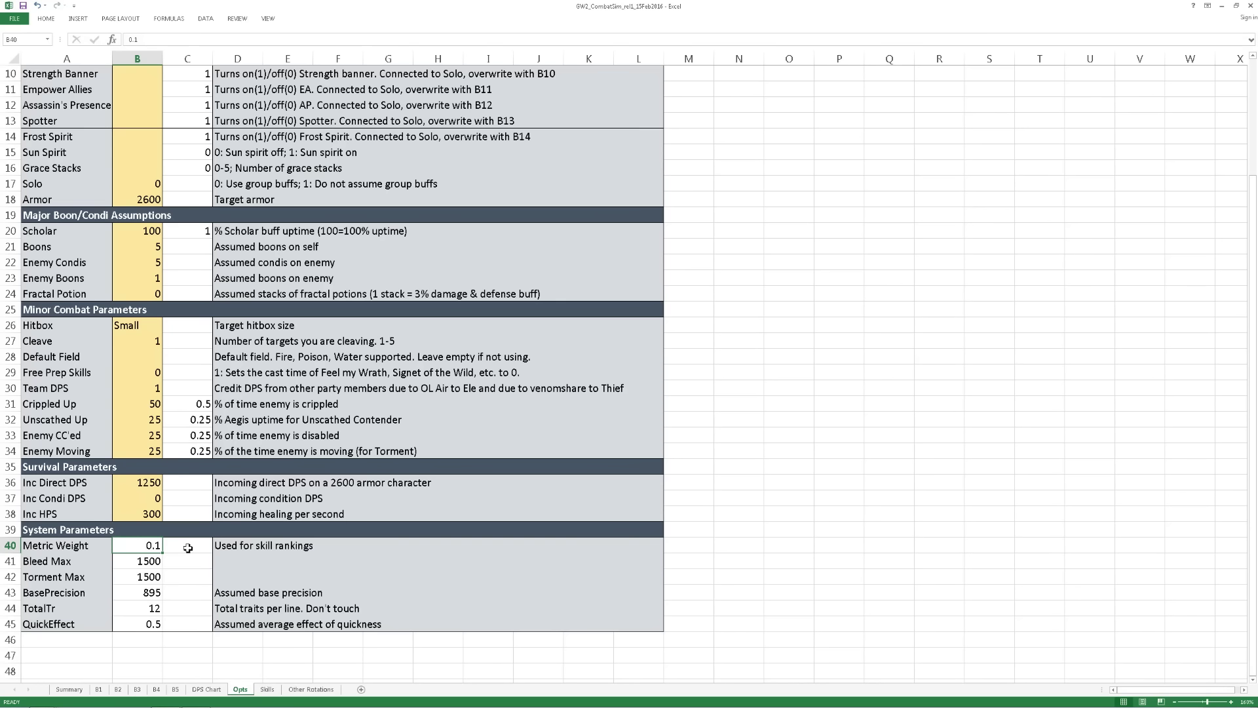
{"action": "left_click_drag", "start_coordinate": [154, 563], "coordinate": [154, 597]}
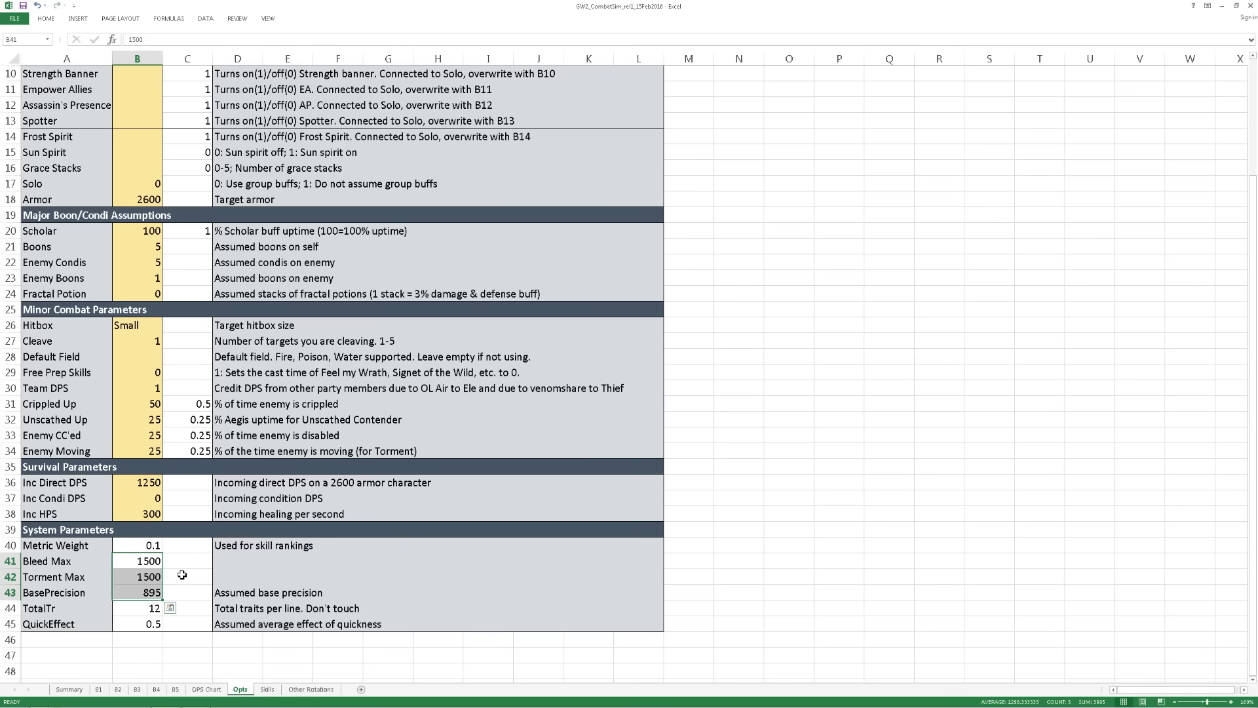
Open the Skills sheet and browse the alphabetical skill list, then return to its first rows.
{"action": "left_click", "coordinate": [182, 574]}
{"action": "scroll", "coordinate": [184, 576], "scroll_direction": "up", "scroll_amount": 3}
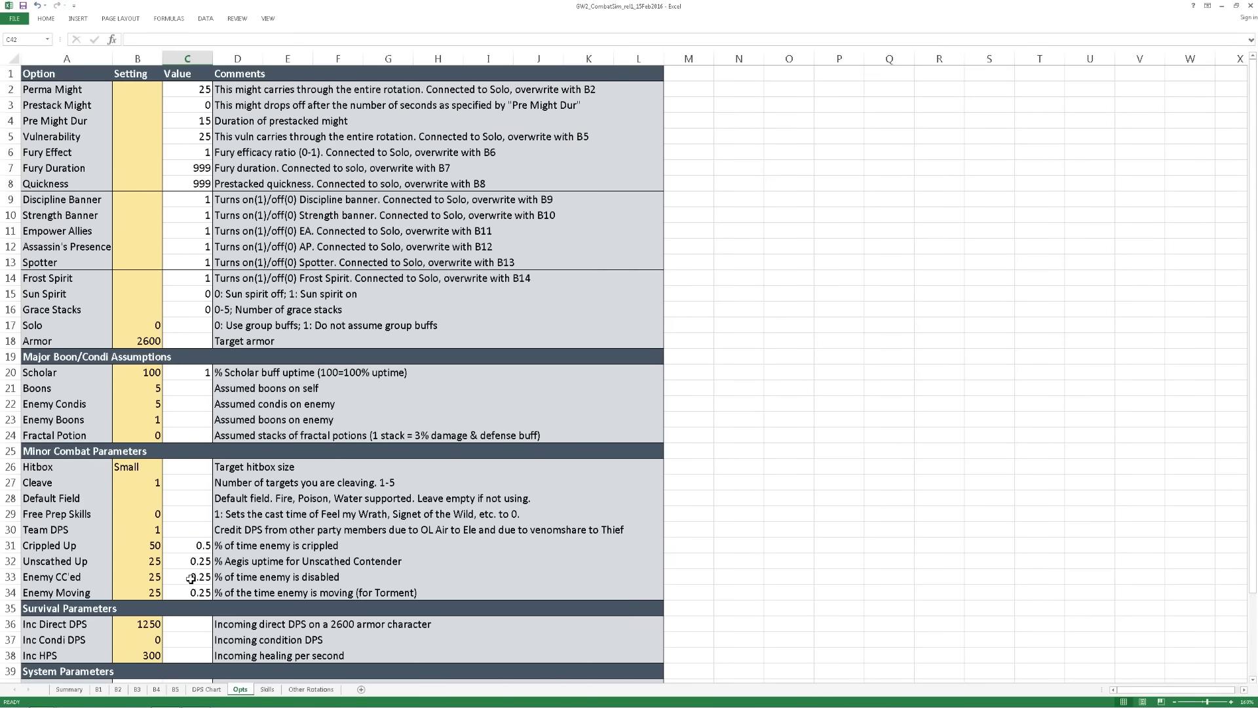
{"action": "left_click", "coordinate": [266, 688]}
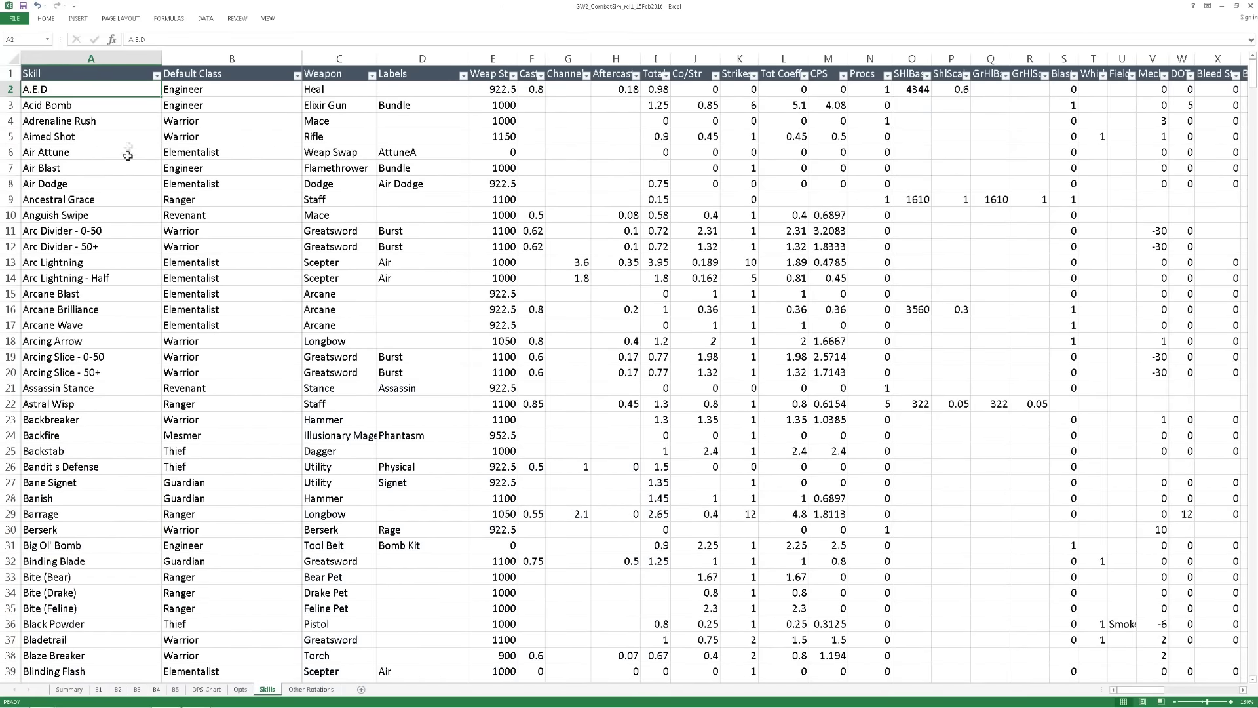
{"action": "scroll", "coordinate": [128, 151], "scroll_direction": "down", "scroll_amount": 3}
{"action": "scroll", "coordinate": [121, 214], "scroll_direction": "down", "scroll_amount": 1}
{"action": "left_click", "coordinate": [102, 341]}
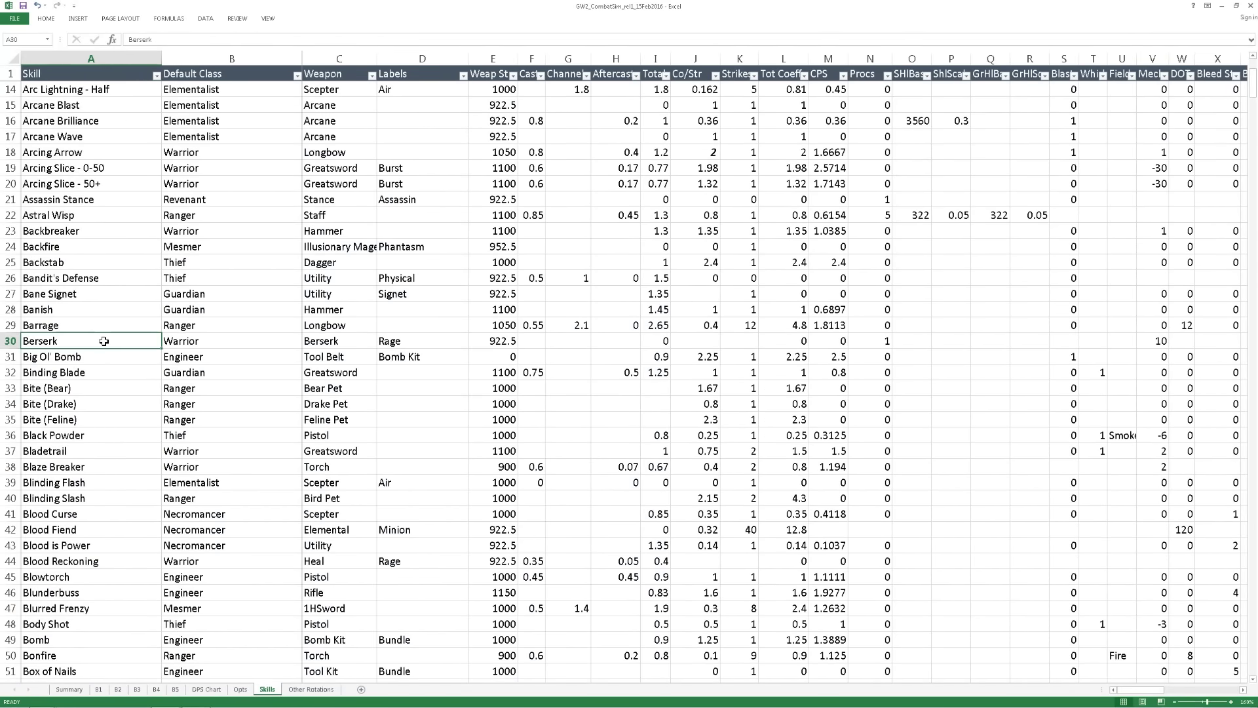
{"action": "scroll", "coordinate": [101, 341], "scroll_direction": "down", "scroll_amount": 7}
{"action": "scroll", "coordinate": [103, 359], "scroll_direction": "down", "scroll_amount": 6}
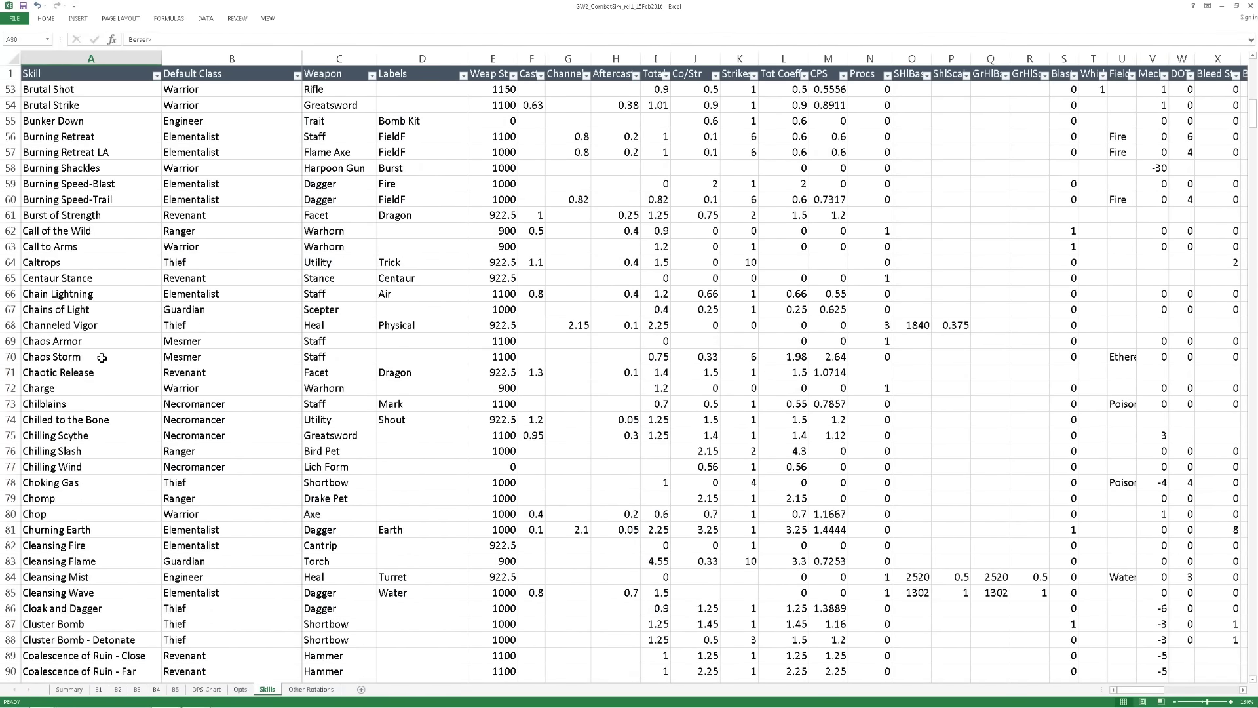
{"action": "scroll", "coordinate": [102, 355], "scroll_direction": "down", "scroll_amount": 3}
{"action": "scroll", "coordinate": [101, 355], "scroll_direction": "down", "scroll_amount": 3}
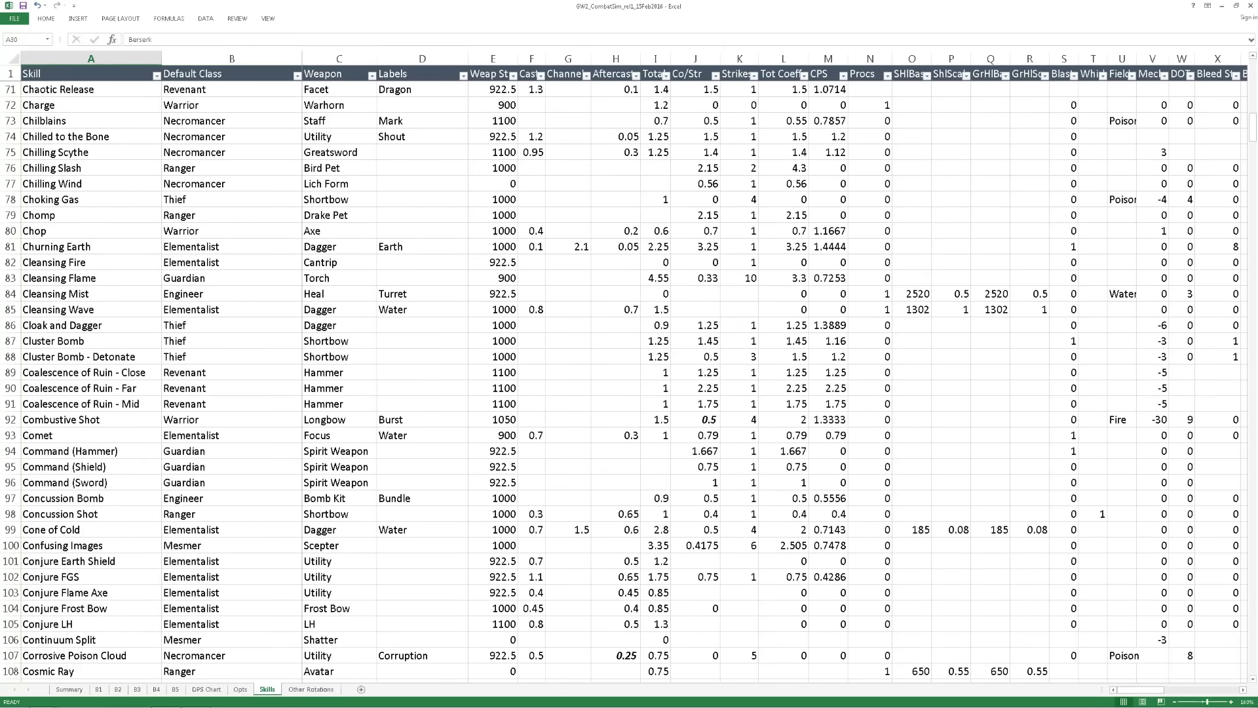
{"action": "scroll", "coordinate": [1241, 277], "scroll_direction": "up", "scroll_amount": 5}
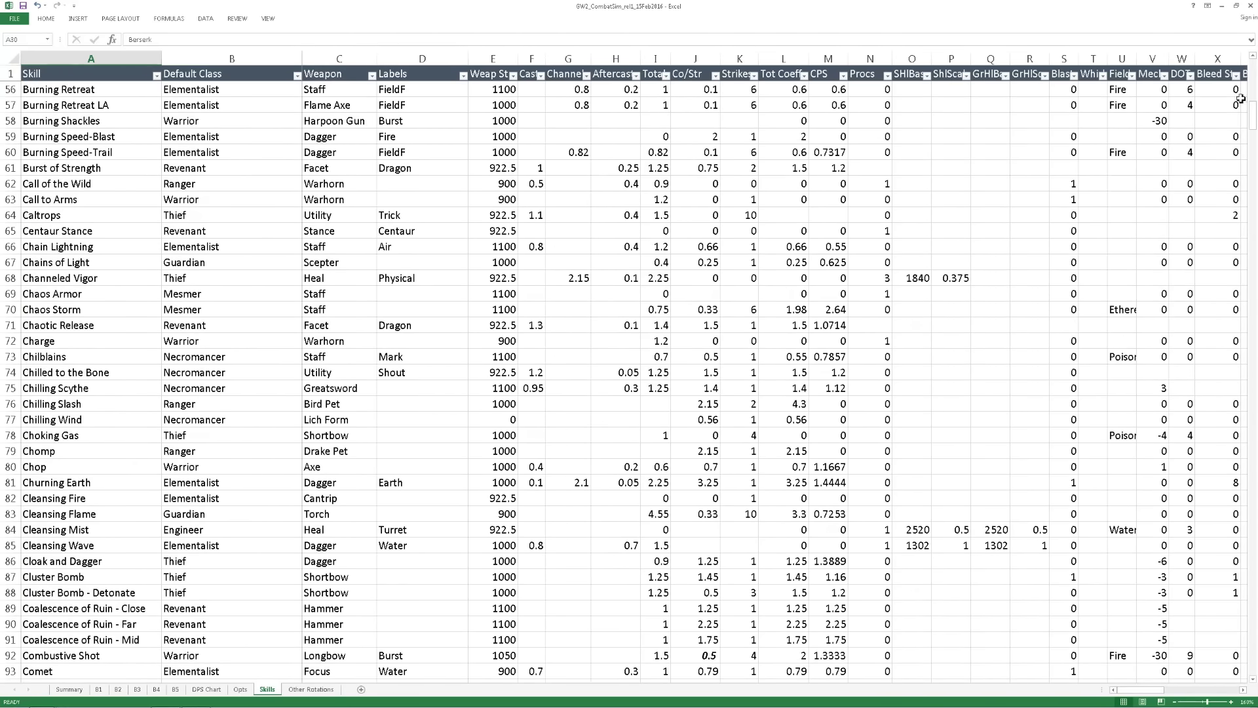
{"action": "left_click_drag", "start_coordinate": [1252, 112], "coordinate": [1252, 72]}
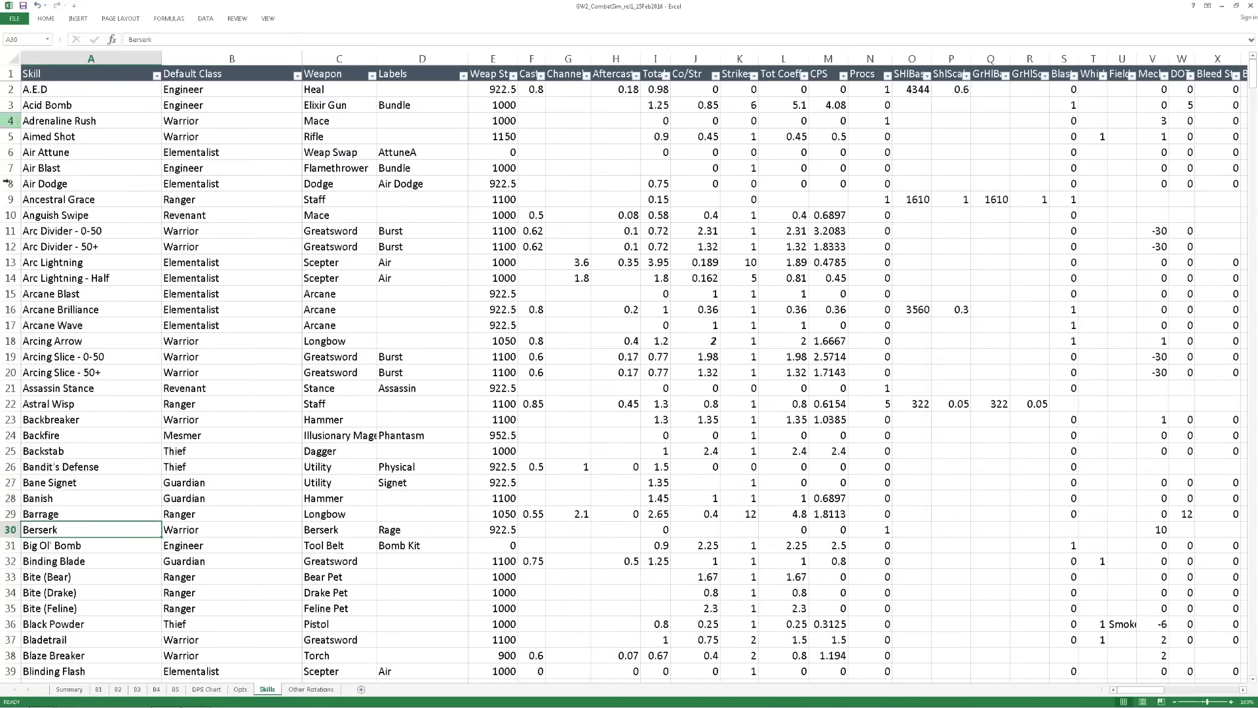
Examine the Skills sheet columns from Skill, Default Class and Weapon through the cast times, Co/Str, Strikes, Tot Coeff and CPS.
{"action": "left_click", "coordinate": [90, 92]}
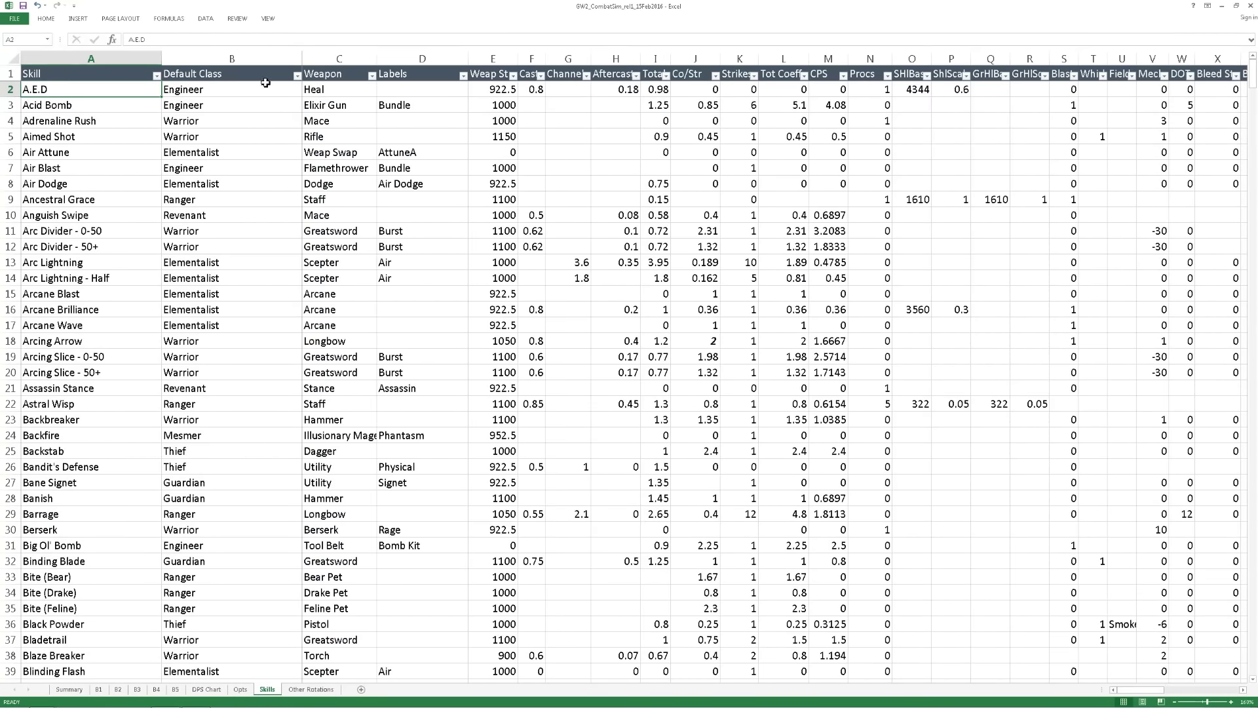
{"action": "left_click", "coordinate": [262, 58]}
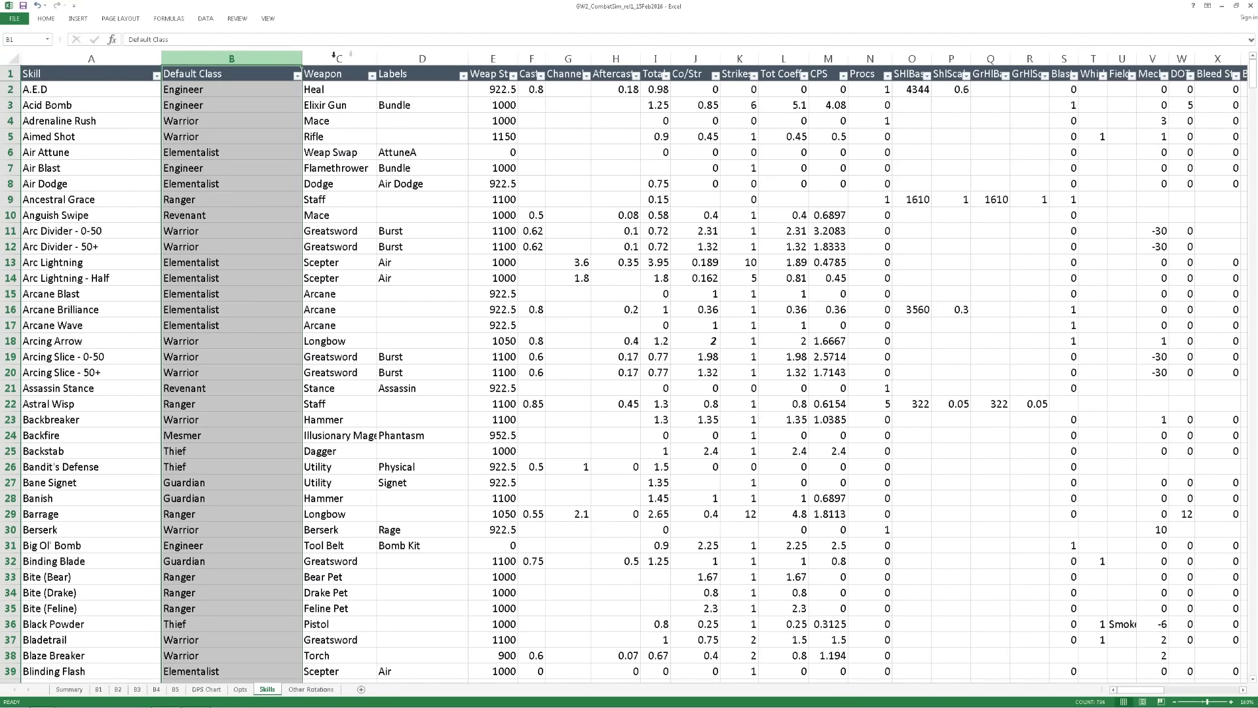
{"action": "left_click", "coordinate": [359, 57]}
{"action": "left_click", "coordinate": [422, 57]}
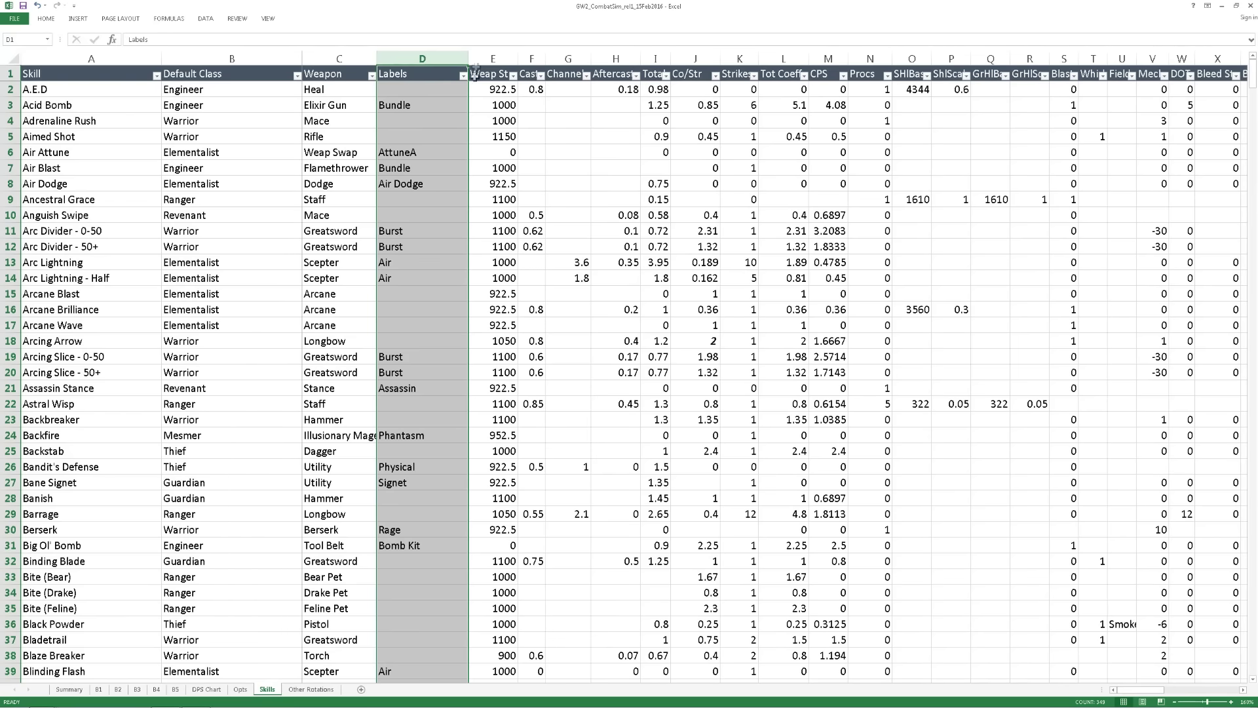
{"action": "left_click", "coordinate": [508, 58]}
{"action": "left_click_drag", "start_coordinate": [531, 58], "coordinate": [655, 58]}
{"action": "left_click", "coordinate": [693, 57]}
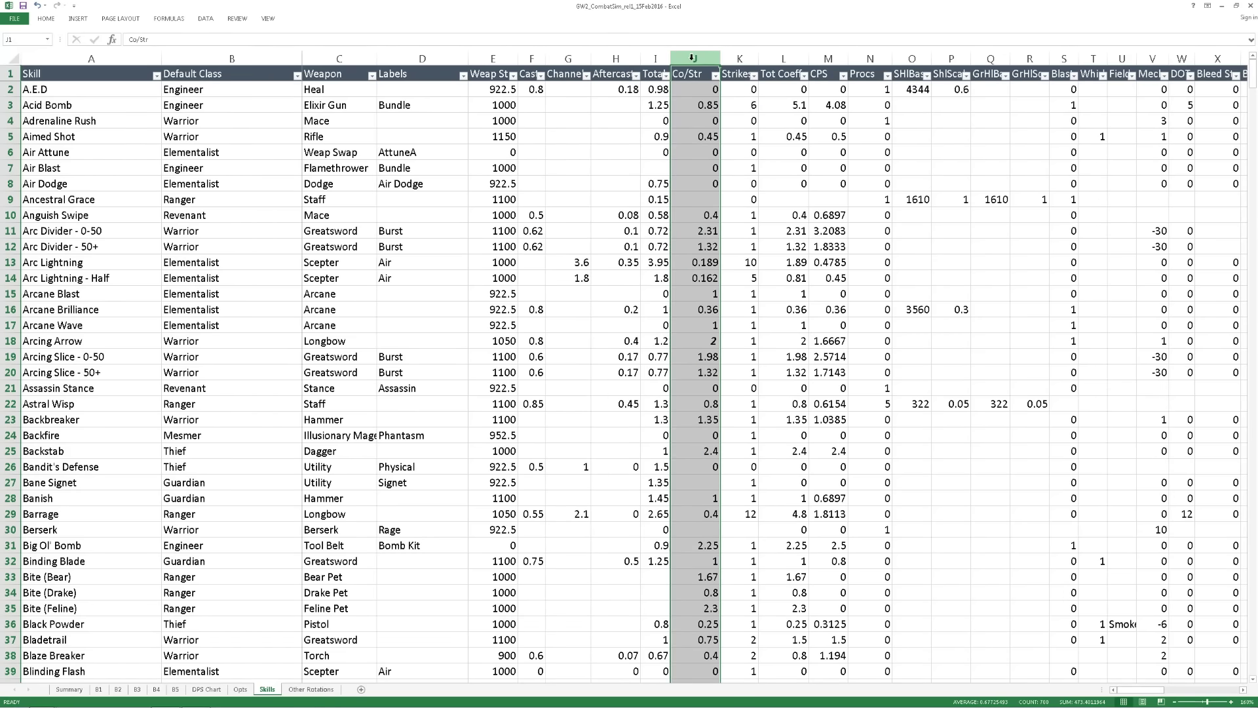
{"action": "left_click", "coordinate": [740, 58]}
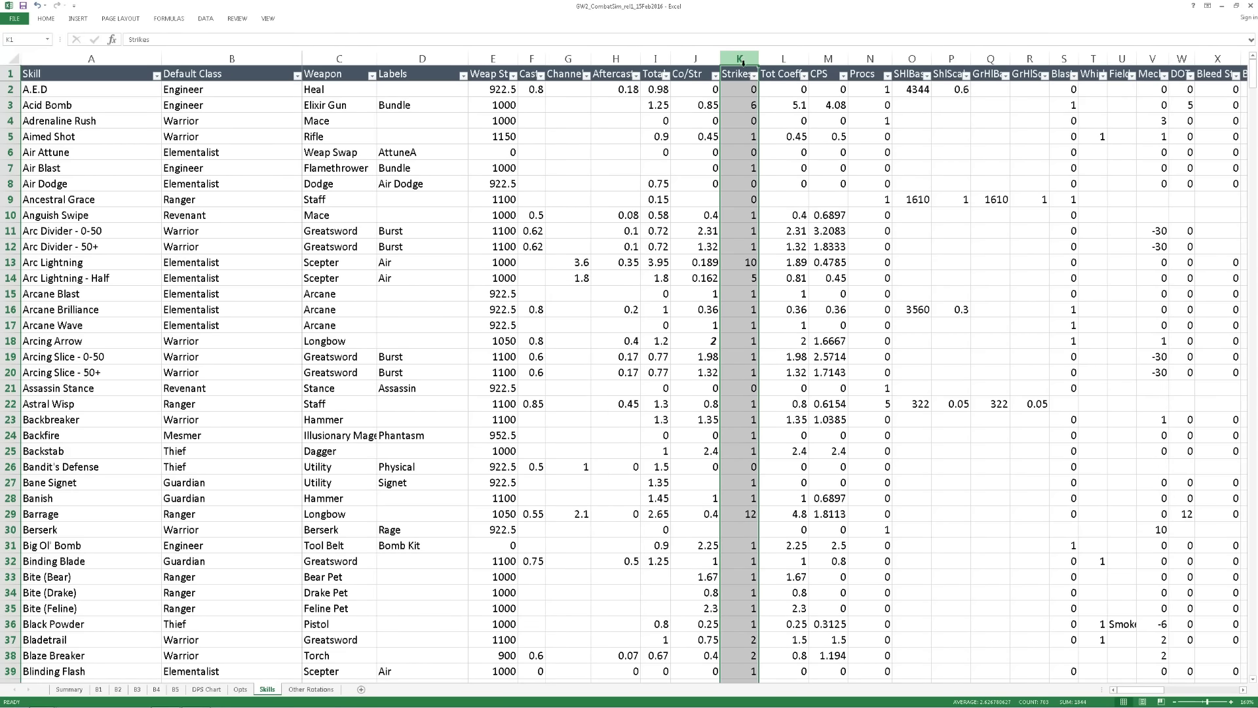
{"action": "left_click", "coordinate": [785, 60]}
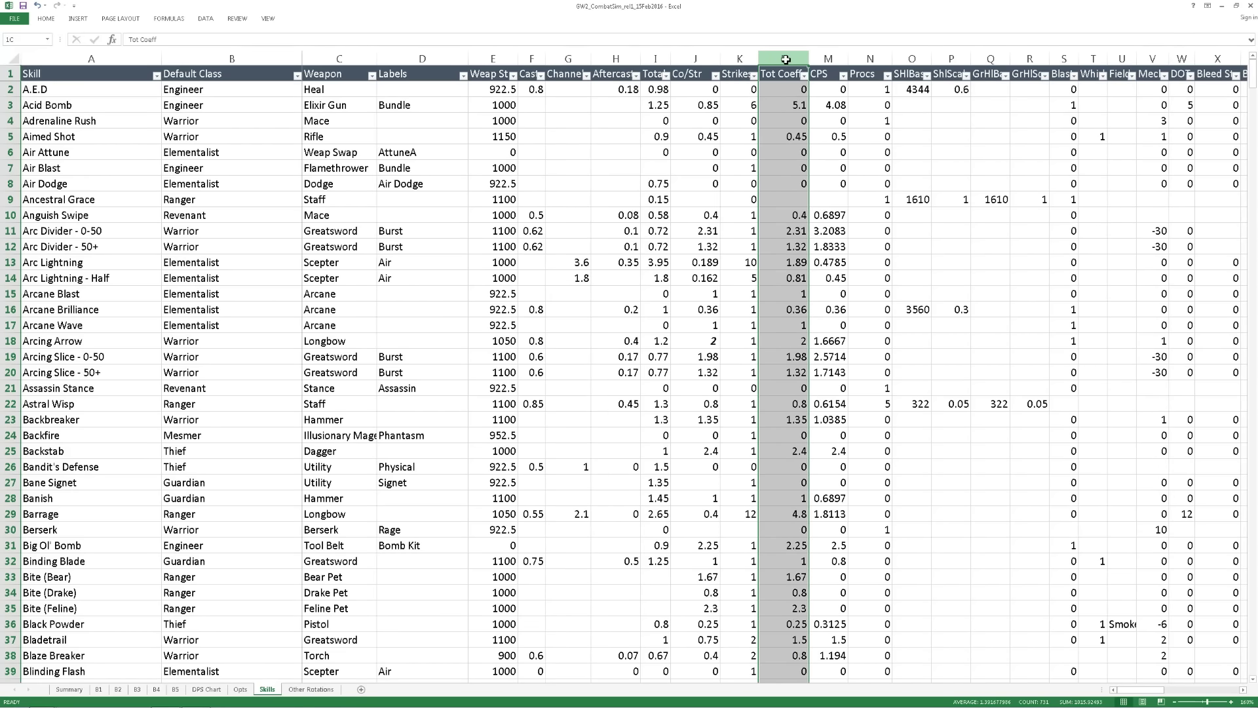
{"action": "left_click", "coordinate": [828, 59]}
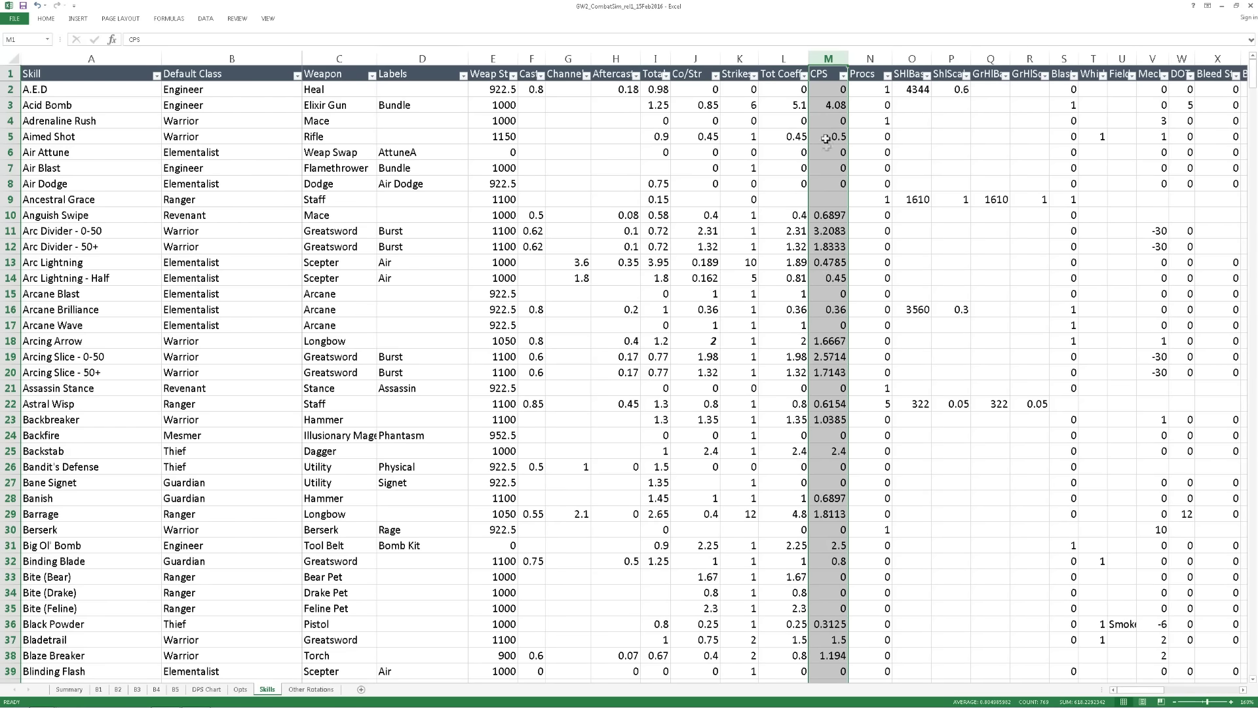
Examine the Procs and healing columns, the Blast, Whirl and Field combo columns, and the DOT and Mech columns.
{"action": "left_click_drag", "start_coordinate": [870, 58], "coordinate": [1030, 58]}
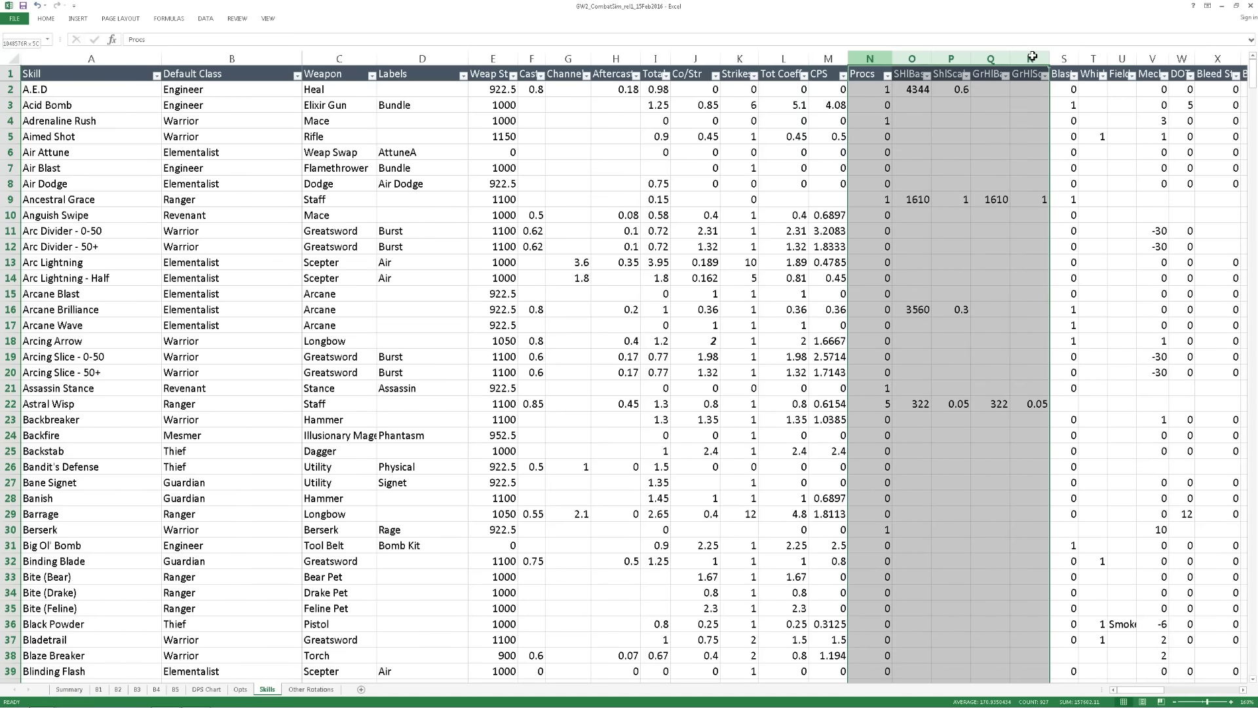
{"action": "left_click", "coordinate": [1062, 58]}
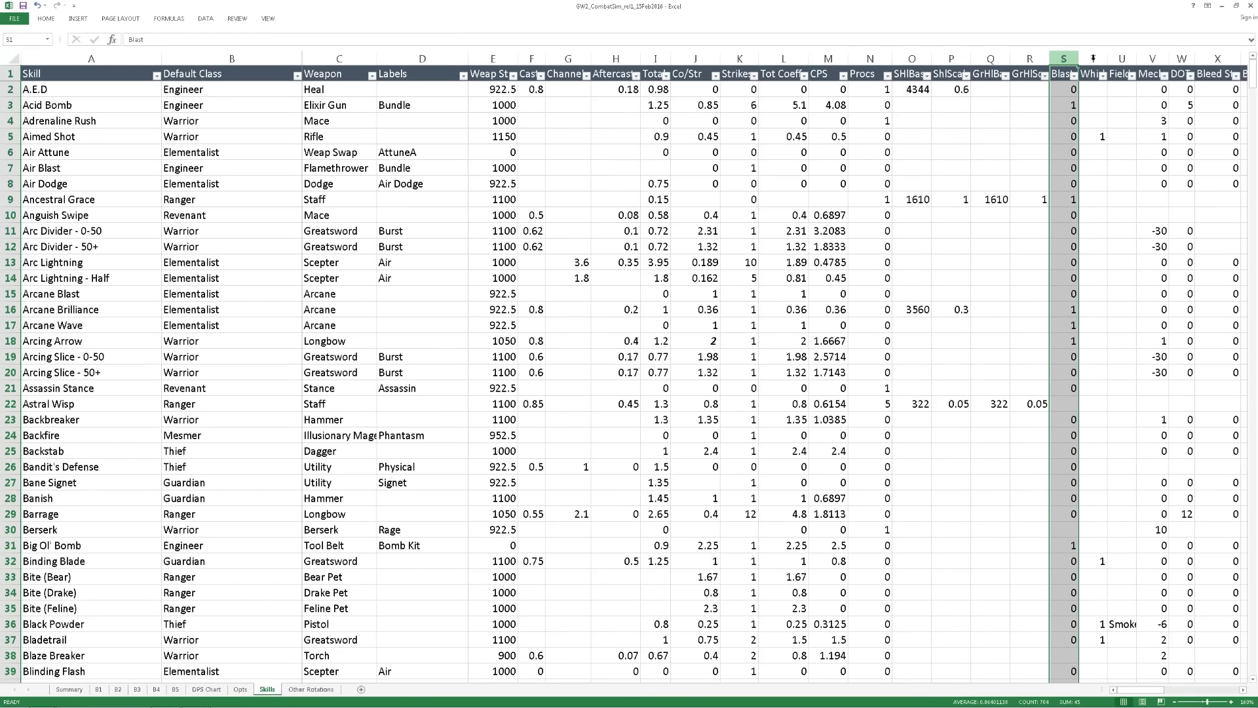
{"action": "left_click", "coordinate": [1092, 58]}
{"action": "left_click", "coordinate": [1122, 59]}
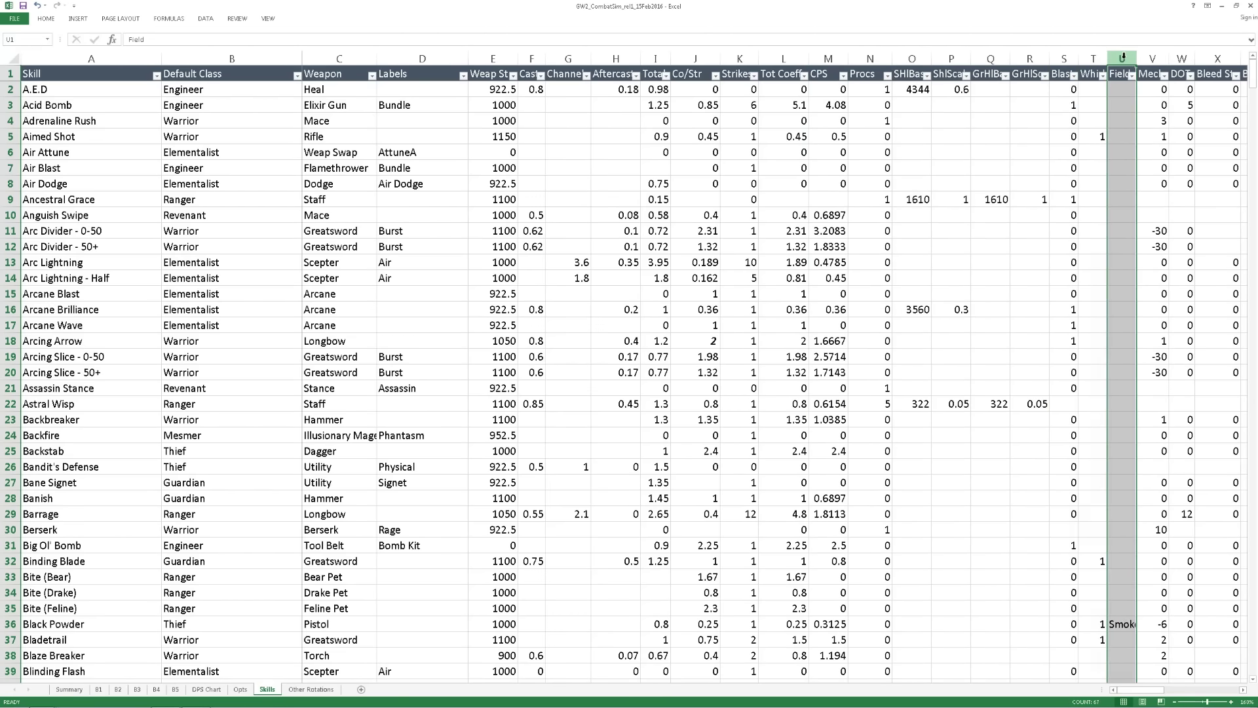
{"action": "left_click", "coordinate": [1181, 58]}
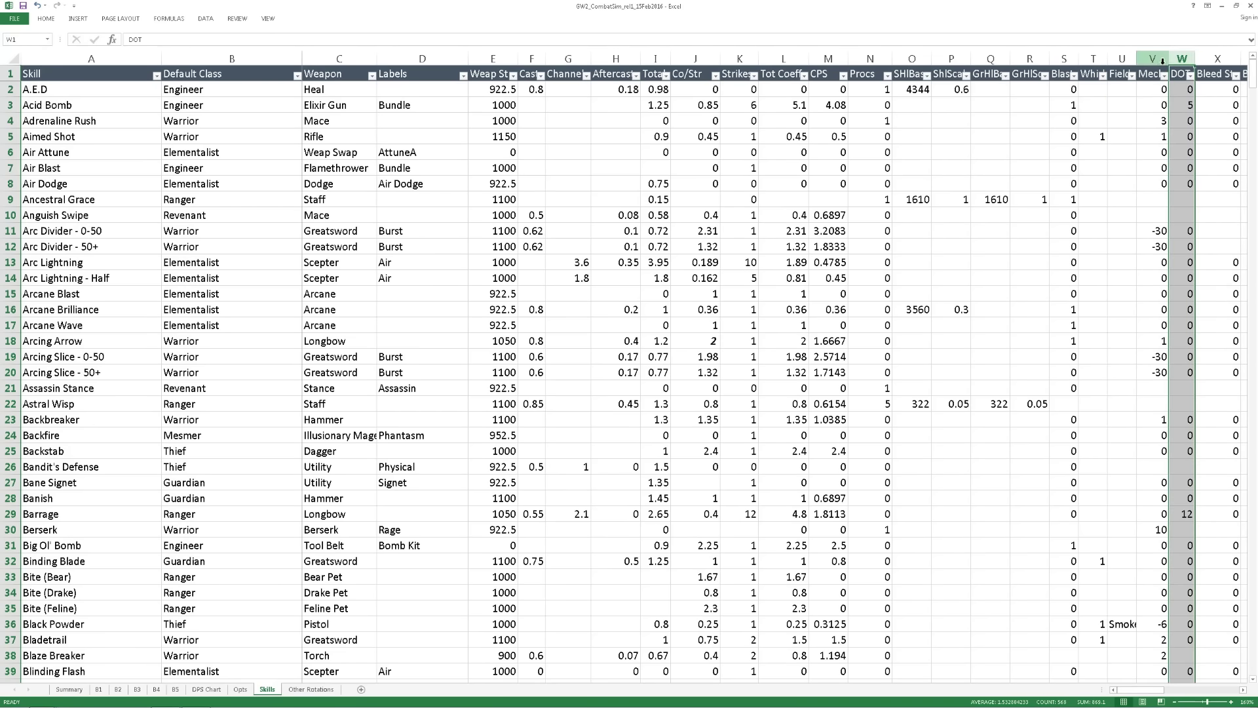
{"action": "left_click", "coordinate": [1153, 59]}
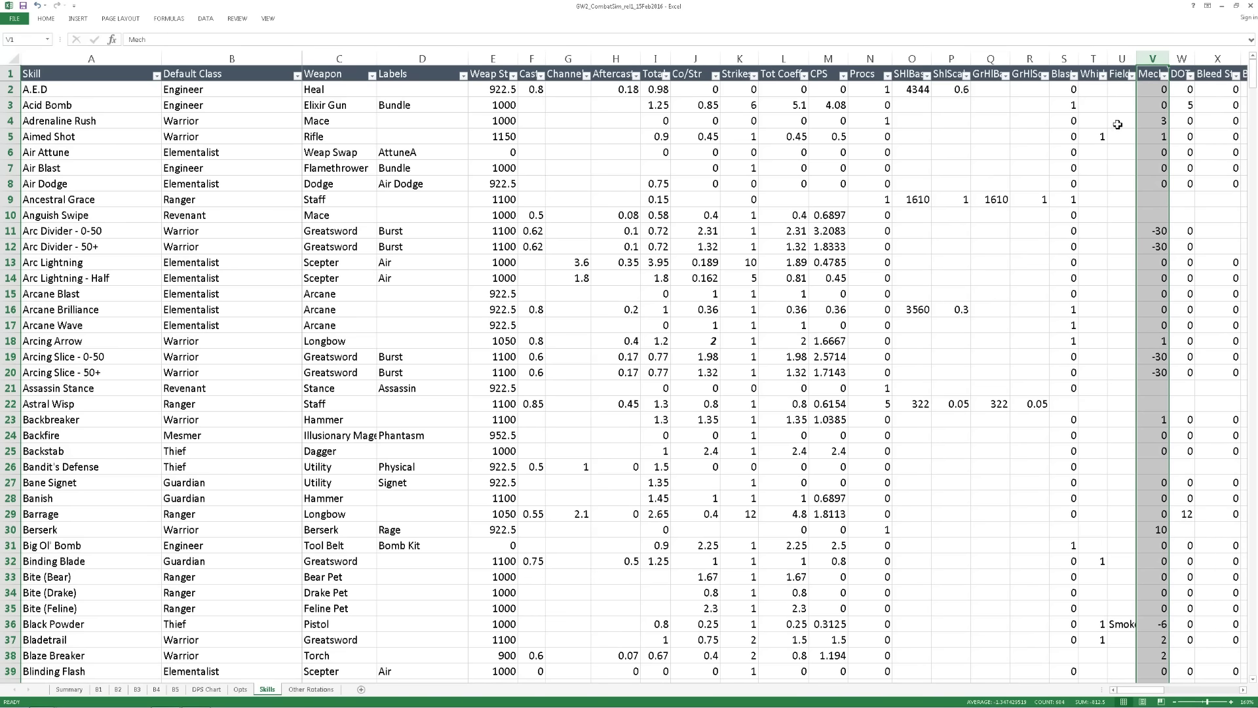
Examine the quickness scaling, Block, Evade, Cleave, Endur and cooldown columns at the far end of the Skills table.
{"action": "left_click_drag", "start_coordinate": [1135, 689], "coordinate": [1212, 654]}
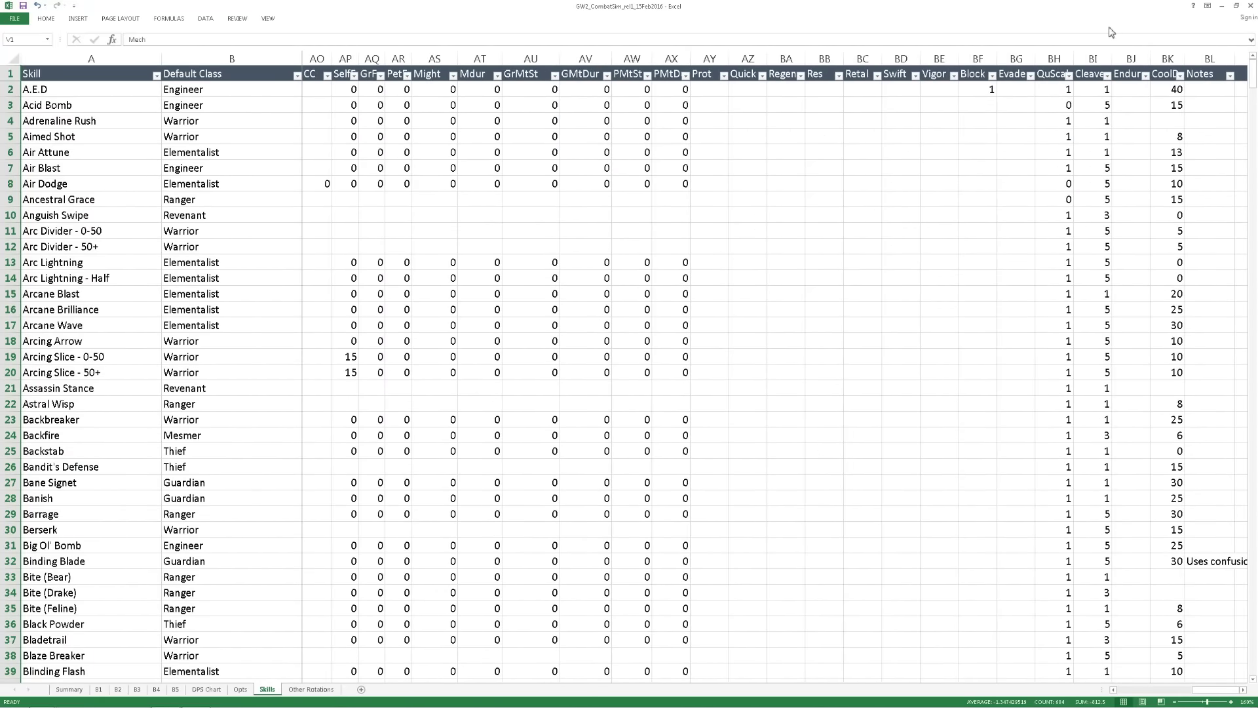
{"action": "left_click", "coordinate": [1058, 60]}
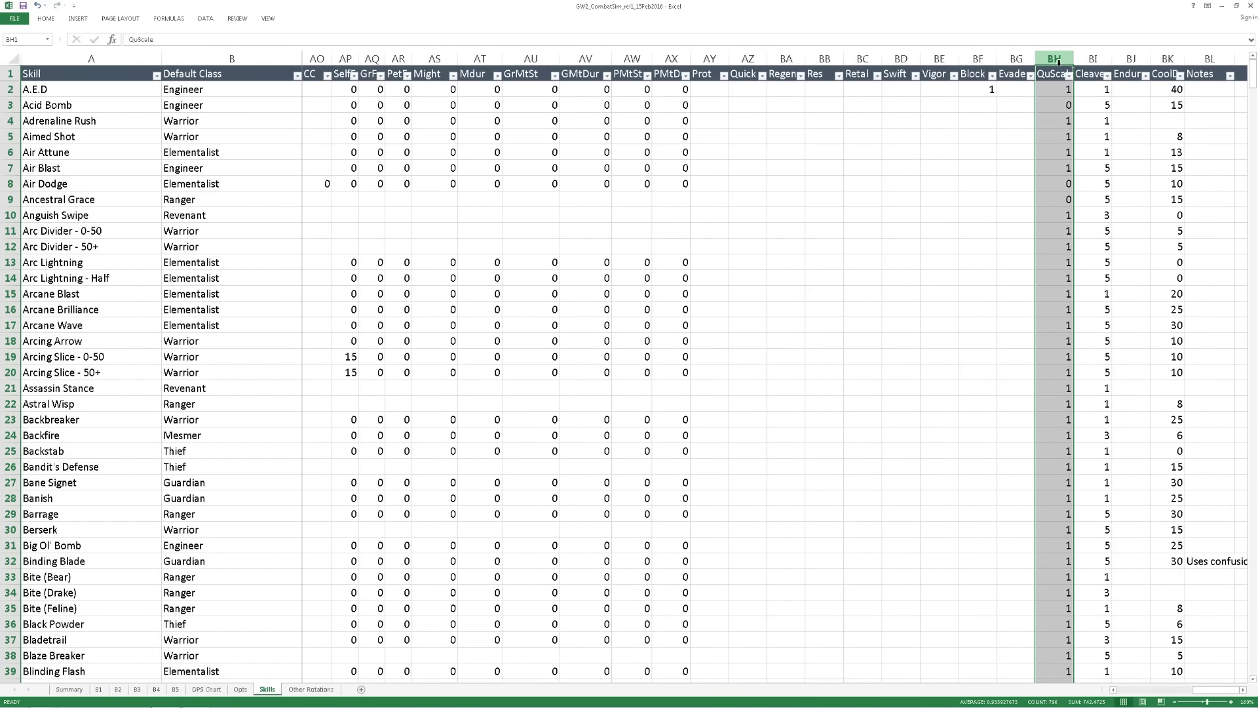
{"action": "left_click_drag", "start_coordinate": [978, 59], "coordinate": [1015, 59]}
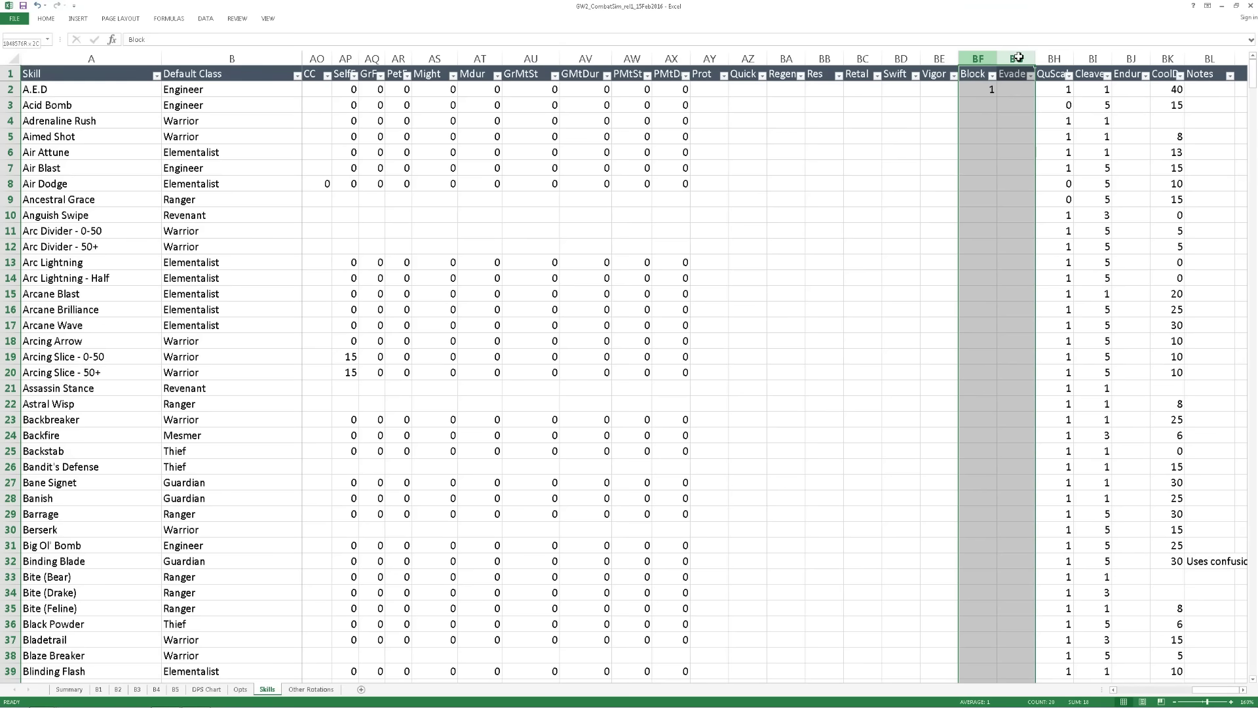
{"action": "left_click", "coordinate": [1098, 60]}
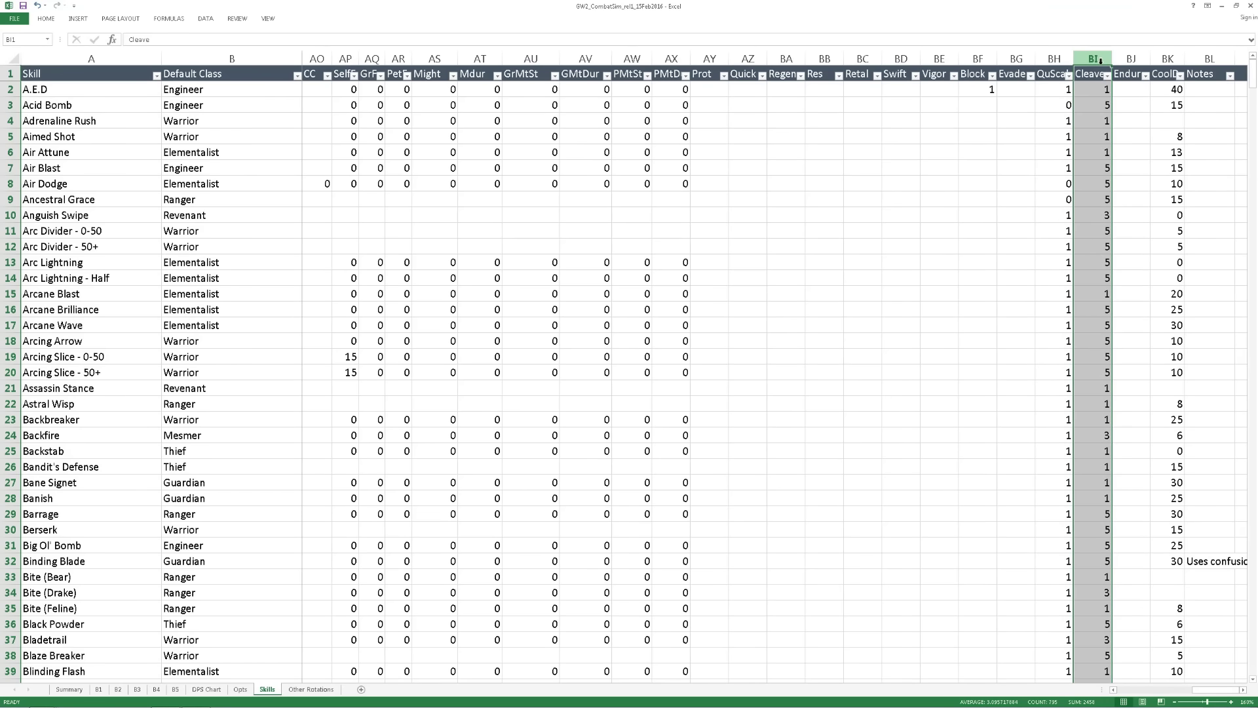
{"action": "left_click", "coordinate": [1129, 59]}
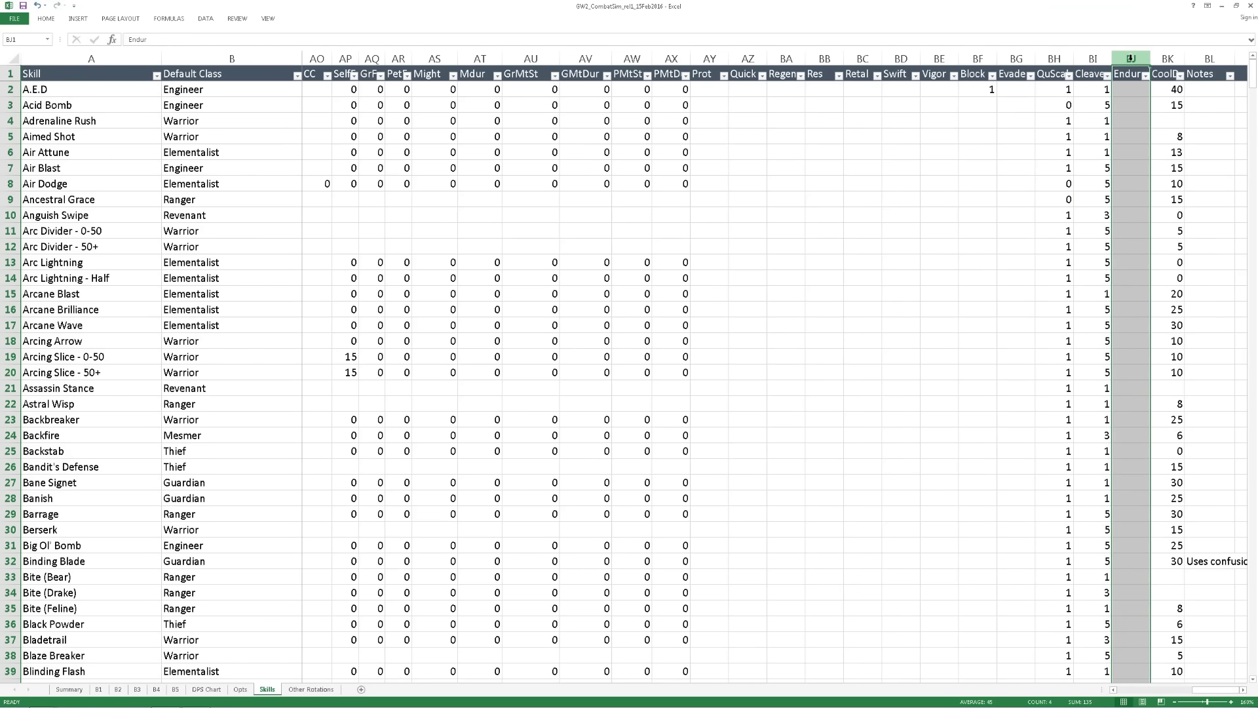
{"action": "left_click", "coordinate": [1166, 59]}
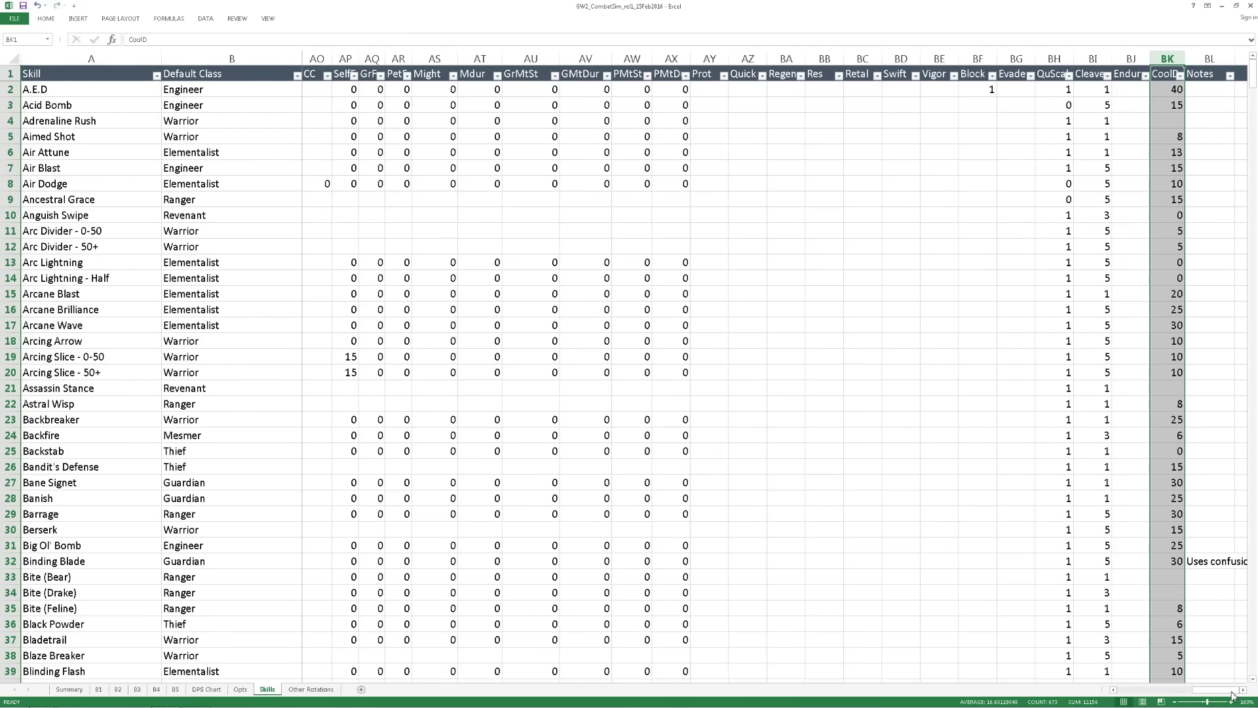
Copy the Binding Blade row and try the insert options at the Bite (Bear) row, leaving the skill list unedited.
{"action": "left_click_drag", "start_coordinate": [1234, 693], "coordinate": [1143, 693]}
{"action": "left_click", "coordinate": [92, 215]}
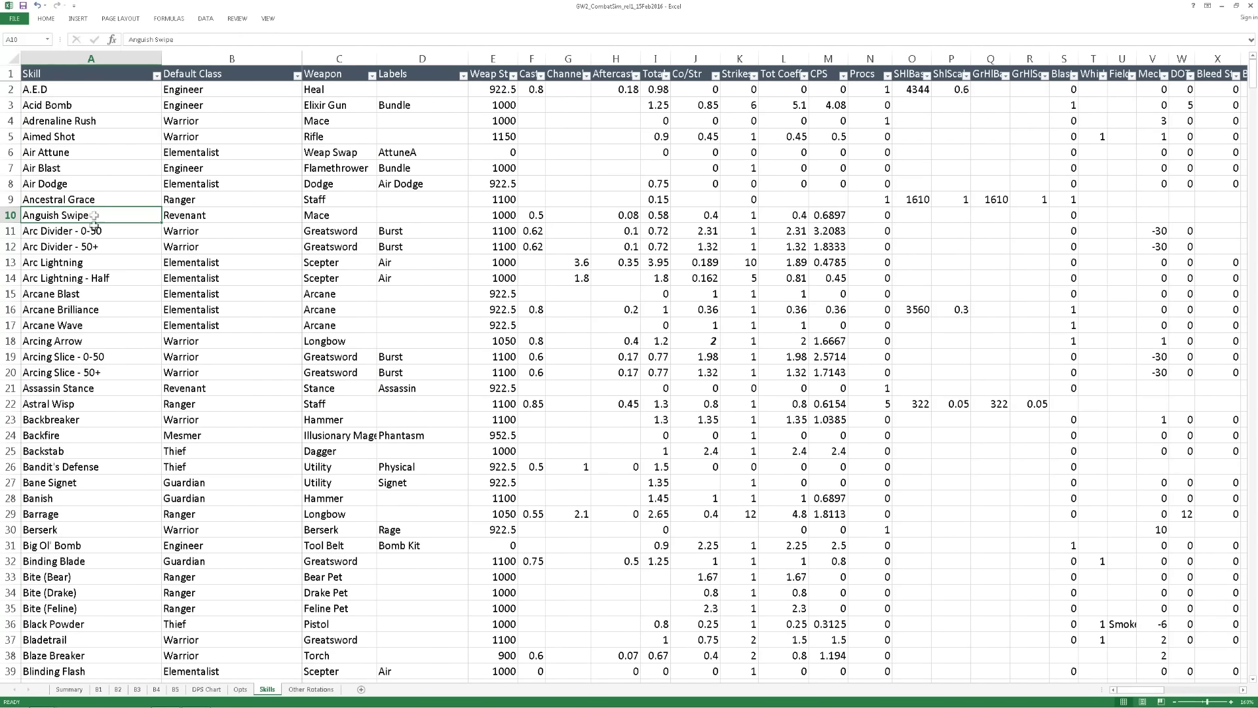
{"action": "left_click", "coordinate": [97, 179]}
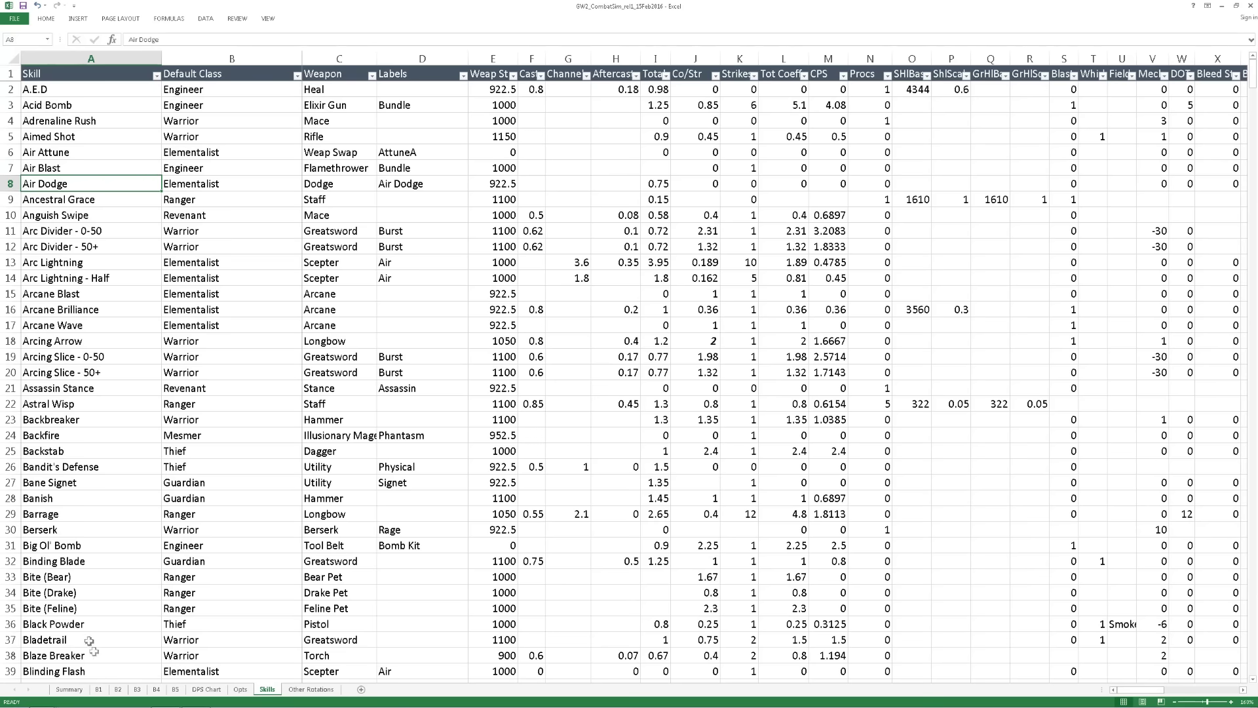
{"action": "left_click", "coordinate": [11, 562]}
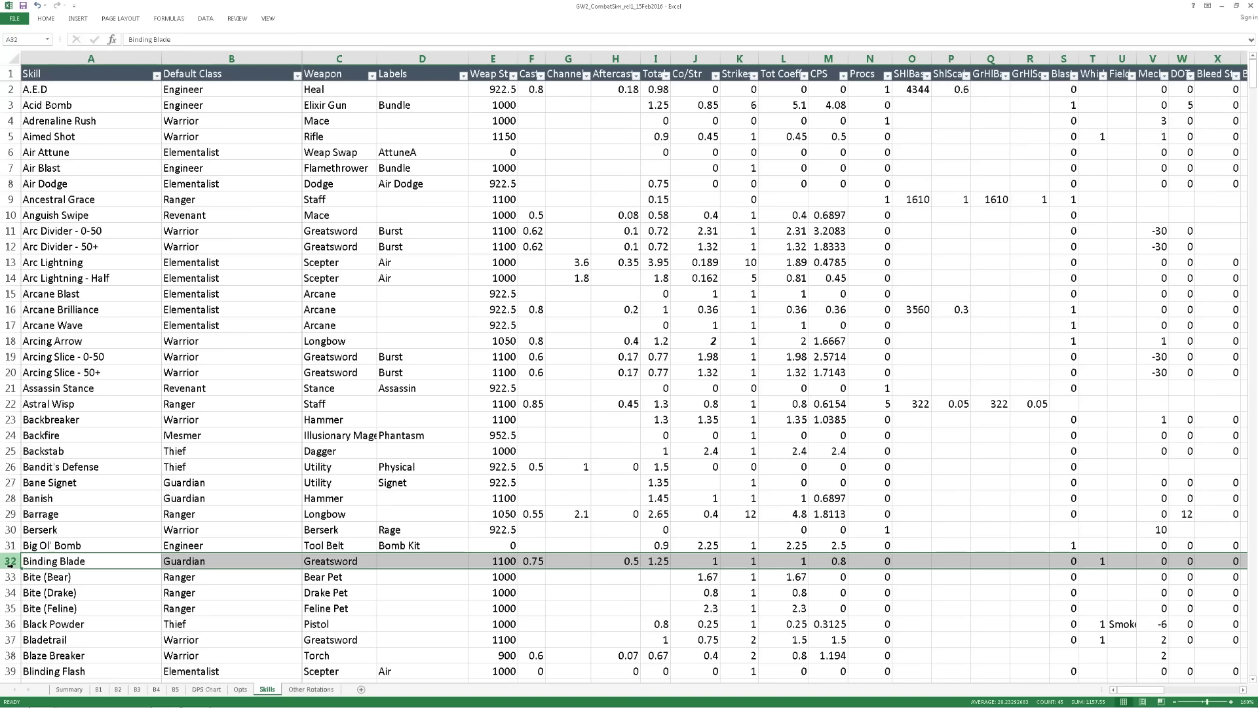
{"action": "key", "text": "ctrl+c"}
{"action": "right_click", "coordinate": [11, 576]}
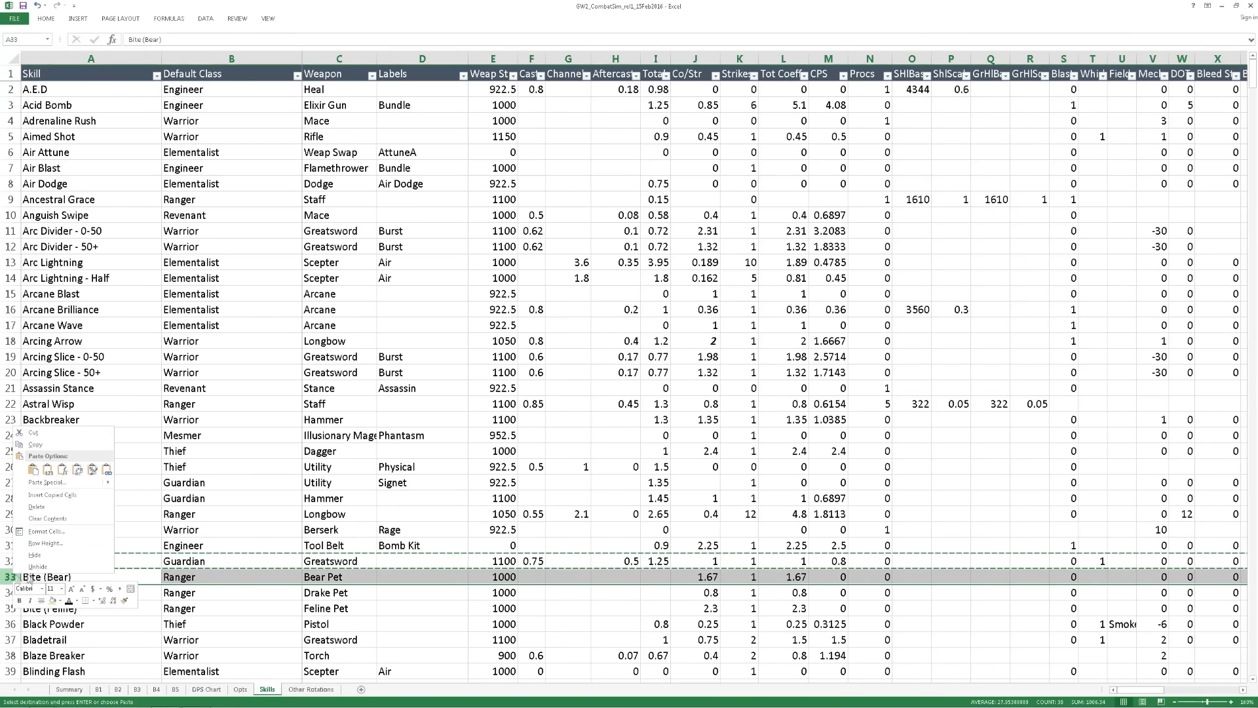
{"action": "left_click", "coordinate": [315, 499]}
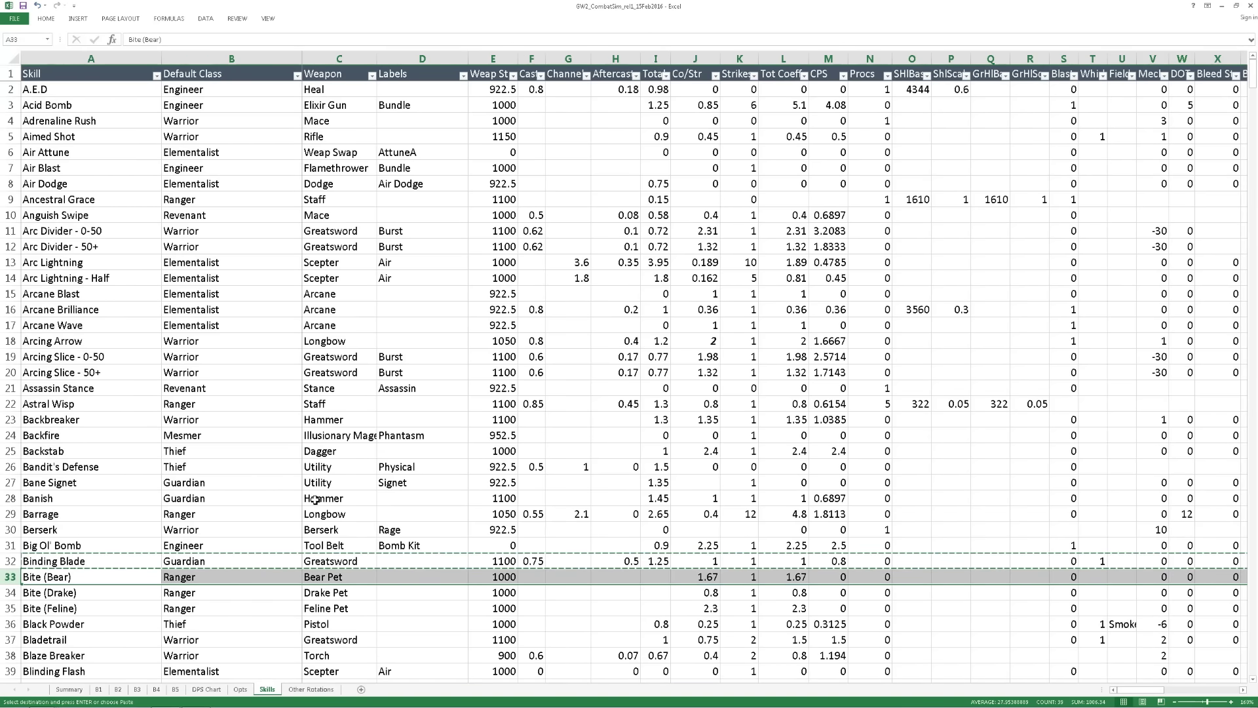
{"action": "left_click", "coordinate": [90, 324]}
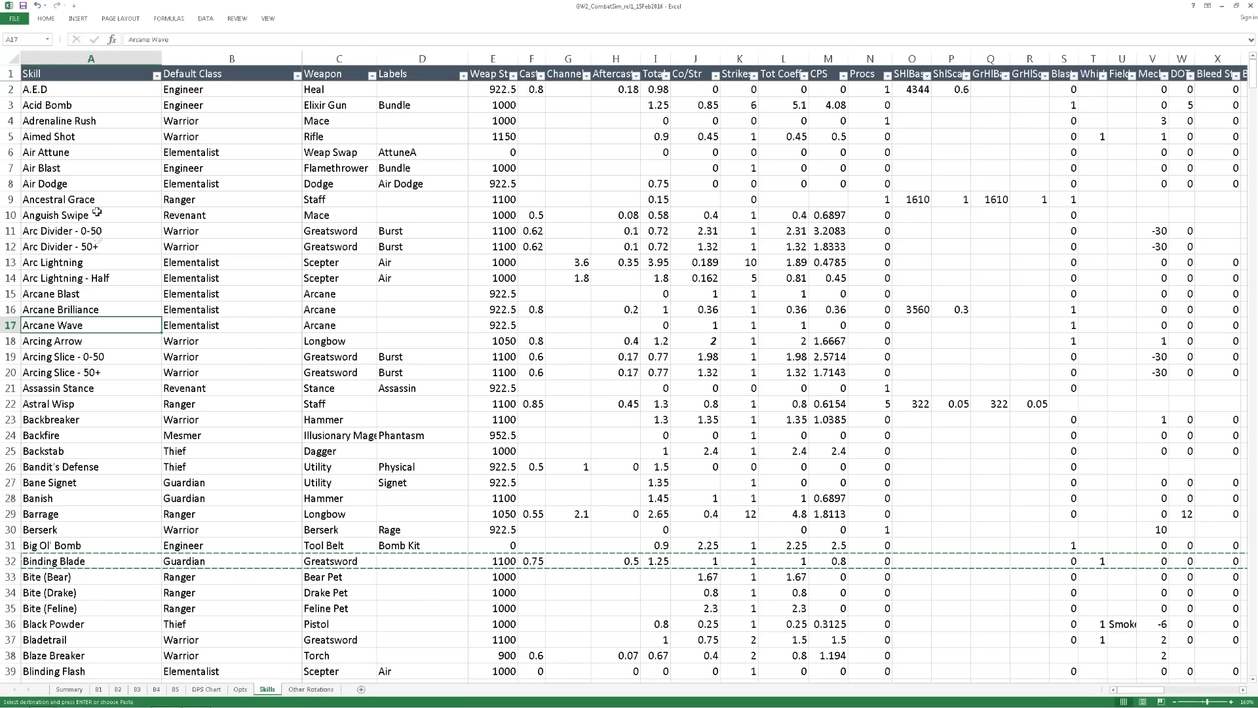
Go back from the first Skills entries to the Summary sheet and view the build results and introduction.
{"action": "left_click", "coordinate": [99, 105]}
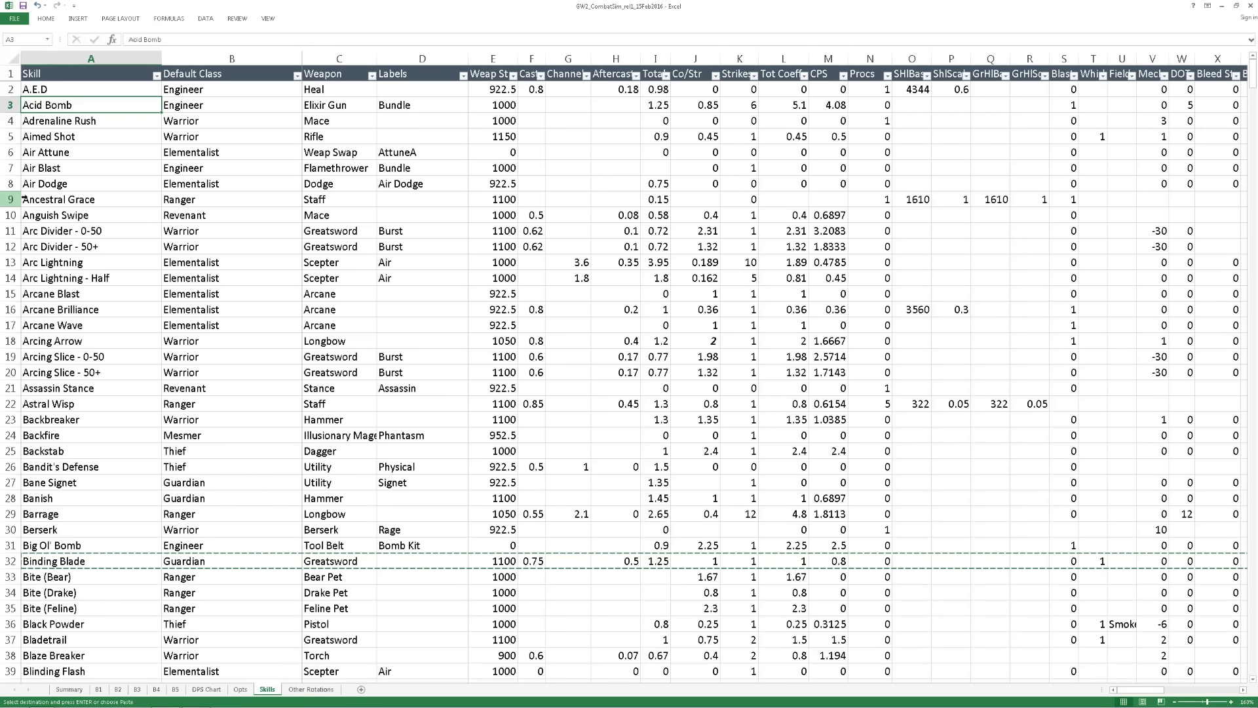
{"action": "left_click", "coordinate": [67, 88]}
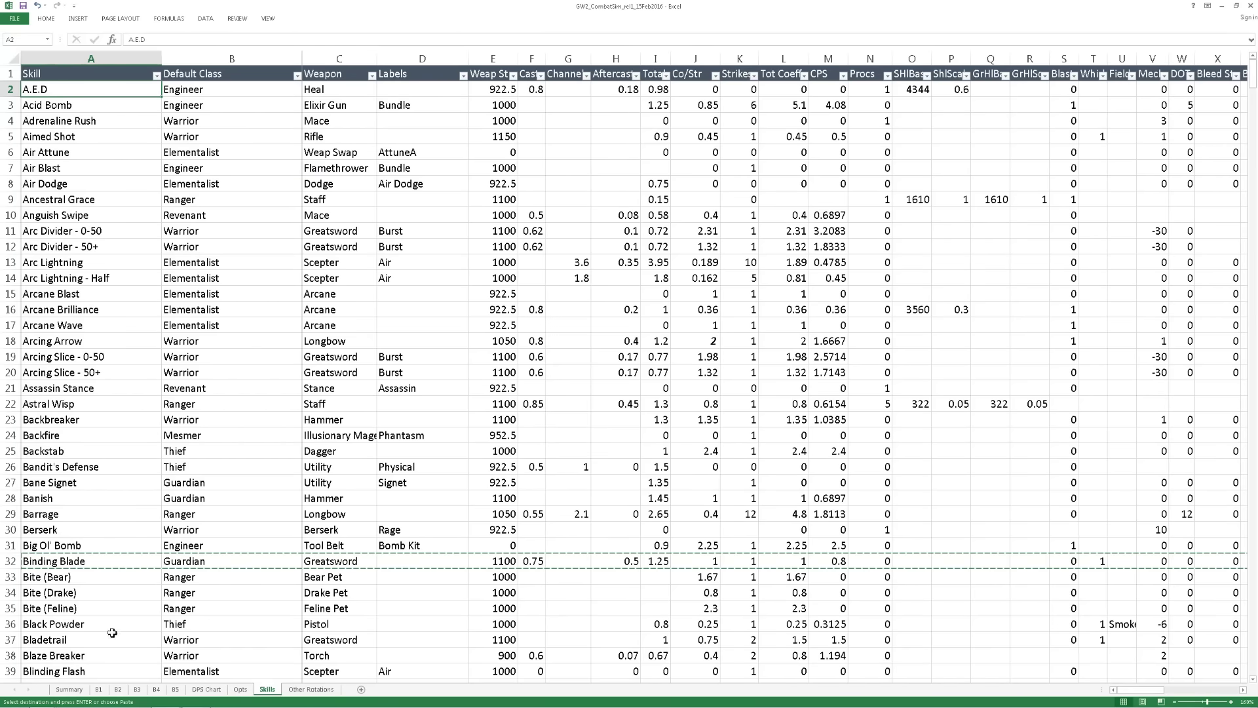
{"action": "left_click", "coordinate": [70, 688]}
{"action": "left_click", "coordinate": [123, 163]}
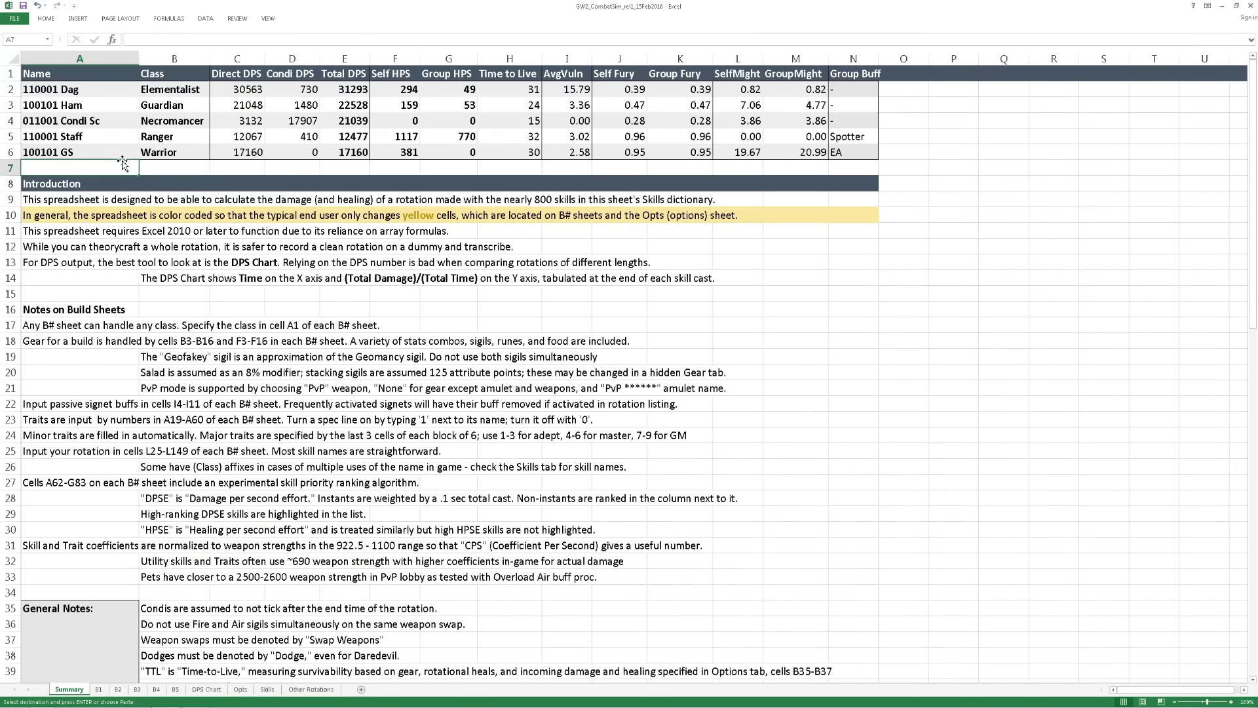